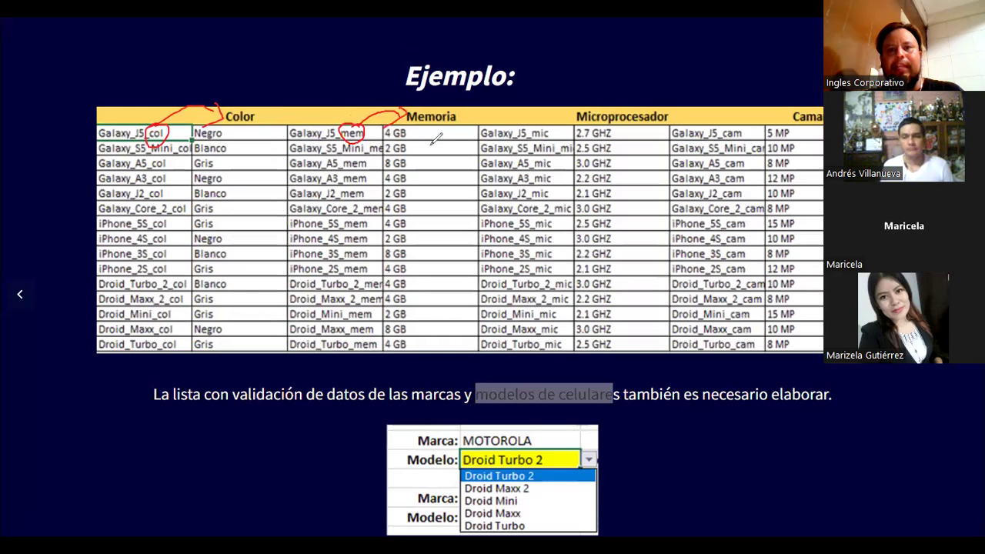
{"action": "mouse_move", "coordinate": [557, 119]}
{"action": "left_mouse_down"}
{"action": "mouse_move", "coordinate": [540, 132]}
{"action": "mouse_move", "coordinate": [559, 139]}
{"action": "mouse_move", "coordinate": [548, 119]}
{"action": "mouse_move", "coordinate": [573, 102]}
{"action": "mouse_move", "coordinate": [570, 122]}
{"action": "left_mouse_up"}
{"action": "mouse_move", "coordinate": [743, 121]}
{"action": "left_mouse_down"}
{"action": "mouse_move", "coordinate": [740, 142]}
{"action": "mouse_move", "coordinate": [740, 123]}
{"action": "mouse_move", "coordinate": [773, 109]}
{"action": "mouse_move", "coordinate": [782, 122]}
{"action": "left_mouse_up"}
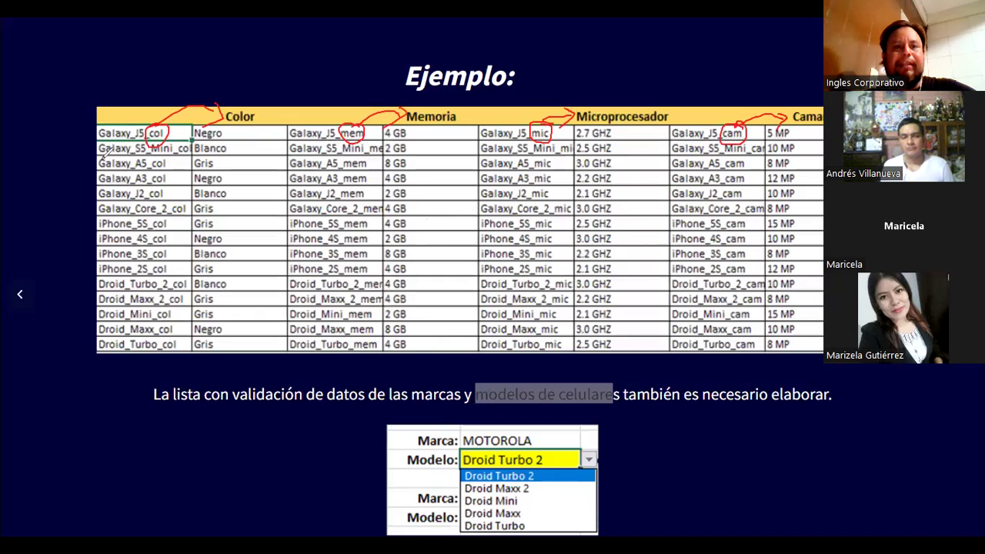
{"action": "left_click_drag", "start_coordinate": [98, 218], "coordinate": [186, 217]}
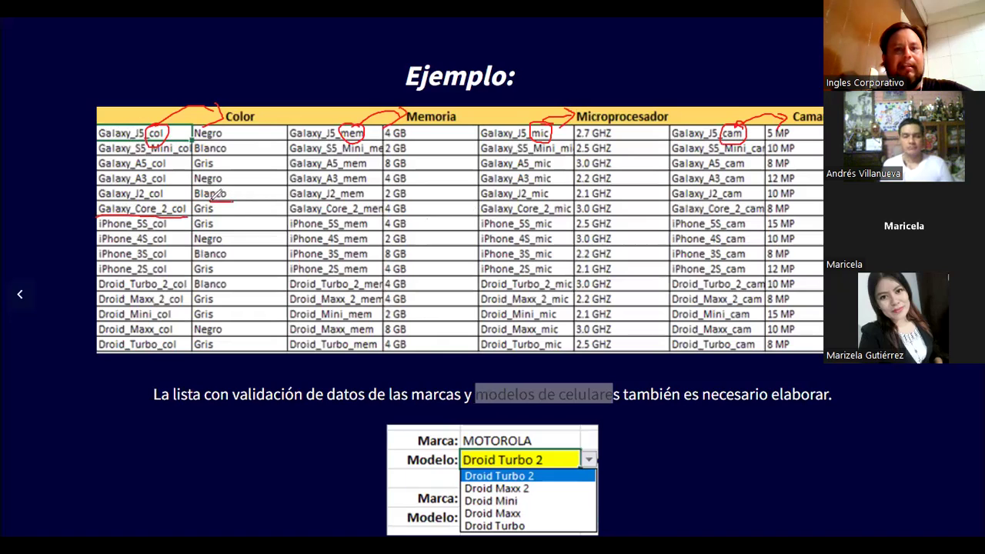
{"action": "mouse_move", "coordinate": [193, 218]}
{"action": "left_mouse_down"}
{"action": "mouse_move", "coordinate": [290, 215]}
{"action": "mouse_move", "coordinate": [294, 200]}
{"action": "mouse_move", "coordinate": [235, 196]}
{"action": "left_mouse_up"}
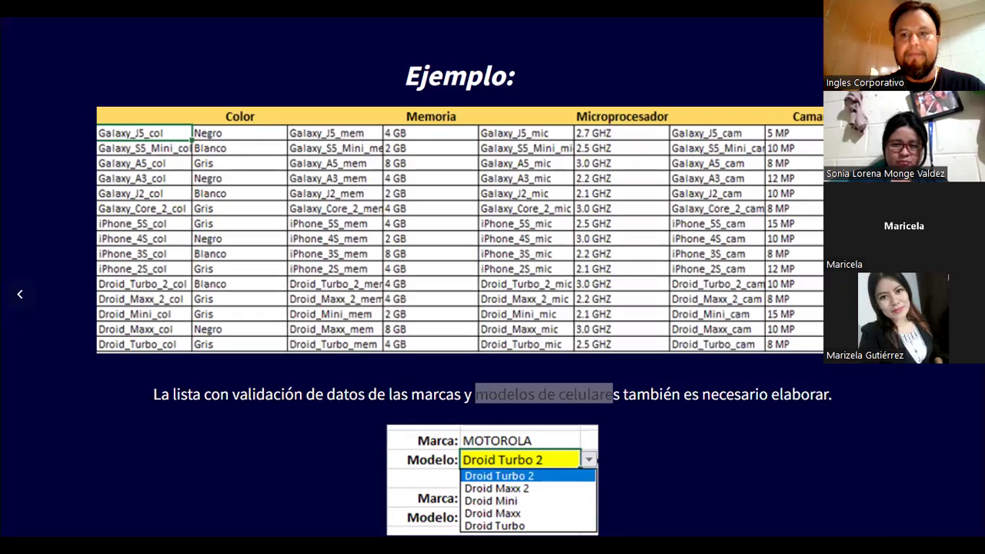
Switch to the Libro1 workbook in Excel and name cell B3, beside the Cantidad label, as Cantidad
{"action": "key", "text": "alt+Tab"}
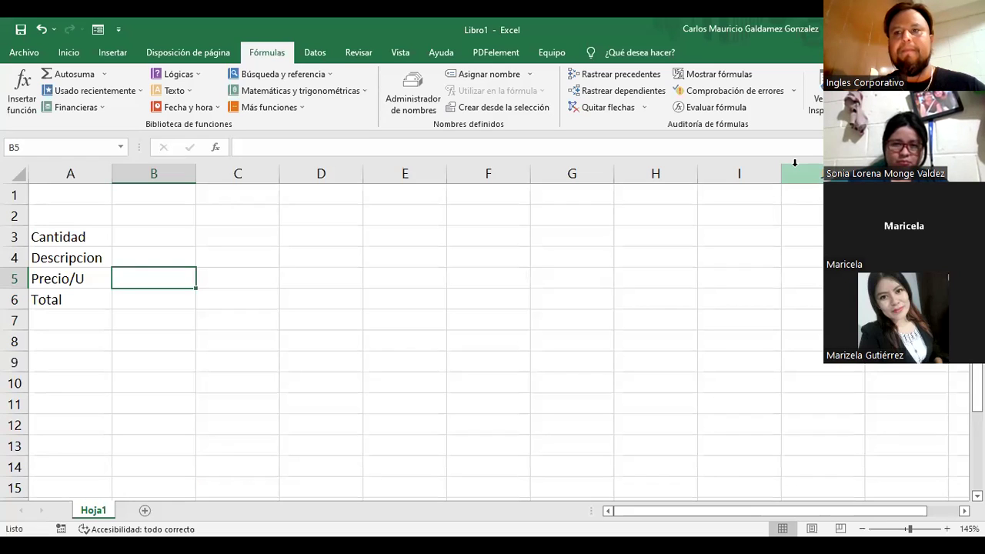
{"action": "left_click", "coordinate": [69, 52]}
{"action": "left_click", "coordinate": [134, 234]}
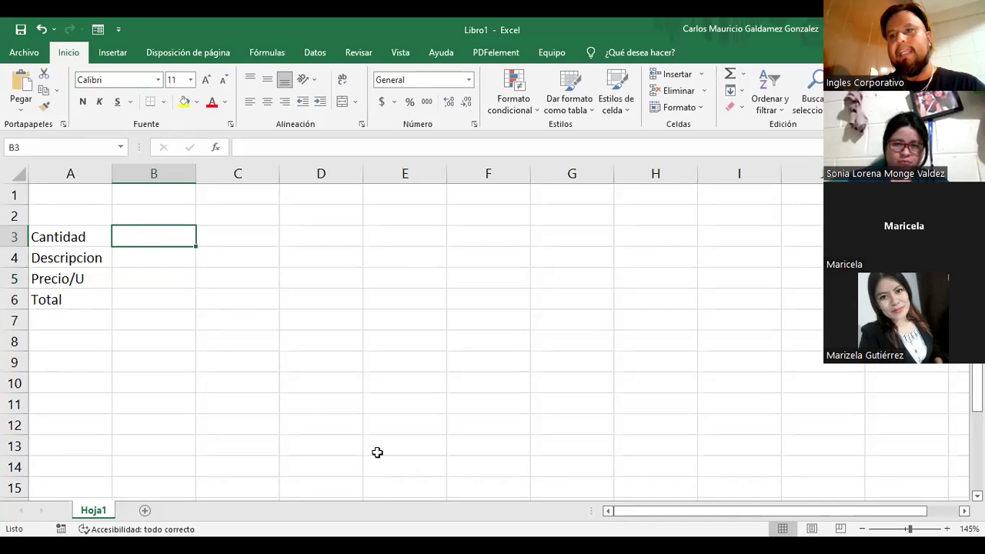
{"action": "left_click", "coordinate": [66, 231]}
{"action": "left_click_drag", "start_coordinate": [135, 278], "coordinate": [139, 298]}
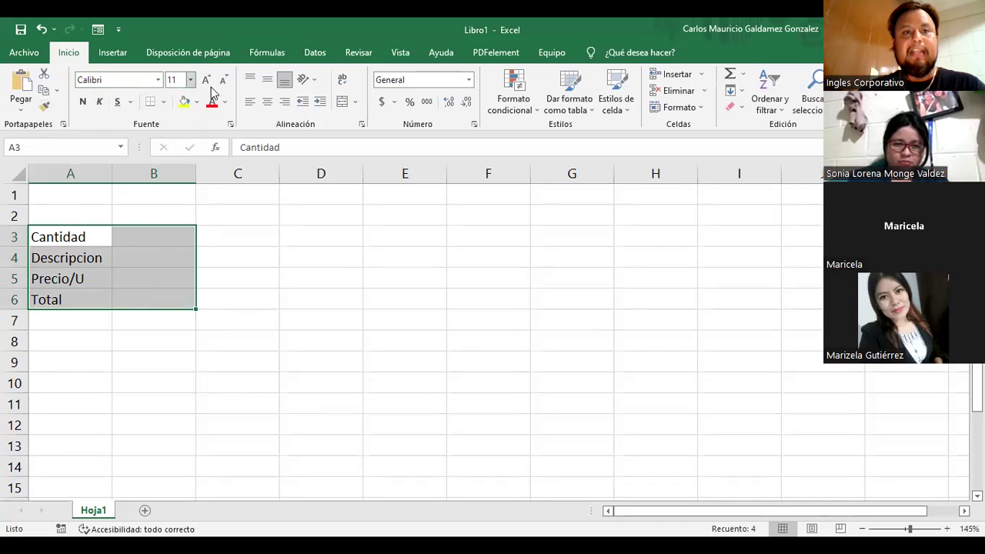
{"action": "left_click", "coordinate": [161, 243]}
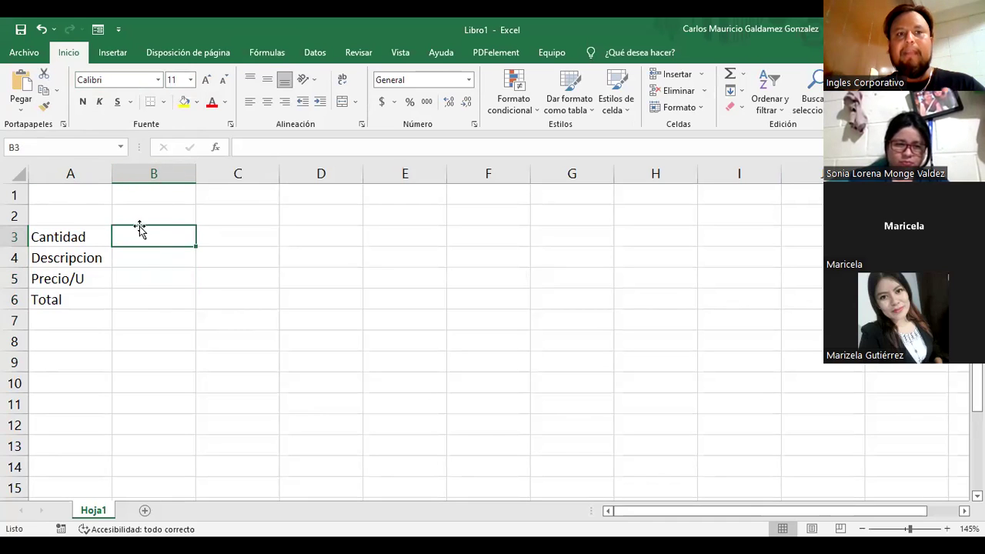
{"action": "left_click", "coordinate": [74, 148]}
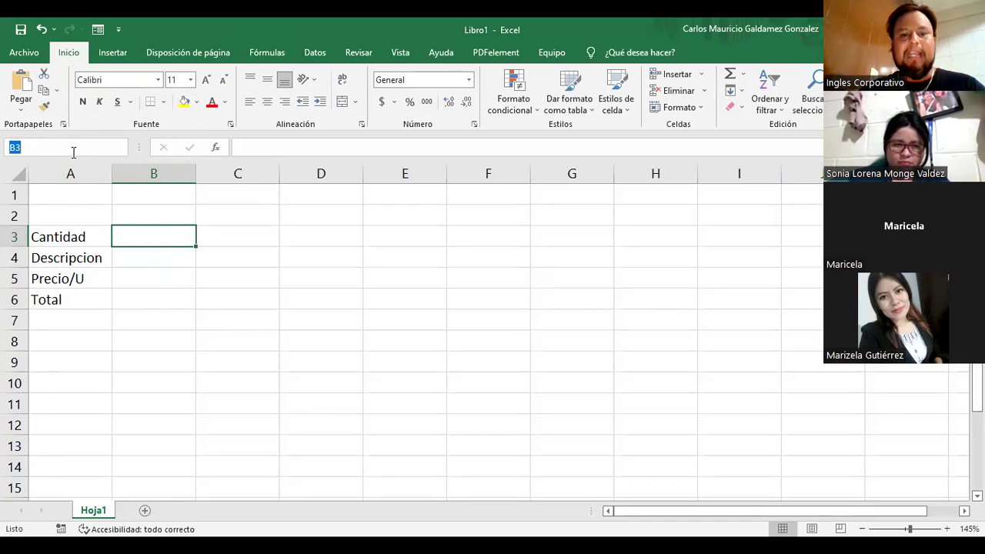
{"action": "type", "text": "Cantidad"}
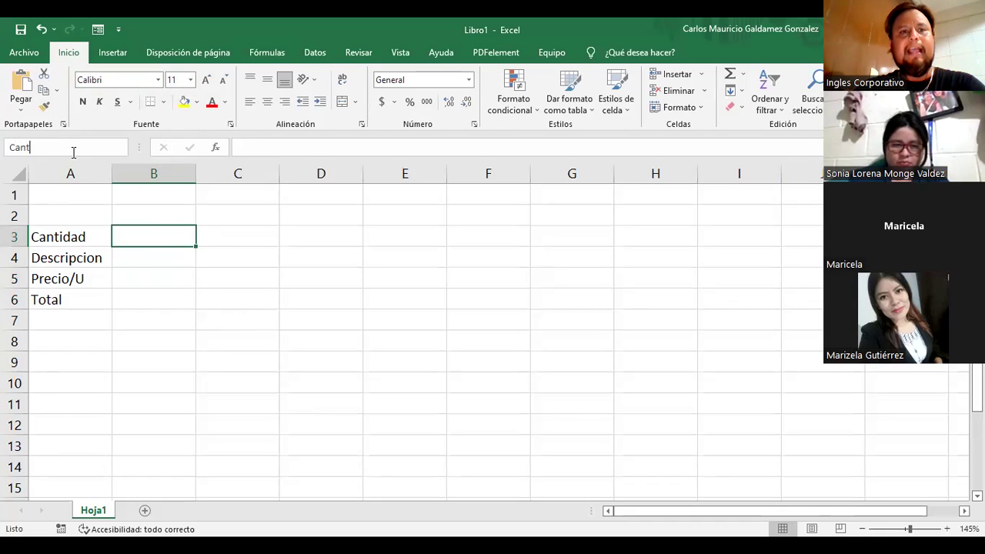
{"action": "key", "text": "Return"}
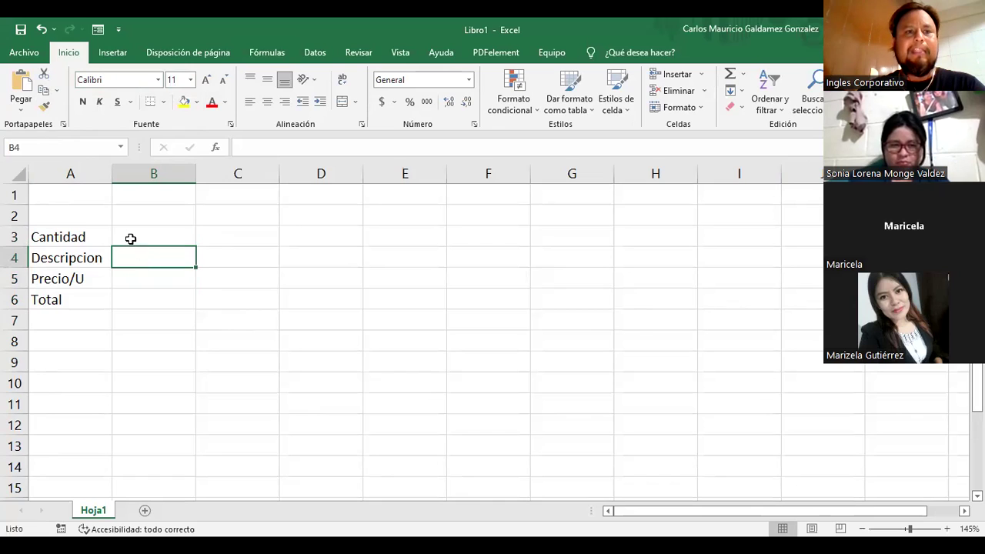
{"action": "left_click", "coordinate": [129, 238]}
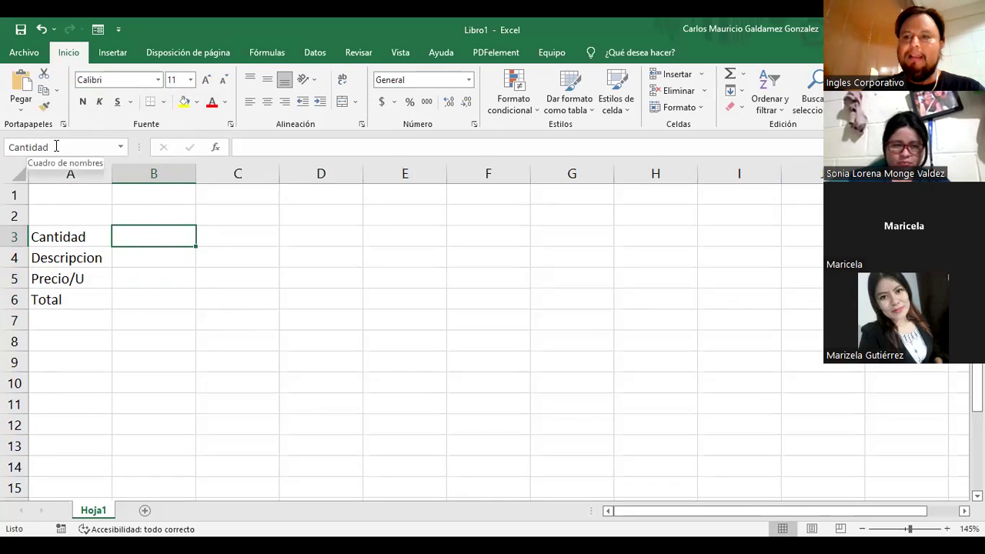
Define the workbook-level name Descripcion for cell B4 through the Name Manager
{"action": "left_click", "coordinate": [140, 267]}
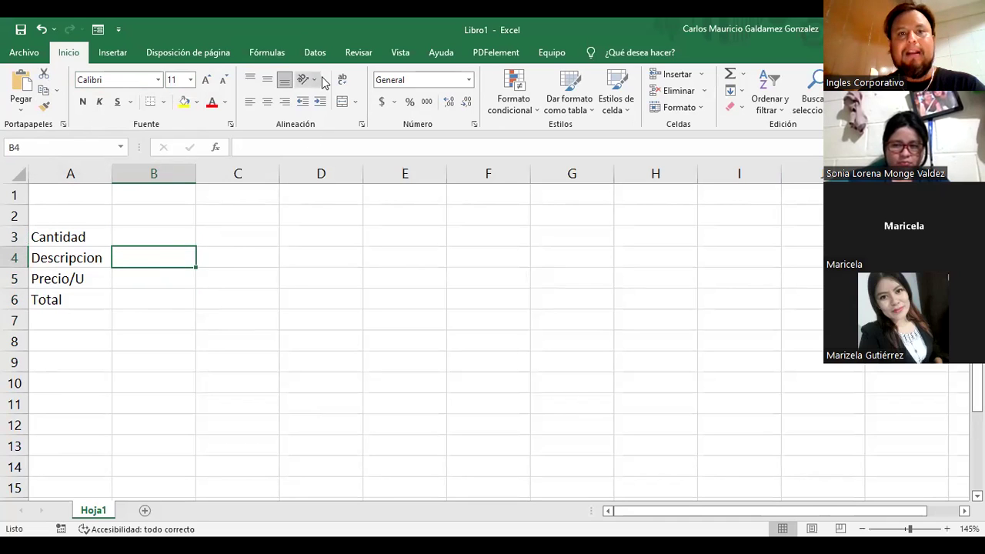
{"action": "left_click", "coordinate": [277, 53]}
{"action": "left_click", "coordinate": [414, 100]}
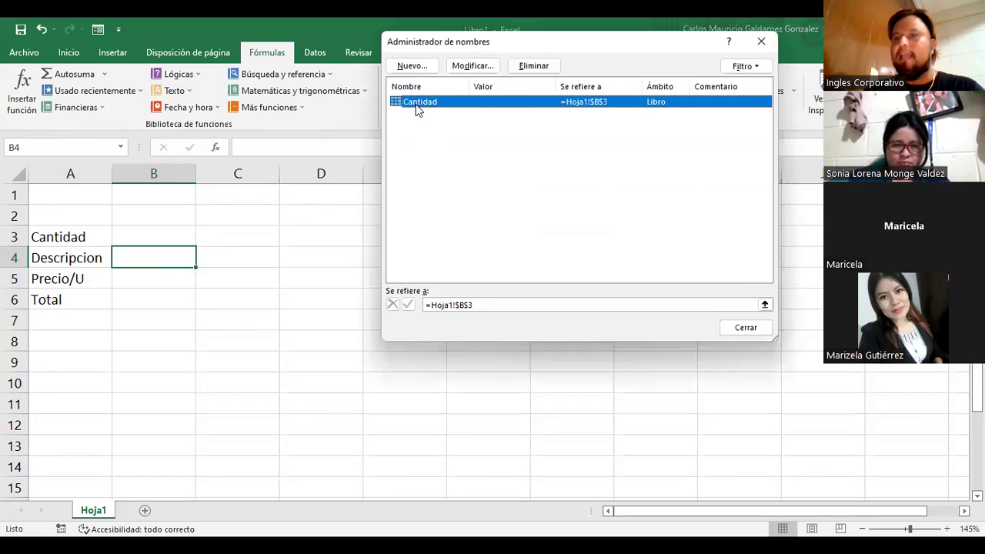
{"action": "left_click", "coordinate": [419, 67]}
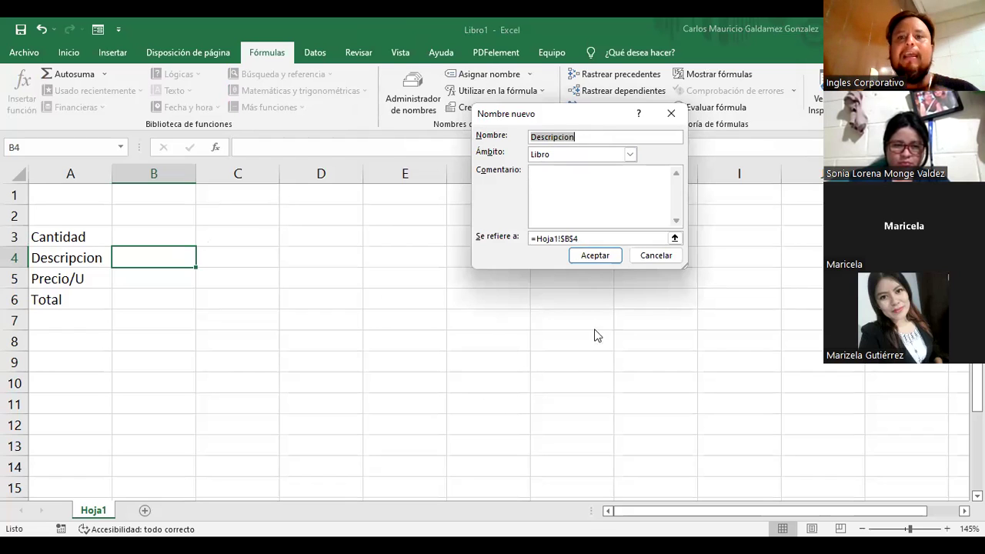
{"action": "left_click", "coordinate": [601, 262]}
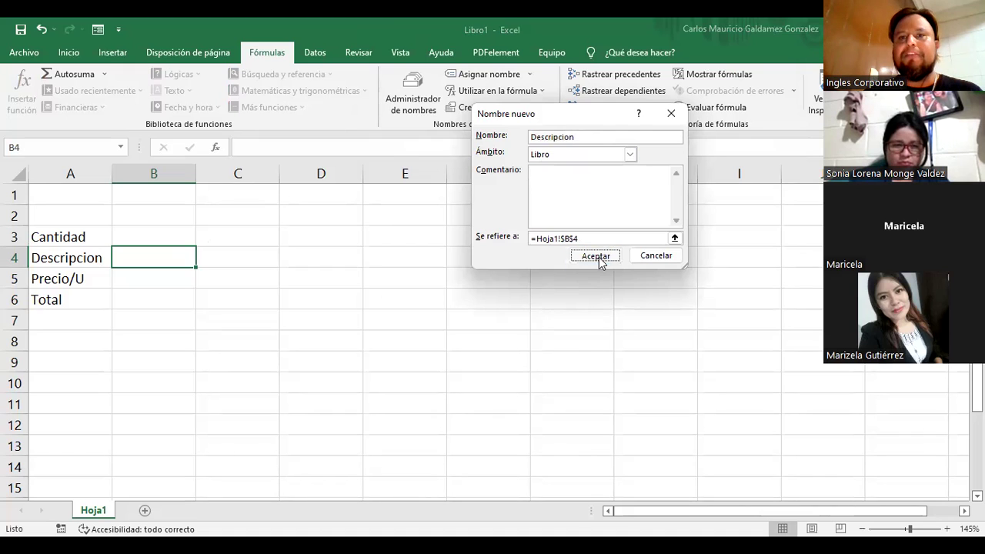
Define a new workbook-level name Precio_U that refers to cell B5 on Hoja1
{"action": "left_click", "coordinate": [416, 67]}
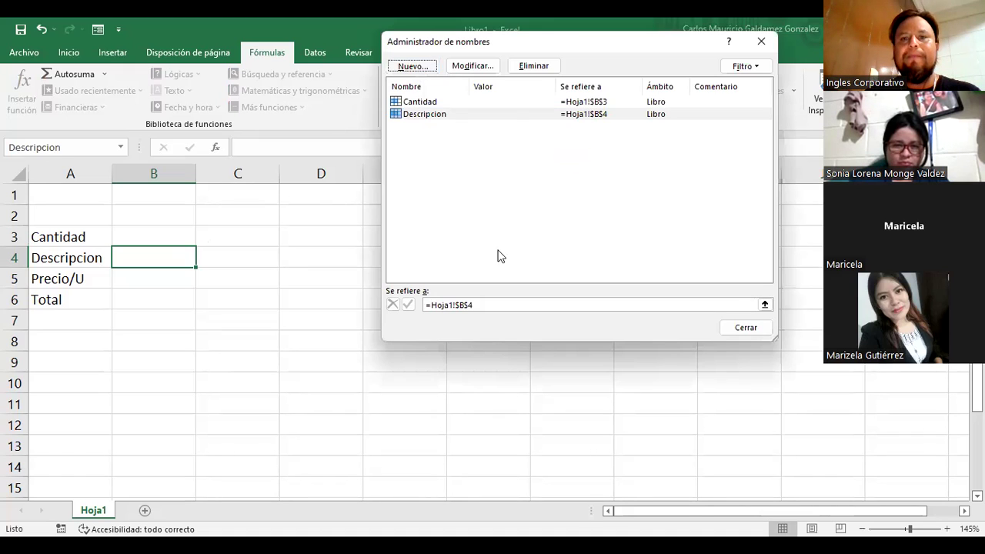
{"action": "left_click", "coordinate": [669, 238]}
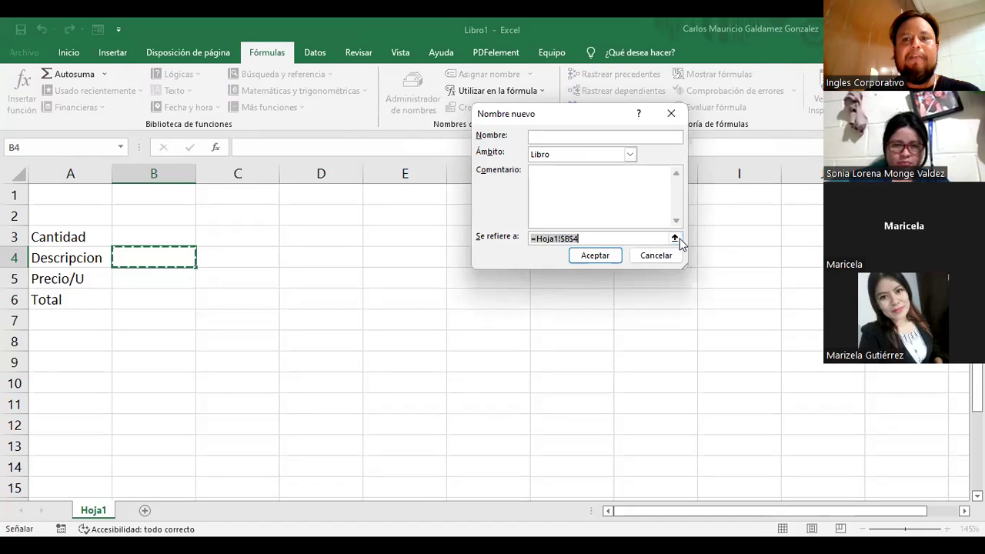
{"action": "left_click", "coordinate": [116, 277]}
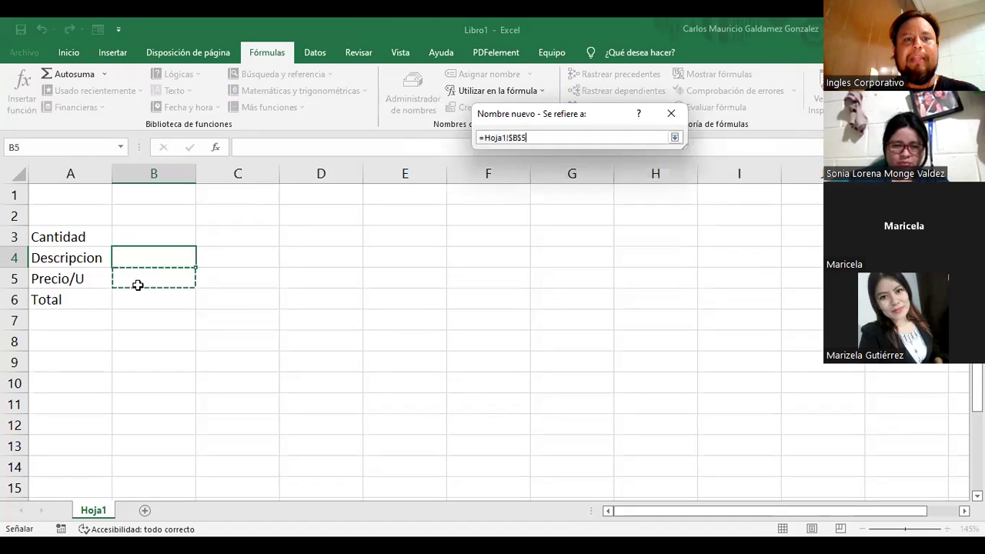
{"action": "left_click", "coordinate": [674, 138]}
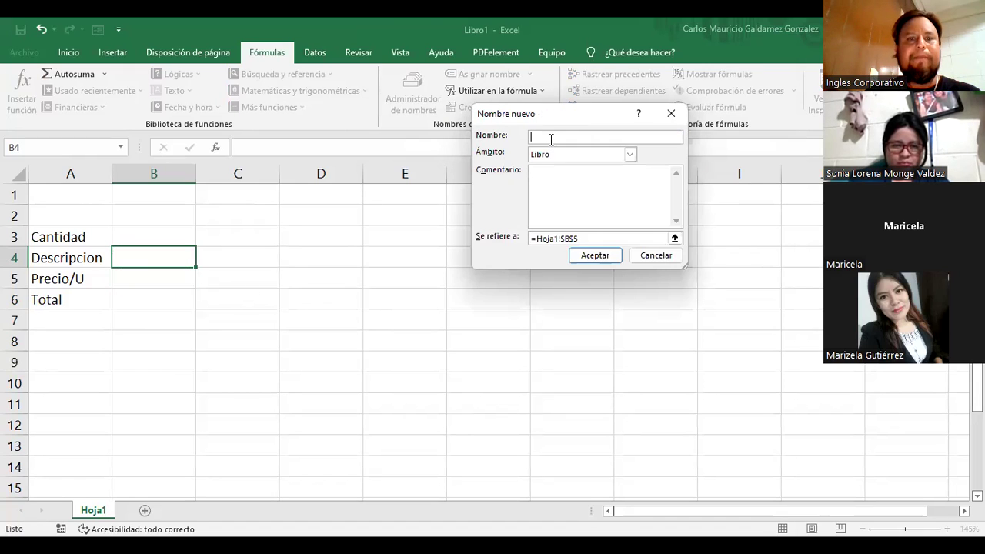
{"action": "left_click", "coordinate": [551, 139]}
{"action": "type", "text": "Pre"}
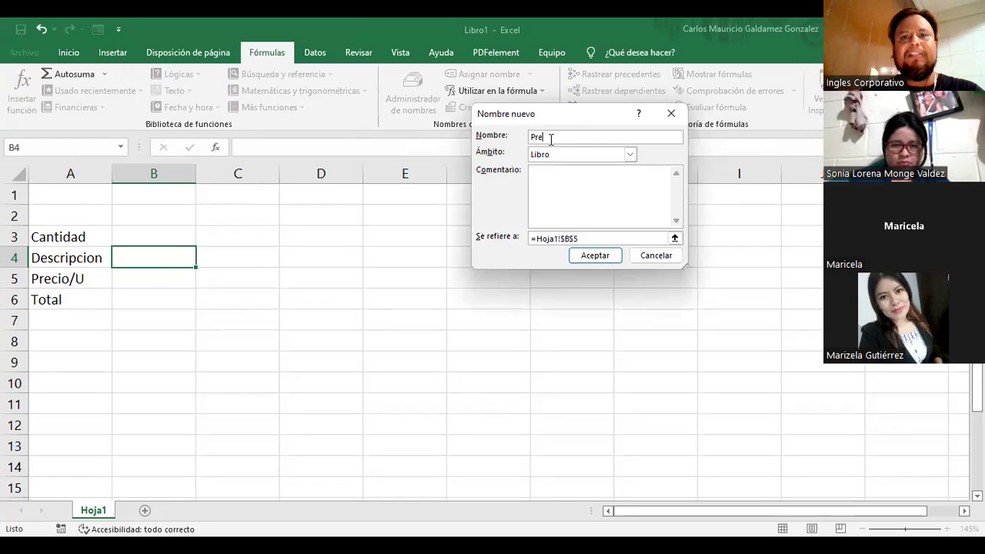
{"action": "type", "text": "cio_U"}
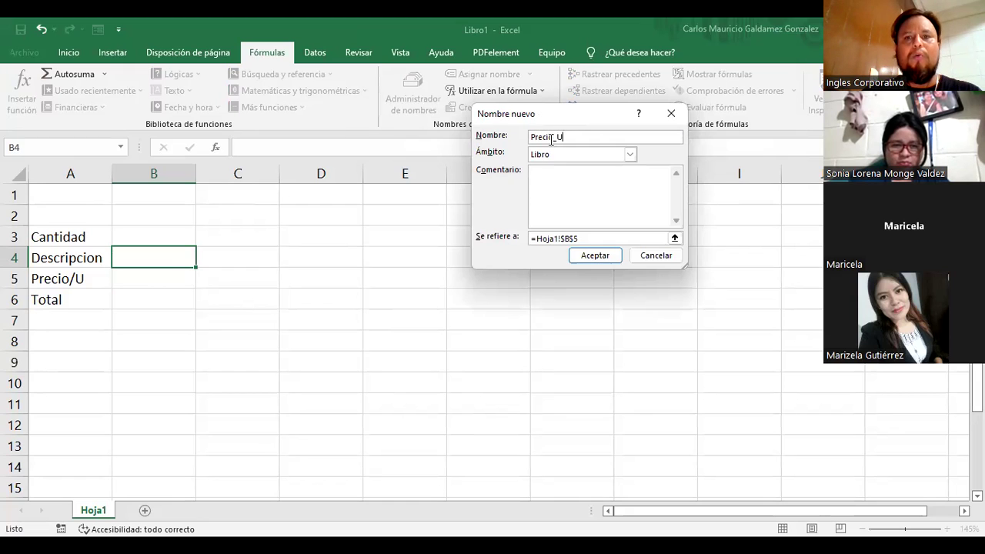
{"action": "key", "text": "Return"}
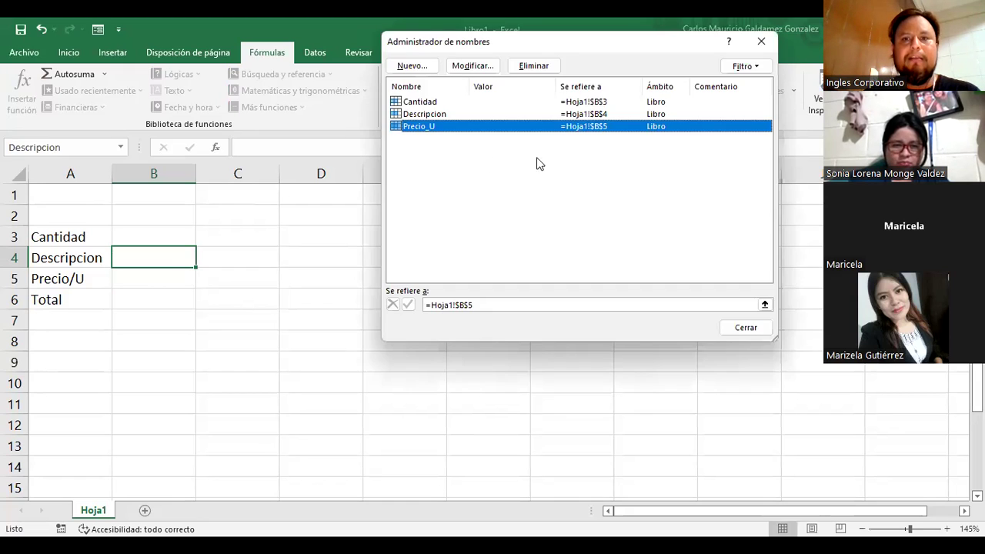
Define a new workbook-level name Total that refers to cell B6 on Hoja1, and close the Name Manager
{"action": "left_click", "coordinate": [411, 66]}
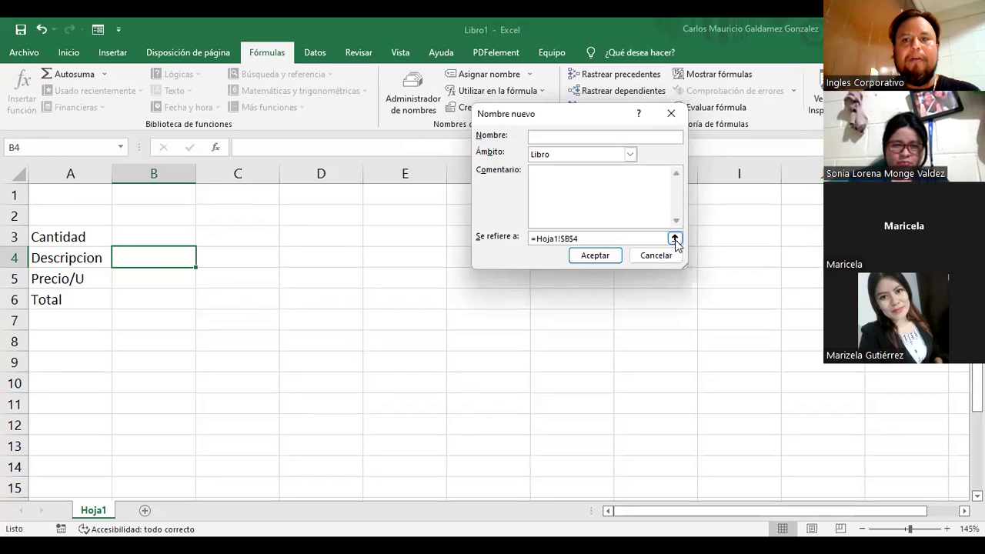
{"action": "left_click", "coordinate": [675, 239]}
{"action": "left_click", "coordinate": [132, 298]}
{"action": "left_click", "coordinate": [675, 137]}
{"action": "type", "text": "Total"}
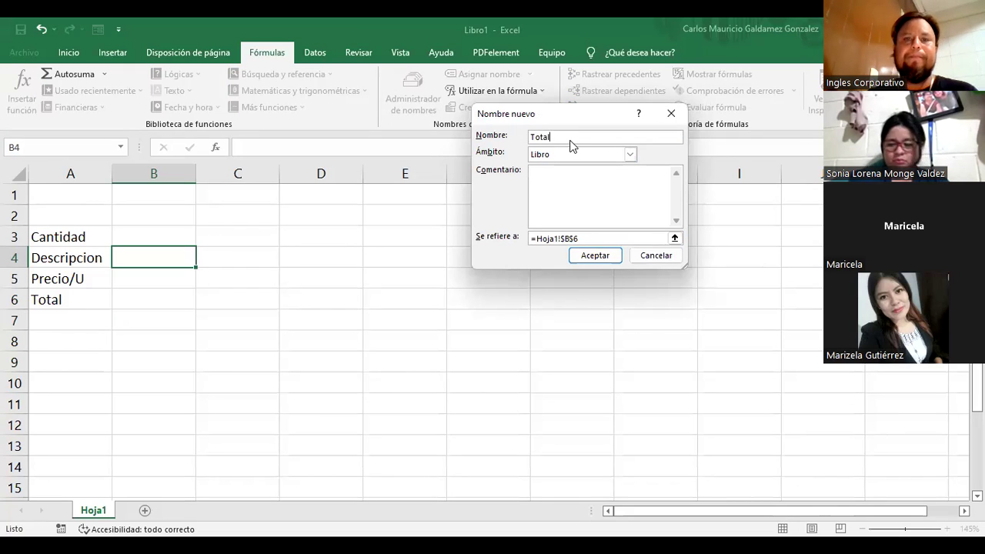
{"action": "key", "text": "Return"}
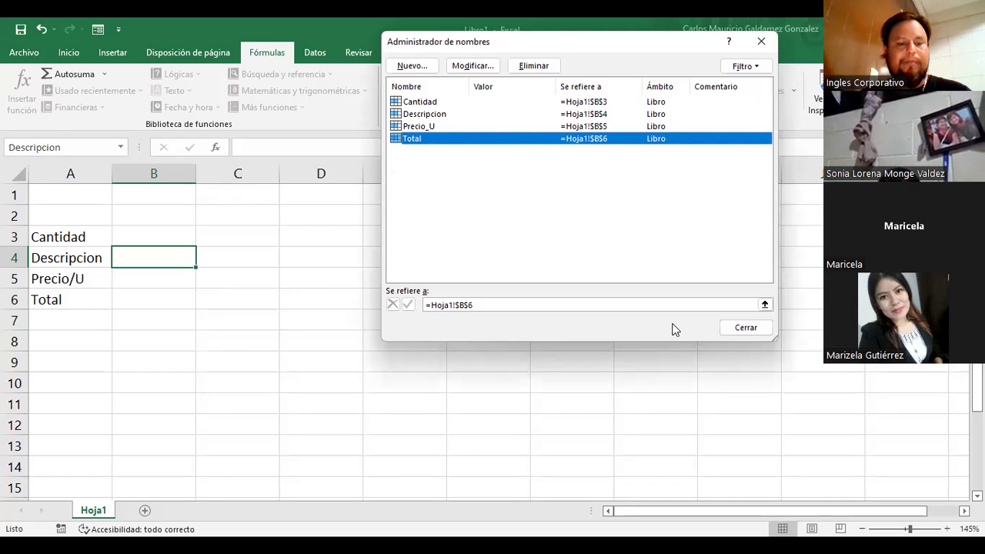
{"action": "left_click", "coordinate": [762, 329]}
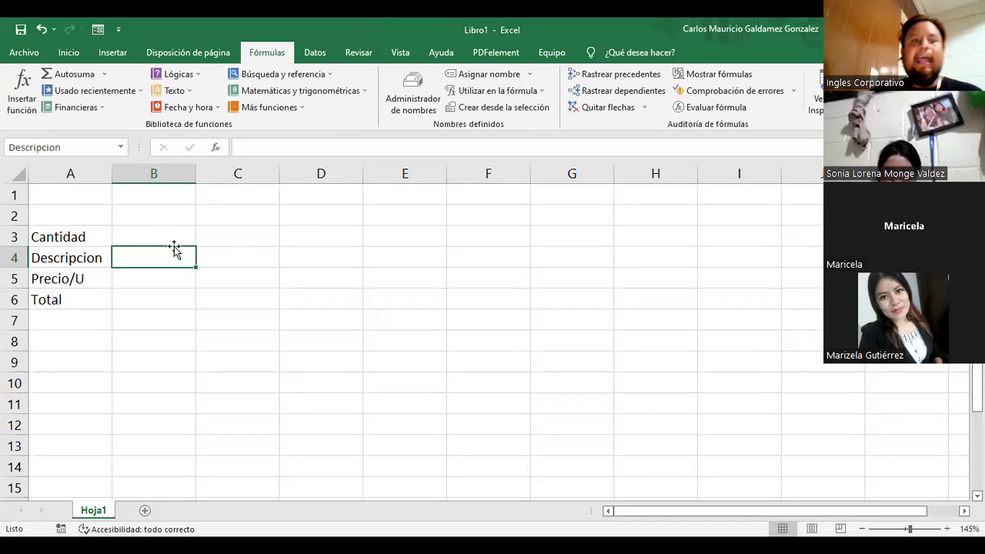
Enter the formula =Cantidad*Precio_U in cell B6 beside the Total label
{"action": "left_click", "coordinate": [143, 281]}
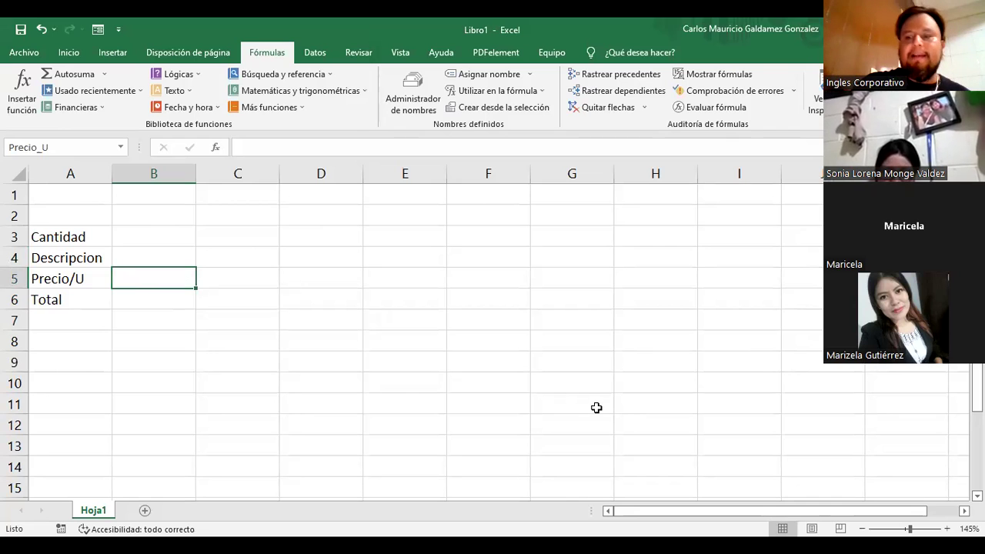
{"action": "key", "text": "Down"}
{"action": "type", "text": "="}
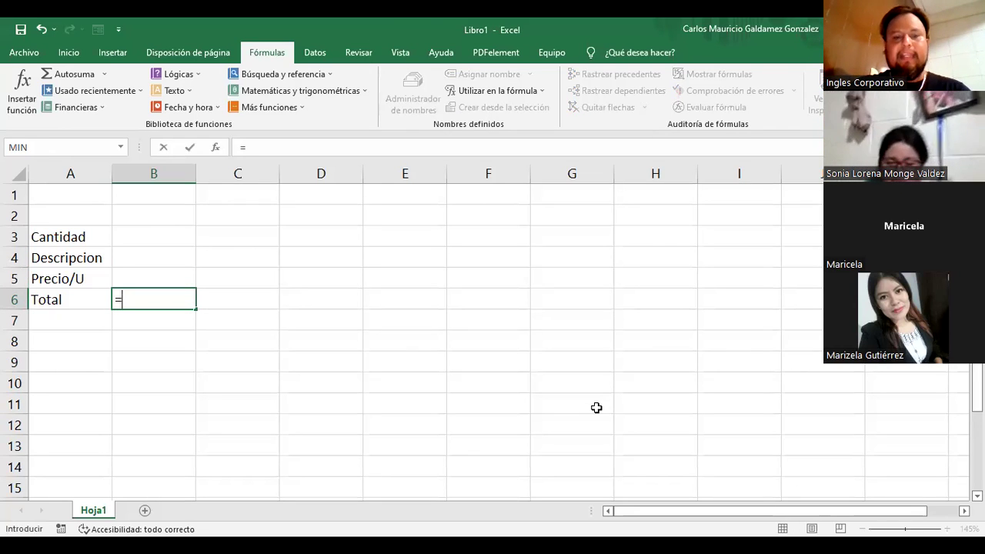
{"action": "type", "text": "Can"}
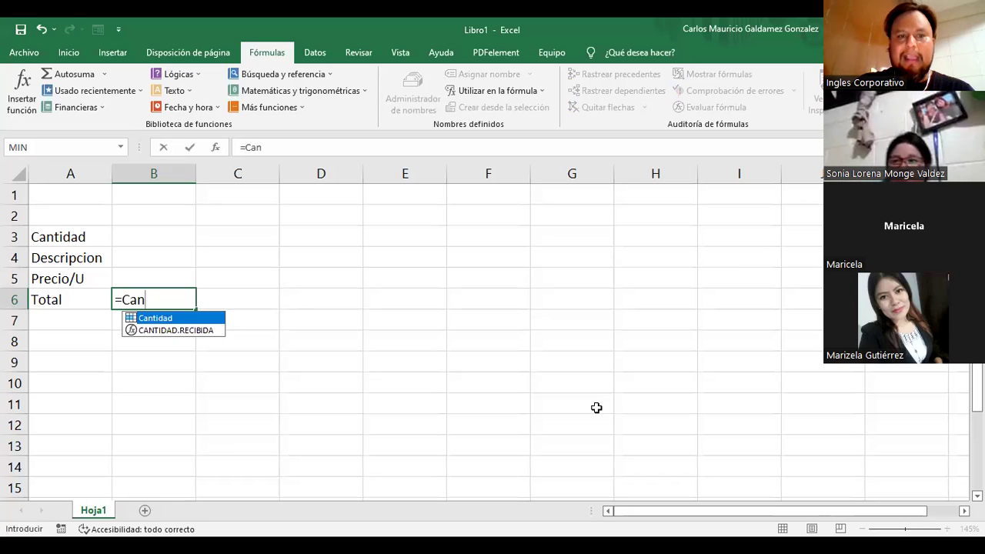
{"action": "double_click", "coordinate": [171, 319]}
{"action": "type", "text": "*"}
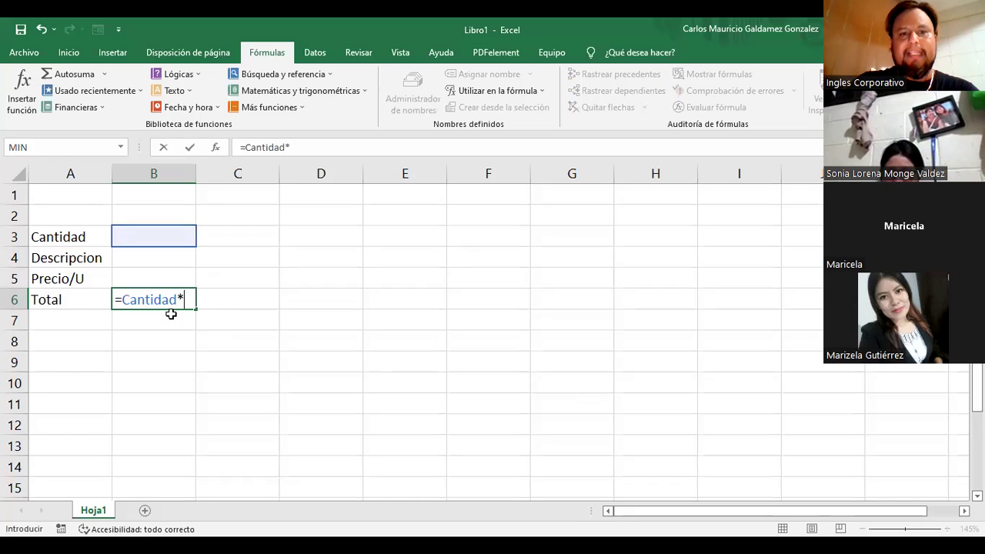
{"action": "type", "text": "Precio_U"}
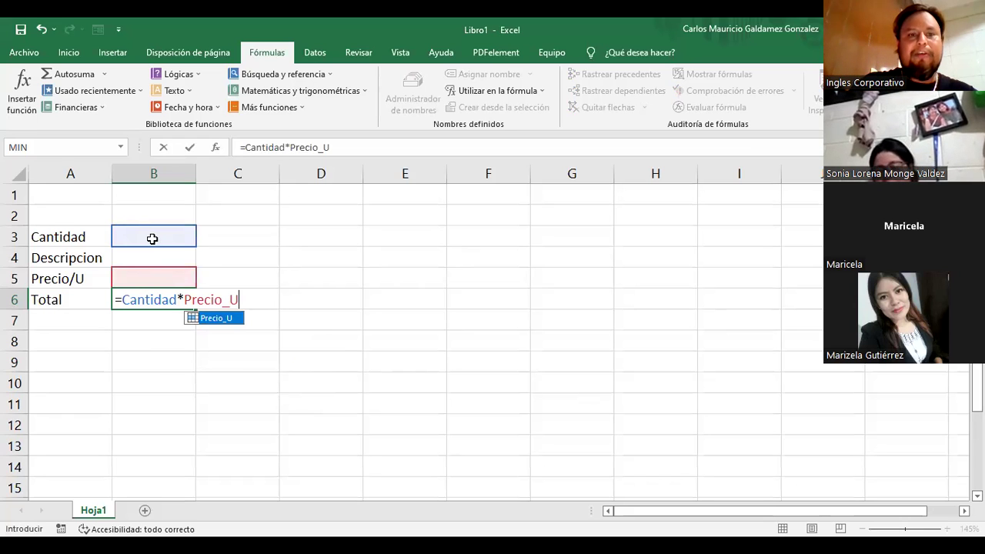
{"action": "key", "text": "Return"}
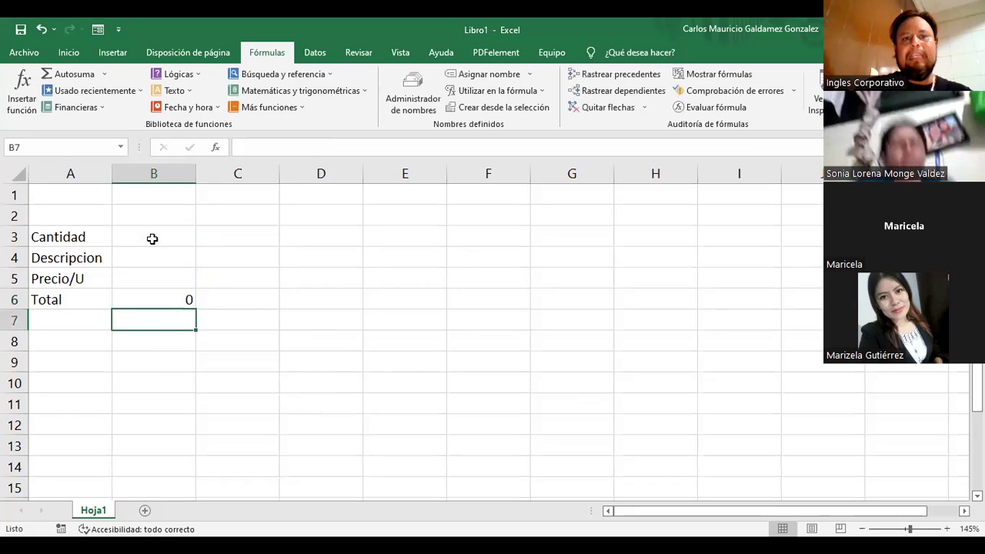
{"action": "left_click", "coordinate": [171, 297]}
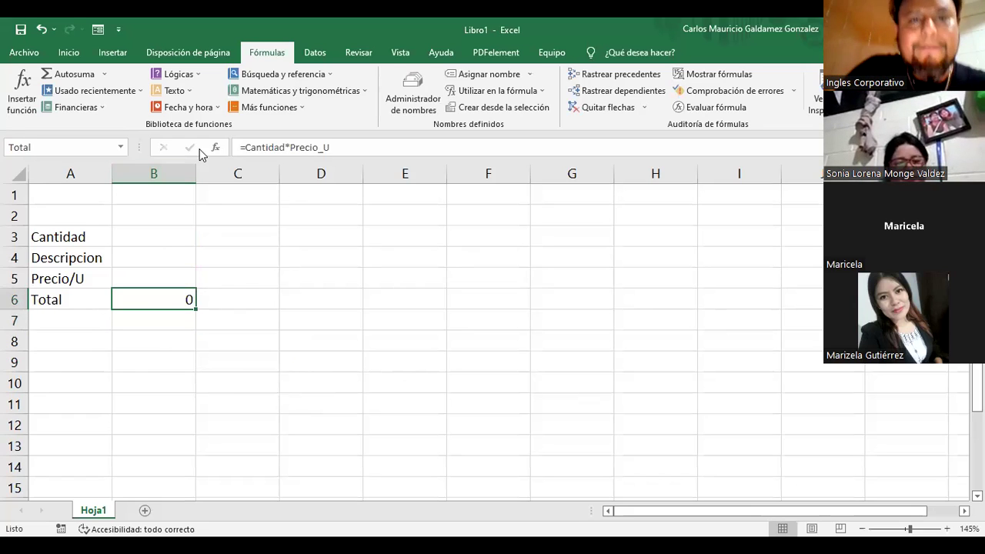
Apply the Contabilidad number format to the unit price cell B5
{"action": "left_click", "coordinate": [146, 274]}
{"action": "left_click", "coordinate": [68, 52]}
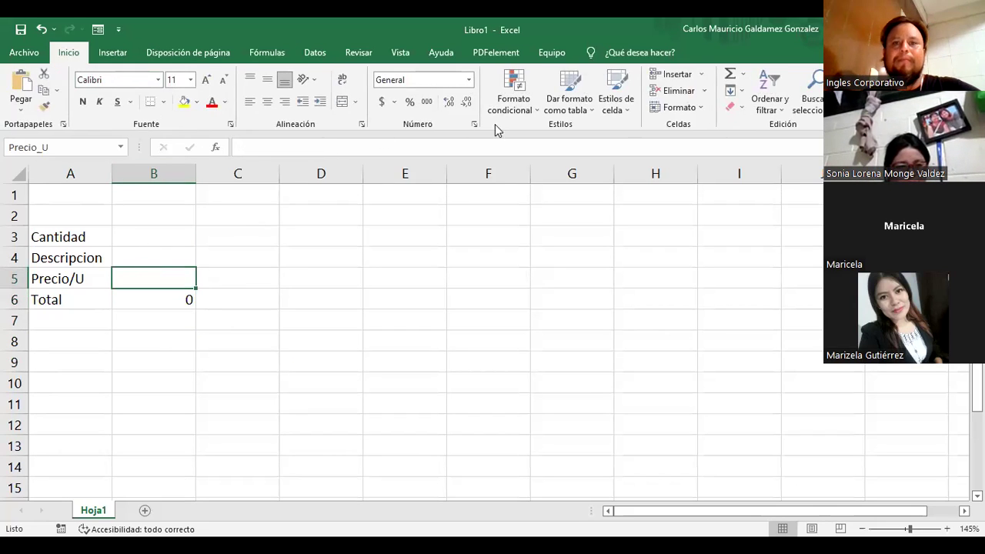
{"action": "left_click", "coordinate": [468, 79]}
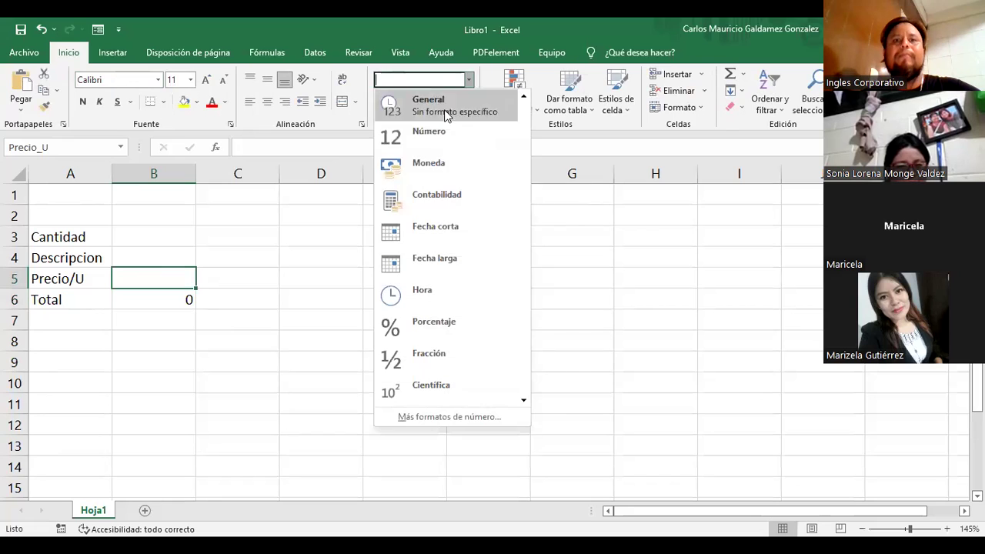
{"action": "left_click", "coordinate": [431, 199]}
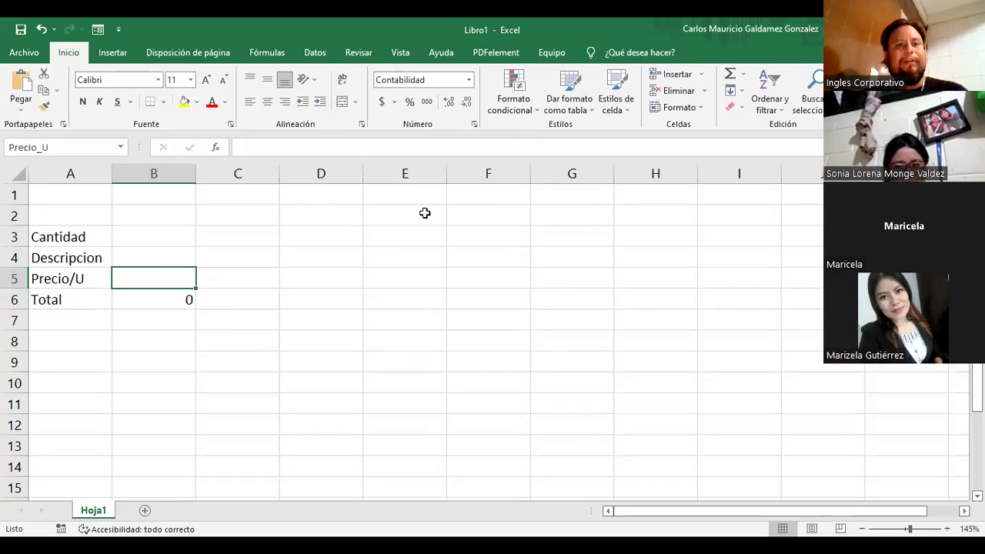
Enter 5 as the Cantidad in B3 and "Juegos de Desarmadores" as the Descripcion in B4
{"action": "left_click", "coordinate": [148, 237]}
{"action": "left_click", "coordinate": [159, 258]}
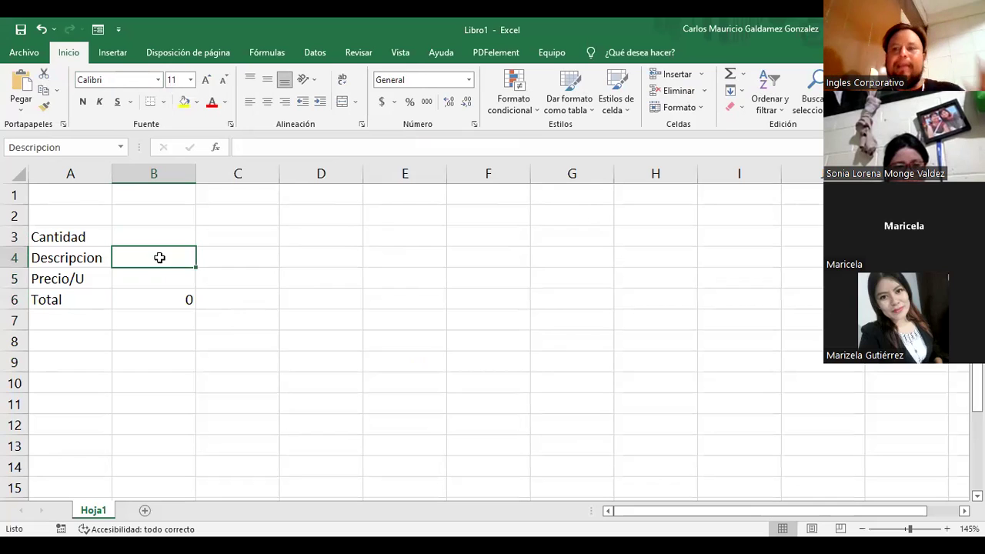
{"action": "left_click", "coordinate": [151, 237]}
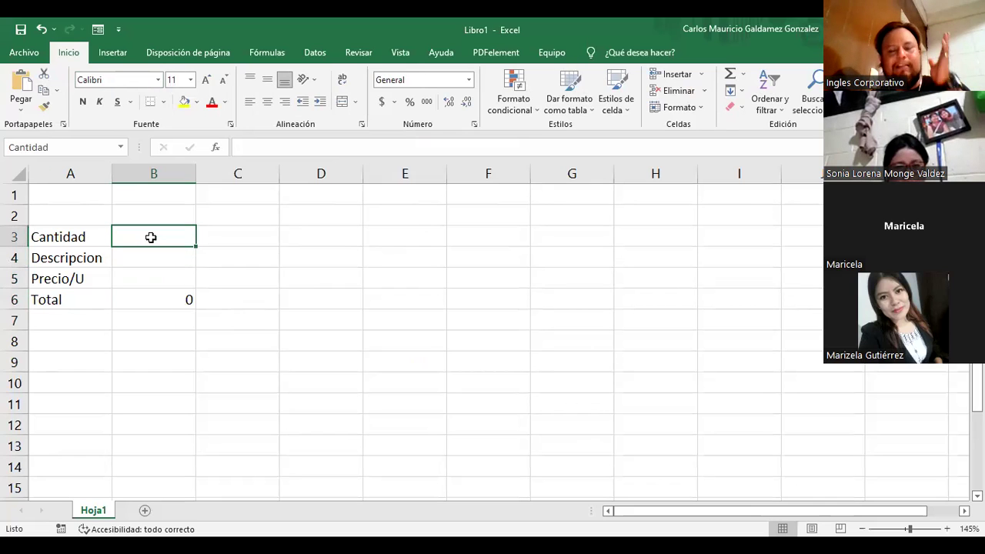
{"action": "type", "text": "5"}
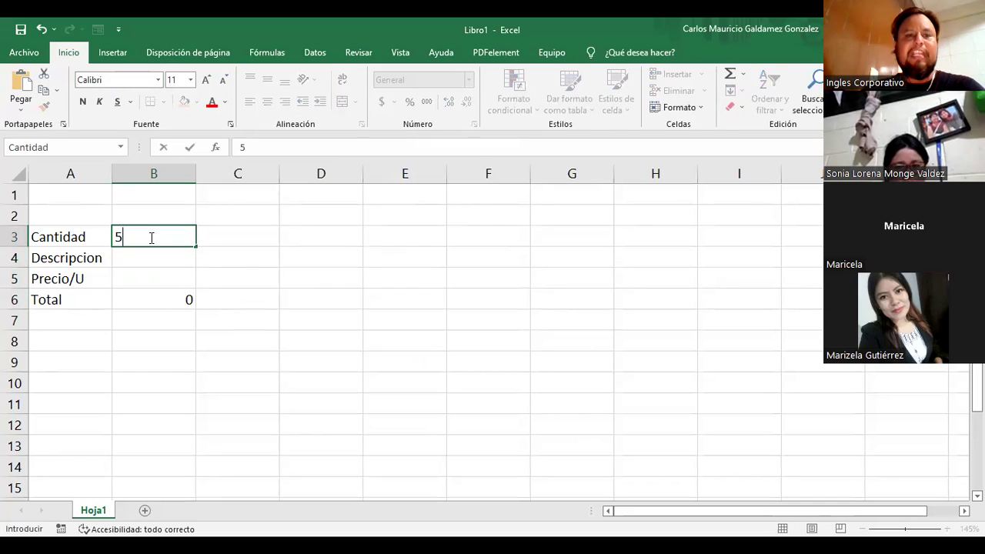
{"action": "key", "text": "Return"}
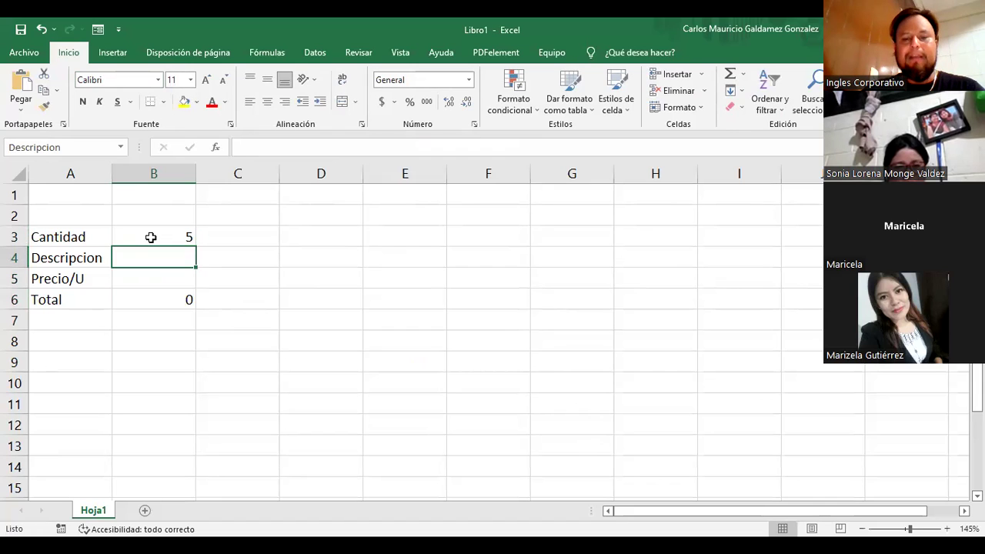
{"action": "type", "text": "Ju"}
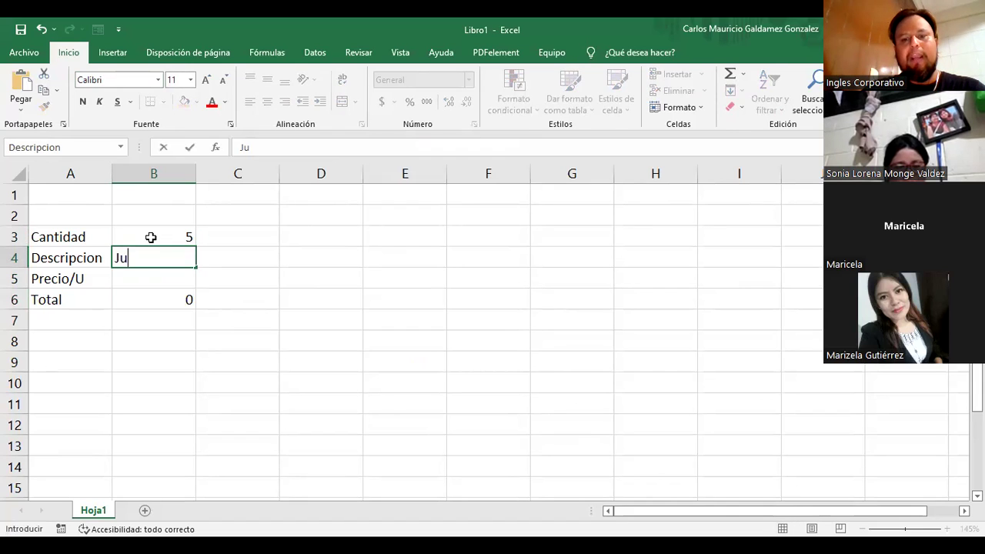
{"action": "type", "text": "egos de Desarmadores"}
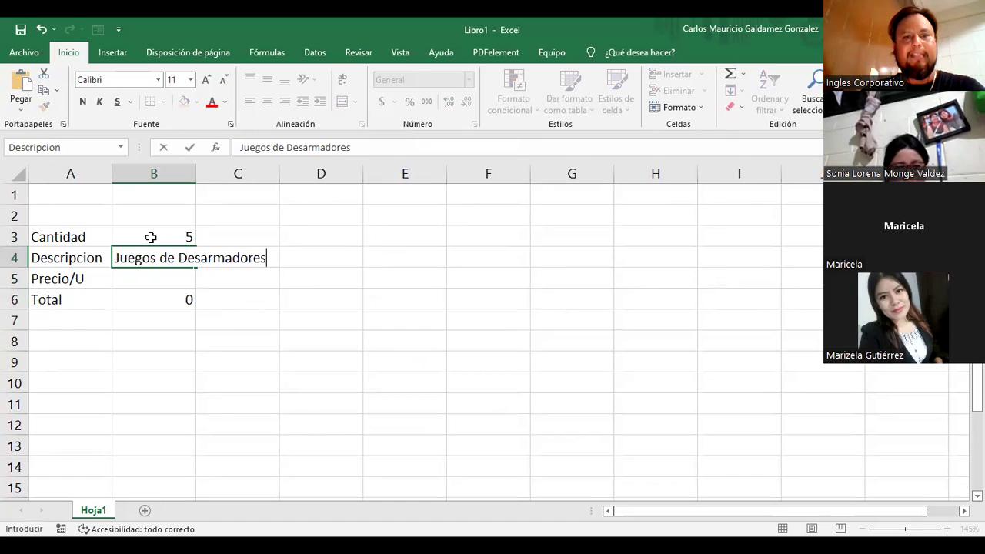
{"action": "key", "text": "Return"}
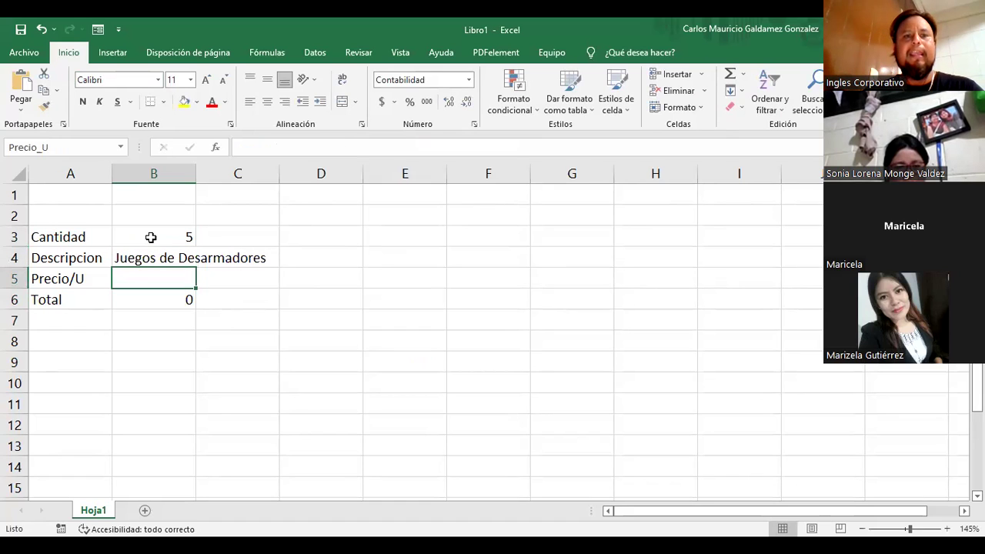
Enter 1.75 as the Precio/U in B5 and apply the Contabilidad number format to the Total in B6
{"action": "type", "text": "1"}
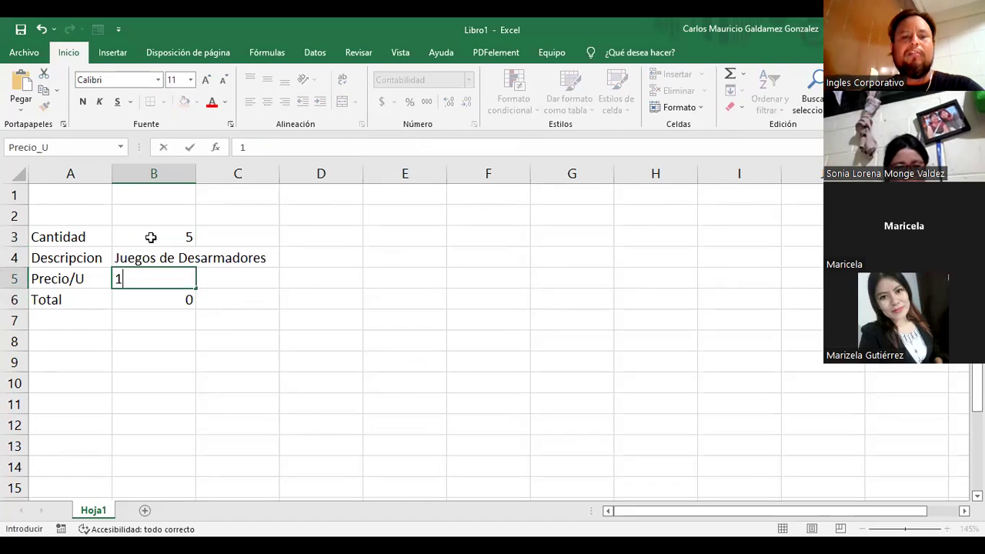
{"action": "type", "text": ".75"}
{"action": "key", "text": "Return"}
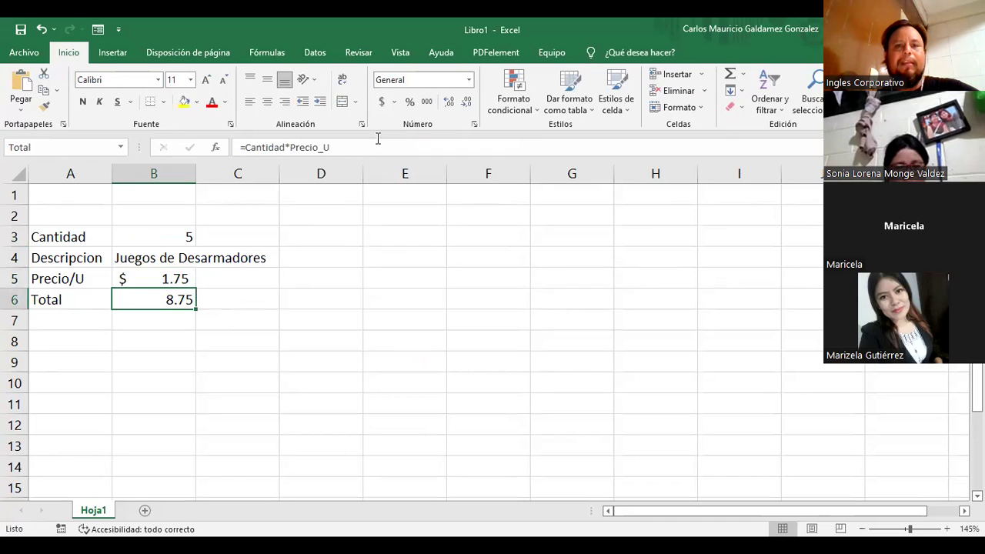
{"action": "left_click", "coordinate": [469, 80]}
{"action": "left_click", "coordinate": [419, 202]}
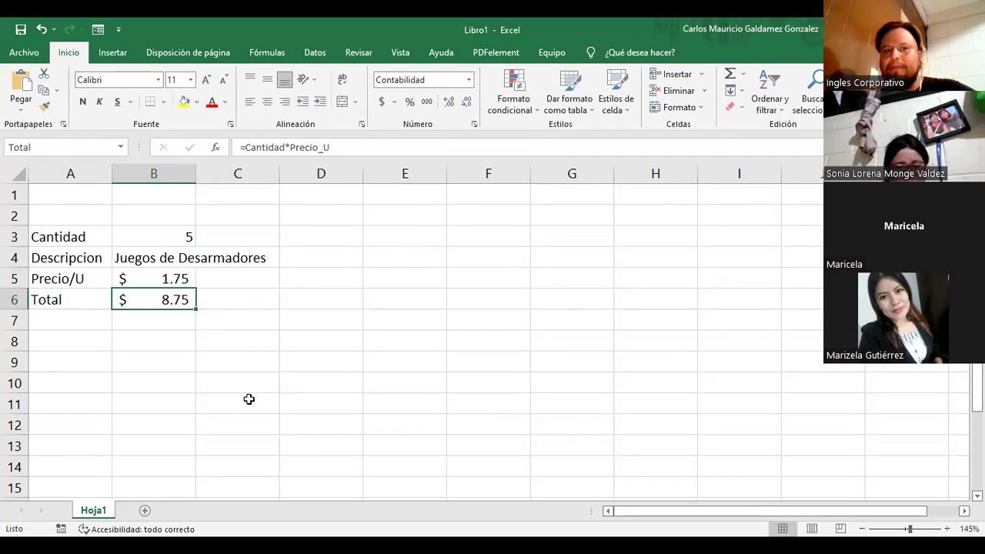
Start a formula in cell C8 that joins the text "Su compra es de: " with the named cell Cantidad using &
{"action": "left_click", "coordinate": [235, 344]}
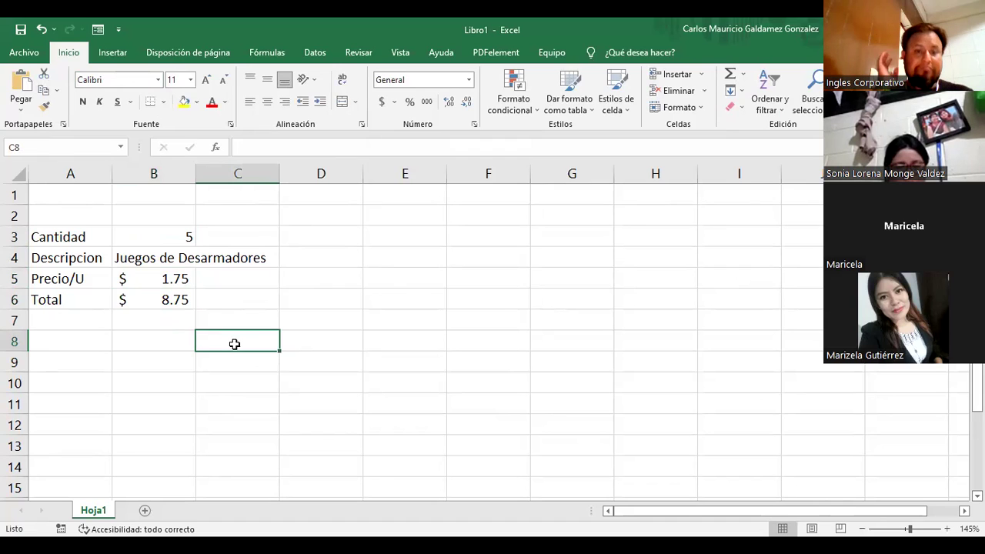
{"action": "type", "text": "="}
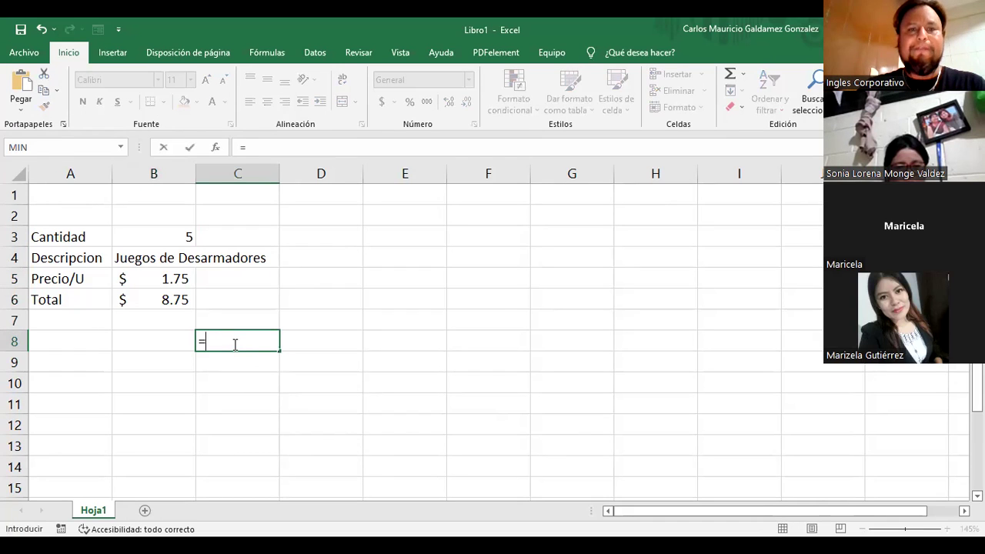
{"action": "left_click", "coordinate": [234, 344]}
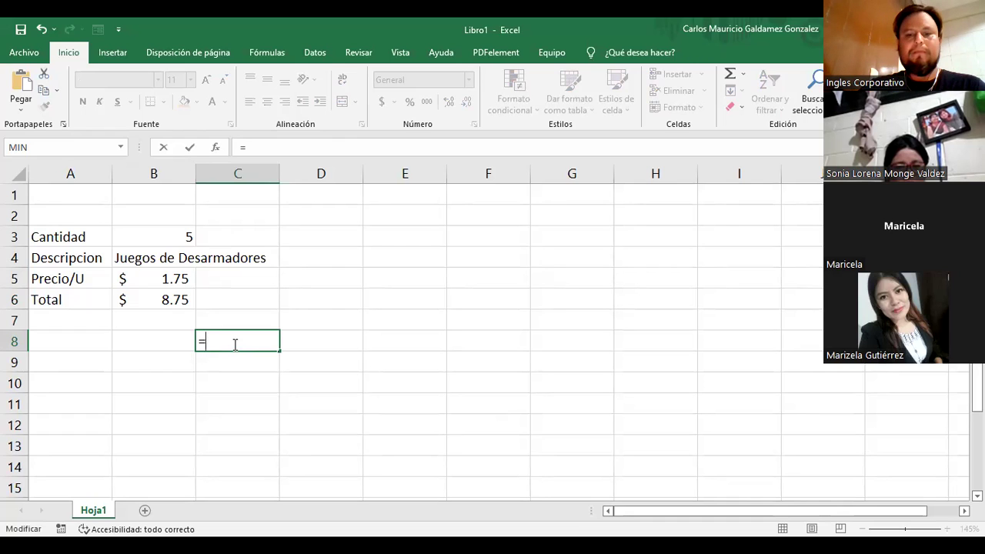
{"action": "type", "text": "Su co"}
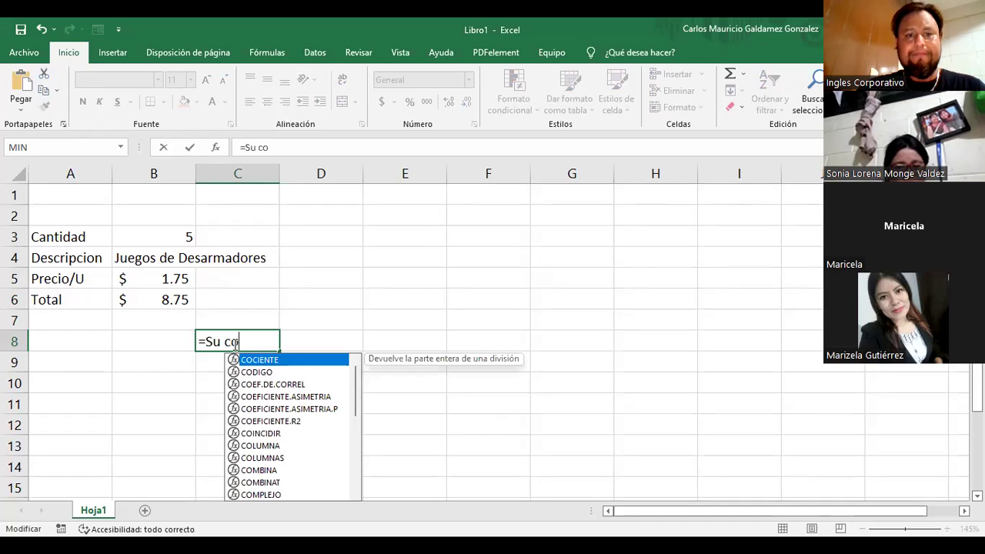
{"action": "key", "text": "BackSpace"}
{"action": "key", "text": "BackSpace"}
{"action": "key", "text": "BackSpace"}
{"action": "key", "text": "BackSpace"}
{"action": "key", "text": "BackSpace"}
{"action": "type", "text": "\"Su"}
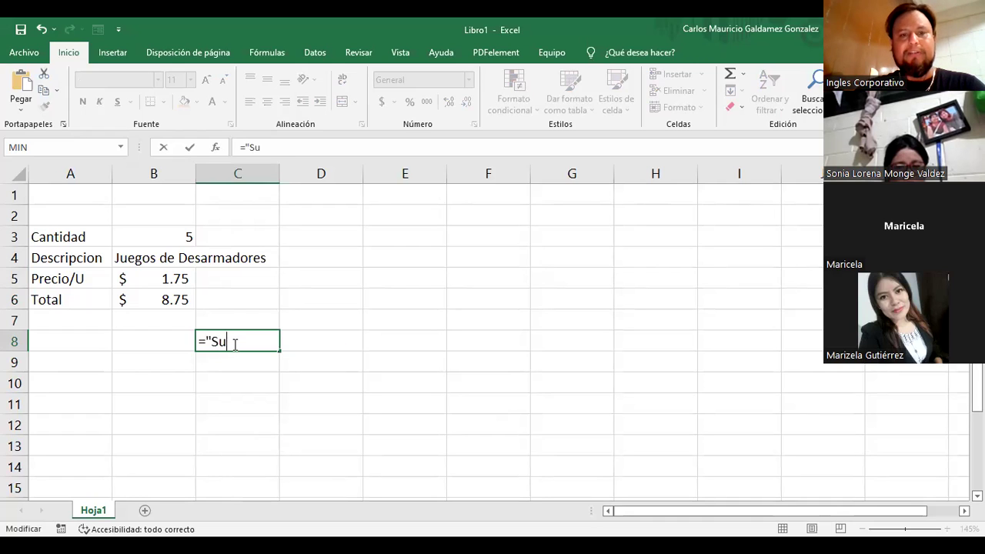
{"action": "type", "text": " compra e"}
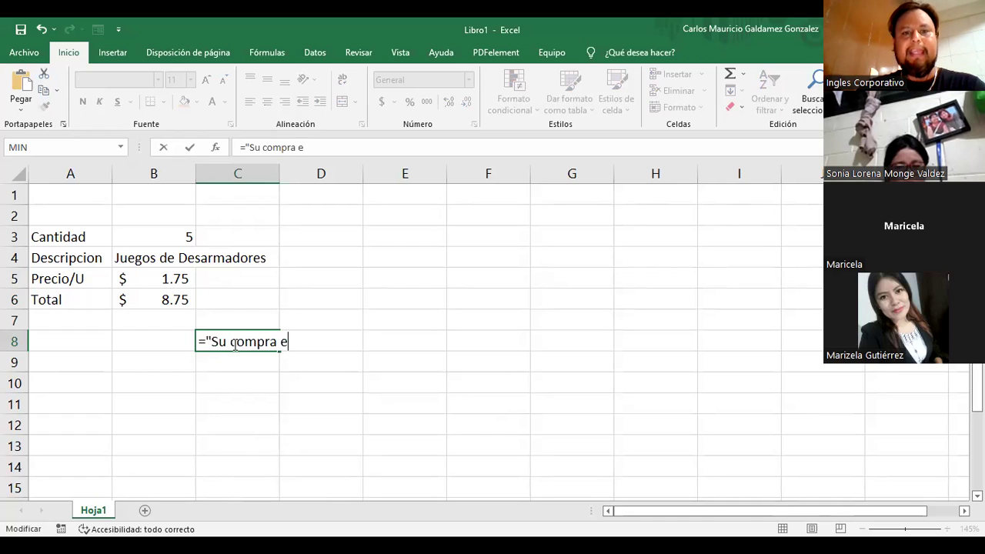
{"action": "type", "text": "s de: "}
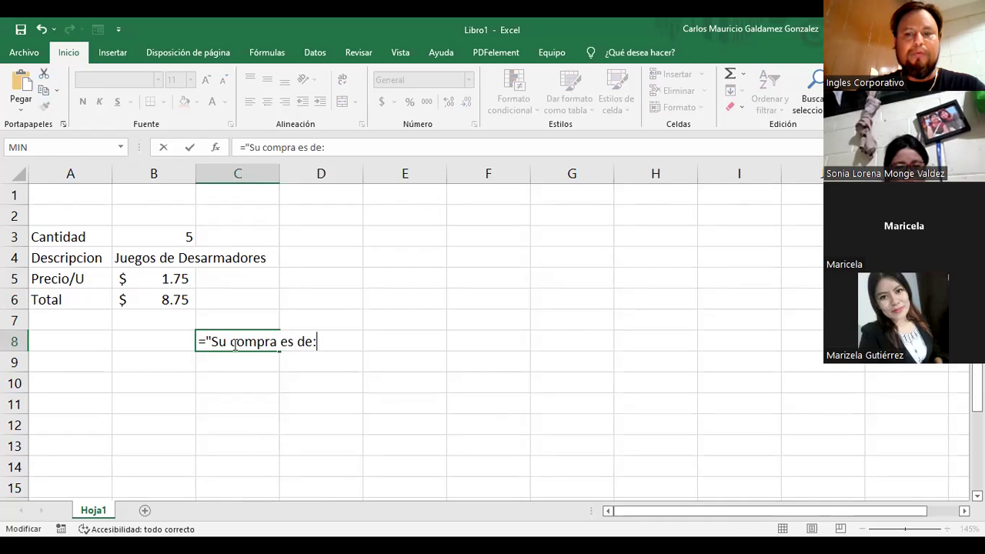
{"action": "type", "text": "\""}
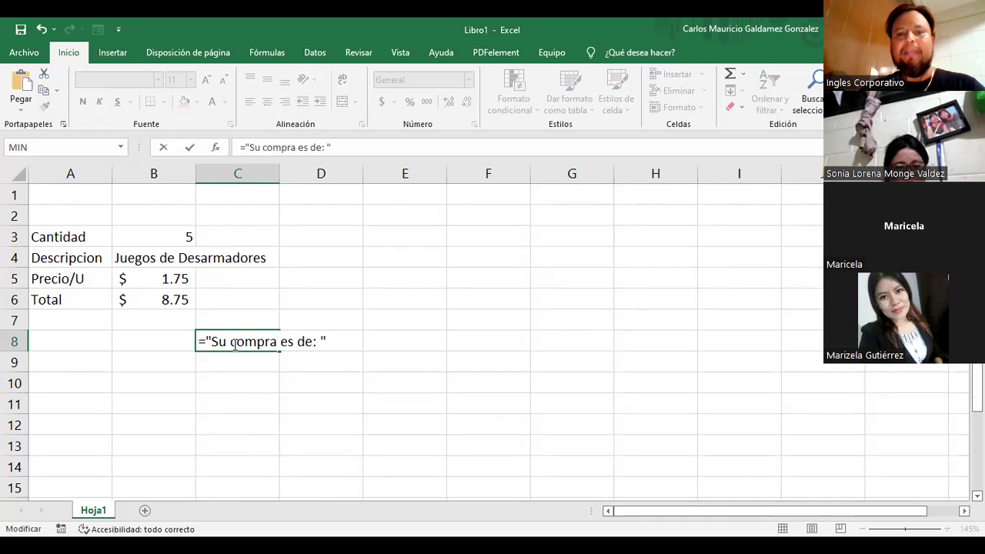
{"action": "type", "text": "&"}
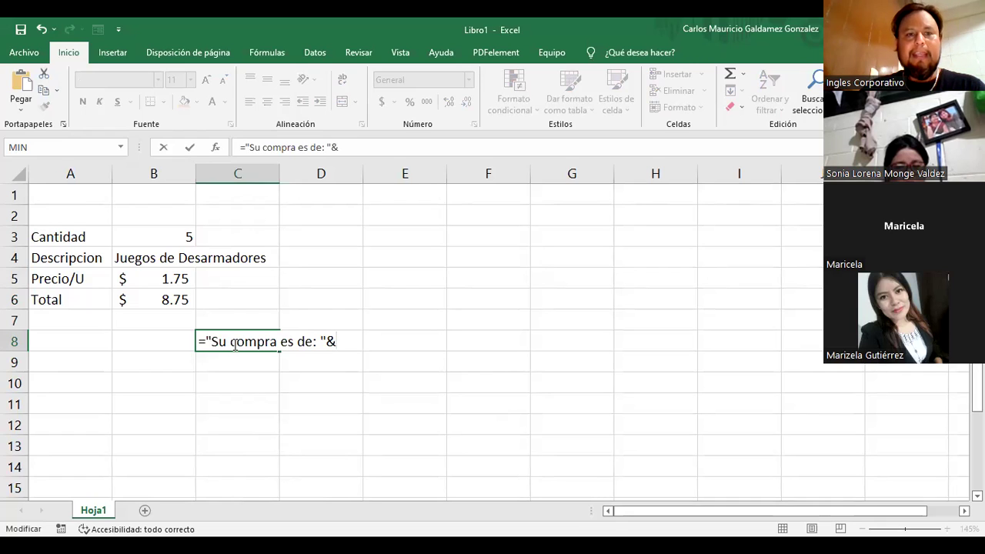
{"action": "type", "text": "Canti"}
{"action": "key", "text": "Tab"}
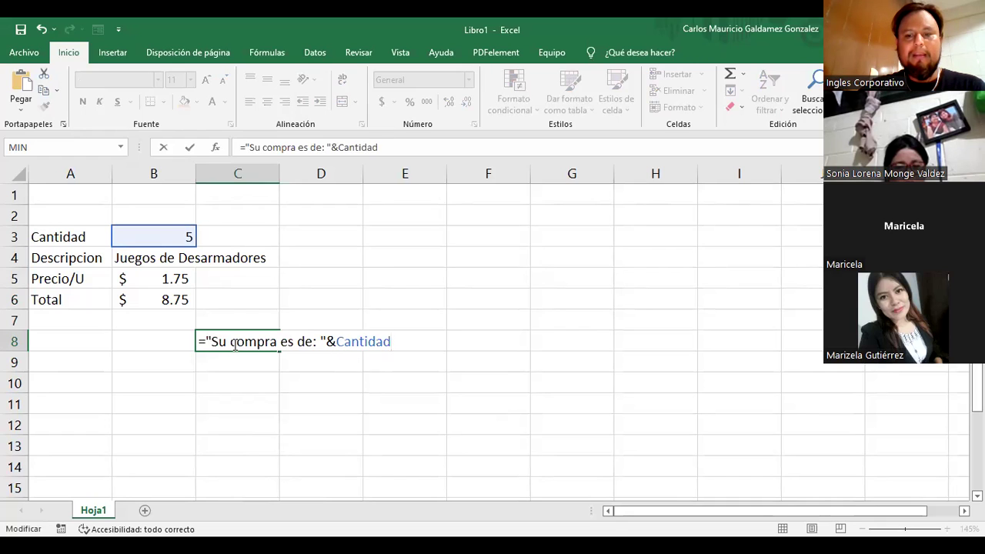
Extend the C8 formula with a quoted space, the named cell Descripcion, and an opening text string reading " con valor"
{"action": "type", "text": "&"}
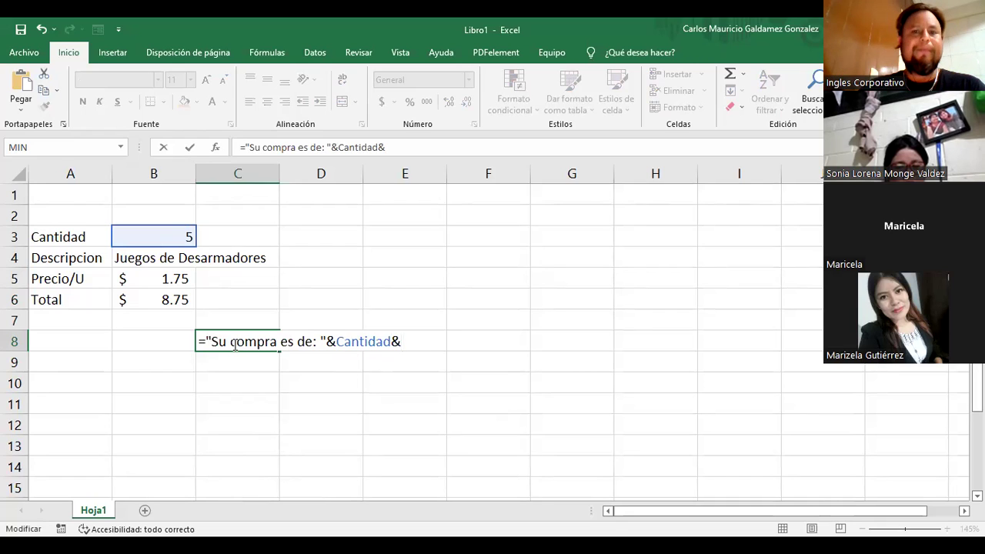
{"action": "type", "text": "\""}
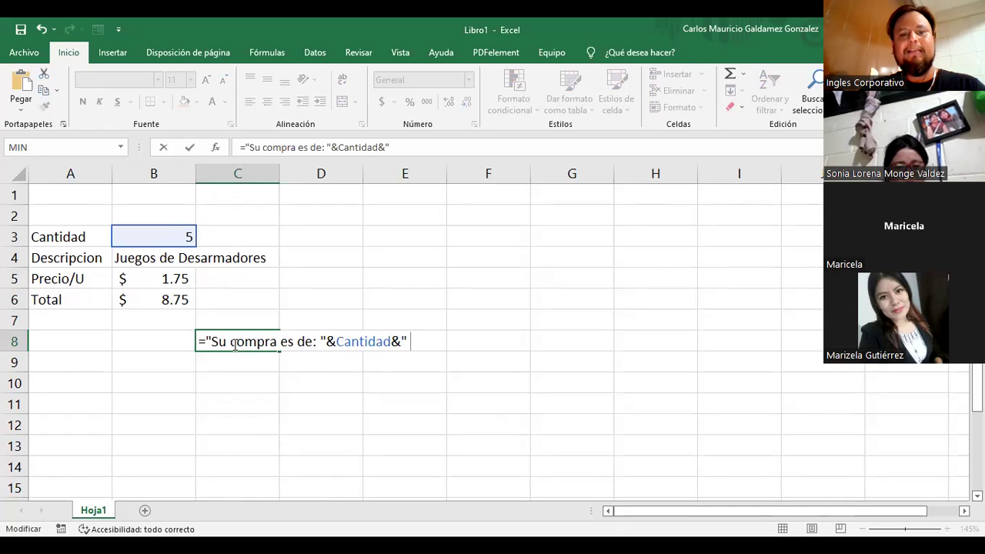
{"action": "type", "text": " \""}
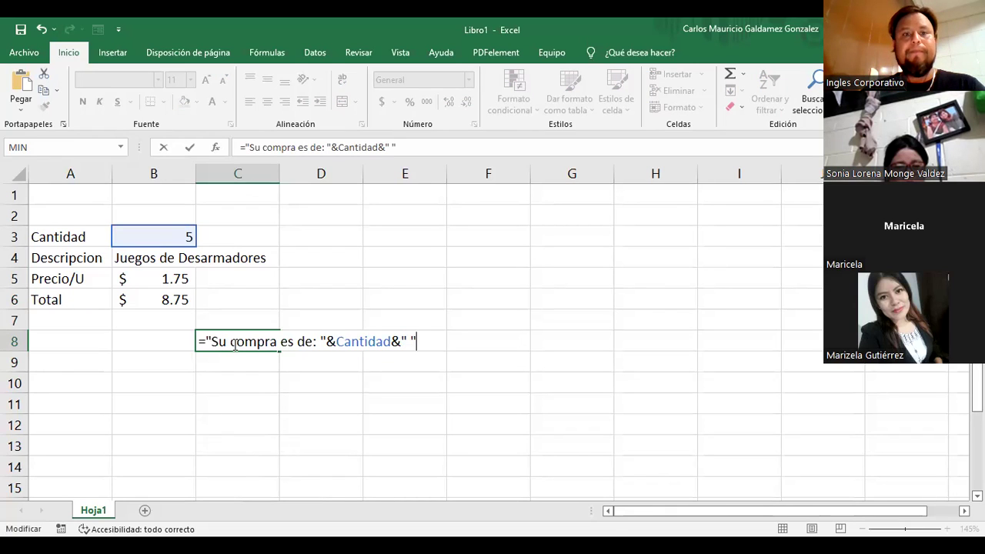
{"action": "type", "text": "/"}
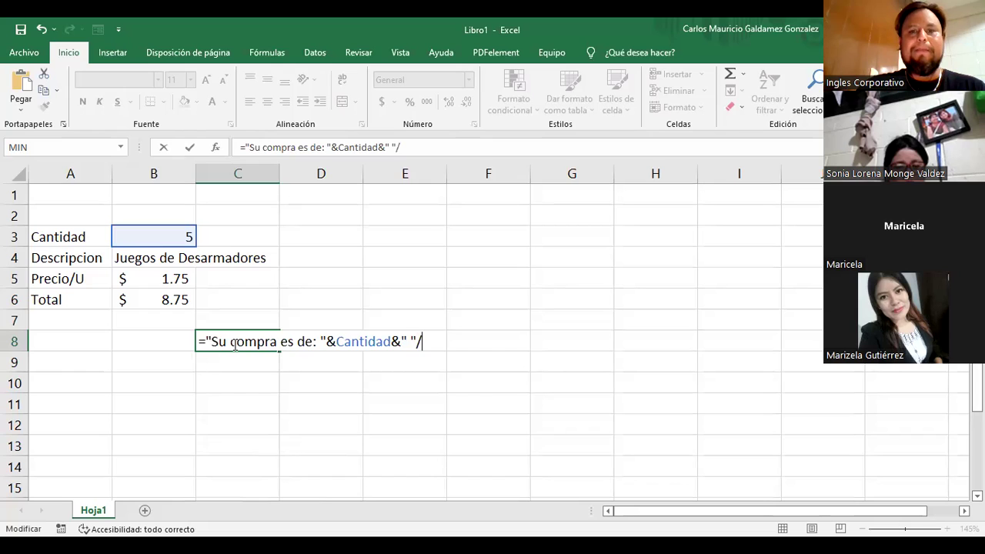
{"action": "key", "text": "BackSpace"}
{"action": "type", "text": "/"}
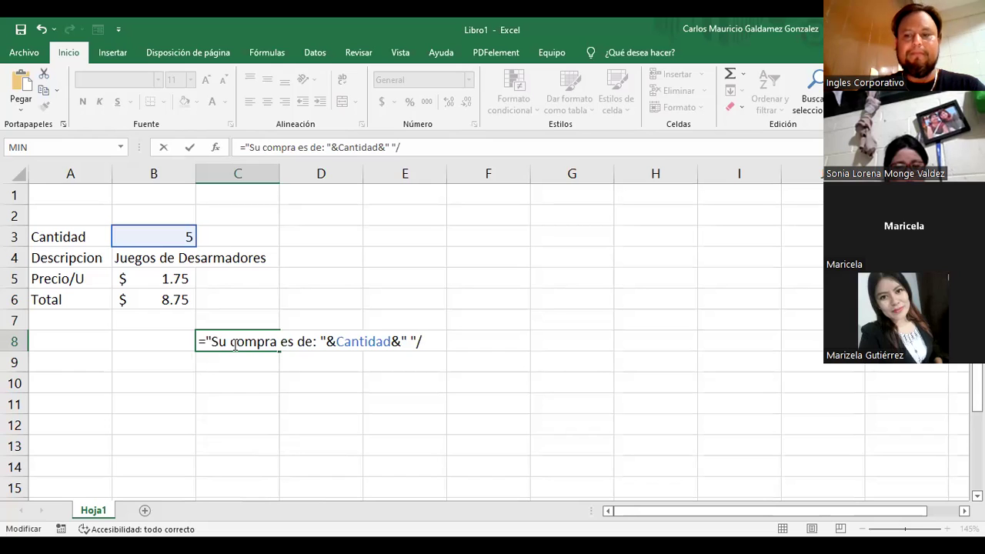
{"action": "key", "text": "BackSpace"}
{"action": "type", "text": "&"}
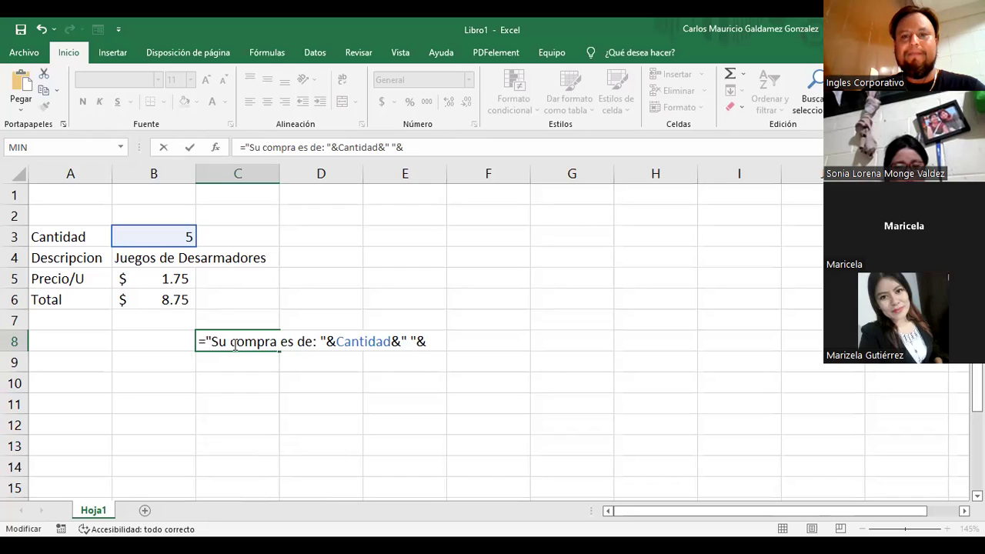
{"action": "type", "text": "Descripcion&\""}
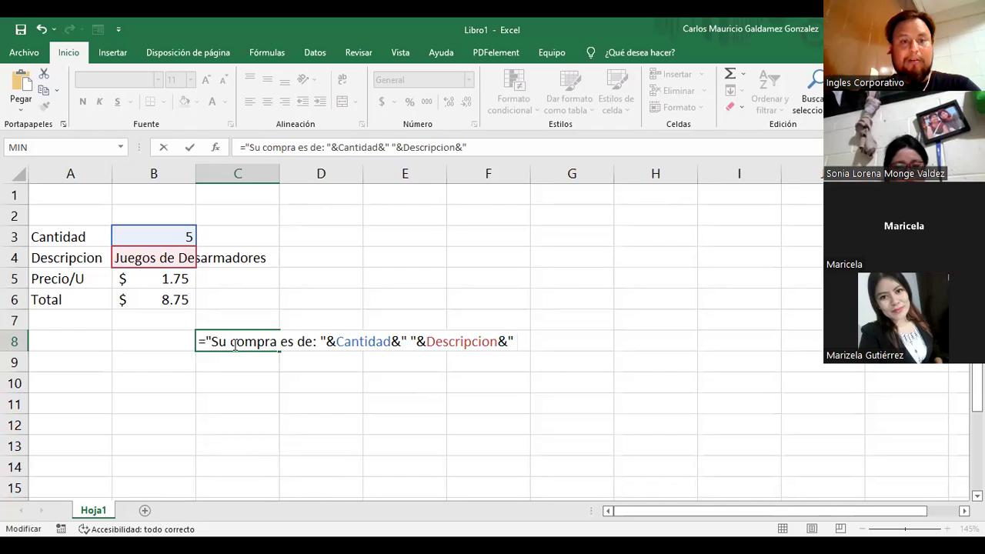
{"action": "type", "text": "con valor"}
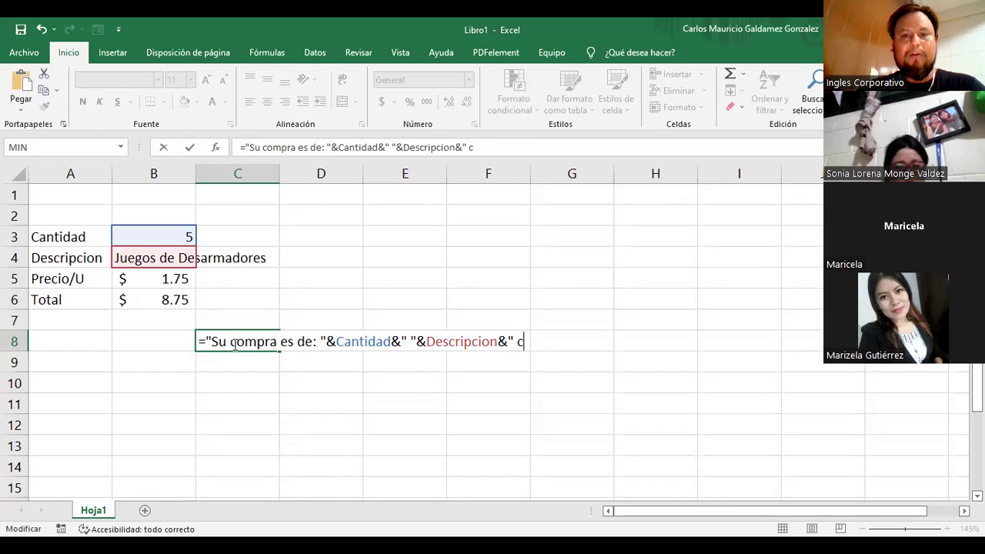
{"action": "left_click", "coordinate": [235, 346]}
{"action": "type", "text": "unita"}
{"action": "key", "text": "BackSpace"}
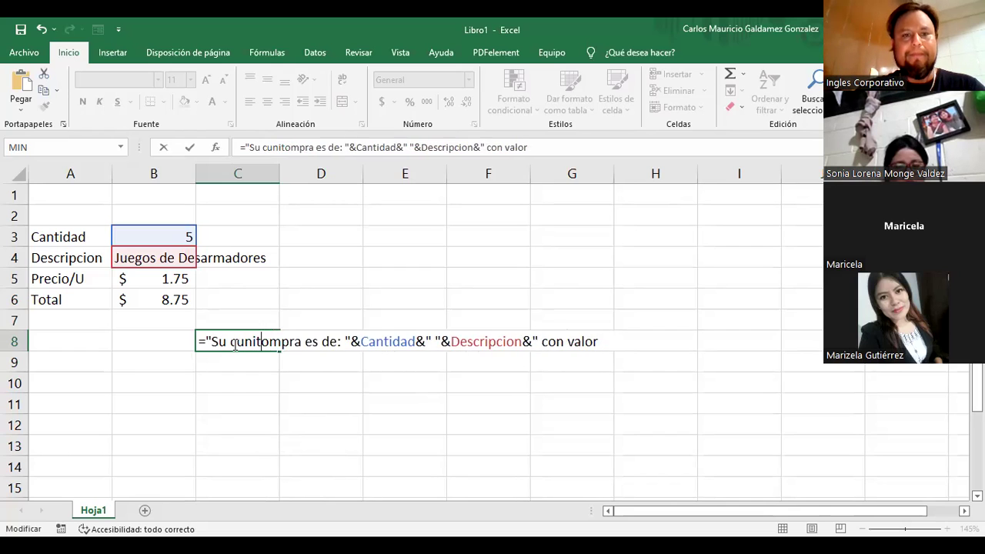
{"action": "key", "text": "BackSpace"}
{"action": "key", "text": "BackSpace"}
{"action": "key", "text": "BackSpace"}
{"action": "key", "text": "BackSpace"}
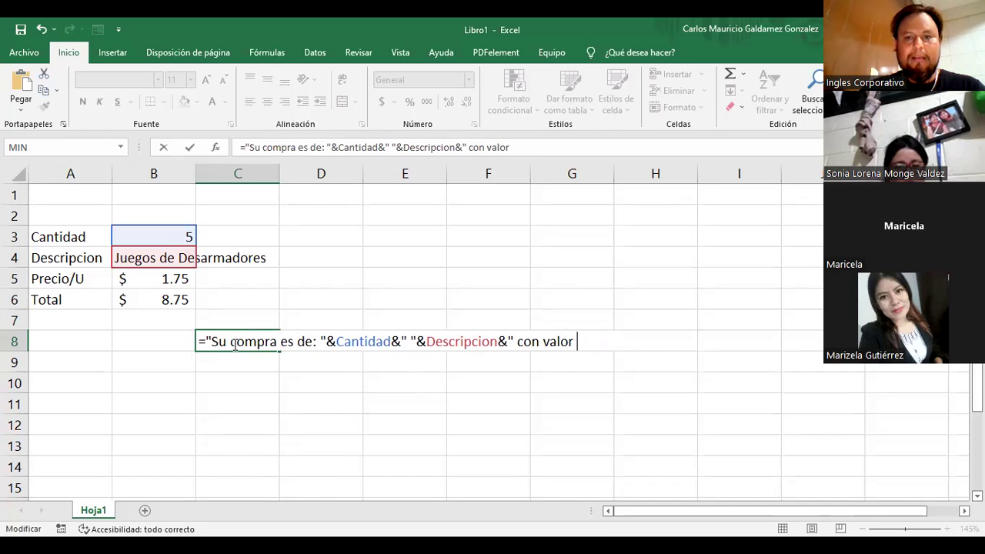
Complete the open text string in the C8 formula so it reads " con valor unitario de: " and close its quotes
{"action": "type", "text": "unitario "}
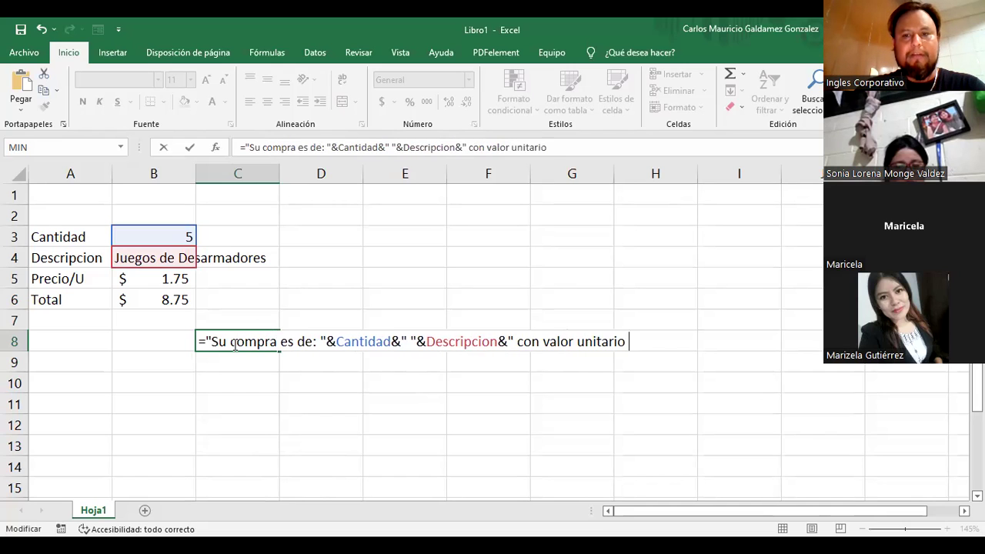
{"action": "type", "text": "de:"}
{"action": "key", "text": "shift+space"}
{"action": "type", "text": "\""}
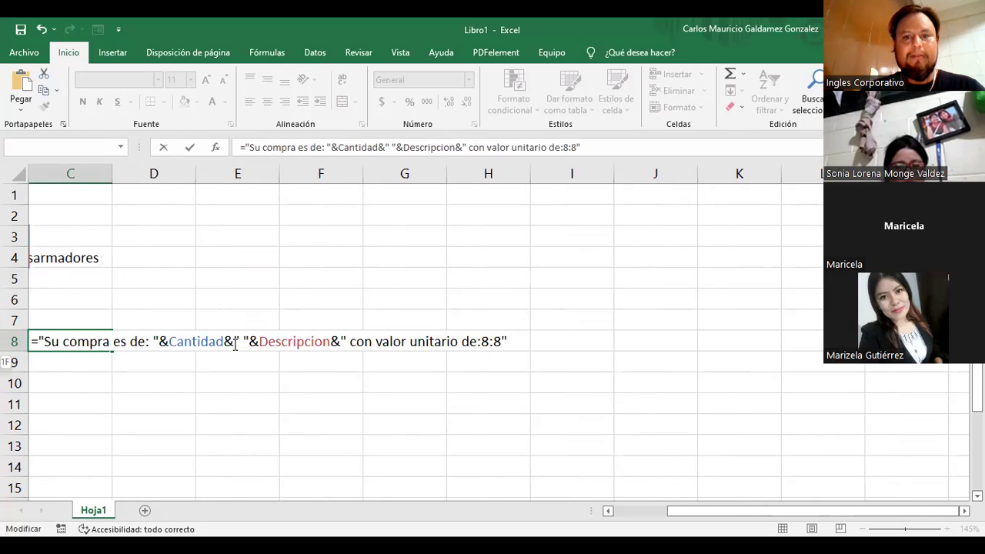
{"action": "key", "text": "Left"}
{"action": "key", "text": "BackSpace"}
{"action": "key", "text": "BackSpace"}
{"action": "key", "text": "BackSpace"}
{"action": "key", "text": "Right"}
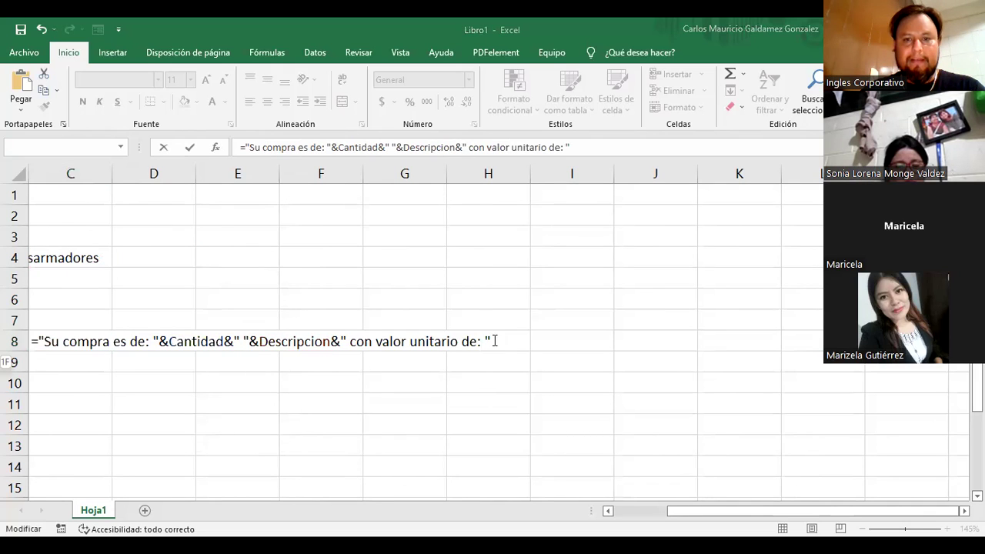
{"action": "left_click_drag", "start_coordinate": [695, 511], "coordinate": [635, 511]}
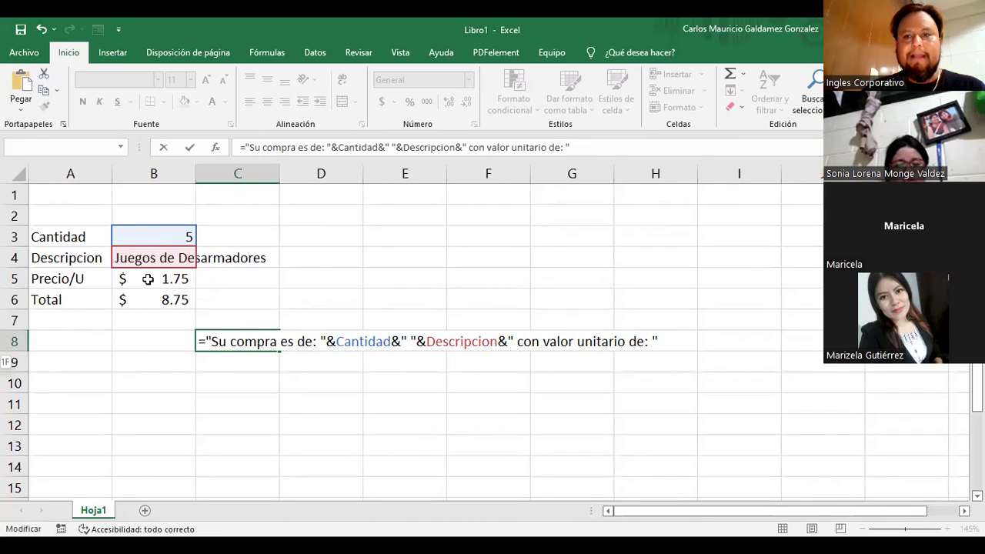
Append the named cell Precio_U and the text " Total a pagar es: " to the C8 formula, joined with &
{"action": "type", "text": "&"}
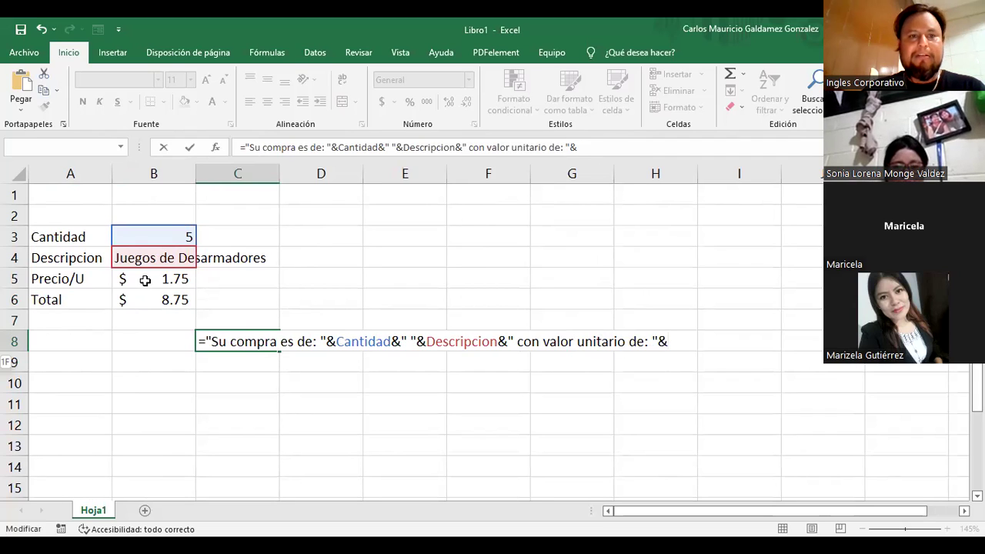
{"action": "left_click", "coordinate": [146, 279]}
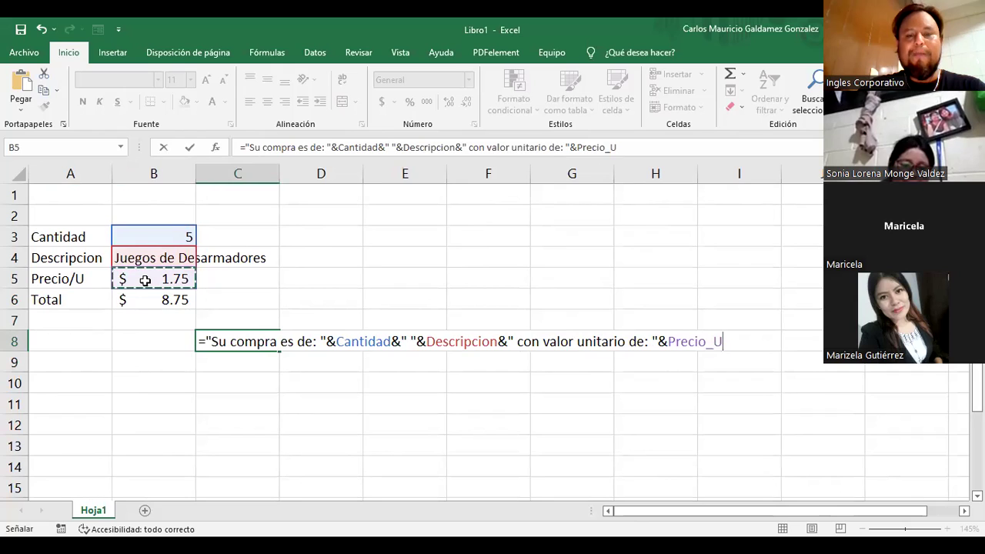
{"action": "type", "text": "&"}
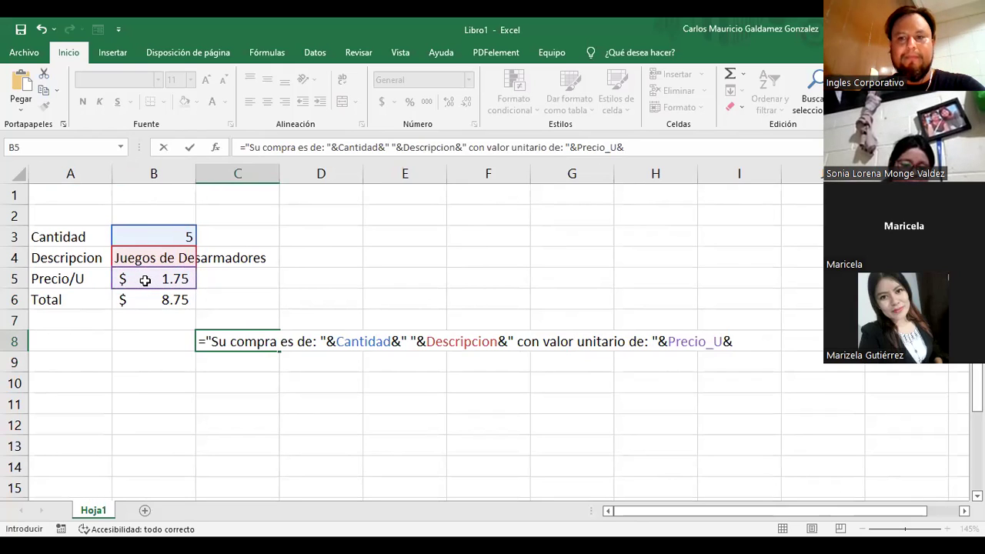
{"action": "type", "text": "\" To"}
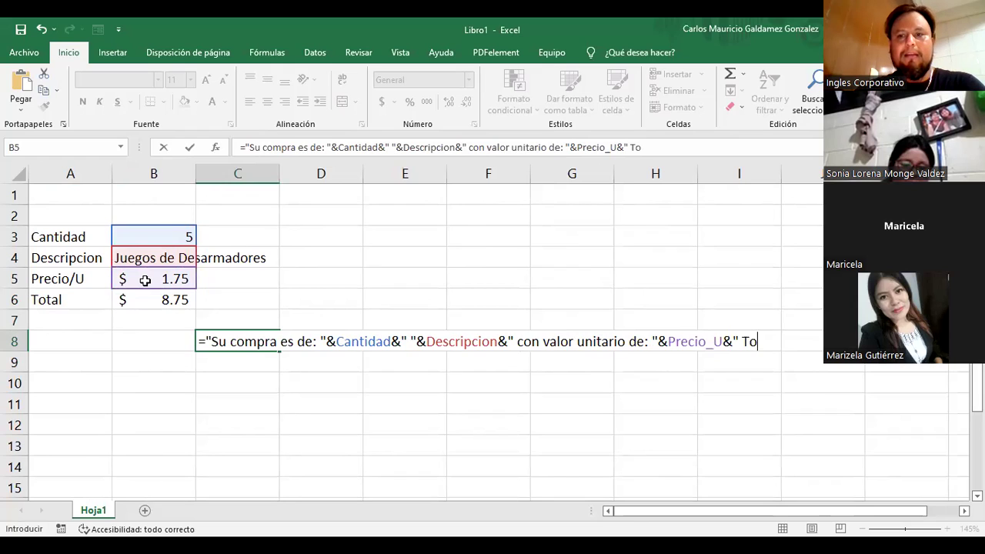
{"action": "type", "text": "tal a pagar es: \""}
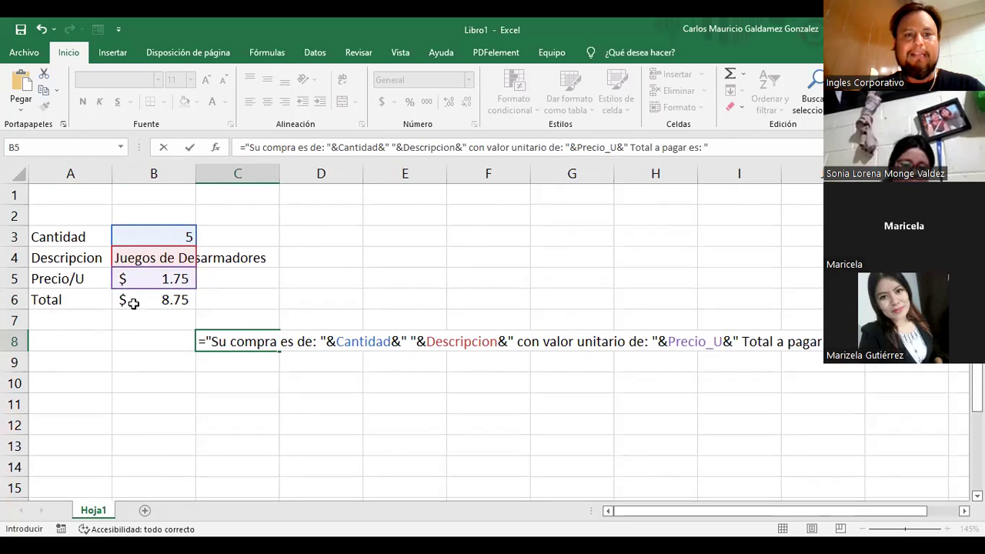
Append the named cell Total to the end of the C8 formula with & and commit the formula
{"action": "left_click", "coordinate": [132, 303]}
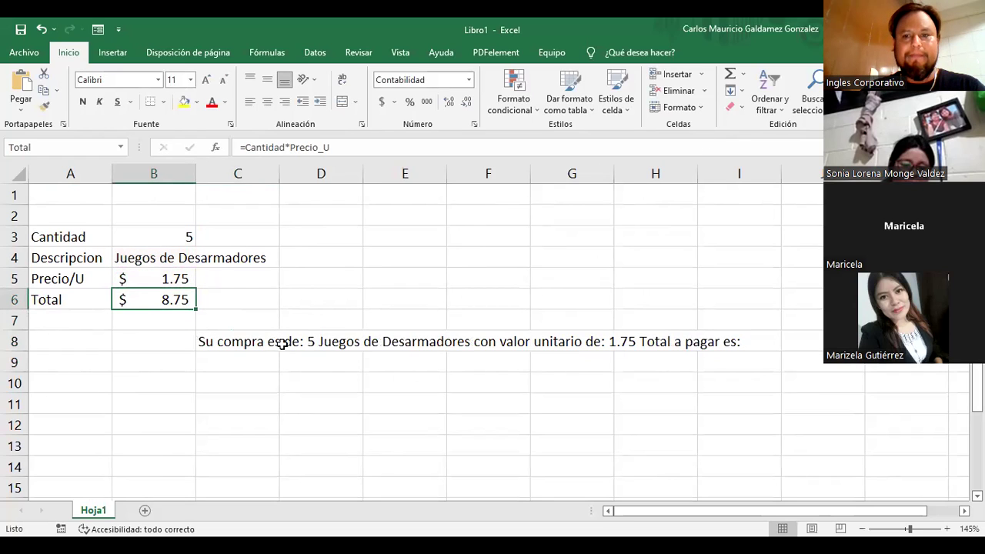
{"action": "left_click", "coordinate": [222, 346]}
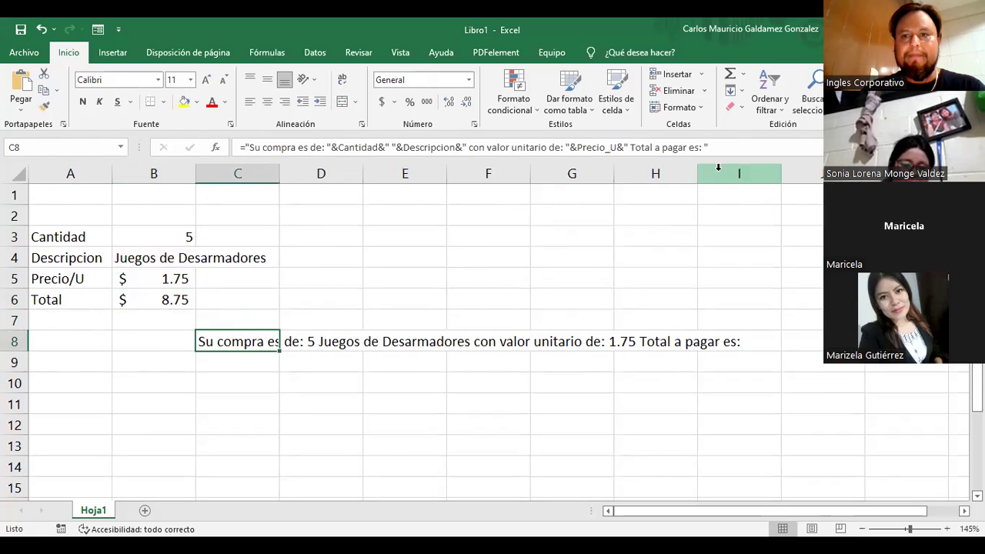
{"action": "left_click", "coordinate": [726, 147]}
{"action": "type", "text": "&"}
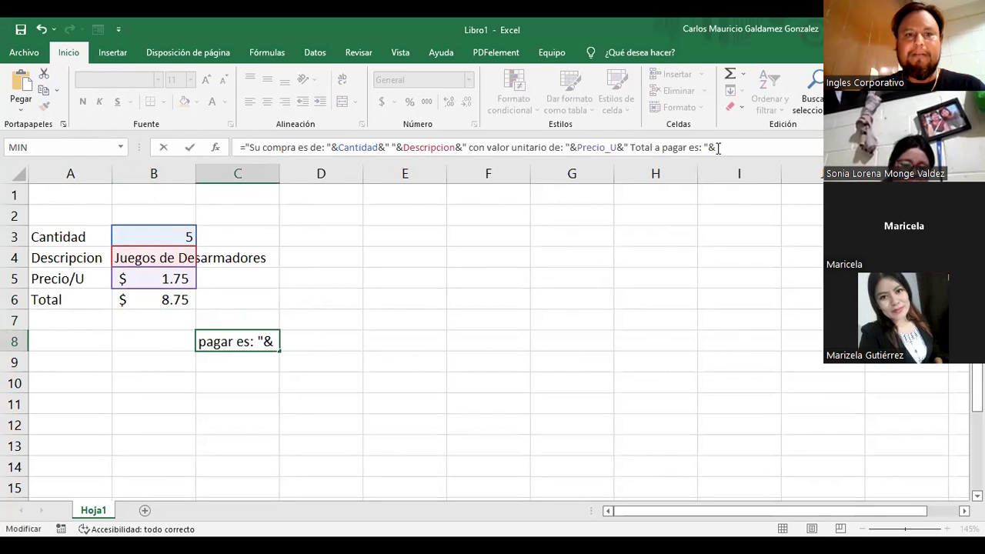
{"action": "left_click", "coordinate": [138, 301]}
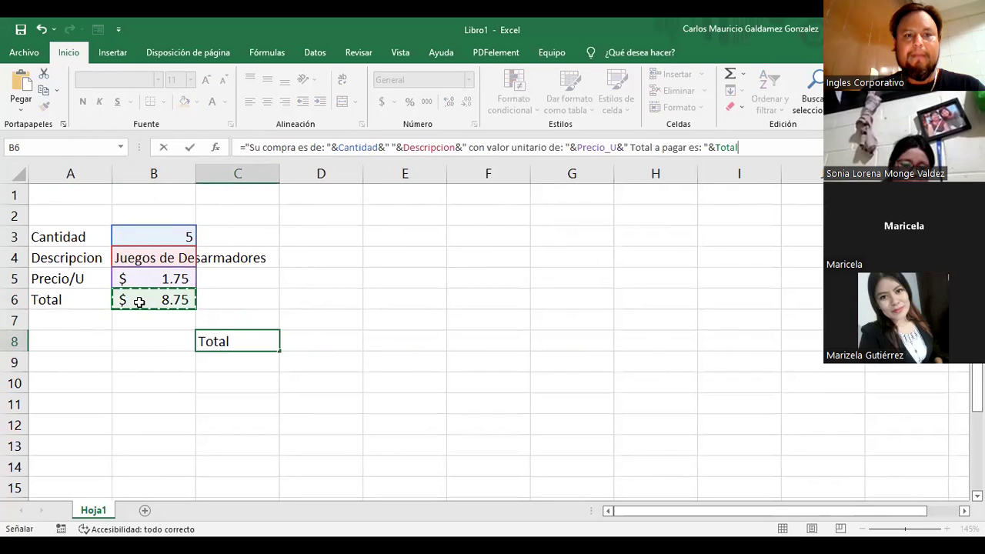
{"action": "type", "text": "("}
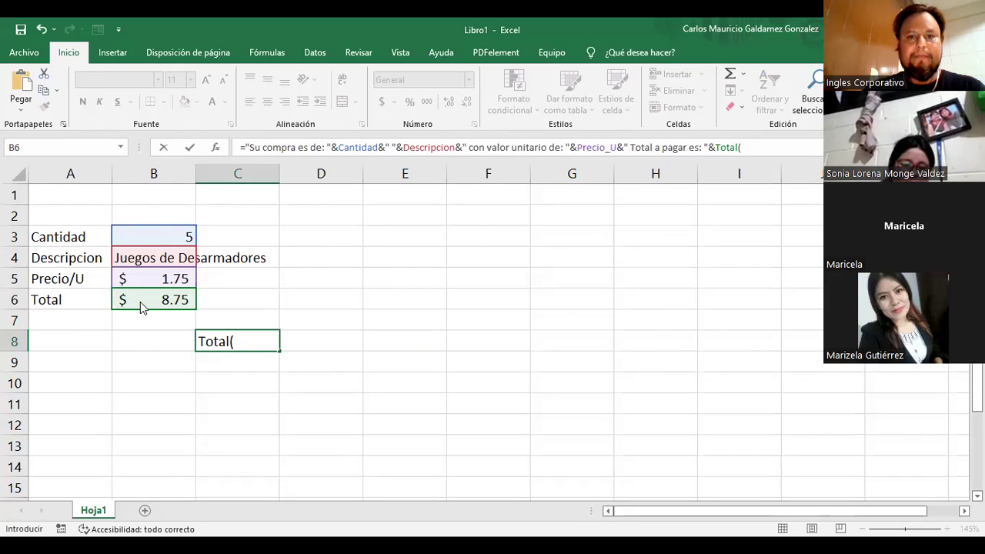
{"action": "key", "text": "Return"}
{"action": "key", "text": "Return"}
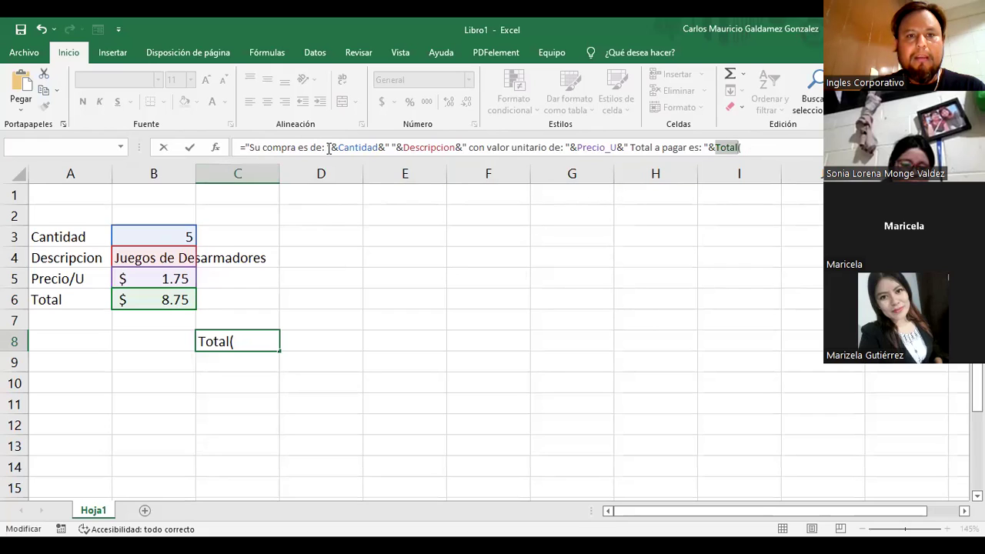
{"action": "left_click", "coordinate": [744, 148]}
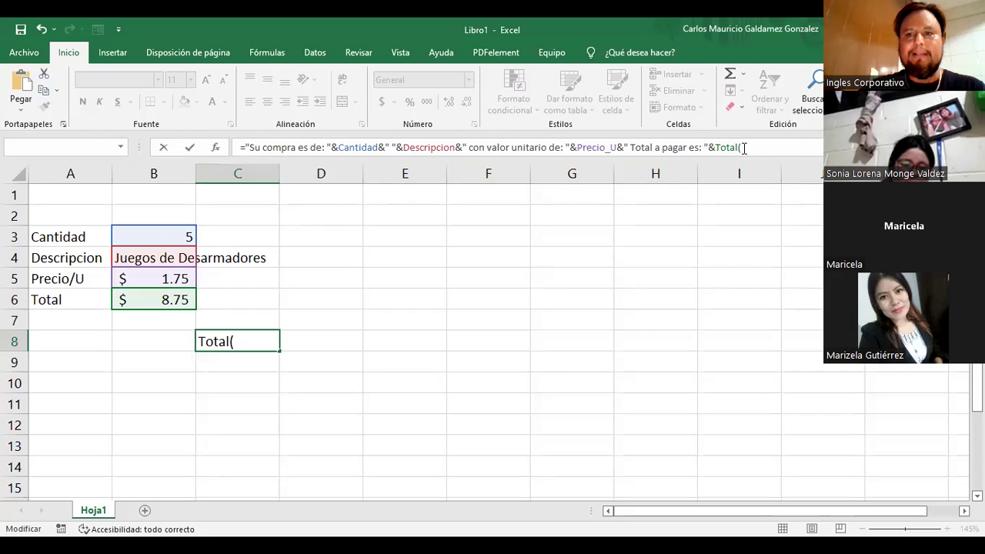
{"action": "key", "text": "BackSpace"}
{"action": "key", "text": "Return"}
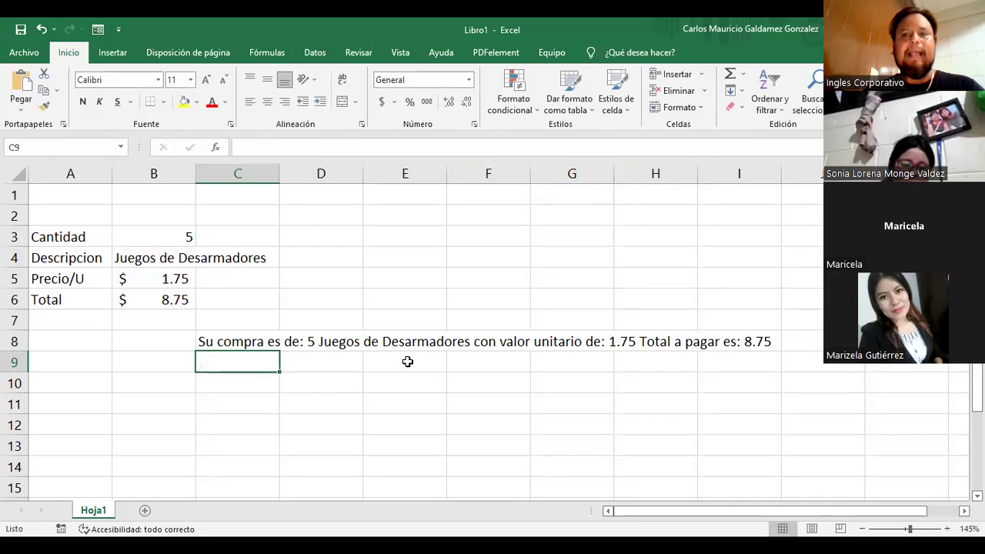
Merge and center the range C8:F9 and wrap the summary sentence's text within it
{"action": "left_click", "coordinate": [209, 339]}
{"action": "left_click_drag", "start_coordinate": [211, 335], "coordinate": [521, 365]}
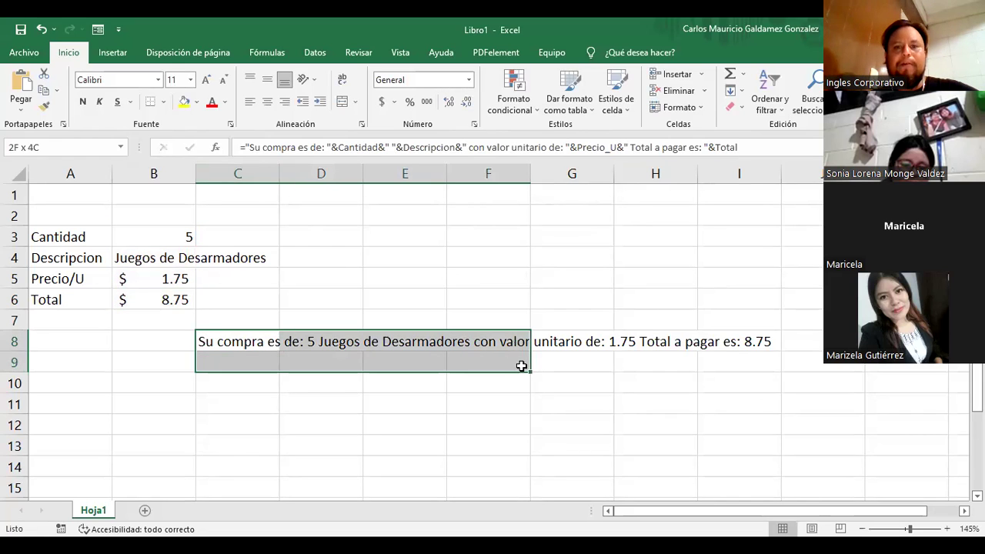
{"action": "left_click", "coordinate": [343, 102]}
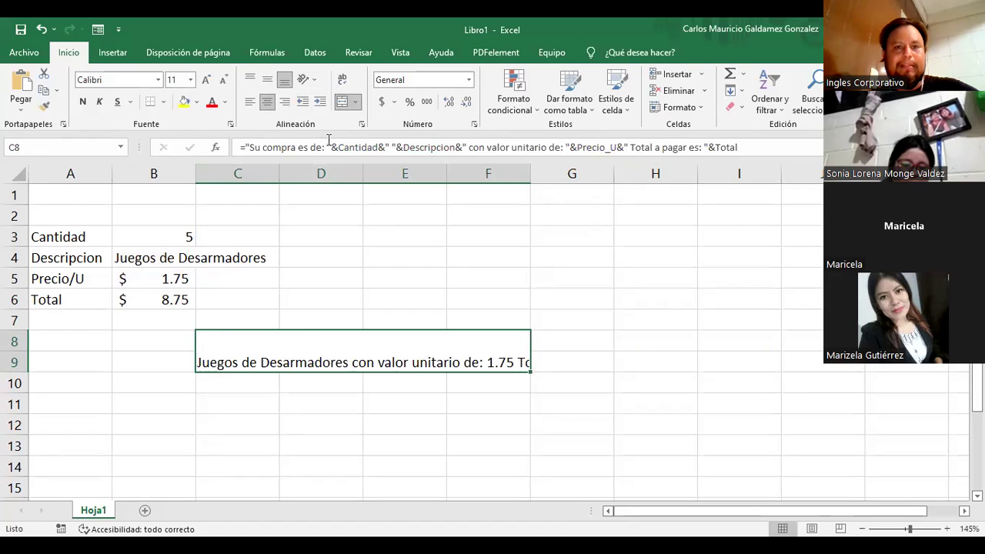
{"action": "left_click", "coordinate": [341, 80]}
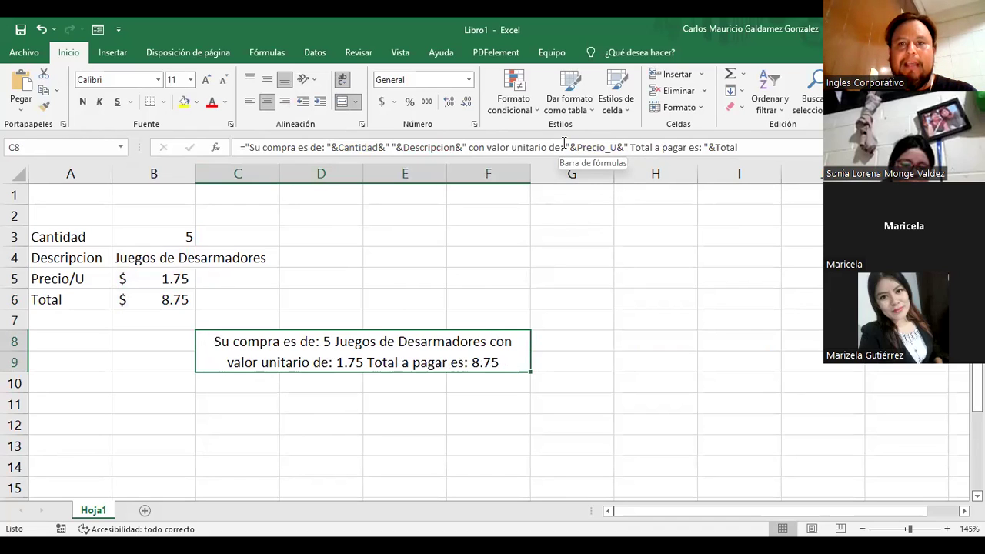
Add a $ sign before Precio_U in the summary formula's text and a period before " Total a pagar es: "
{"action": "left_click", "coordinate": [564, 147]}
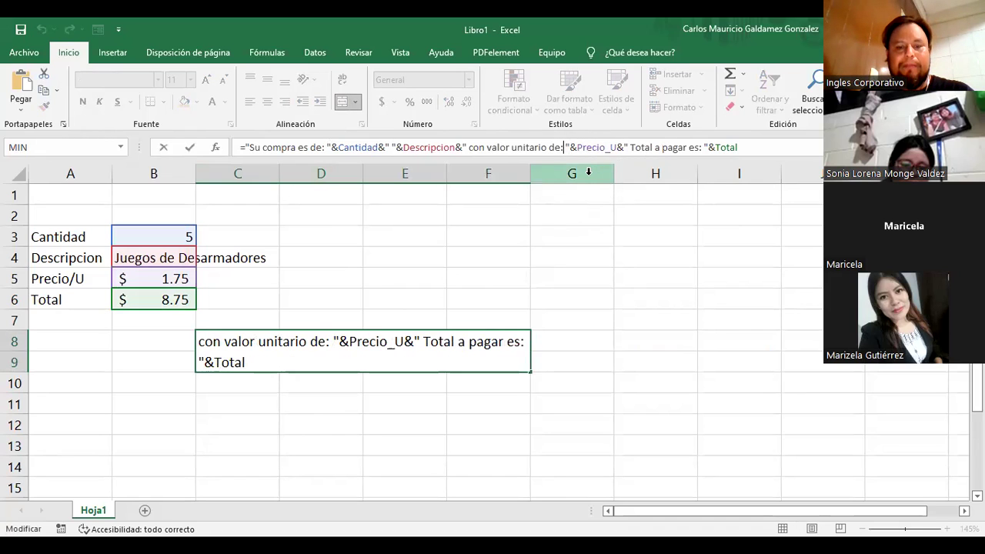
{"action": "type", "text": "$"}
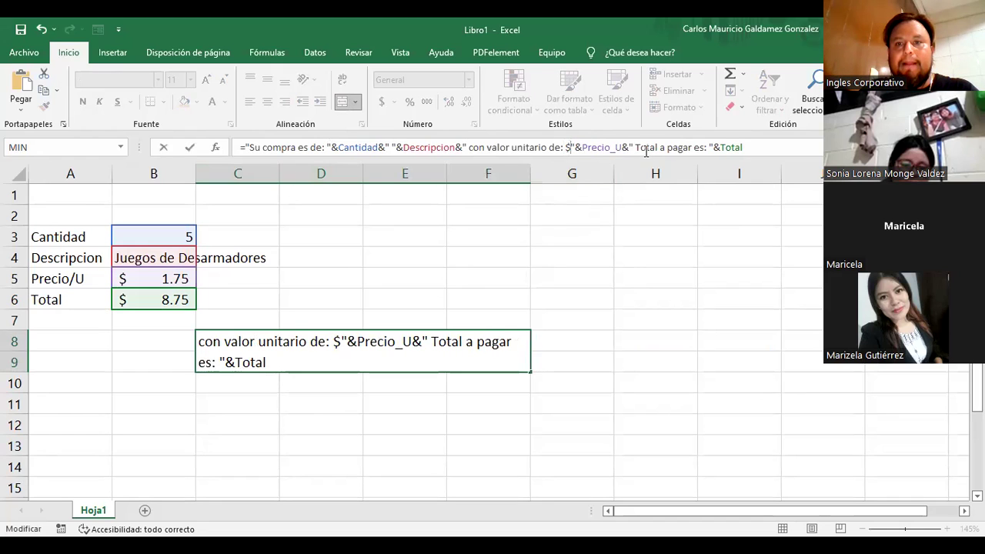
{"action": "key", "text": "Return"}
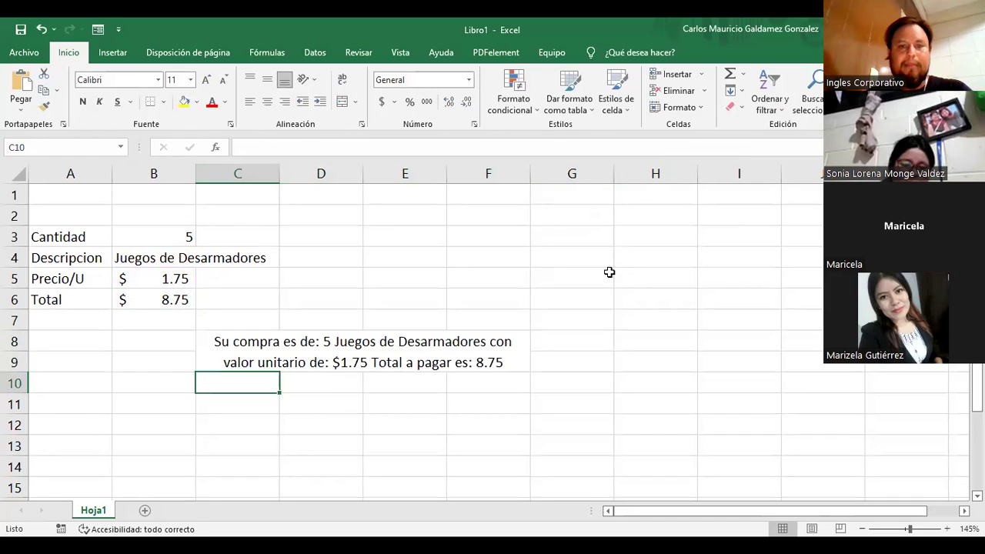
{"action": "left_click", "coordinate": [297, 341]}
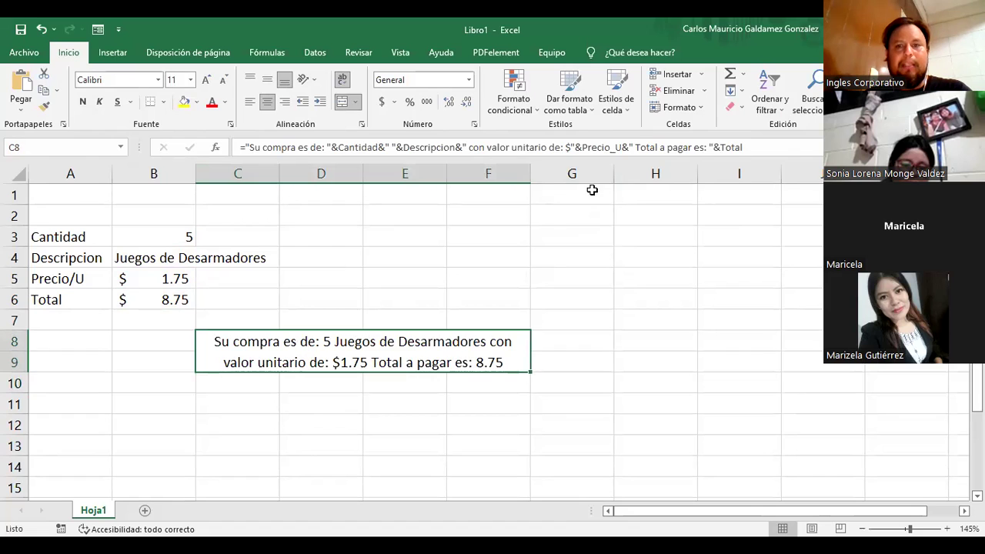
{"action": "left_click", "coordinate": [632, 147]}
{"action": "type", "text": "."}
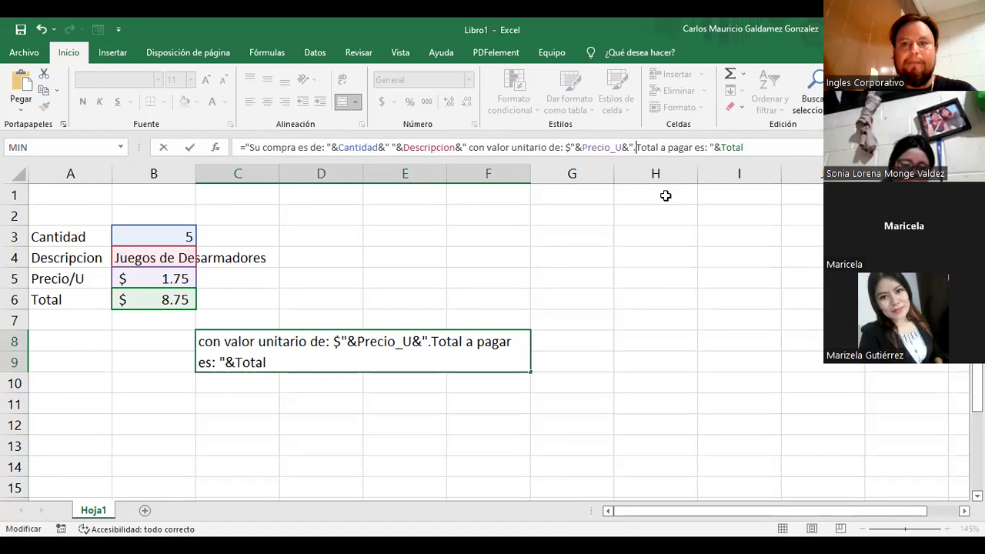
{"action": "key", "text": "Return"}
{"action": "key", "text": "Up"}
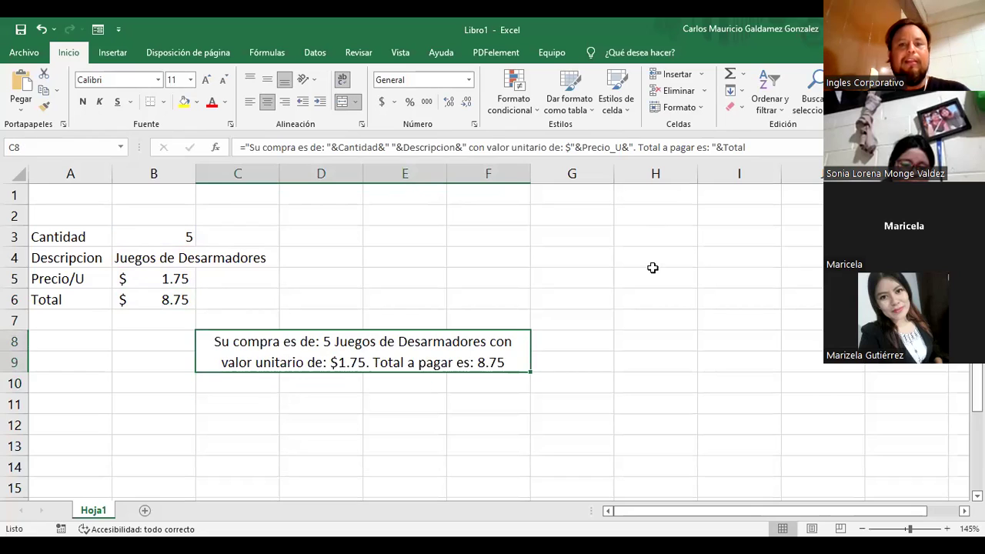
Add a $ sign after "Total a pagar es: " inside the summary formula's text, just before the Total value
{"action": "left_click", "coordinate": [714, 147]}
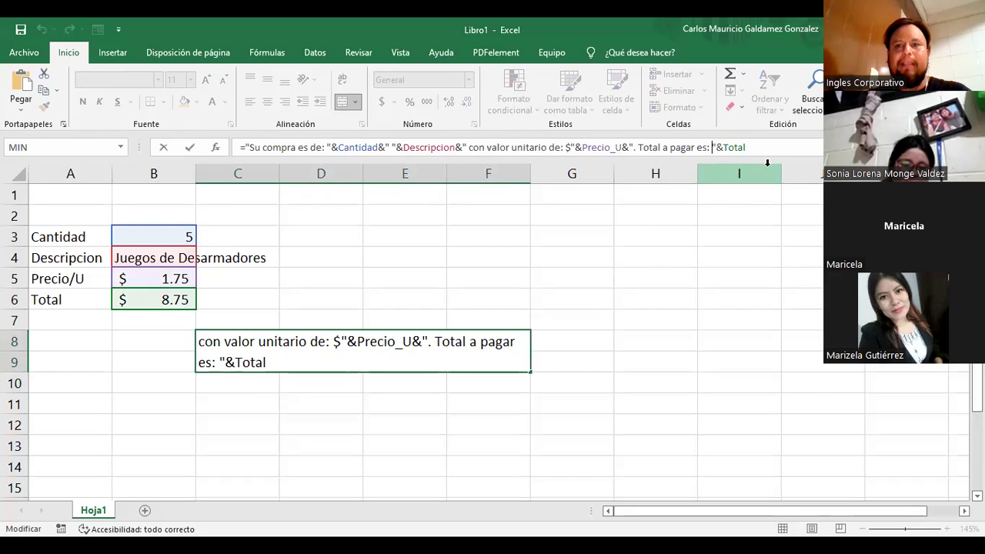
{"action": "type", "text": "$"}
{"action": "key", "text": "Return"}
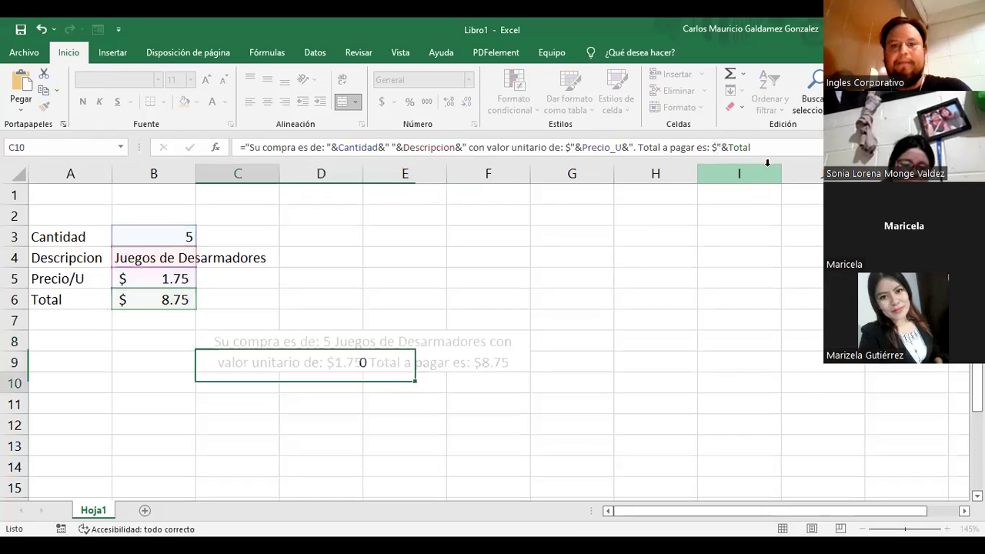
Examine the named cells and the & operators that make up the summary formula in C8
{"action": "left_click", "coordinate": [222, 340]}
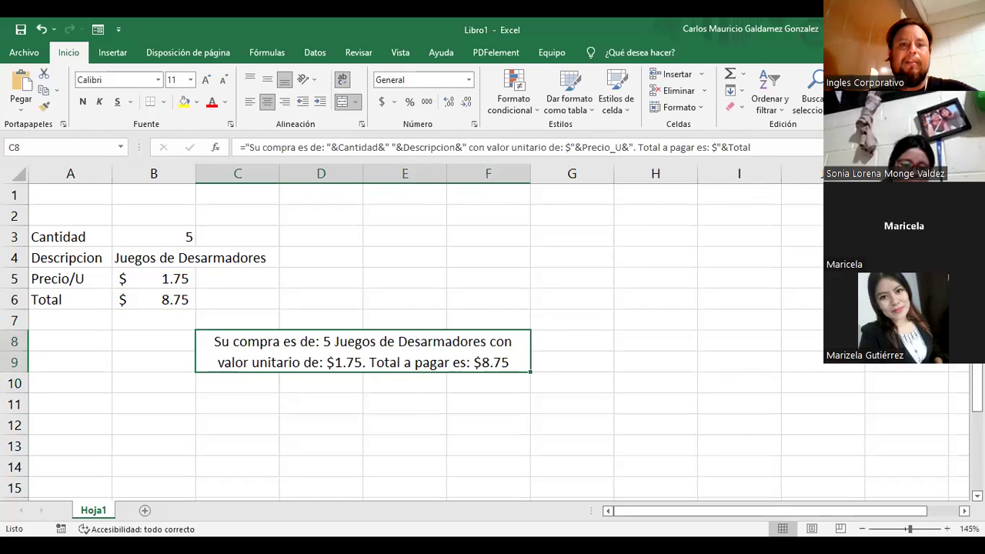
{"action": "double_click", "coordinate": [223, 350]}
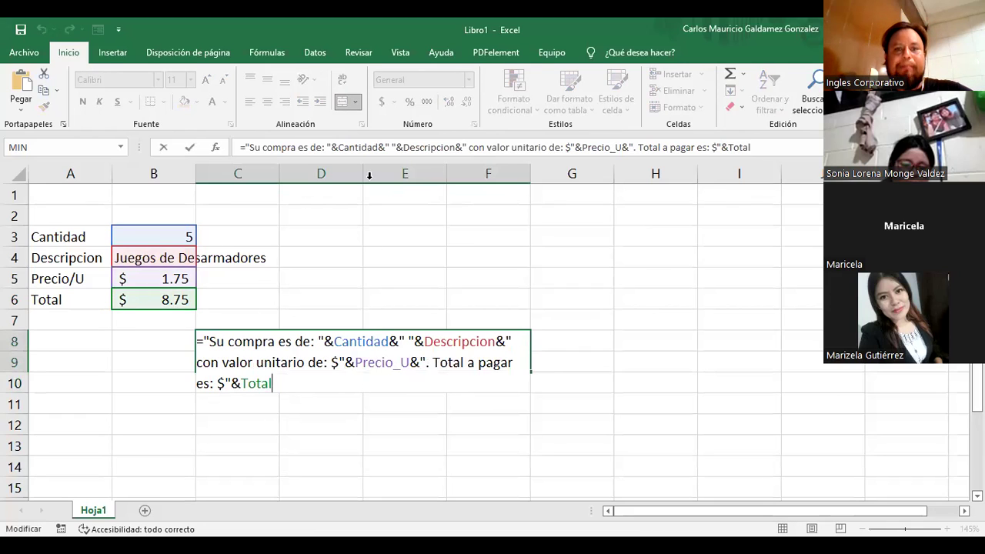
{"action": "double_click", "coordinate": [352, 341]}
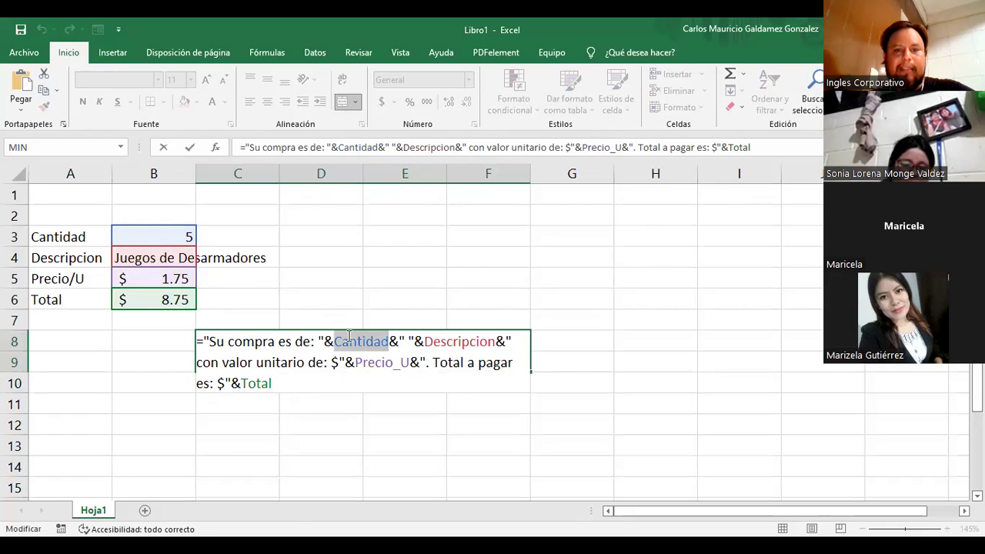
{"action": "double_click", "coordinate": [453, 341]}
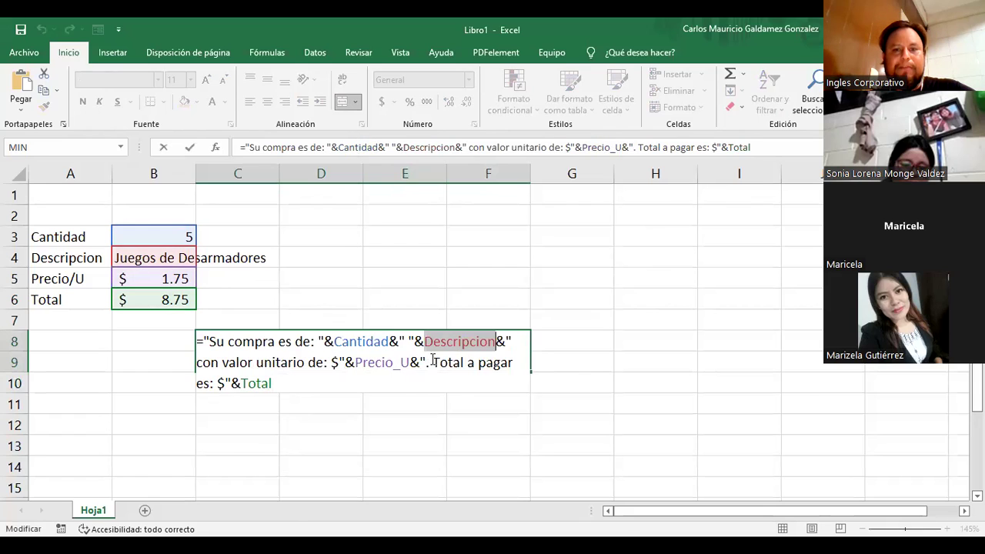
{"action": "double_click", "coordinate": [372, 363]}
{"action": "double_click", "coordinate": [329, 341]}
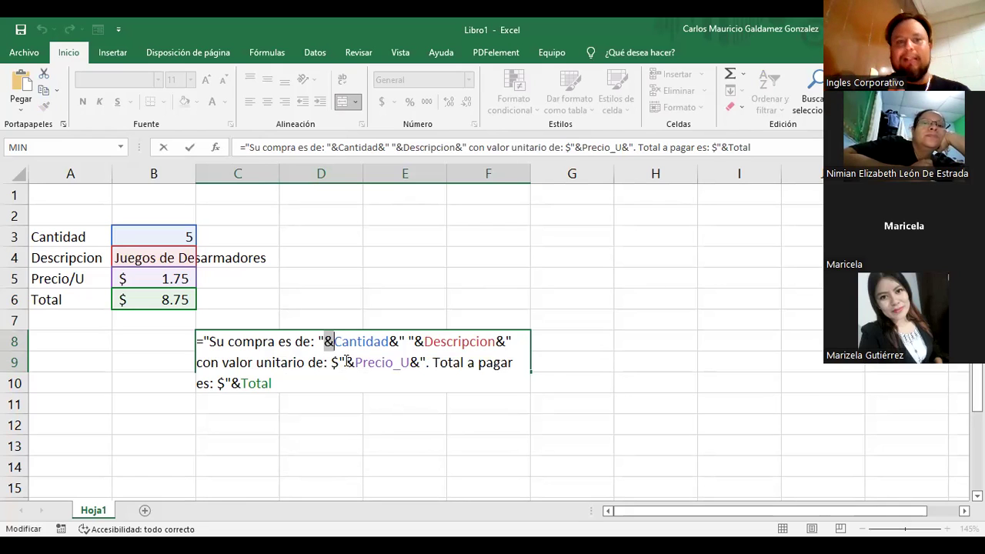
{"action": "key", "text": "ctrl+Return"}
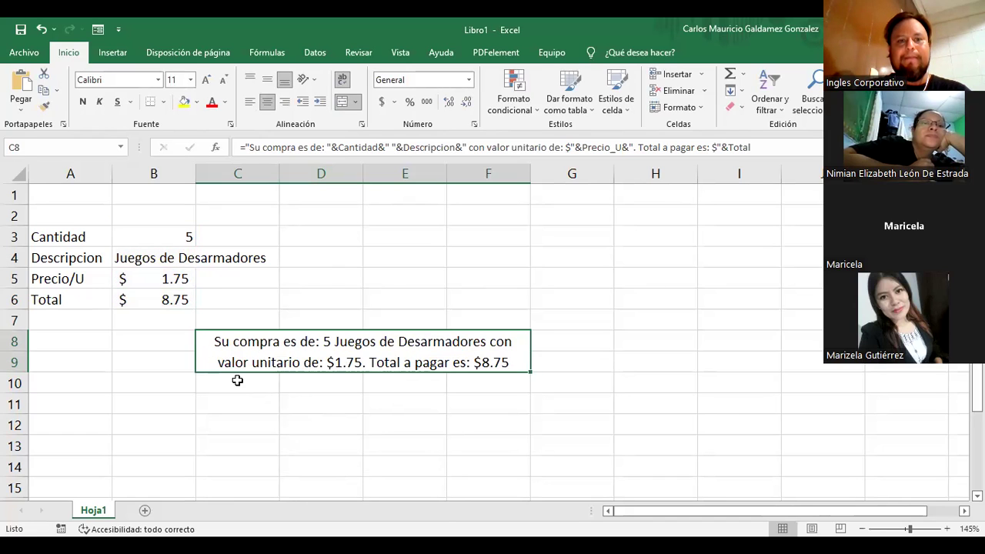
Copy the merged summary sentence in C8 to the cell directly beneath it, C10
{"action": "left_click", "coordinate": [237, 380]}
{"action": "left_click", "coordinate": [209, 346]}
{"action": "key", "text": "ctrl+c"}
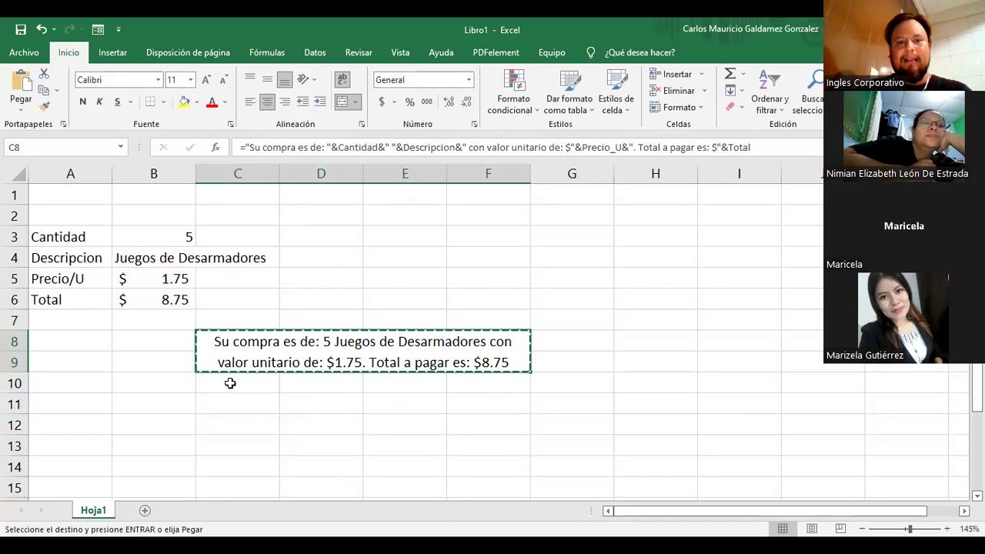
{"action": "left_click", "coordinate": [230, 383]}
{"action": "key", "text": "ctrl+v"}
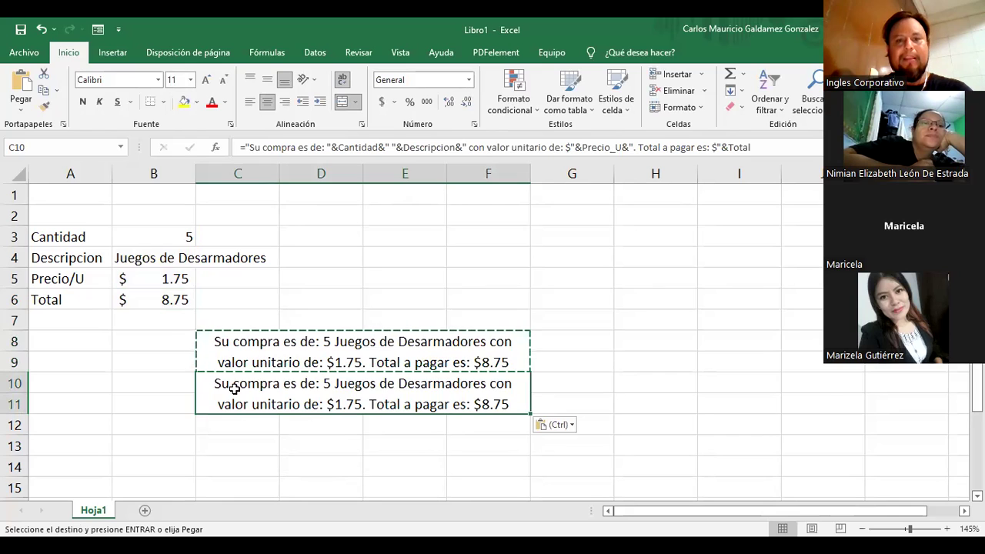
{"action": "key", "text": "Escape"}
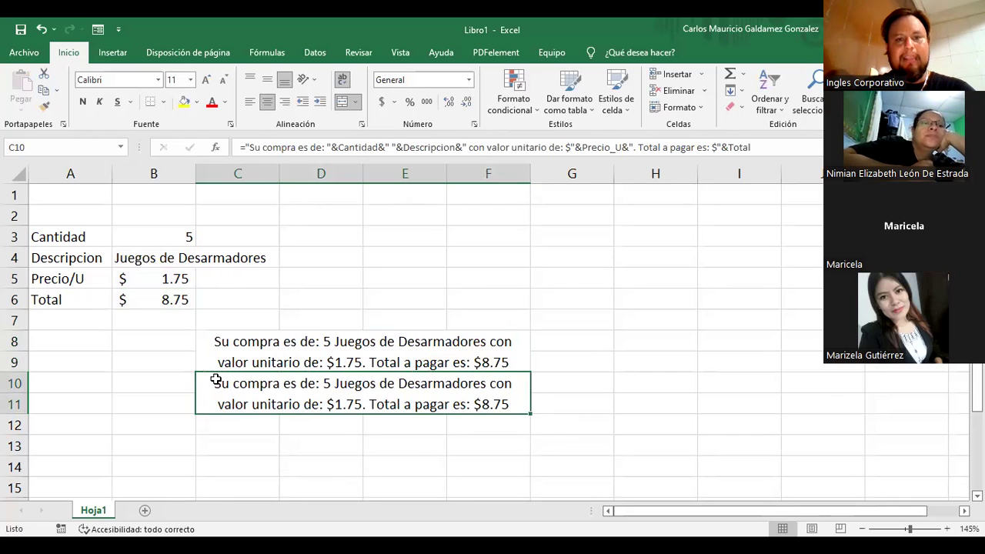
Replace C10's content with a new CONCATENAR formula whose first argument is the text "Su compra es de: "
{"action": "type", "text": "="}
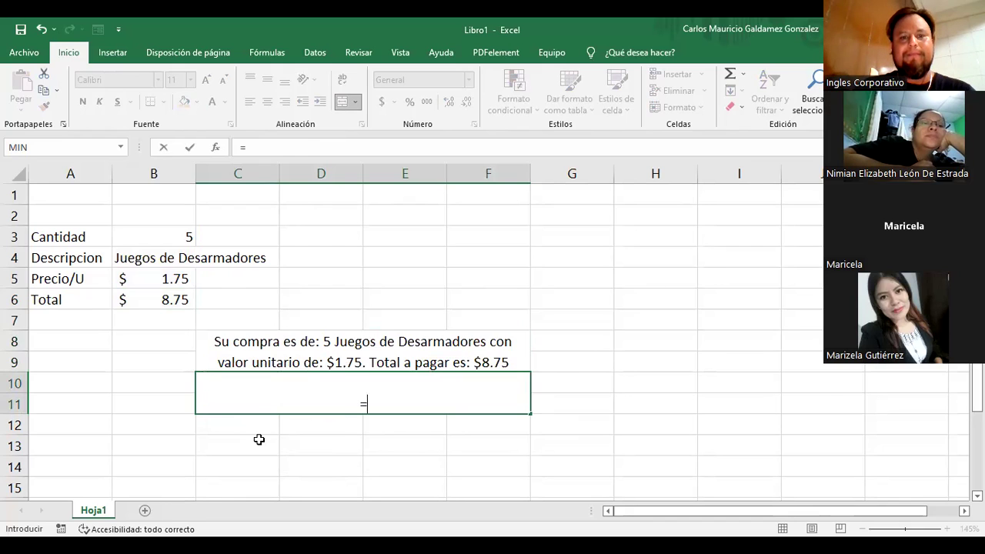
{"action": "type", "text": "CONCATENAR(\""}
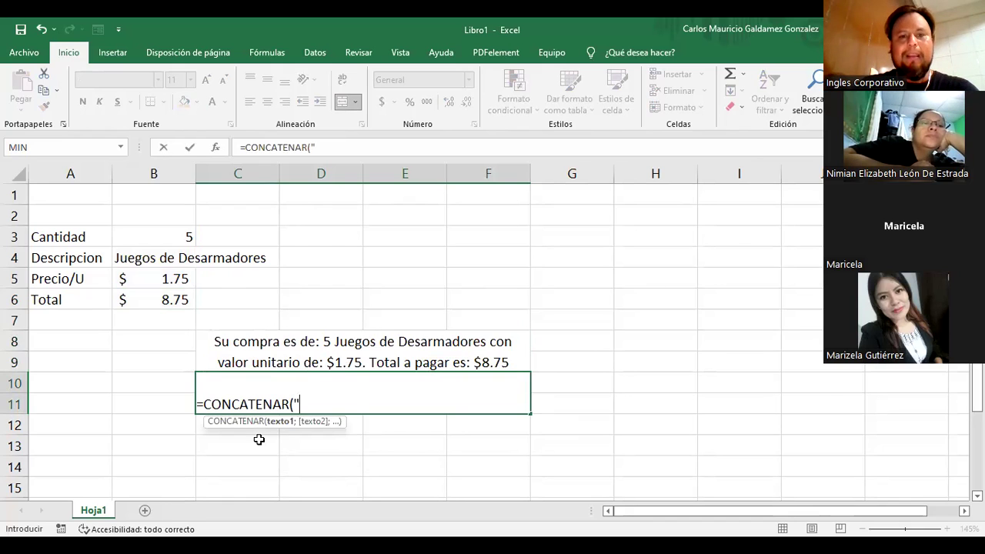
{"action": "type", "text": "Su compra es de:"}
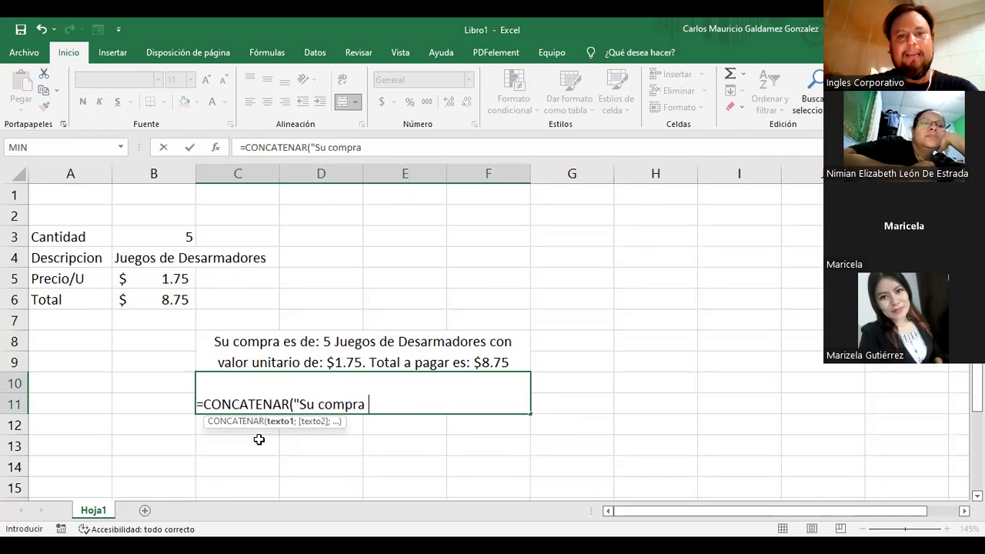
{"action": "key", "text": "shift+space"}
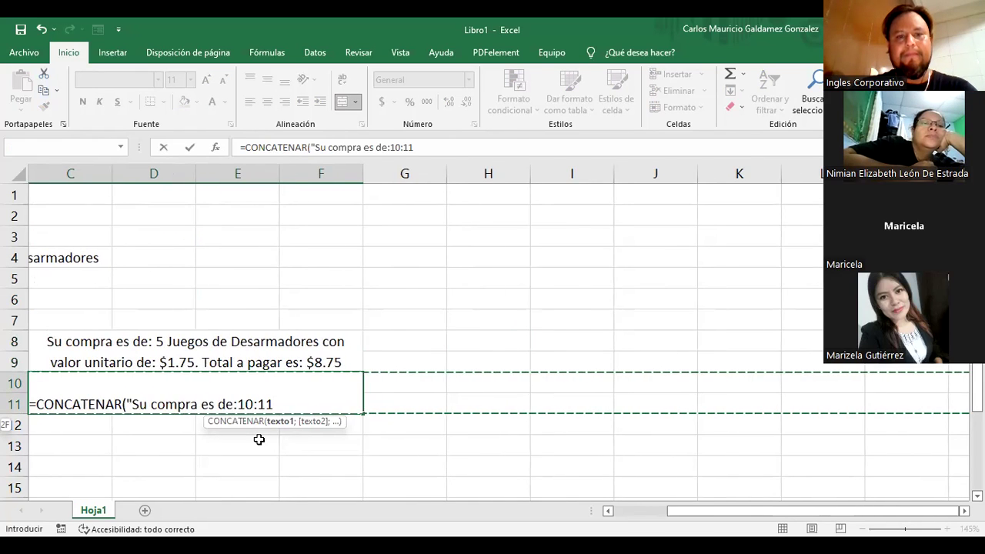
{"action": "key", "text": "BackSpace"}
{"action": "key", "text": "BackSpace"}
{"action": "key", "text": "BackSpace"}
{"action": "key", "text": "BackSpace"}
{"action": "key", "text": "BackSpace"}
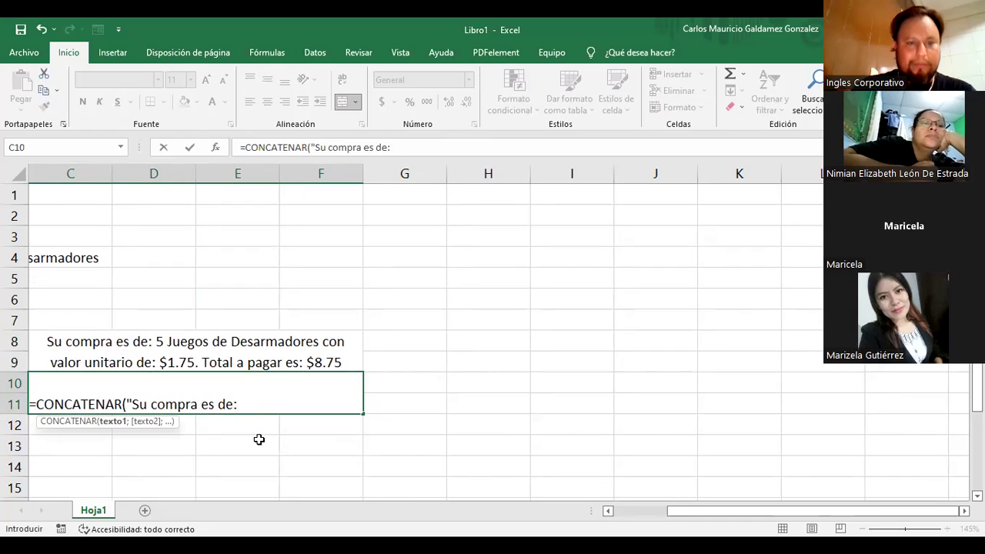
{"action": "type", "text": "\";"}
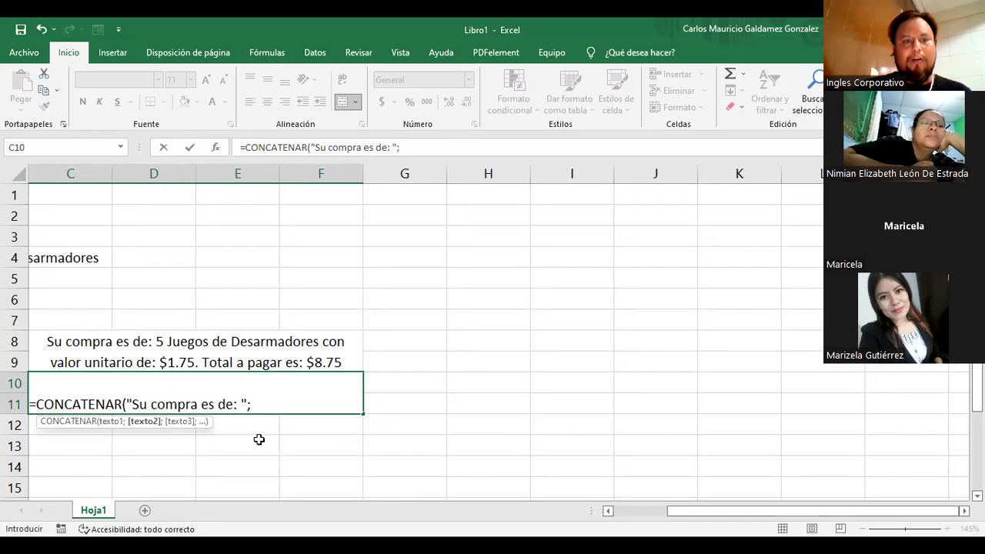
Add the named cell Cantidad as the second argument of the CONCATENAR formula, followed by a semicolon
{"action": "left_click", "coordinate": [607, 511]}
{"action": "left_click", "coordinate": [608, 511]}
{"action": "left_click", "coordinate": [609, 512]}
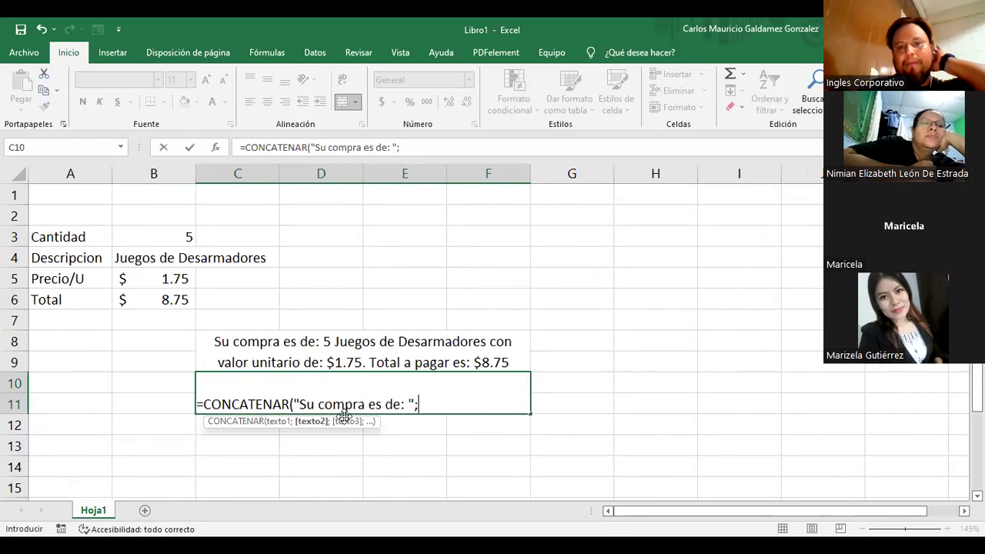
{"action": "left_click", "coordinate": [142, 237]}
{"action": "type", "text": ";"}
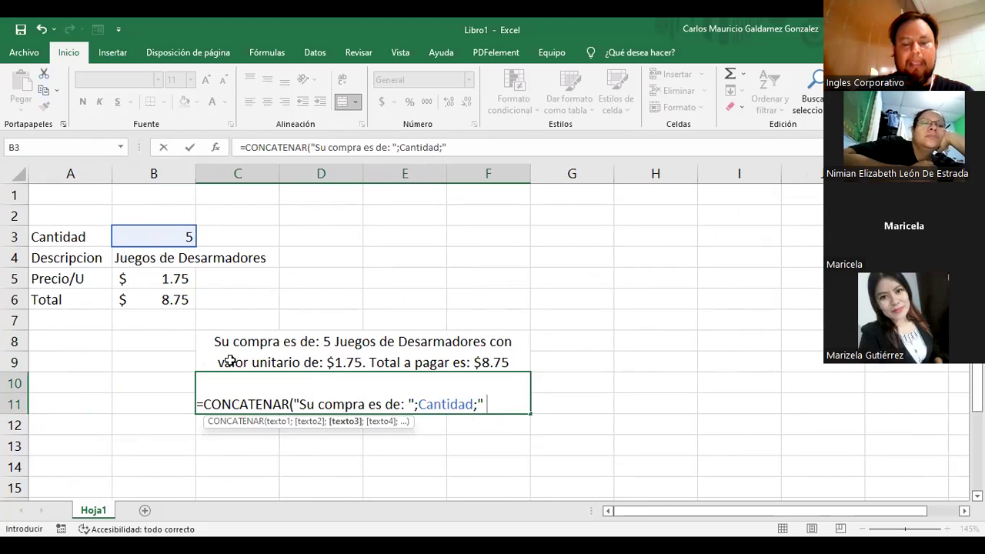
{"action": "key", "text": "BackSpace"}
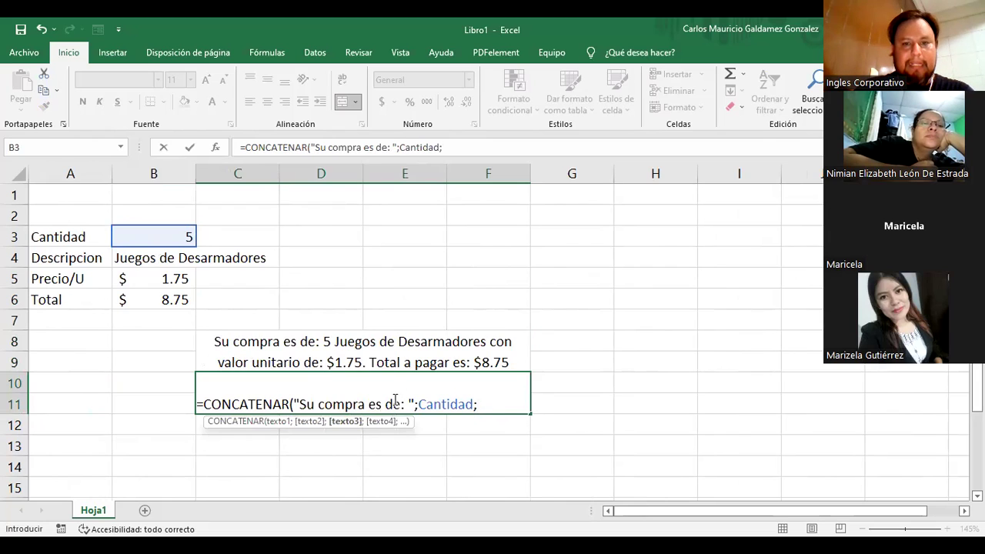
Add the text " con valor unitario de :$" as the next argument of the CONCATENAR formula
{"action": "type", "text": "con valor unitario de :"}
{"action": "key", "text": "shift+space"}
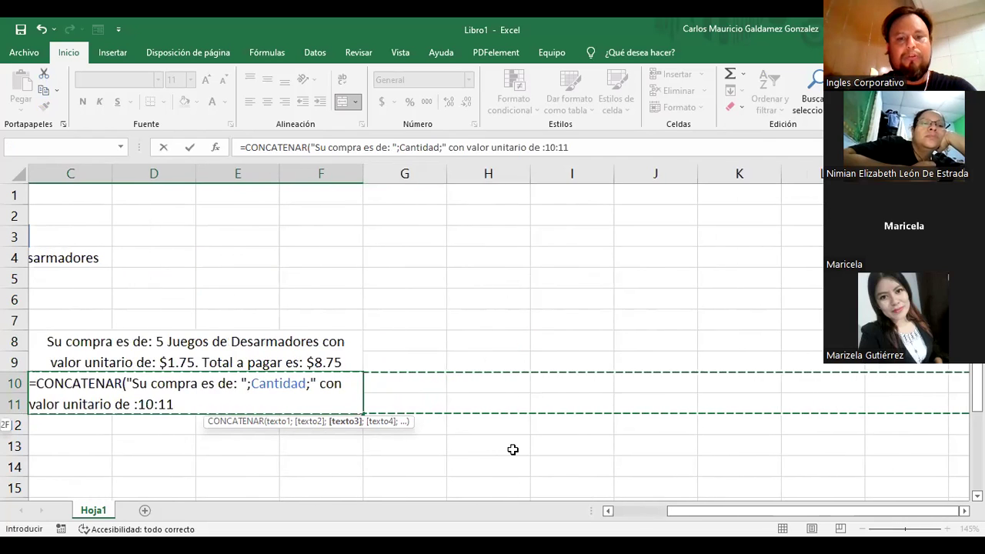
{"action": "key", "text": "BackSpace"}
{"action": "key", "text": "BackSpace"}
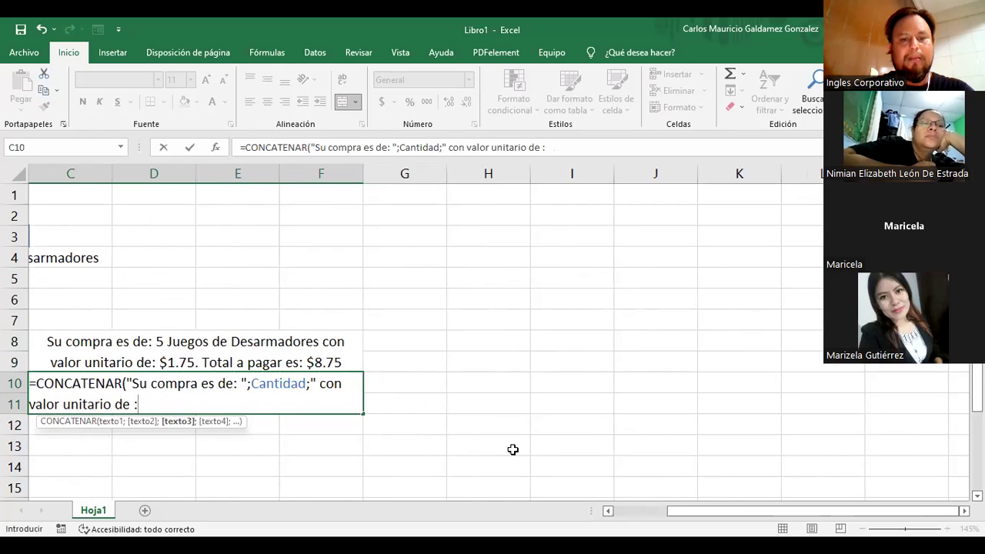
{"action": "type", "text": "$"}
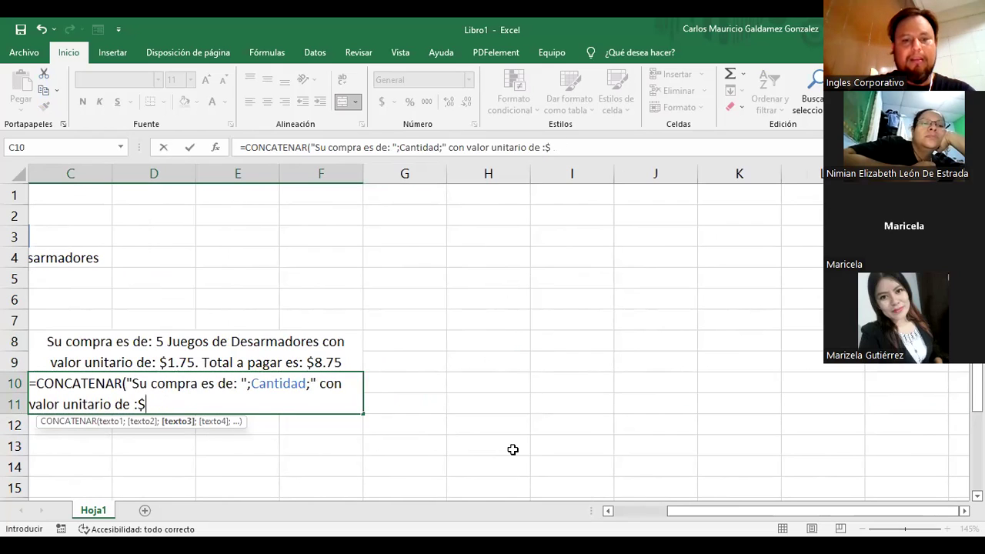
{"action": "type", "text": "\";"}
Insert the named cell Descripcion as an argument between Cantidad and the text " con valor unitario de :$"
{"action": "left_click", "coordinate": [631, 515]}
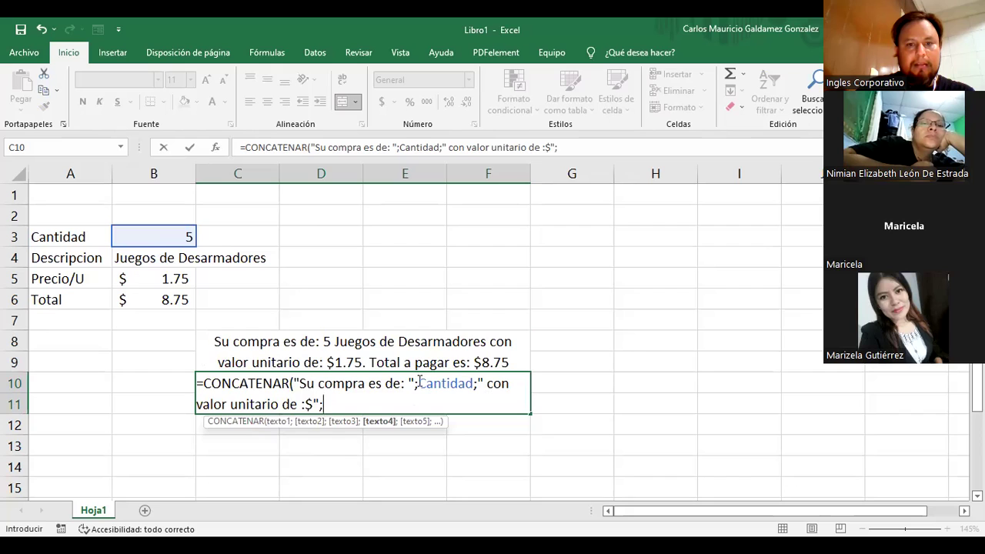
{"action": "left_click", "coordinate": [478, 382]}
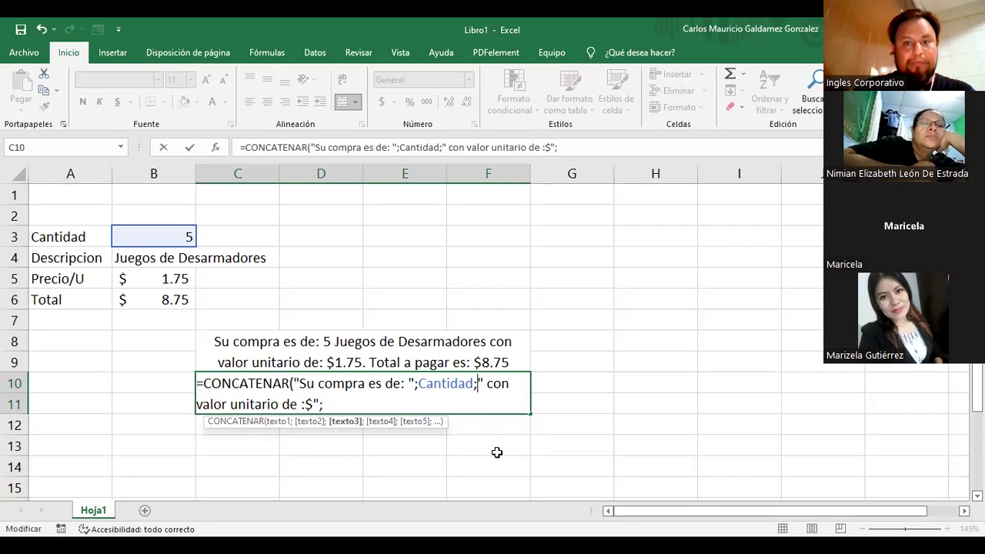
{"action": "left_click", "coordinate": [134, 260]}
{"action": "type", "text": ";"}
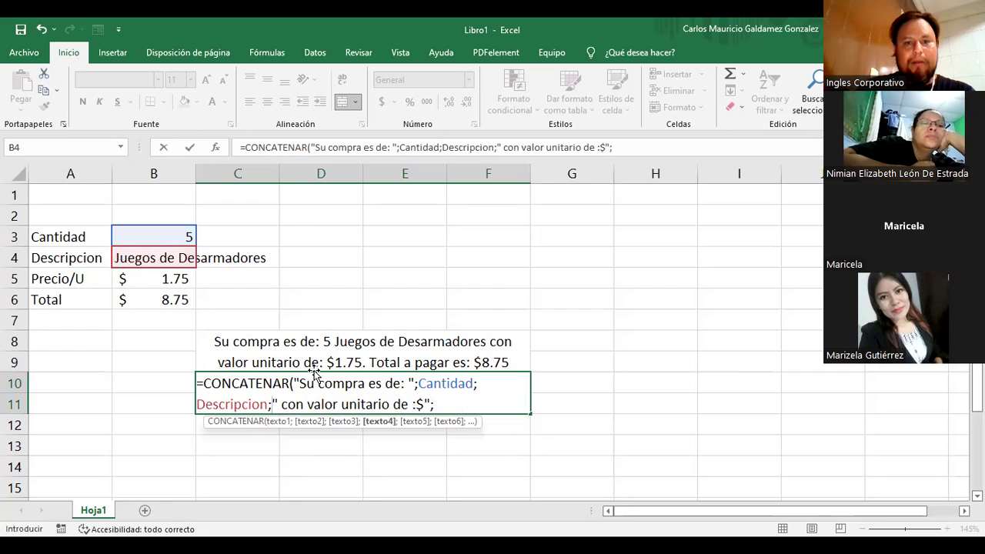
Append the named cell Precio_U as the argument following the unit-price text, ending it with a semicolon
{"action": "left_click", "coordinate": [434, 407]}
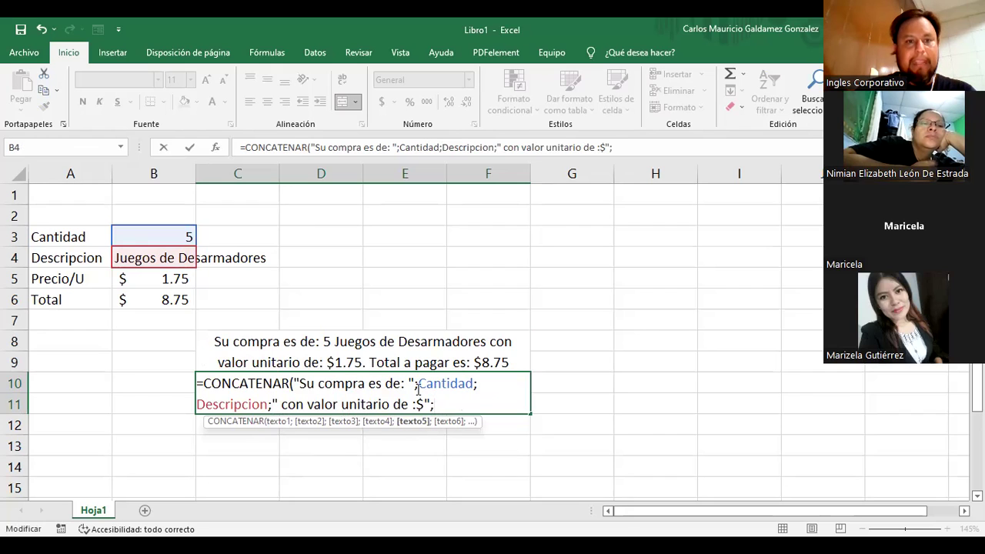
{"action": "left_click", "coordinate": [160, 284]}
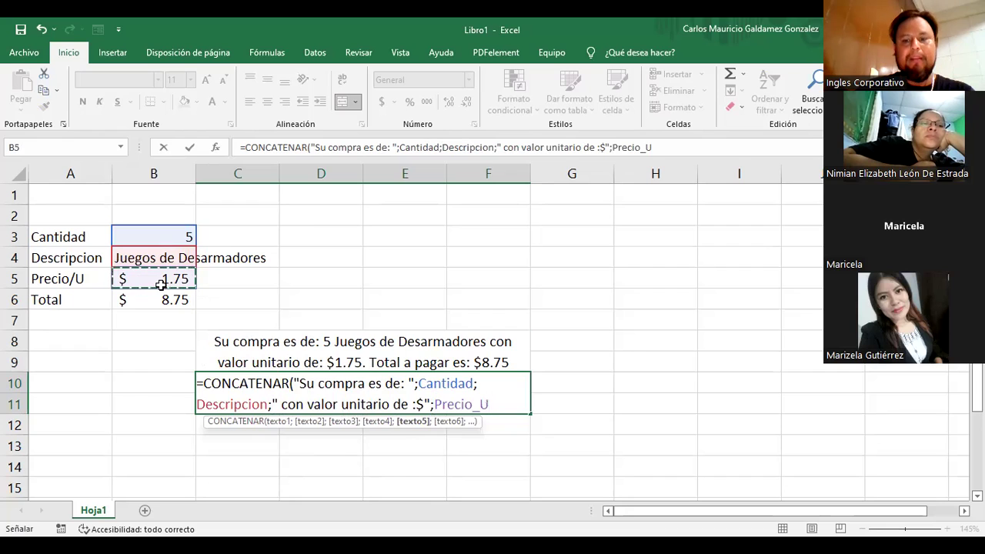
{"action": "type", "text": ";"}
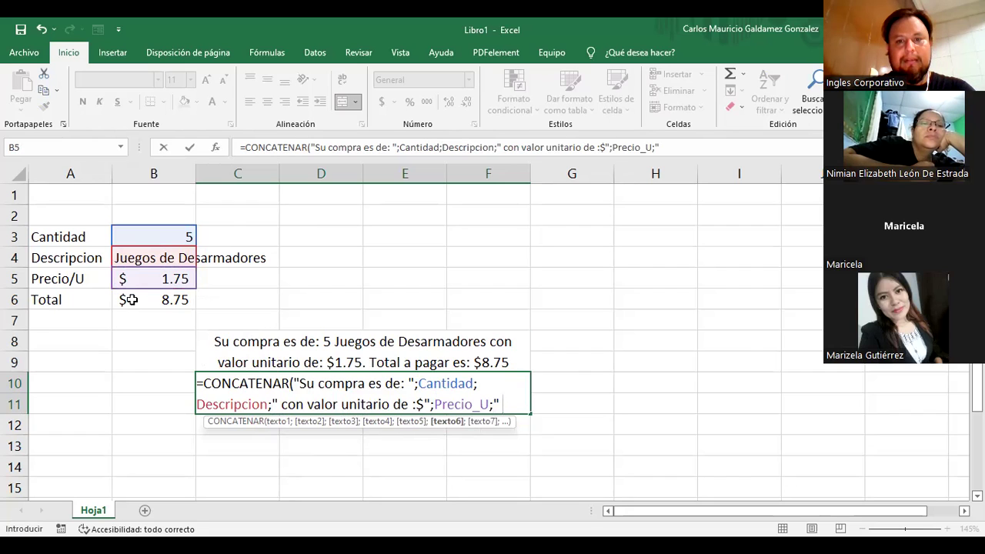
Add the text " . Total a pagar es: $" as the argument after Precio_U in the CONCATENAR formula
{"action": "type", "text": "\" . Tot"}
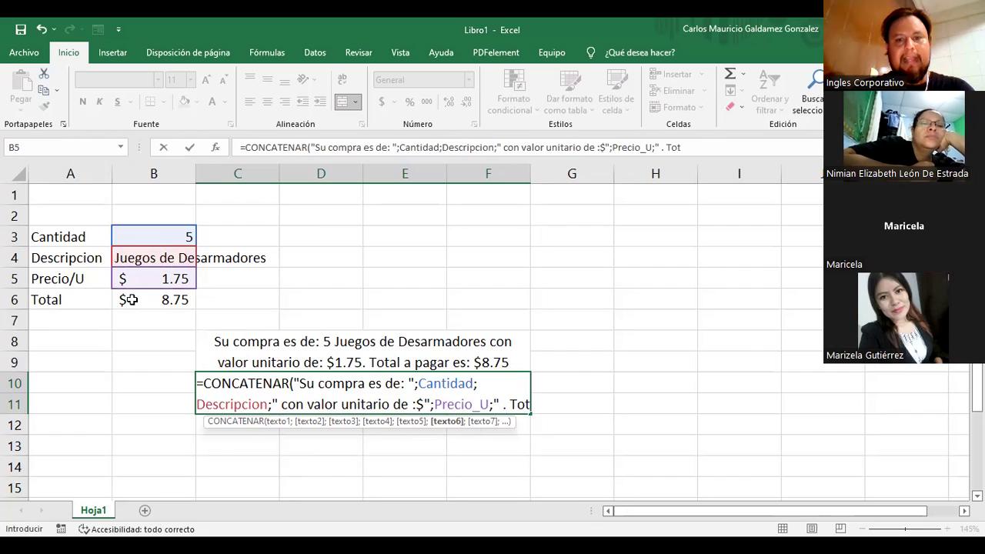
{"action": "type", "text": "al a pafar"}
{"action": "key", "text": "BackSpace"}
{"action": "key", "text": "BackSpace"}
{"action": "key", "text": "BackSpace"}
{"action": "type", "text": "gar es:"}
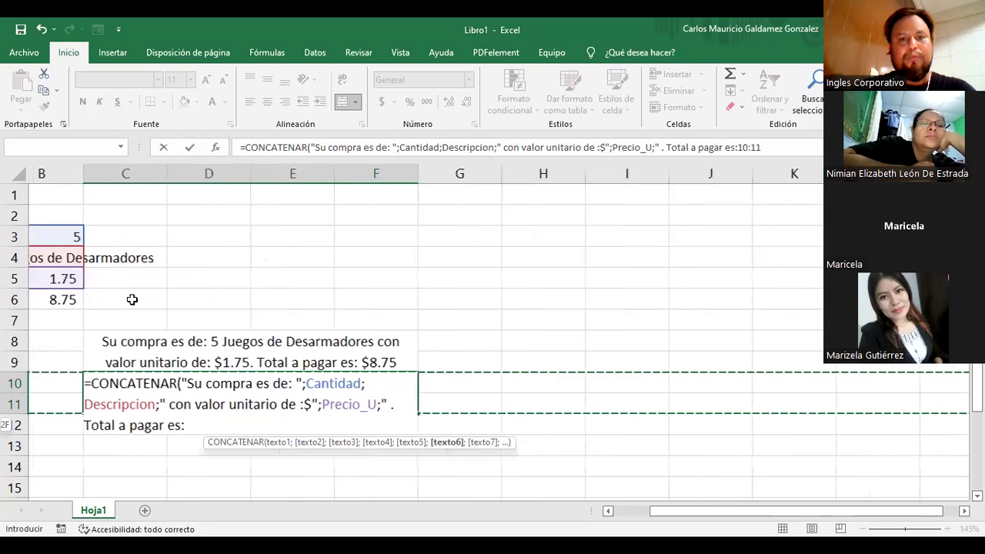
{"action": "type", "text": "10:11"}
{"action": "key", "text": "BackSpace"}
{"action": "key", "text": "BackSpace"}
{"action": "key", "text": "BackSpace"}
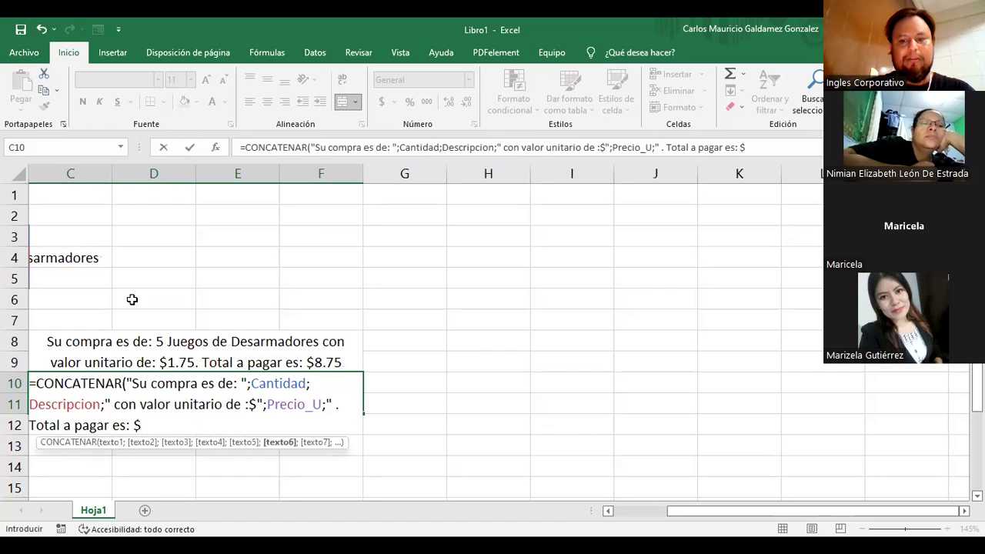
{"action": "type", "text": ";"}
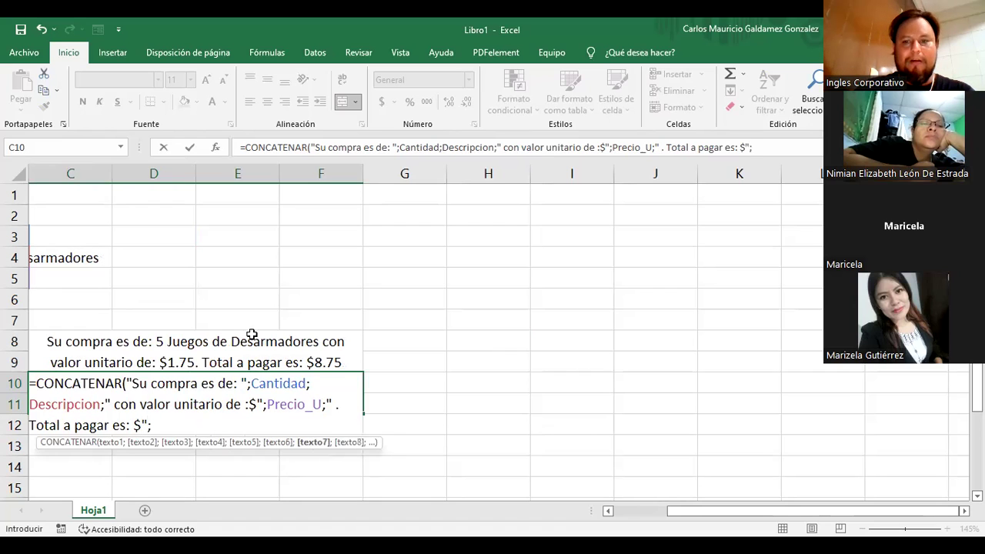
Add the named cell Total as the last argument and complete the CONCATENAR formula in C10
{"action": "left_click", "coordinate": [607, 511]}
{"action": "left_click", "coordinate": [607, 511]}
{"action": "left_click", "coordinate": [169, 300]}
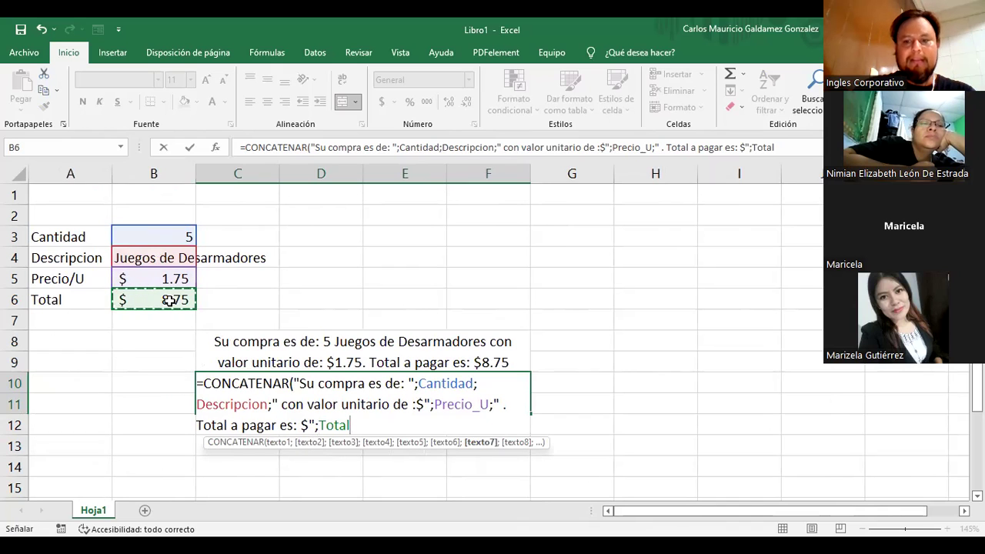
{"action": "type", "text": ")"}
{"action": "key", "text": "Return"}
{"action": "key", "text": "Up"}
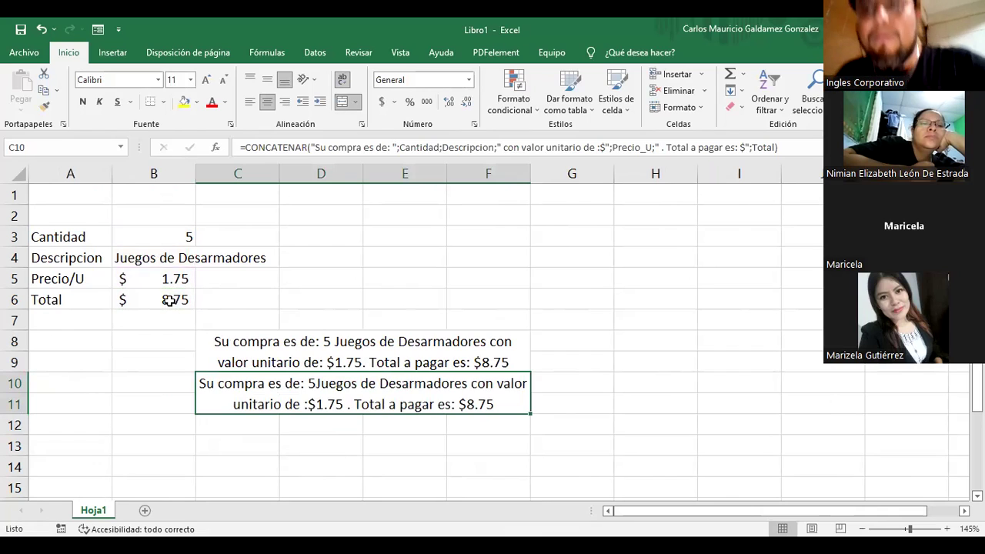
Compare the C8 and C10 formulas, and add a " " argument between Cantidad and Descripcion in C10's CONCATENAR formula
{"action": "left_click", "coordinate": [282, 351]}
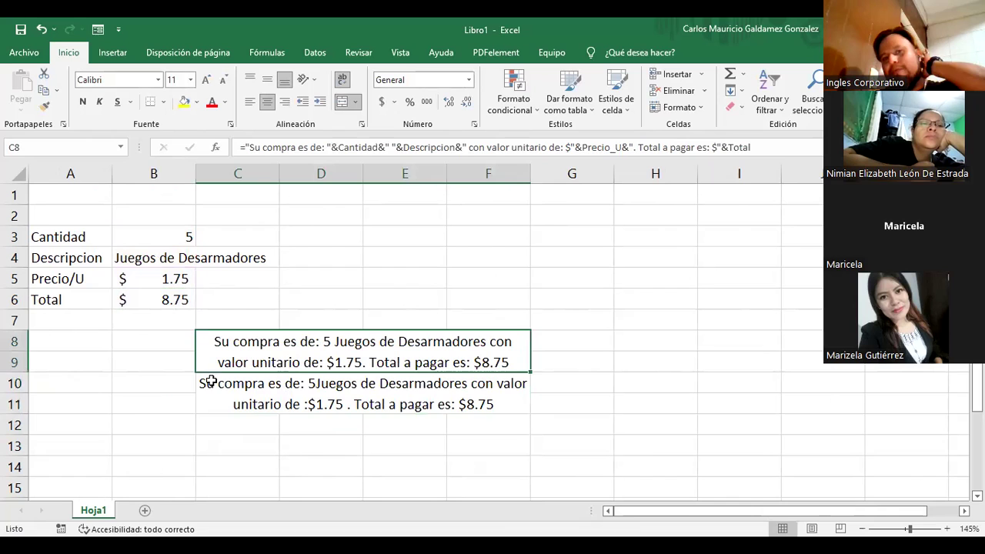
{"action": "left_click", "coordinate": [250, 401]}
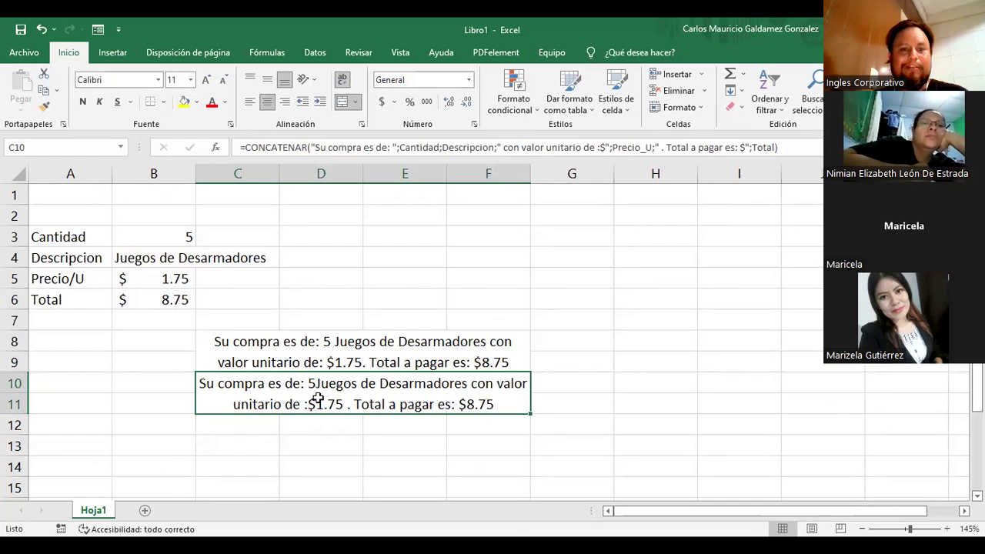
{"action": "left_click", "coordinate": [437, 151]}
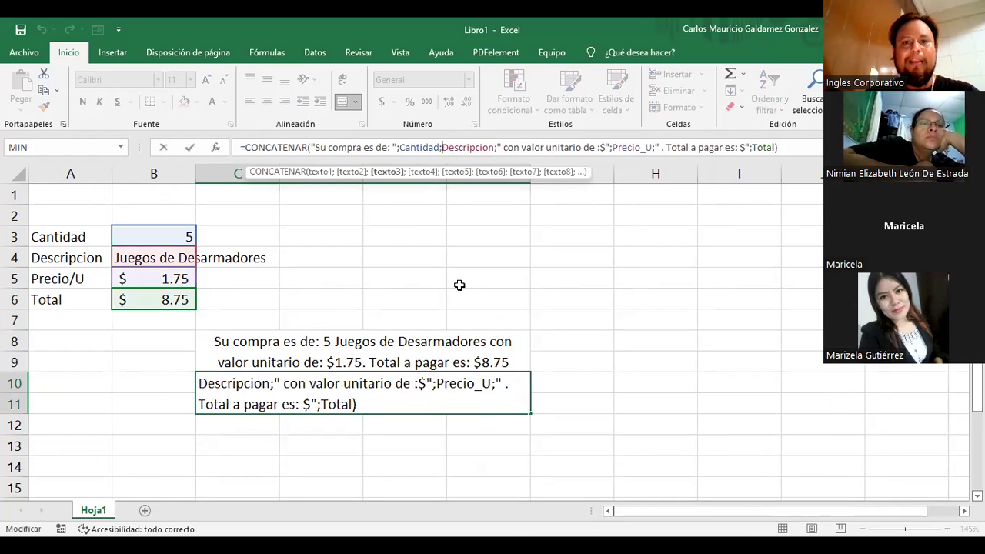
{"action": "type", "text": ";\" \""}
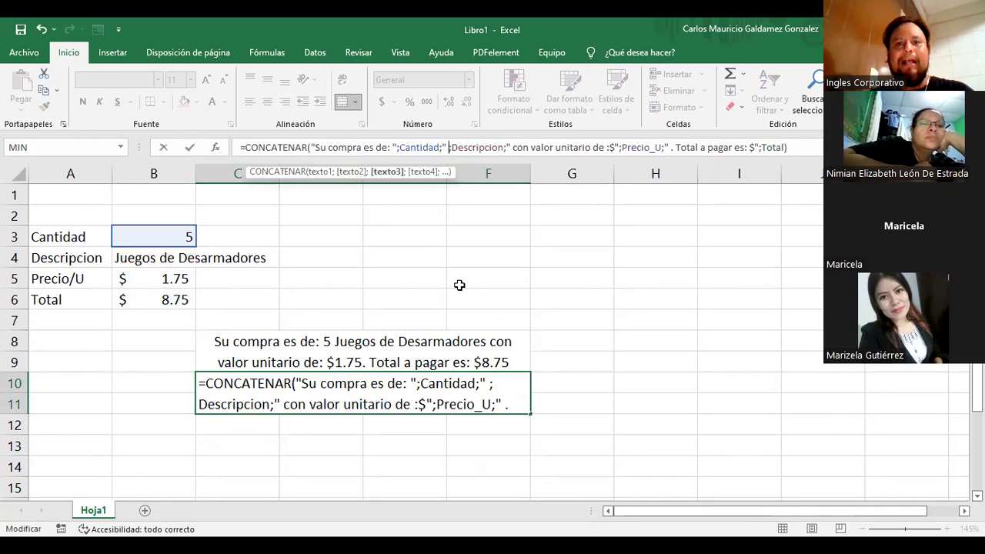
{"action": "key", "text": "Return"}
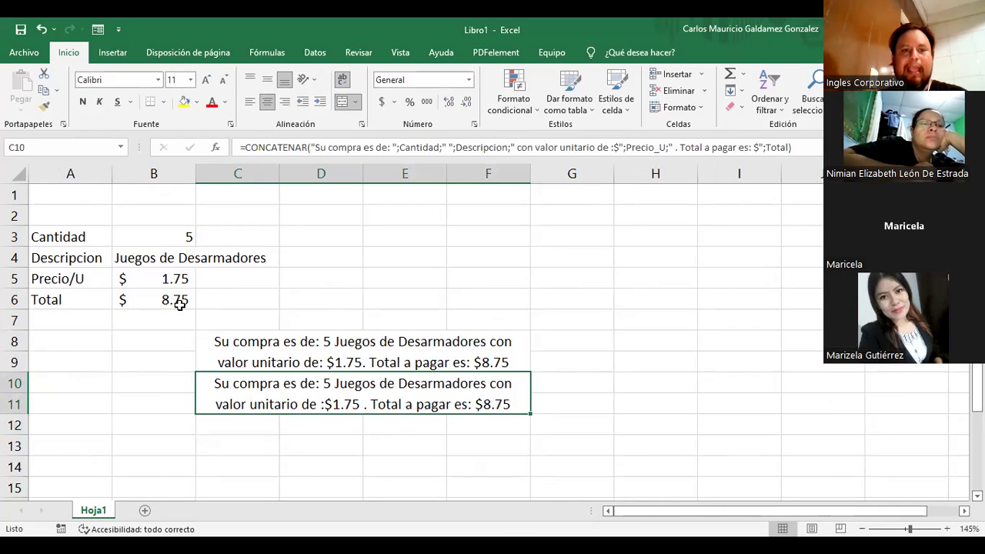
Enter new test data in the form: Cantidad 11, Descripcion "Laminas de Alumnio" and Precio/U 5.50
{"action": "left_click", "coordinate": [160, 236]}
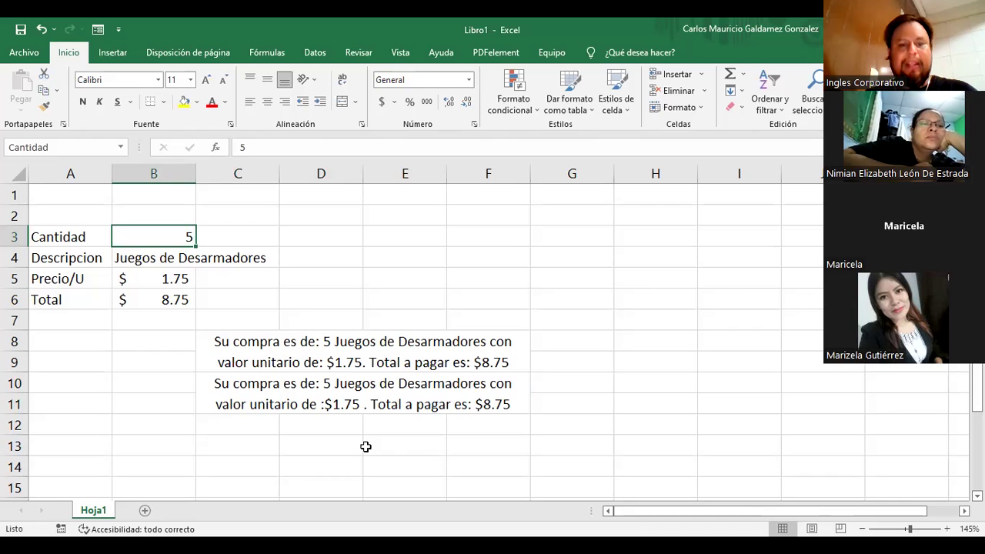
{"action": "type", "text": "11"}
{"action": "key", "text": "Return"}
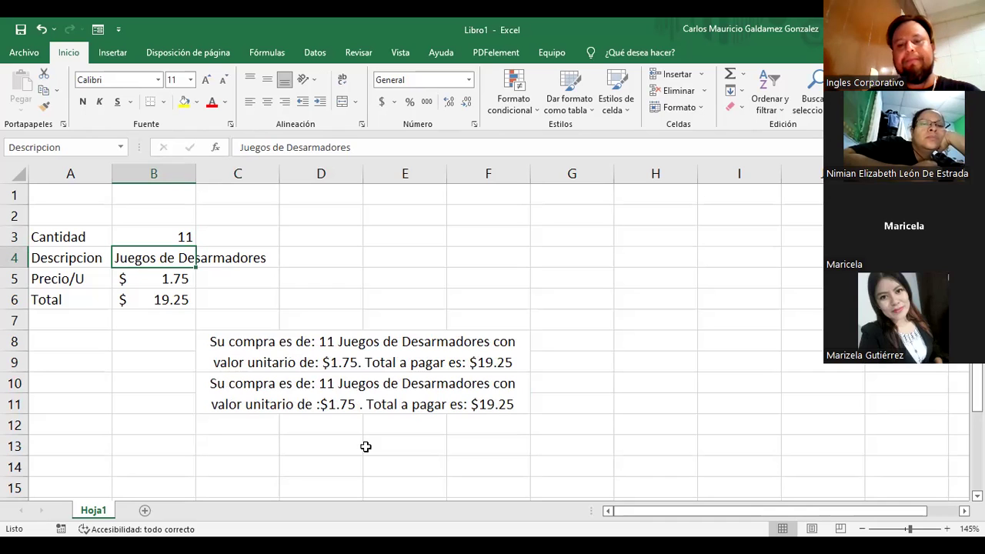
{"action": "type", "text": "Laminas de "}
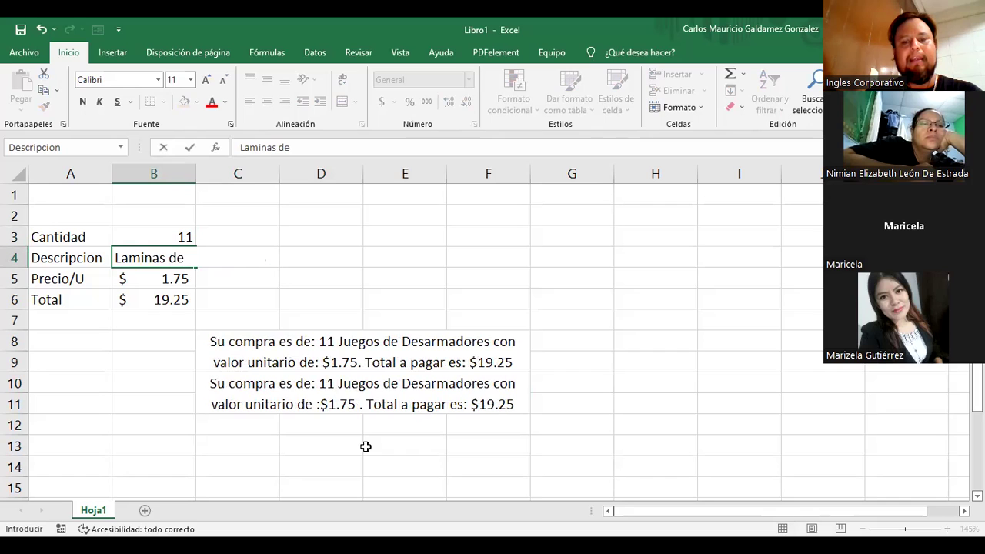
{"action": "type", "text": "Alumnio"}
{"action": "key", "text": "Return"}
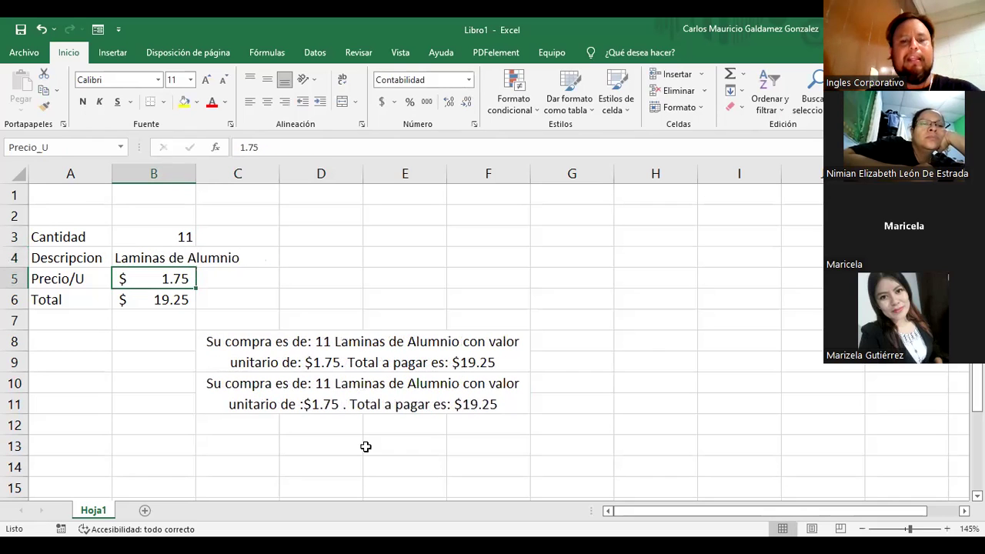
{"action": "type", "text": "5.50"}
{"action": "key", "text": "Return"}
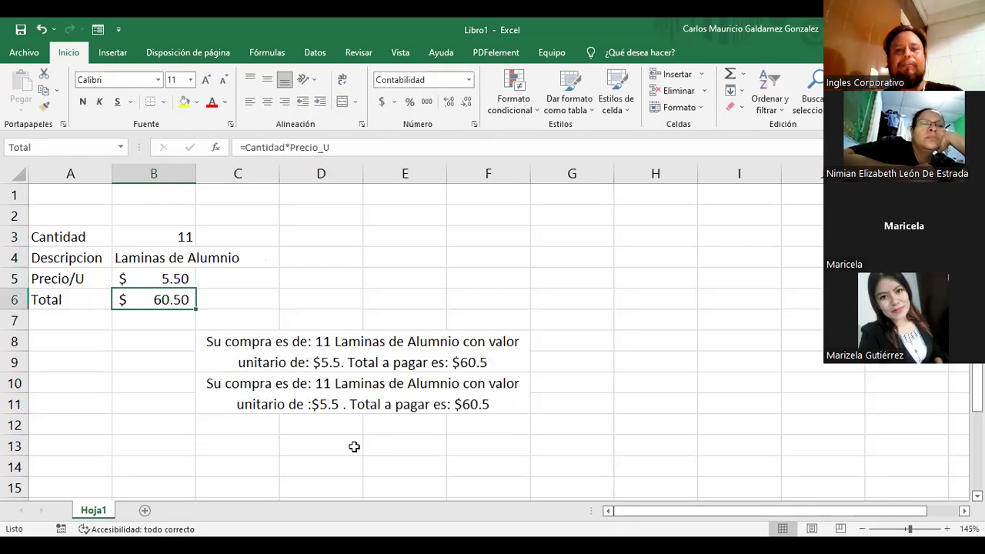
Compare the & operator in C8's formula with the CONCATENAR function in C10's formula, leaving both formulas unedited
{"action": "left_click", "coordinate": [260, 396]}
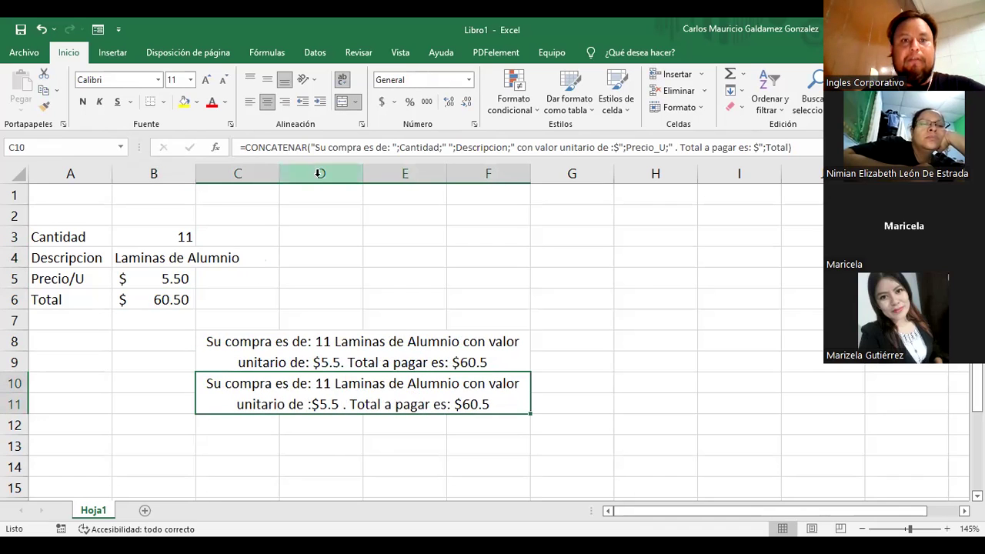
{"action": "left_click", "coordinate": [274, 351]}
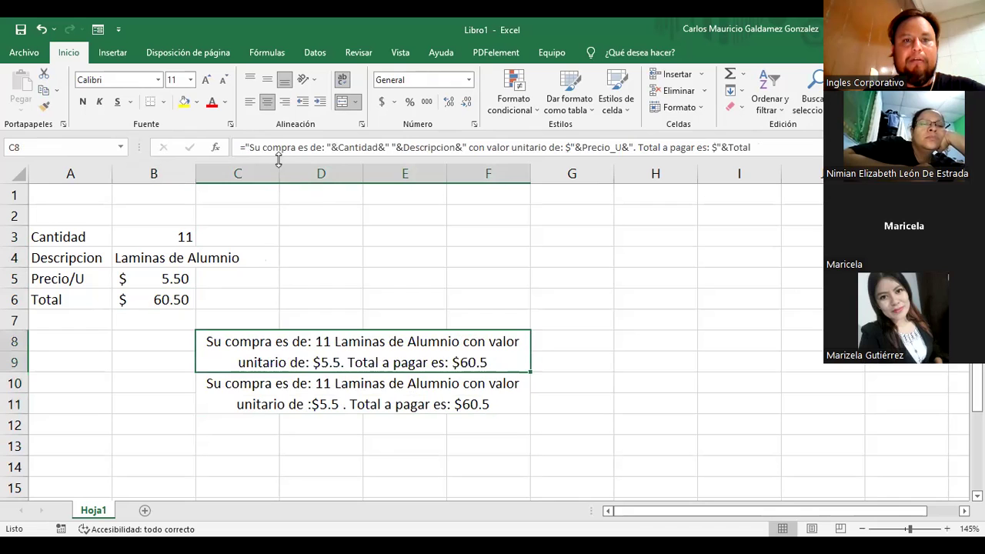
{"action": "left_click", "coordinate": [332, 147]}
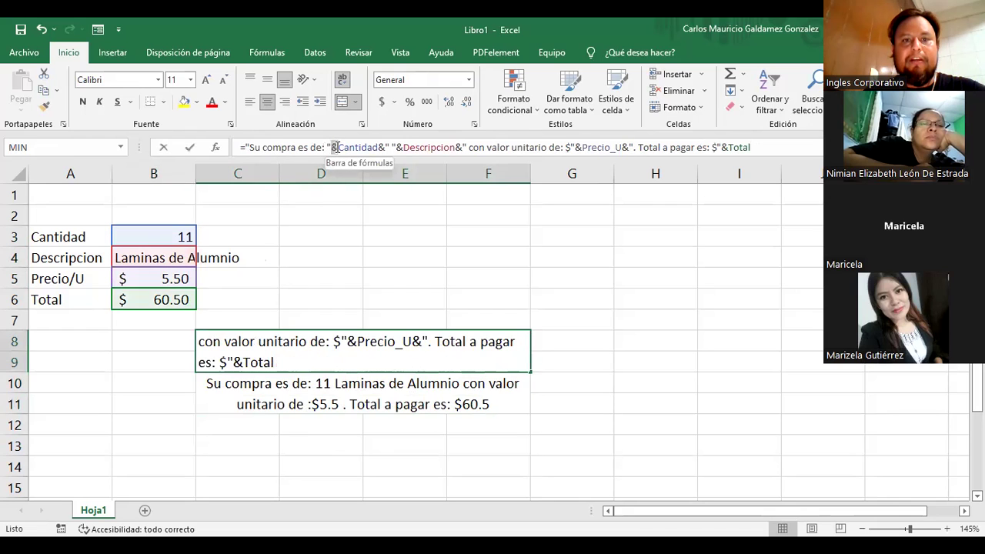
{"action": "left_click", "coordinate": [294, 389]}
{"action": "left_click", "coordinate": [282, 147]}
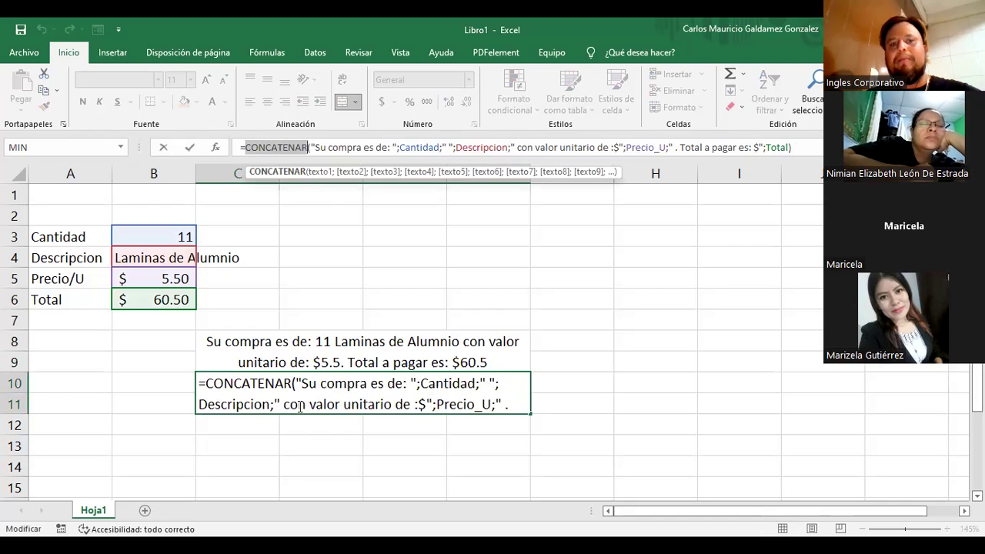
{"action": "key", "text": "Escape"}
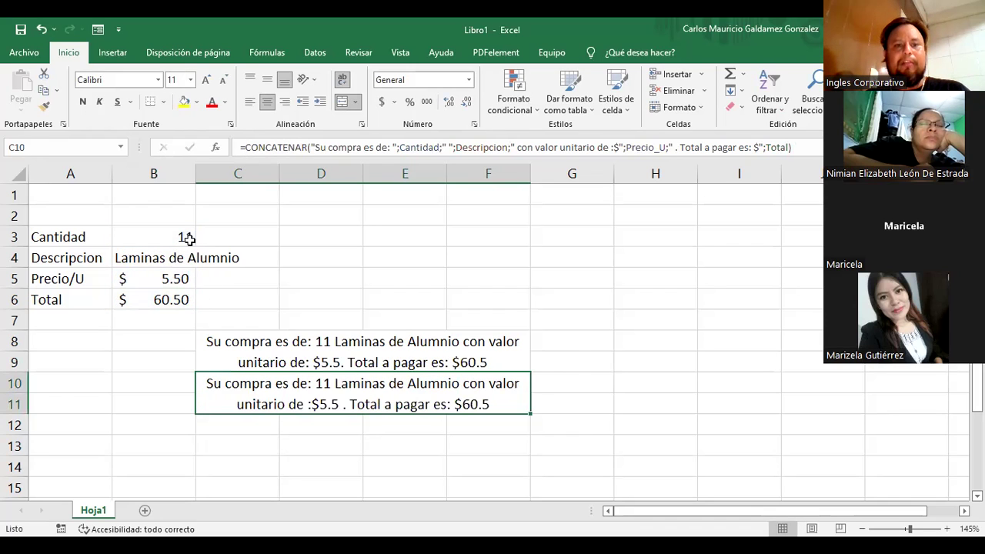
Widen column B to fit the full description text in B4
{"action": "left_click_drag", "start_coordinate": [194, 171], "coordinate": [251, 171]}
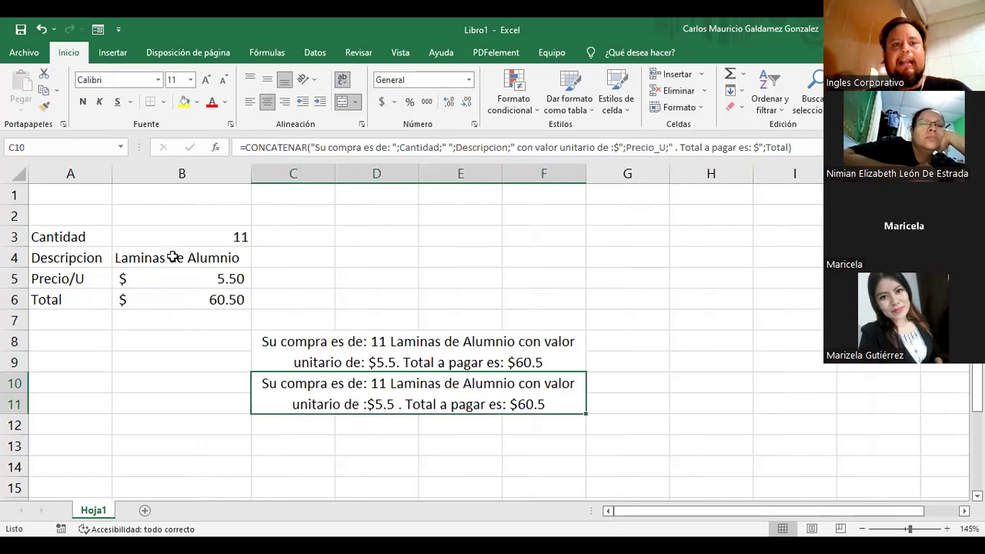
{"action": "left_click", "coordinate": [187, 283]}
{"action": "left_click", "coordinate": [188, 304]}
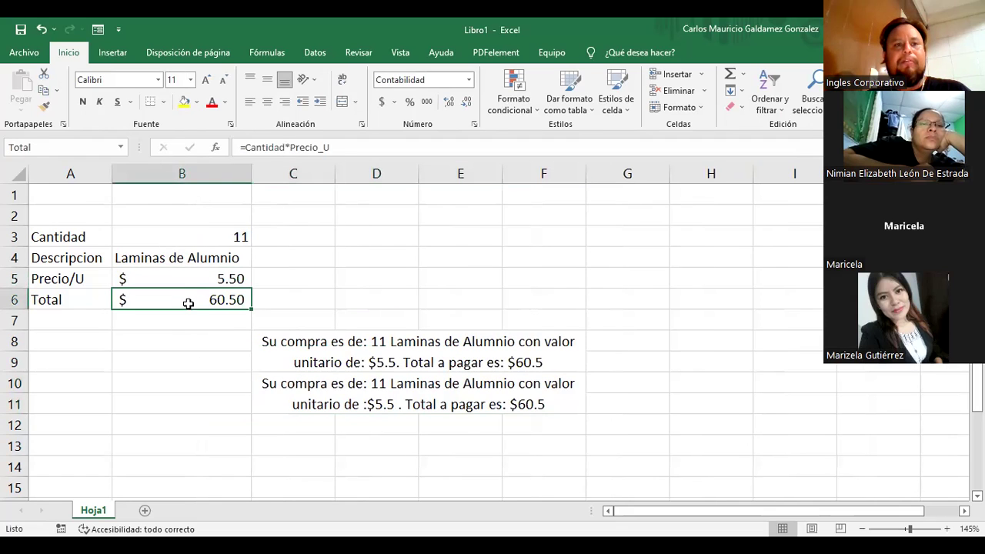
Review the named cells Cantidad, Precio_U and Total and the summary formulas in C8 and C10
{"action": "left_click", "coordinate": [179, 243]}
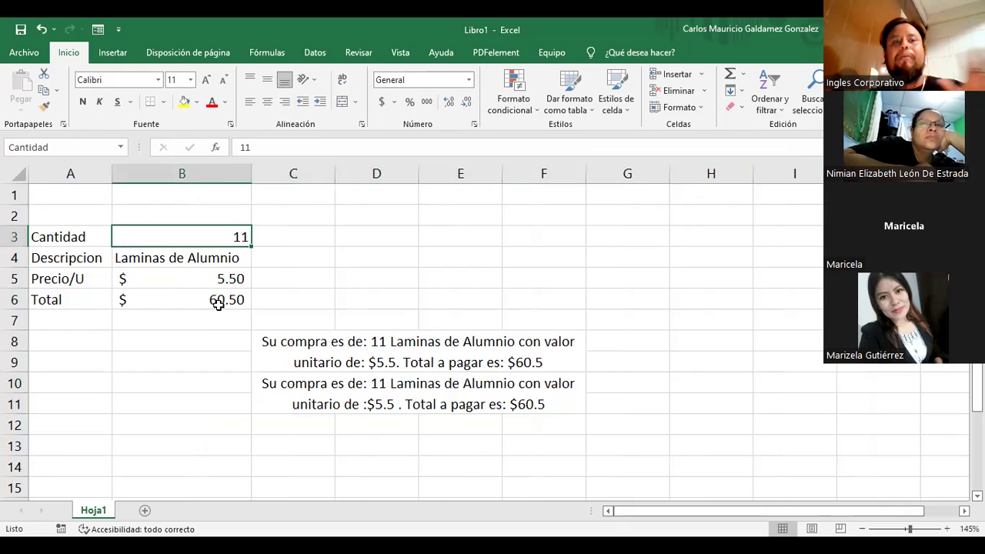
{"action": "left_click", "coordinate": [197, 282]}
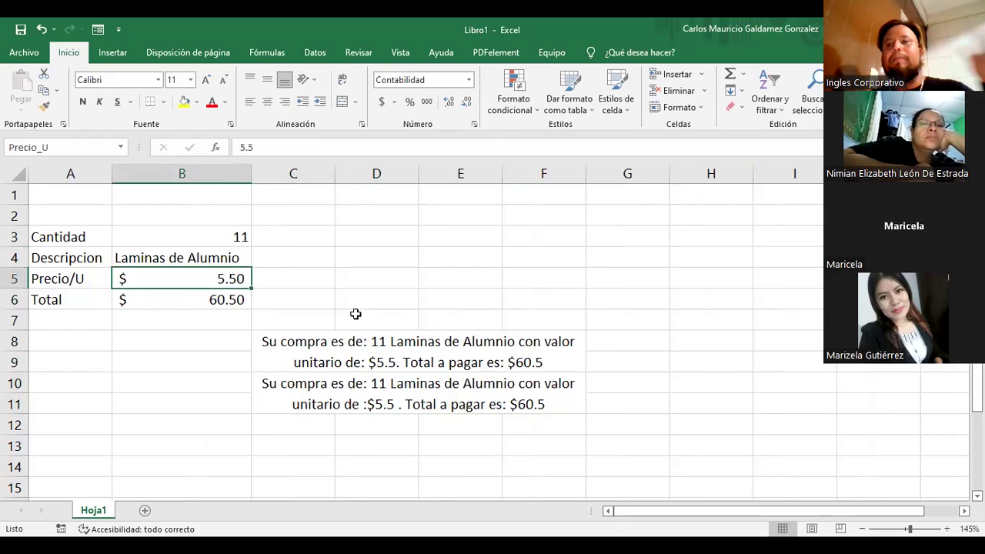
{"action": "left_click", "coordinate": [188, 298]}
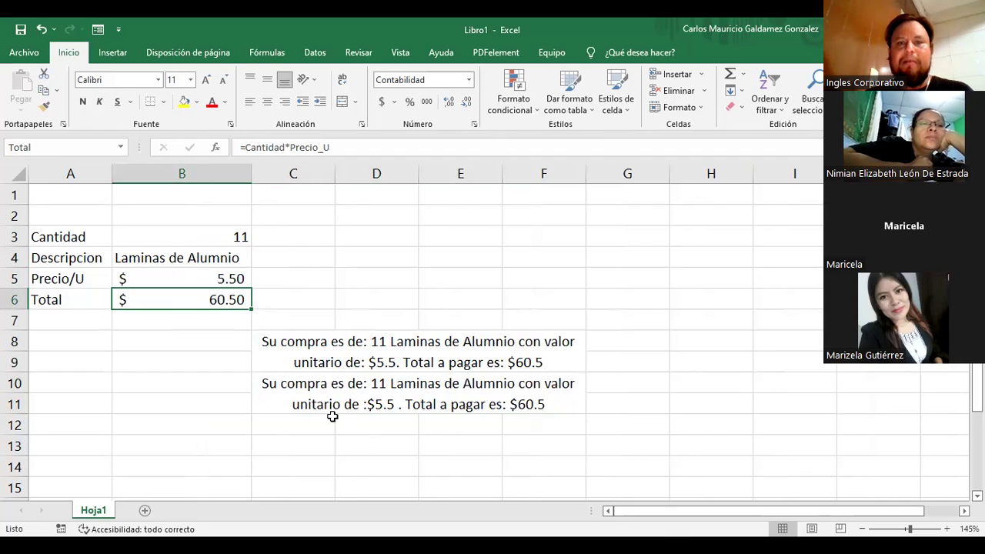
{"action": "left_click", "coordinate": [276, 363]}
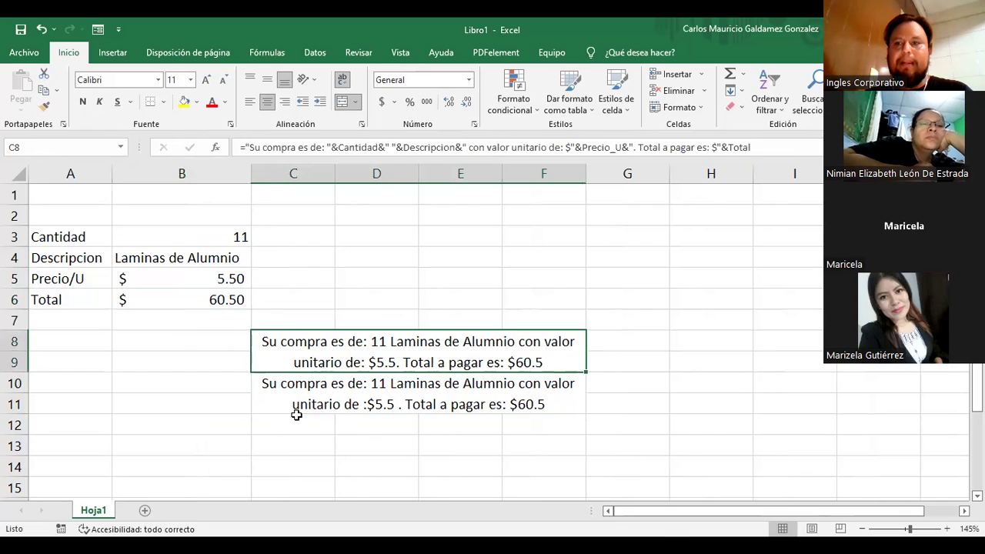
{"action": "left_click", "coordinate": [157, 231]}
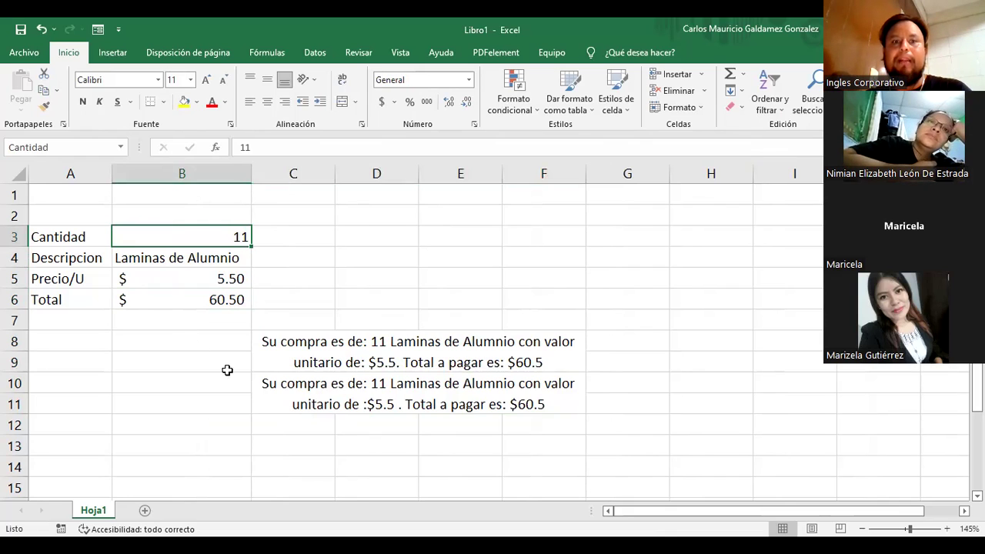
{"action": "left_click", "coordinate": [266, 355]}
{"action": "left_click", "coordinate": [274, 398]}
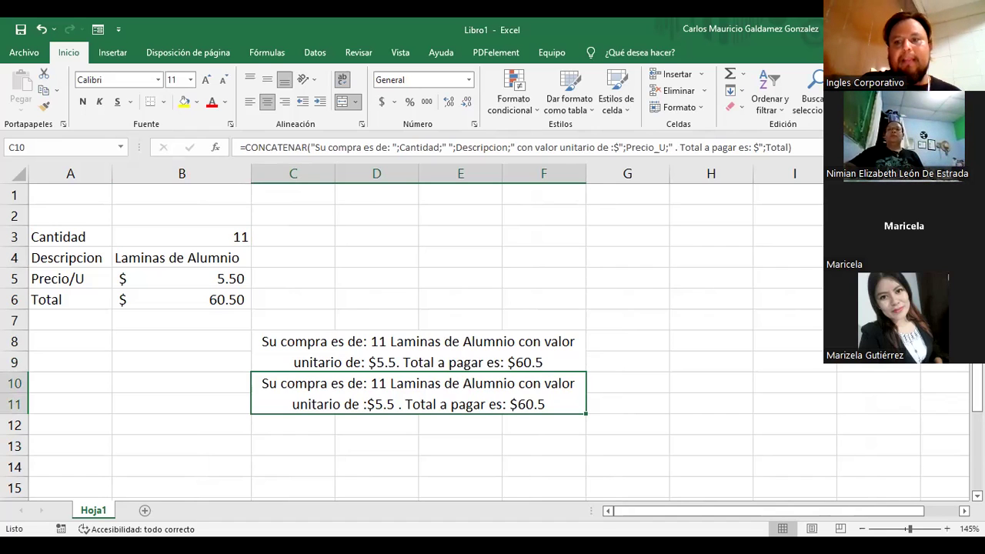
Switch to the Genially presentation, show it full screen and advance to the slide on SUSTITUIR, INDIRECTO and CONCATENAR
{"action": "left_click", "coordinate": [908, 29]}
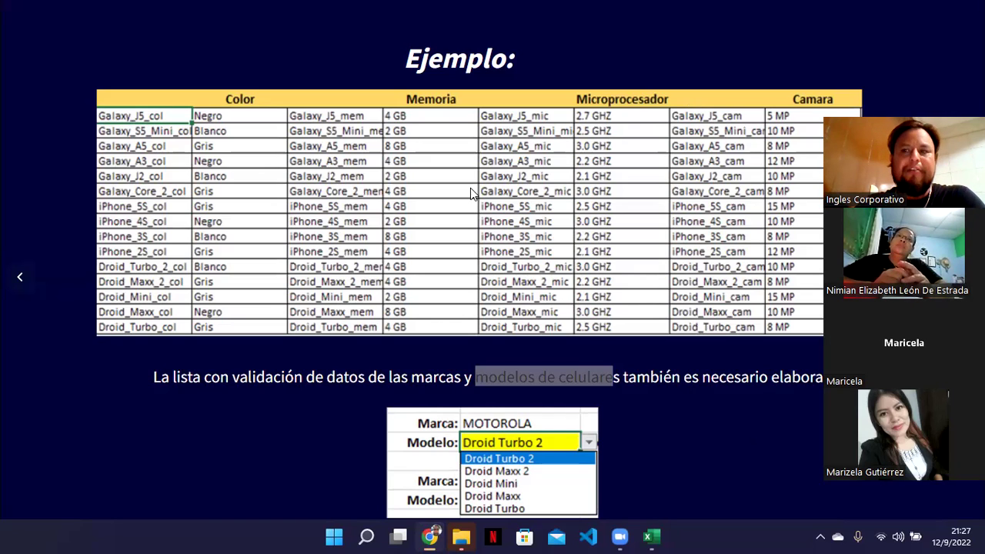
{"action": "key", "text": "F11"}
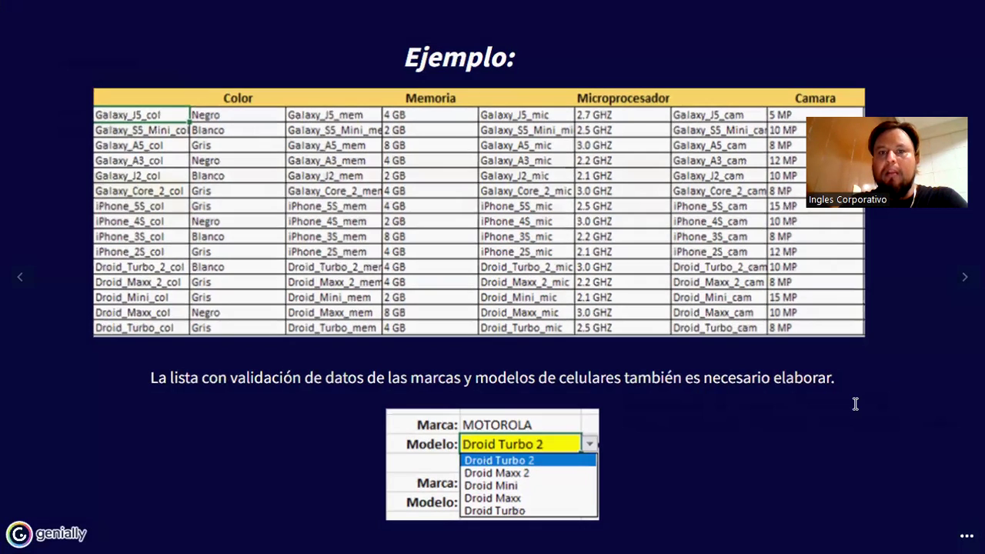
{"action": "key", "text": "Right"}
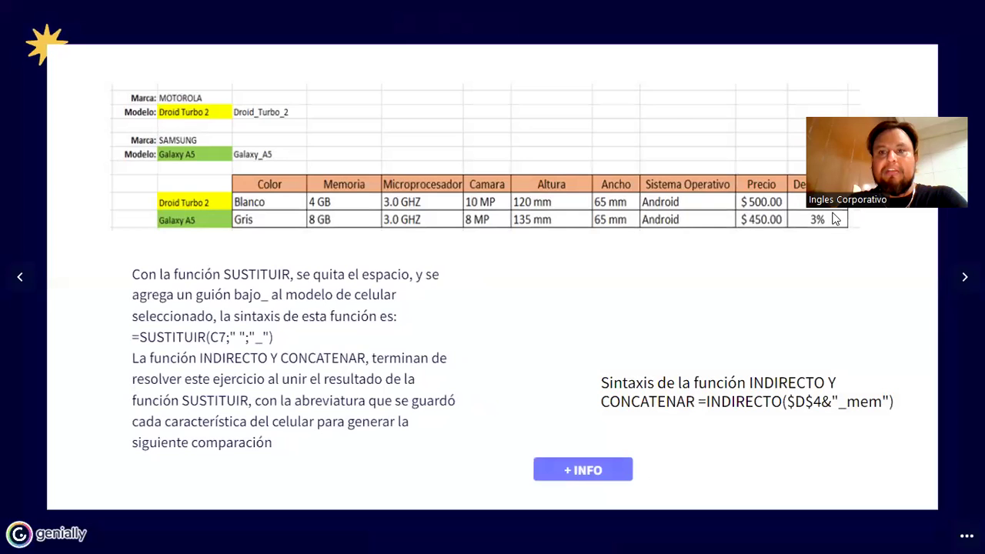
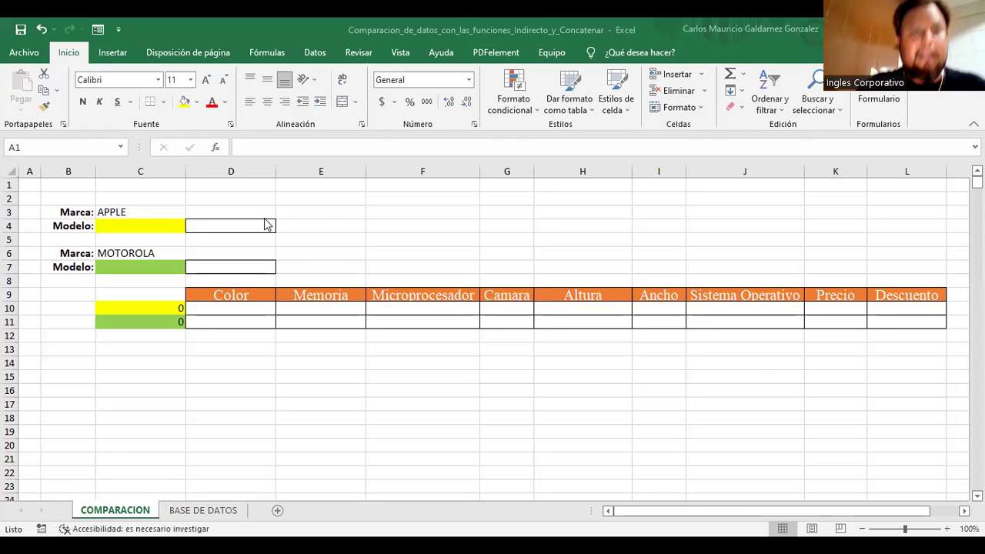
Examine the Modelo cells C4 and D4 and the Color cell D10 on the COMPARACION sheet
{"action": "left_click", "coordinate": [162, 225]}
{"action": "left_click", "coordinate": [203, 224]}
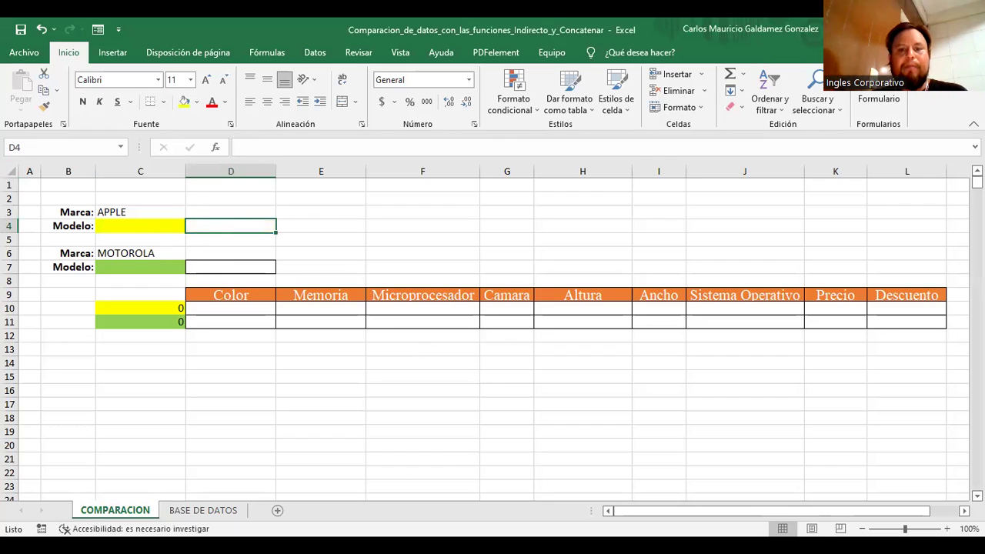
{"action": "left_click", "coordinate": [269, 307]}
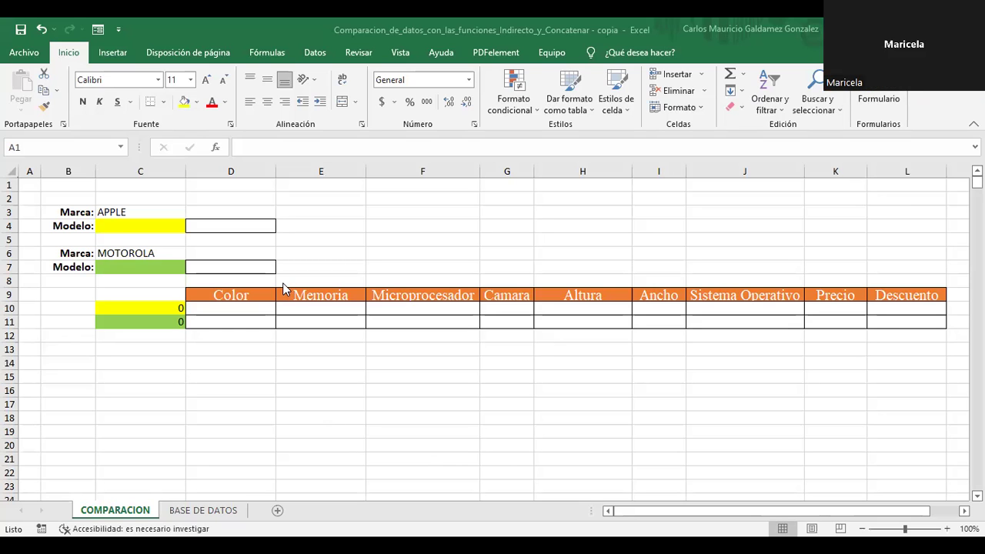
Examine how the COMPARACION sheet's comparison layout corresponds to the phone table on the BASE DE DATOS sheet
{"action": "left_click", "coordinate": [171, 514]}
{"action": "left_click", "coordinate": [171, 514]}
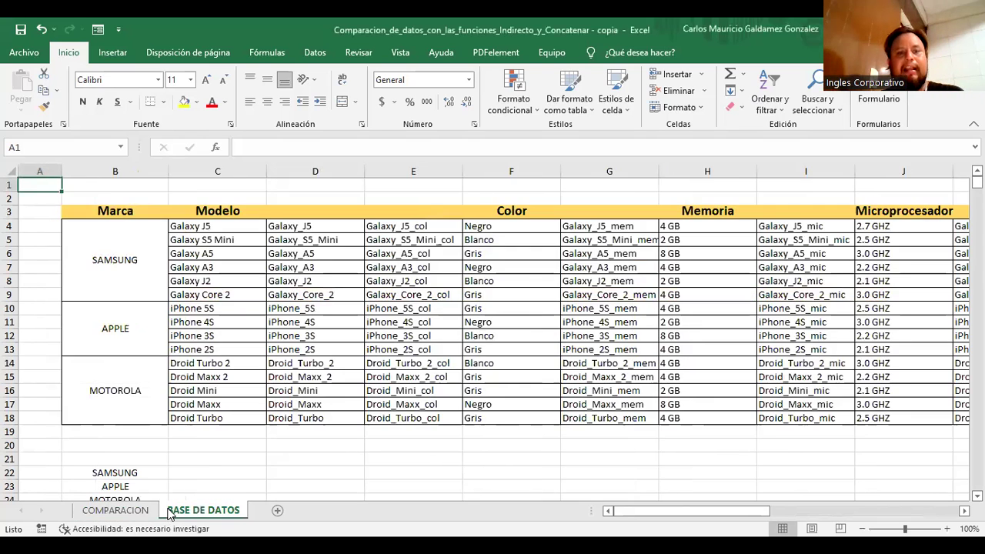
{"action": "scroll", "coordinate": [161, 390], "scroll_direction": "down", "scroll_amount": 1}
{"action": "scroll", "coordinate": [180, 440], "scroll_direction": "up", "scroll_amount": 1}
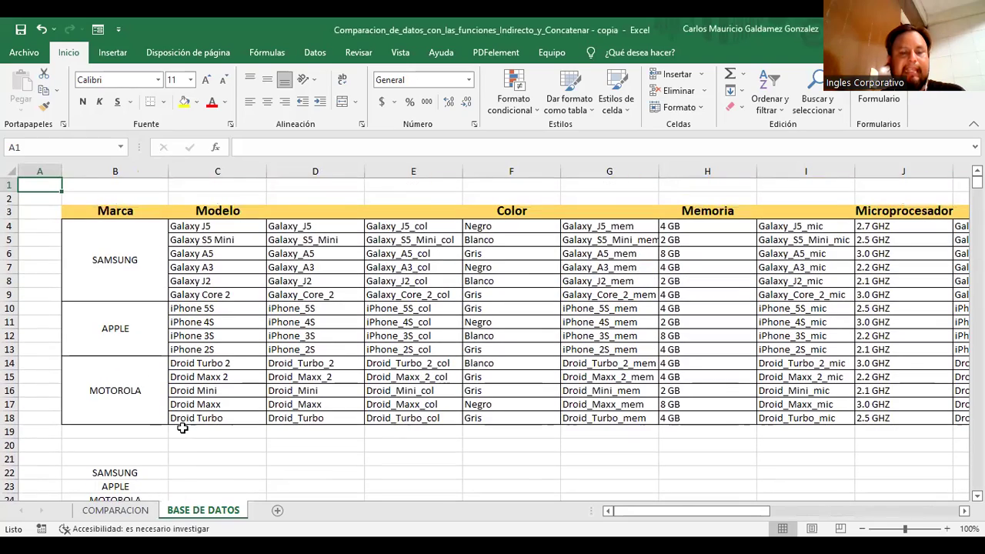
{"action": "left_click", "coordinate": [115, 511]}
{"action": "left_click", "coordinate": [183, 514]}
{"action": "left_click", "coordinate": [147, 512]}
{"action": "left_click", "coordinate": [202, 510]}
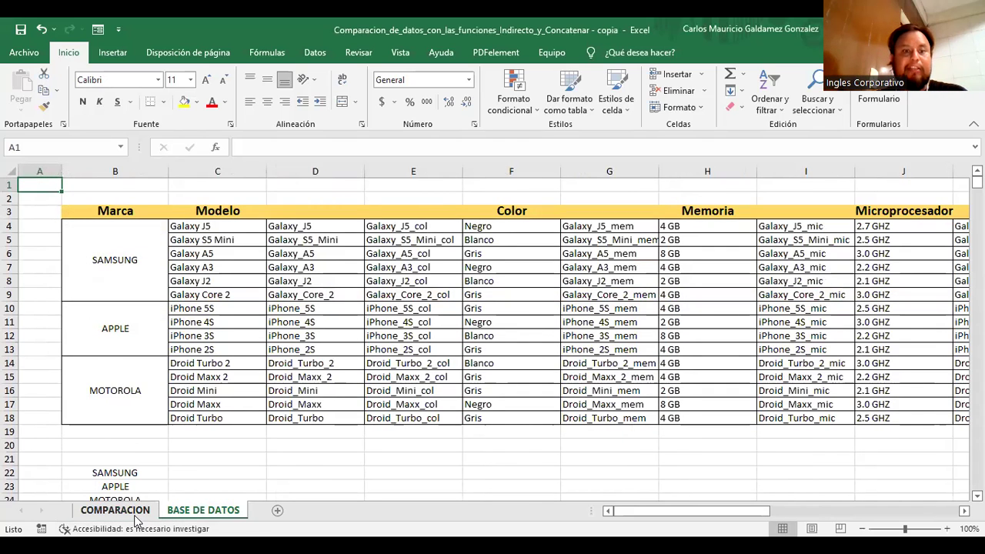
{"action": "left_click", "coordinate": [117, 510]}
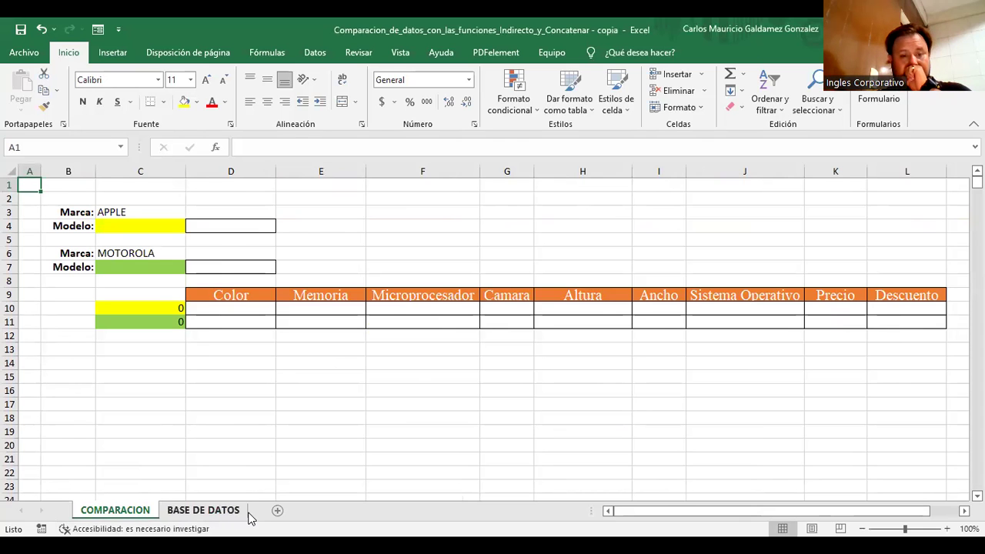
{"action": "left_click", "coordinate": [189, 512]}
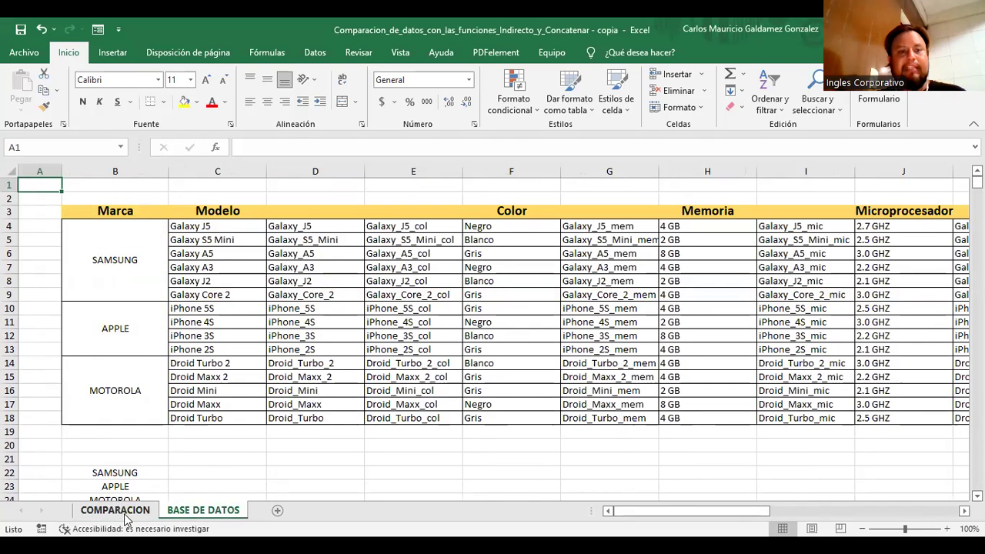
{"action": "left_click", "coordinate": [115, 511]}
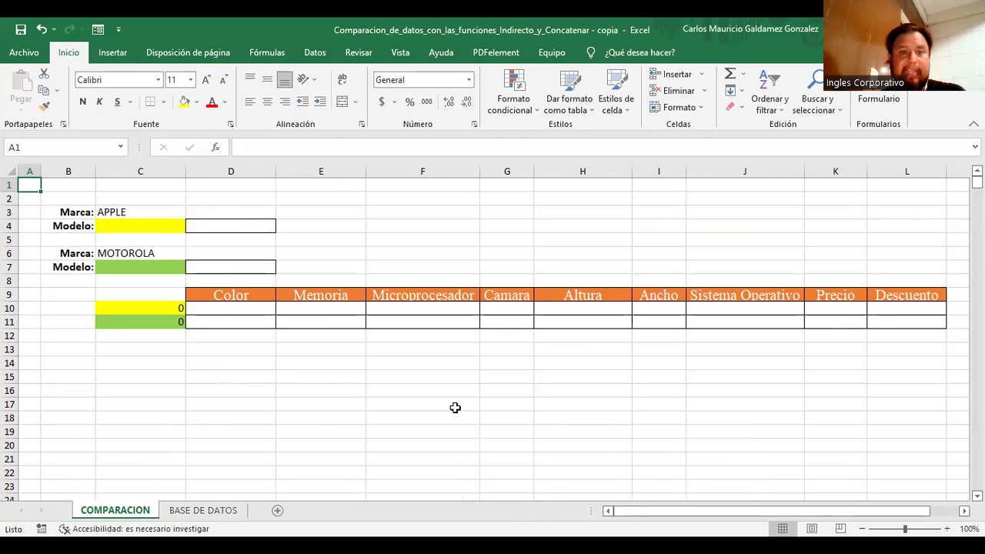
{"action": "left_click", "coordinate": [163, 417]}
{"action": "left_click", "coordinate": [188, 512]}
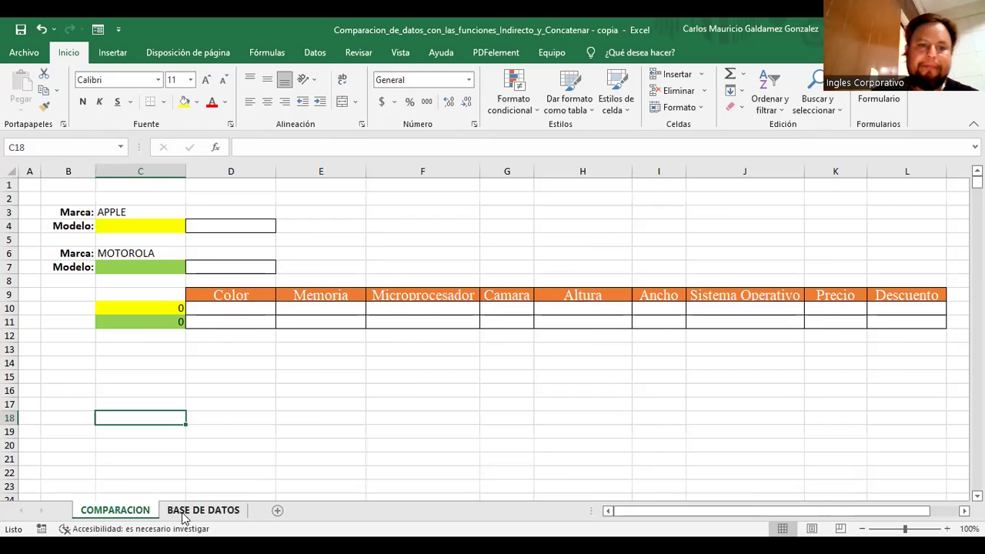
{"action": "left_click", "coordinate": [185, 514]}
{"action": "left_click", "coordinate": [142, 513]}
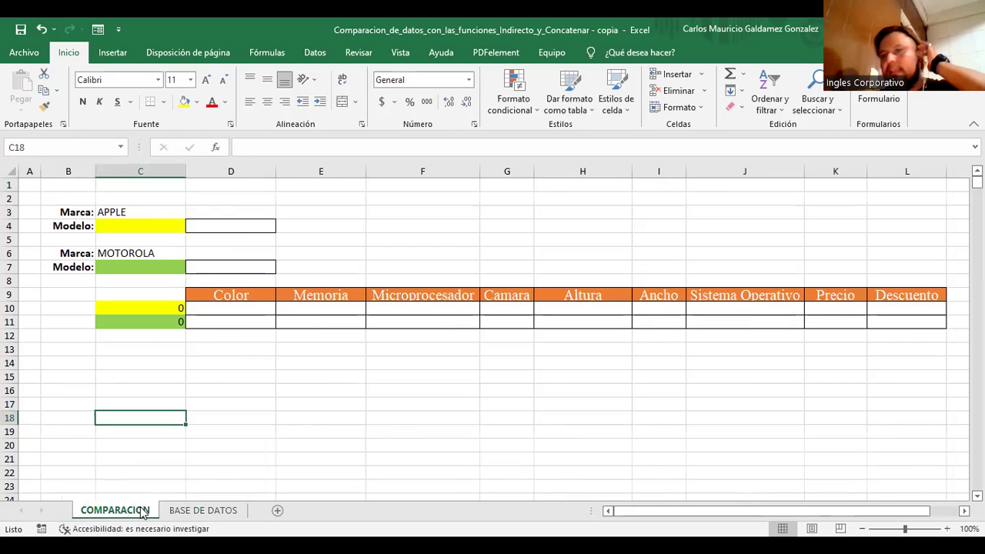
{"action": "left_click", "coordinate": [202, 510]}
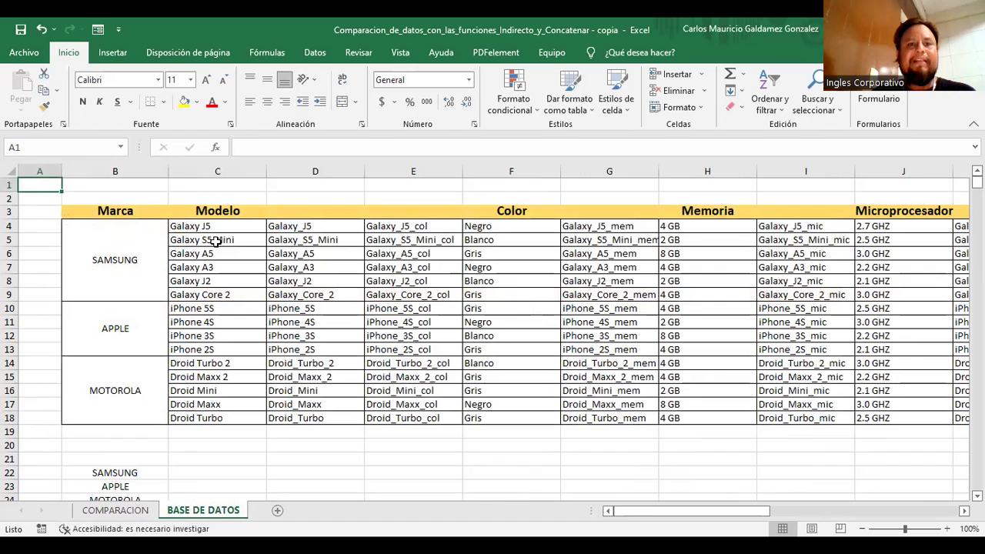
Inspect the Marca cells from SAMSUNG to MOTOROLA and the brand list below the table on BASE DE DATOS
{"action": "left_click", "coordinate": [101, 244]}
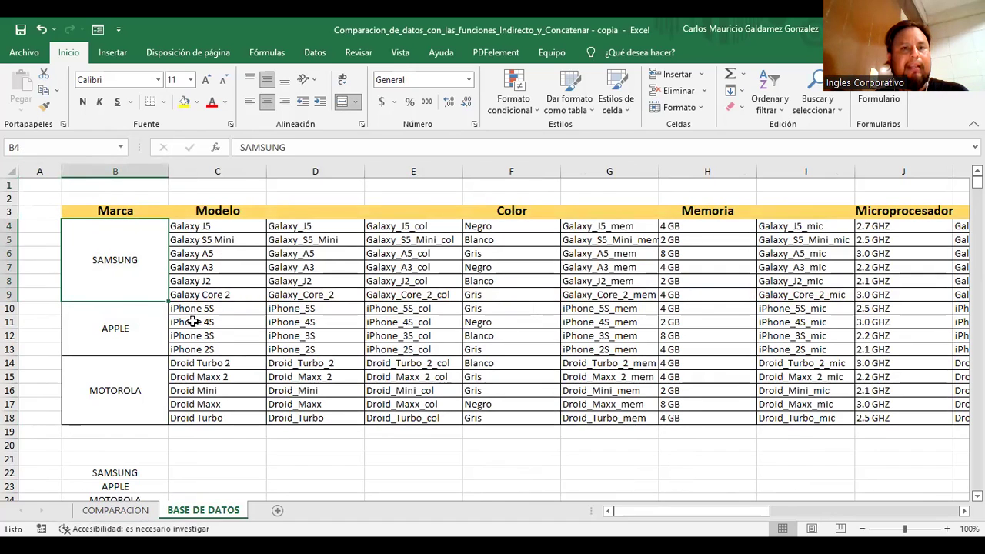
{"action": "left_click_drag", "start_coordinate": [120, 257], "coordinate": [101, 399]}
{"action": "scroll", "coordinate": [111, 369], "scroll_direction": "down", "scroll_amount": 1}
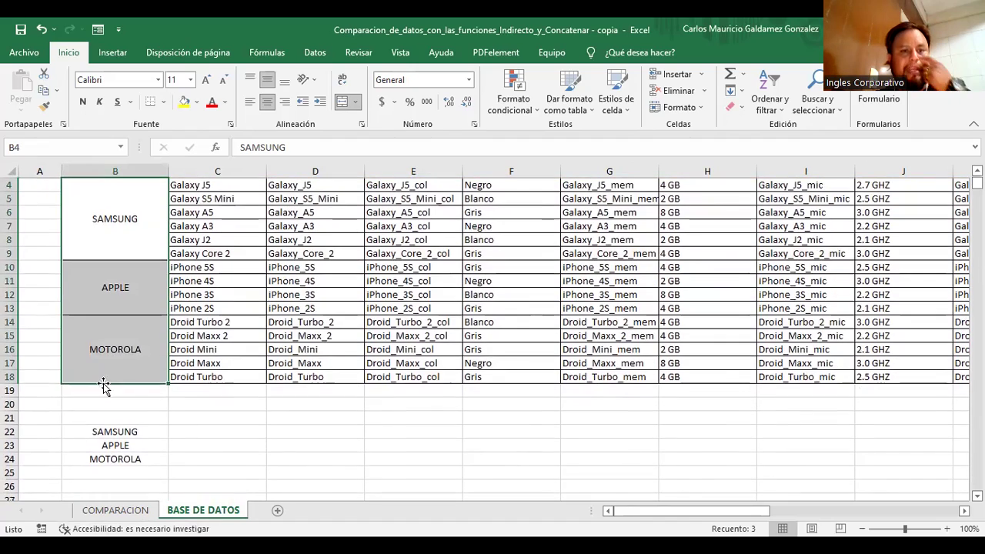
Inspect the brand list in B22:B24 and the MOTOROLA model names in the Modelo column
{"action": "left_click", "coordinate": [115, 432]}
{"action": "left_click", "coordinate": [116, 445]}
{"action": "left_click", "coordinate": [127, 460]}
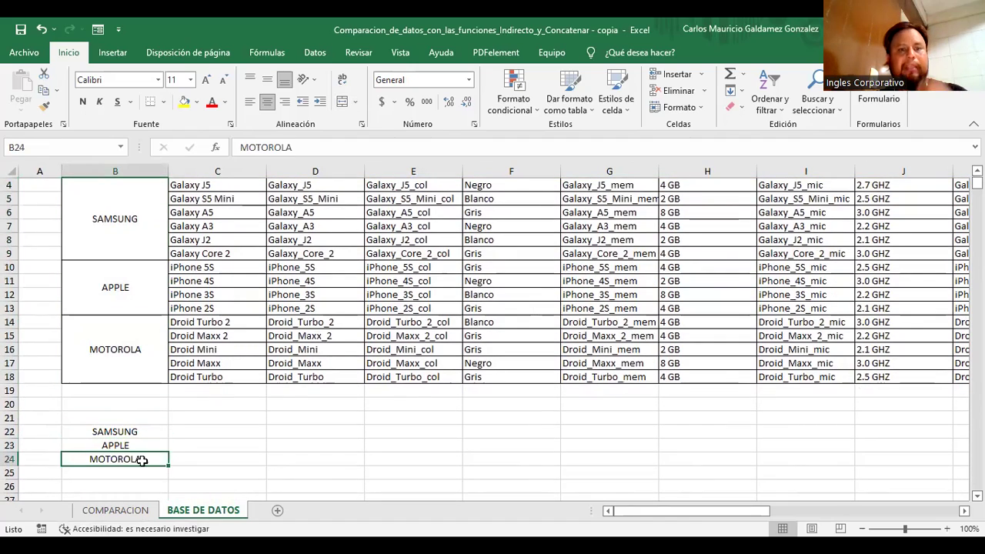
{"action": "scroll", "coordinate": [303, 448], "scroll_direction": "up", "scroll_amount": 1}
{"action": "left_click_drag", "start_coordinate": [193, 226], "coordinate": [215, 416]}
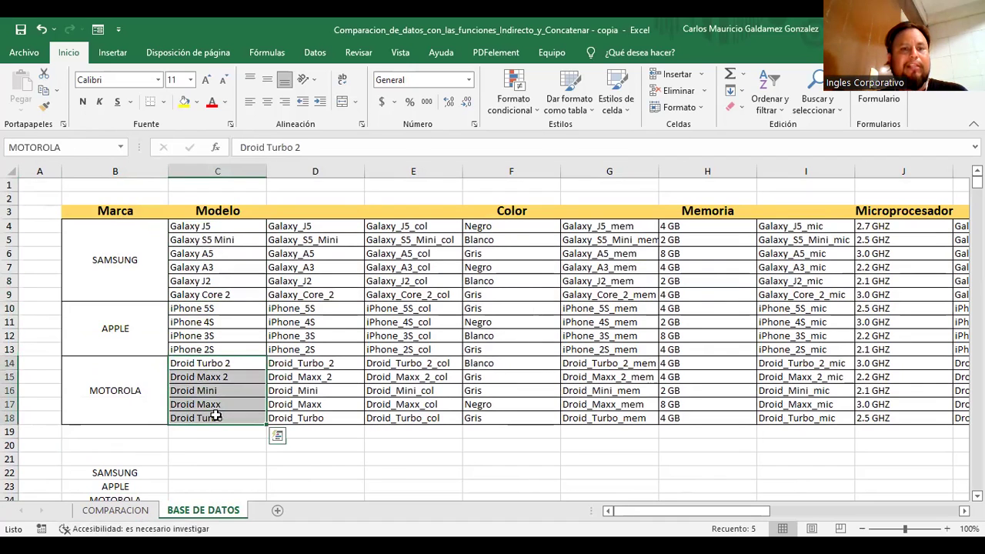
Examine the SUSTITUIR formula in D4 and the concatenation formula in E4 that adds the _col suffix
{"action": "left_click", "coordinate": [307, 230]}
{"action": "left_click_drag", "start_coordinate": [308, 234], "coordinate": [310, 282]}
{"action": "left_click", "coordinate": [310, 282]}
{"action": "left_click", "coordinate": [298, 229]}
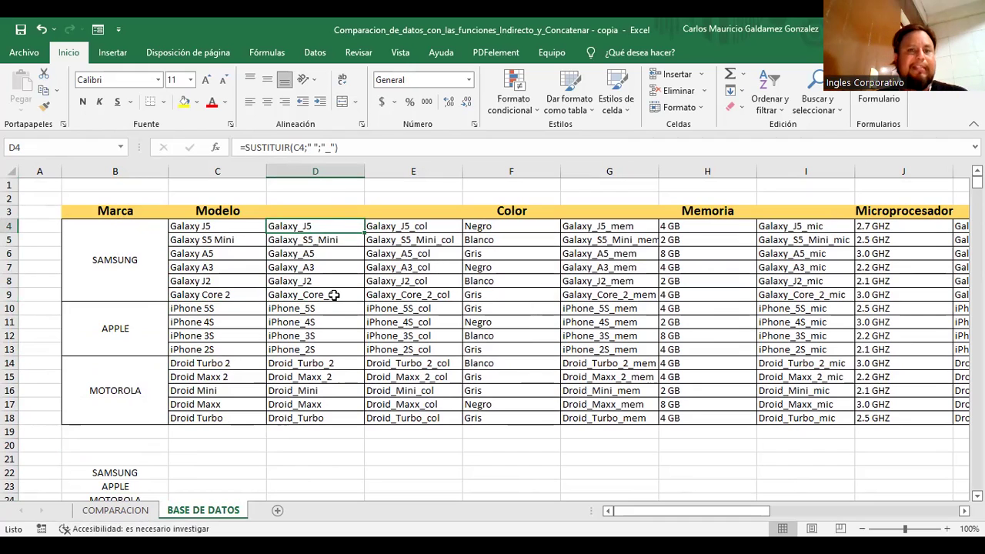
{"action": "left_click", "coordinate": [267, 149]}
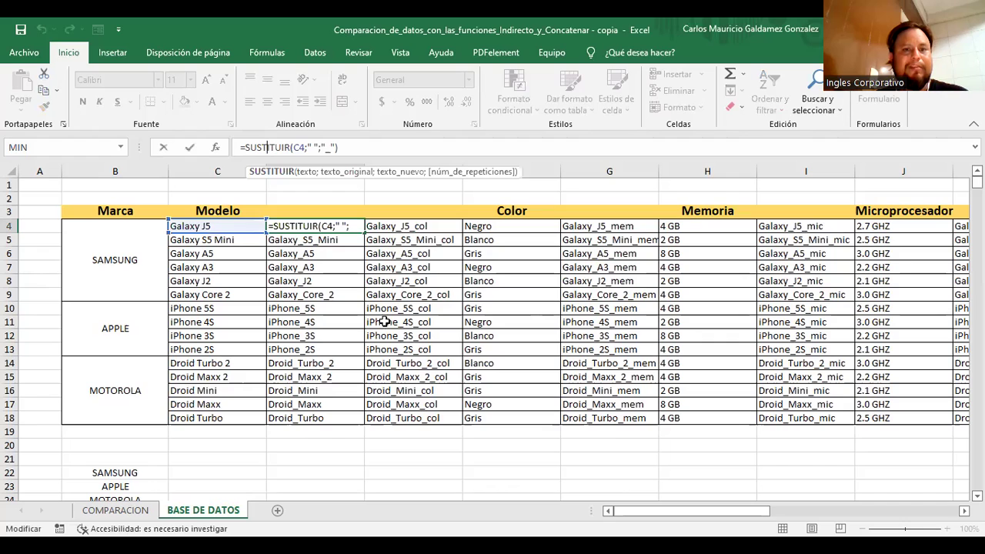
{"action": "key", "text": "Escape"}
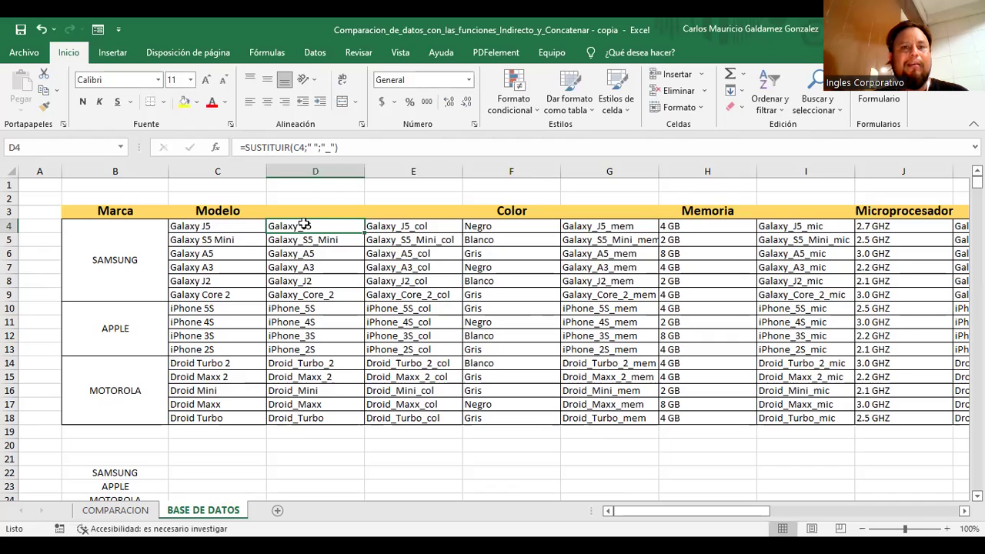
{"action": "left_click", "coordinate": [397, 226]}
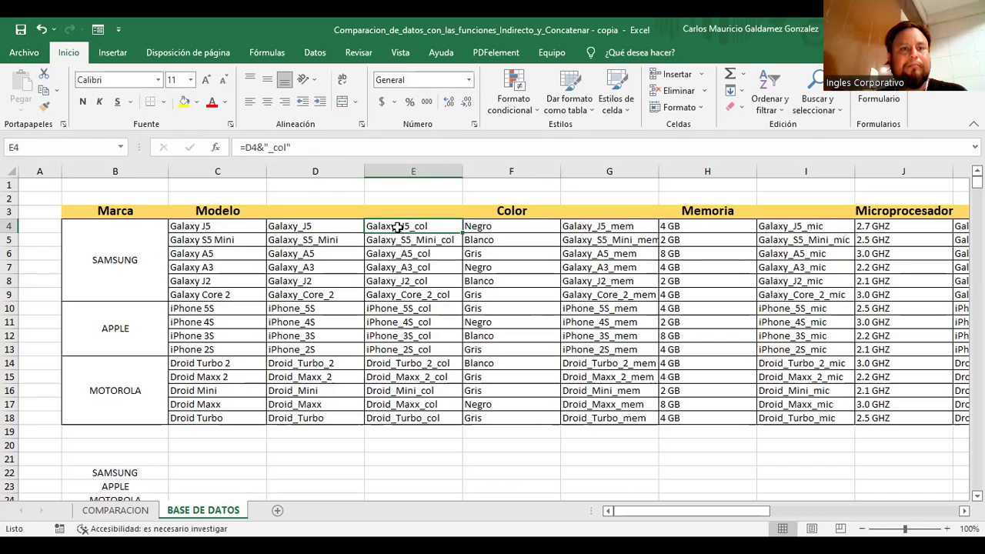
{"action": "left_click", "coordinate": [331, 225]}
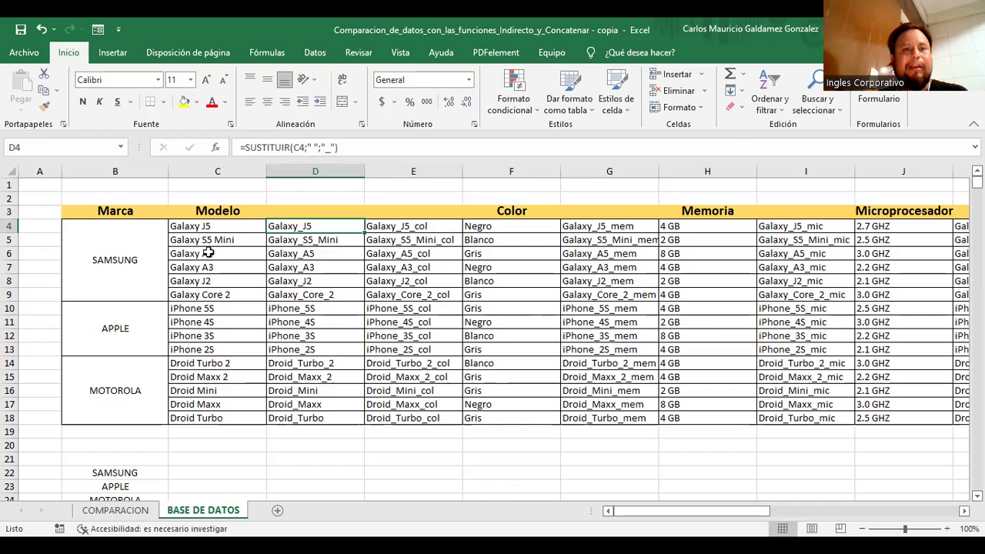
Compare the Modelo names in column C with the helper formulas in D4 and E4 and the Color cell F4
{"action": "left_click_drag", "start_coordinate": [197, 226], "coordinate": [202, 405]}
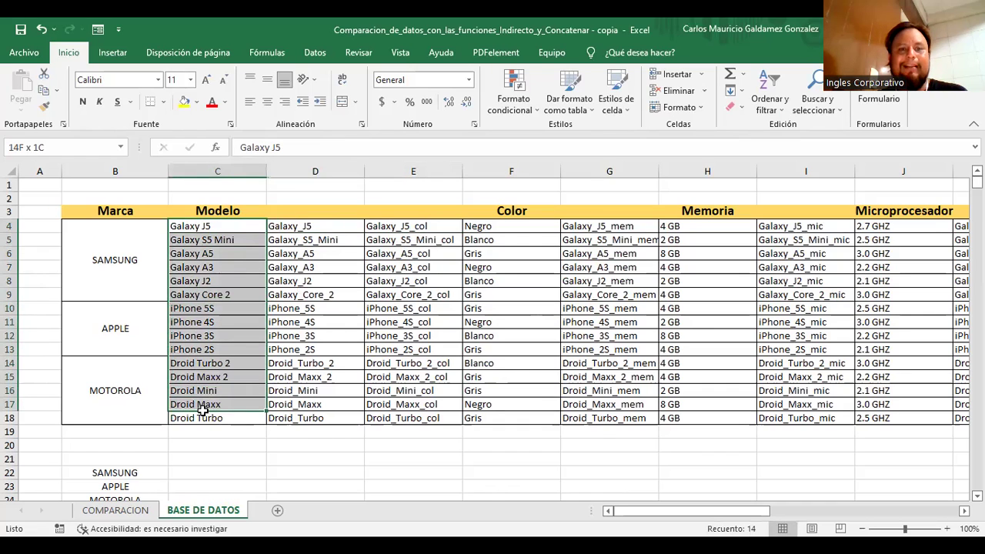
{"action": "left_click", "coordinate": [288, 227]}
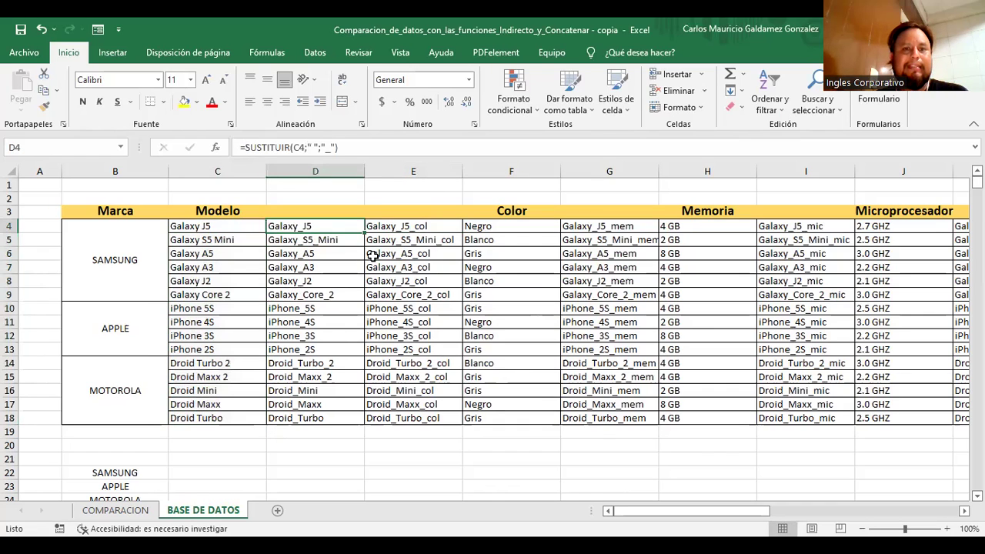
{"action": "left_click", "coordinate": [403, 226]}
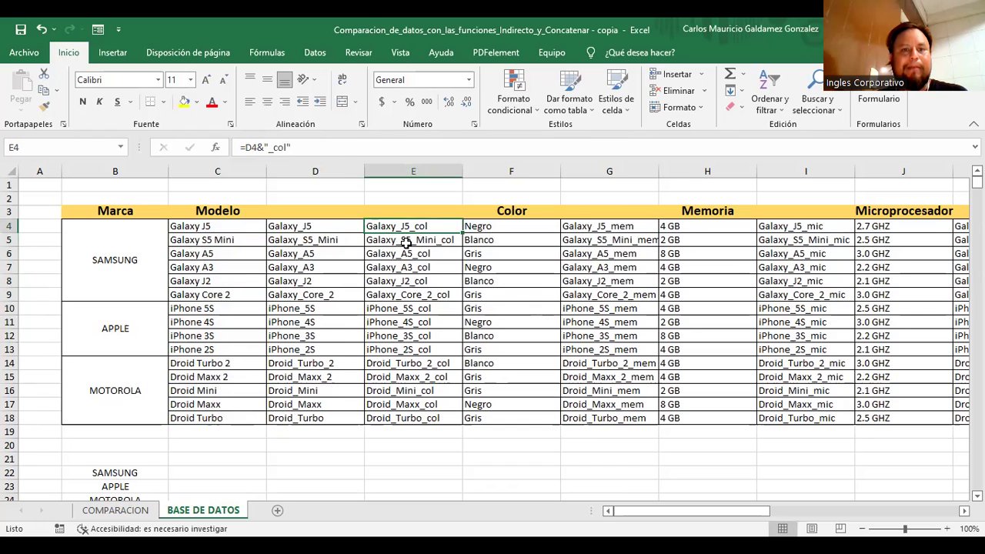
{"action": "left_click", "coordinate": [492, 230]}
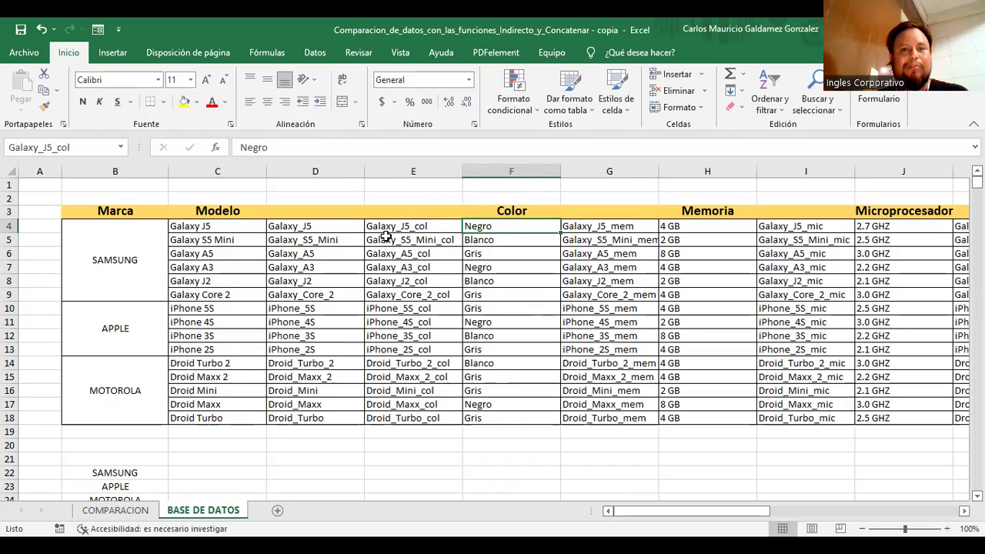
{"action": "left_click", "coordinate": [304, 226]}
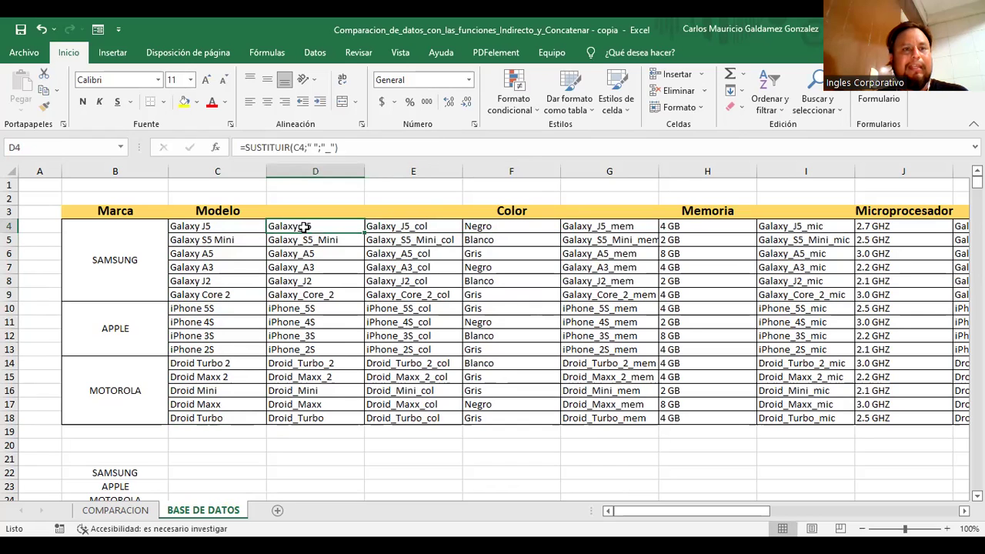
Check the defined names of the Galaxy J5 value cells in row 4, from Color through Descuento
{"action": "left_click", "coordinate": [497, 230]}
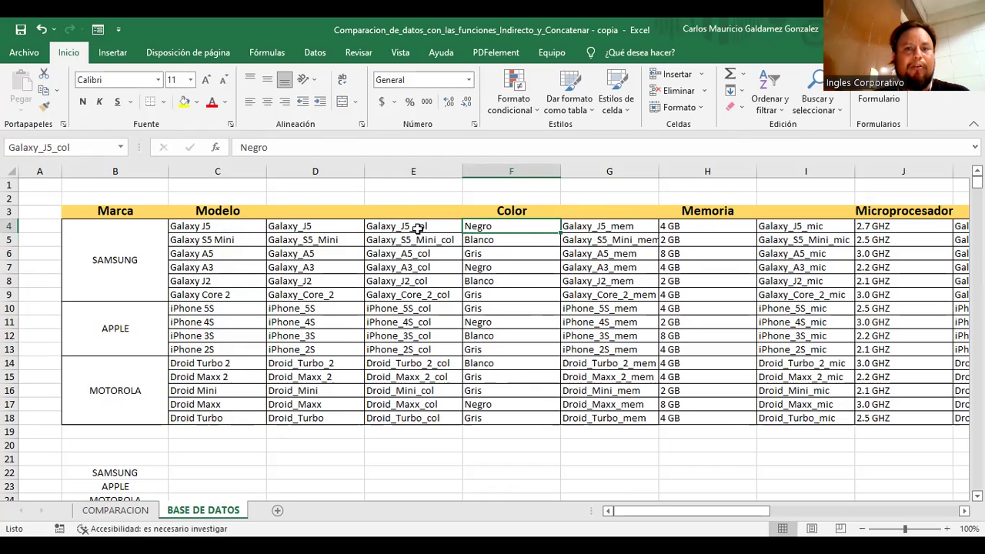
{"action": "left_click", "coordinate": [696, 225]}
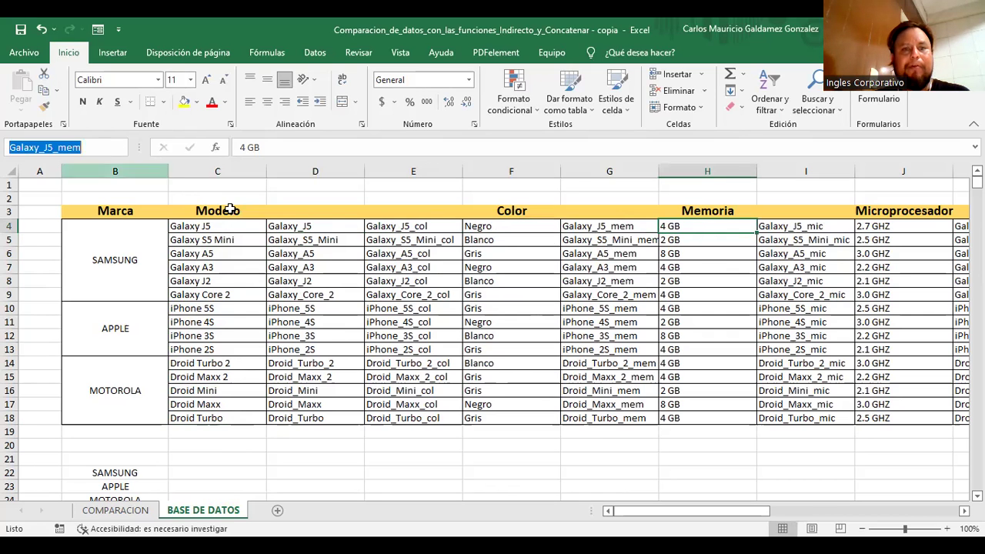
{"action": "left_click", "coordinate": [871, 229]}
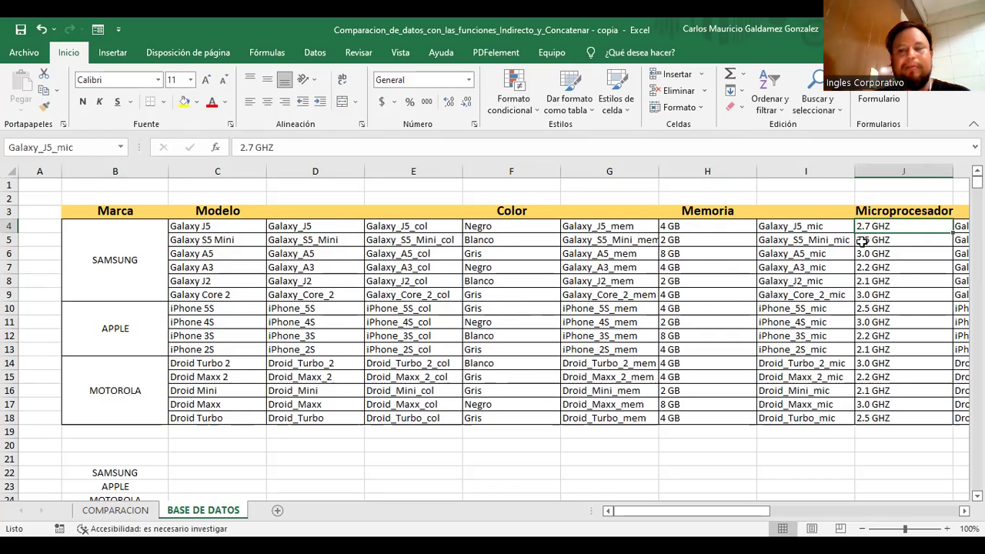
{"action": "key", "text": "Right"}
{"action": "key", "text": "Right"}
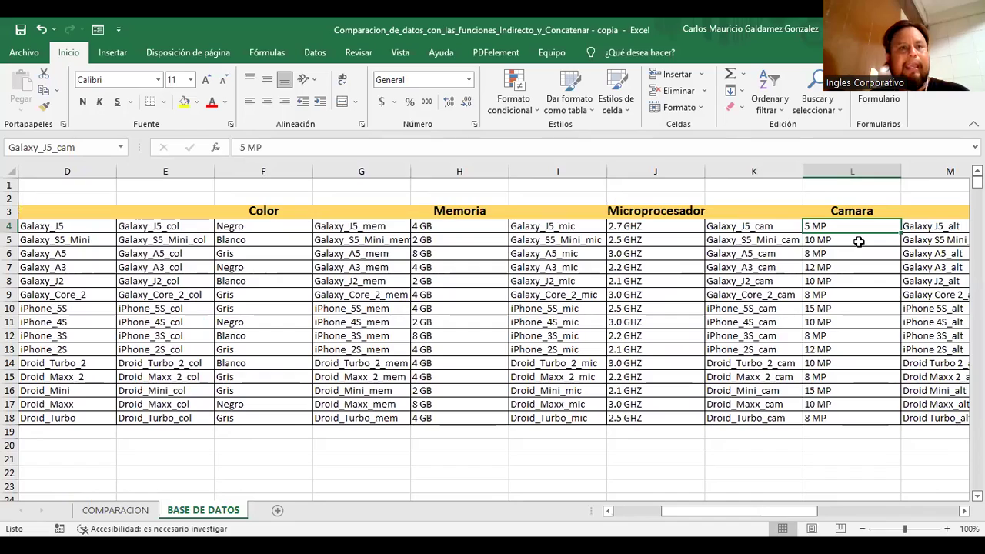
{"action": "key", "text": "Right"}
{"action": "key", "text": "Right"}
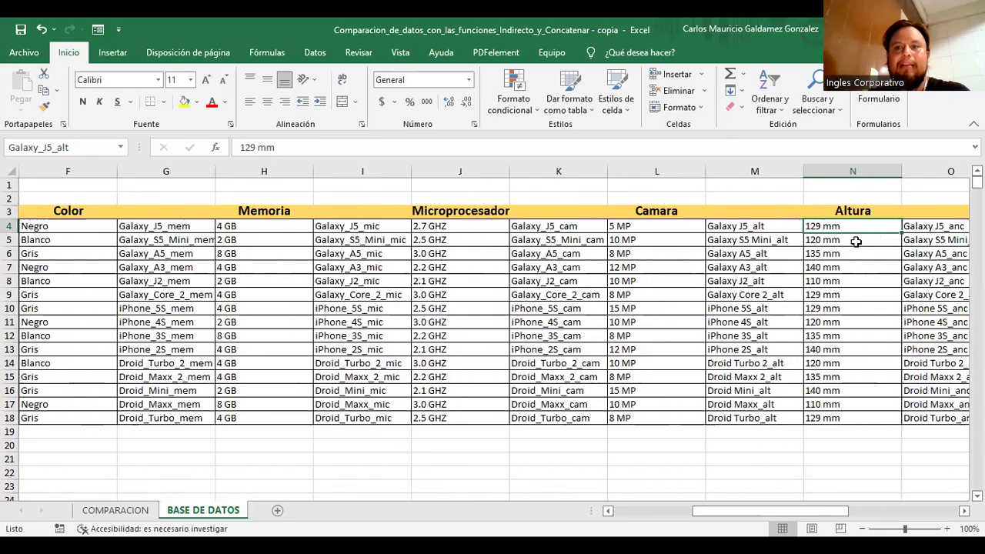
{"action": "key", "text": "Right"}
{"action": "key", "text": "Right"}
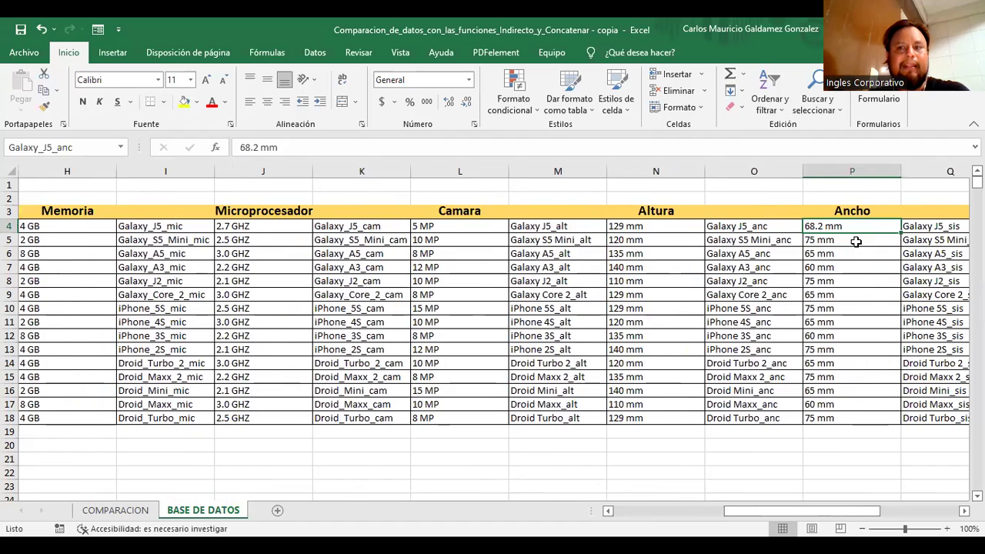
{"action": "key", "text": "Right"}
{"action": "key", "text": "Right"}
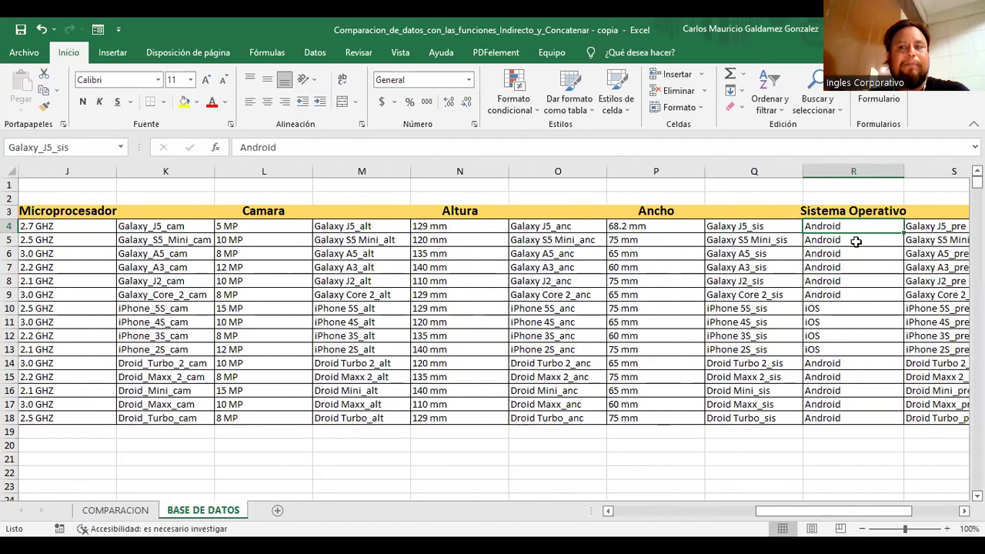
{"action": "key", "text": "Right"}
{"action": "key", "text": "Right"}
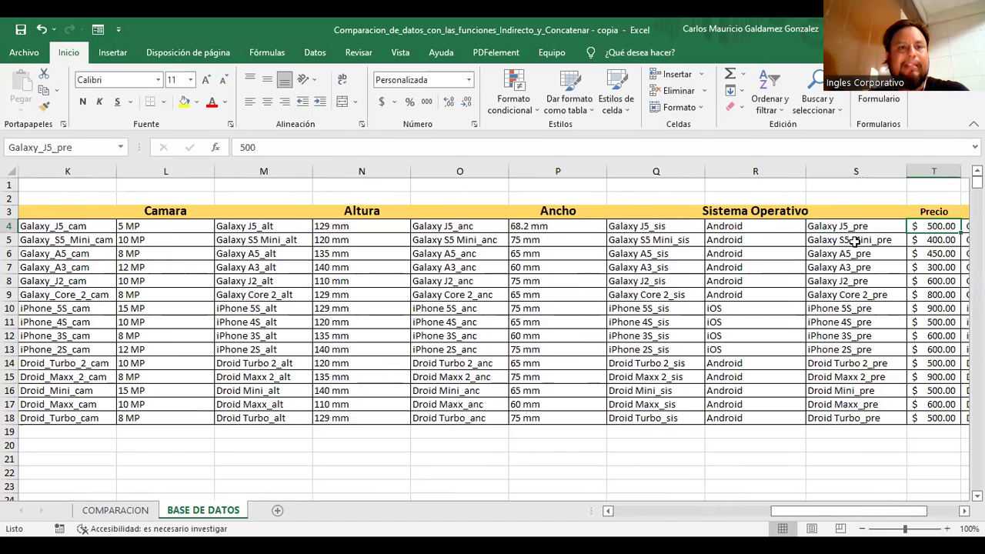
{"action": "key", "text": "Right"}
{"action": "key", "text": "Right"}
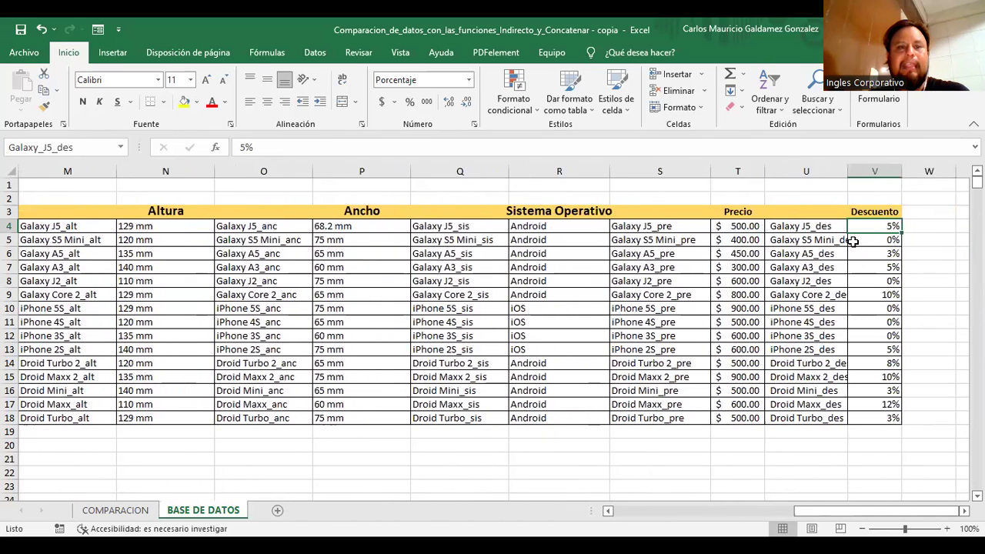
Autofit the widths of columns C through J, from Modelo to Microprocesador, to their contents
{"action": "left_click", "coordinate": [922, 214]}
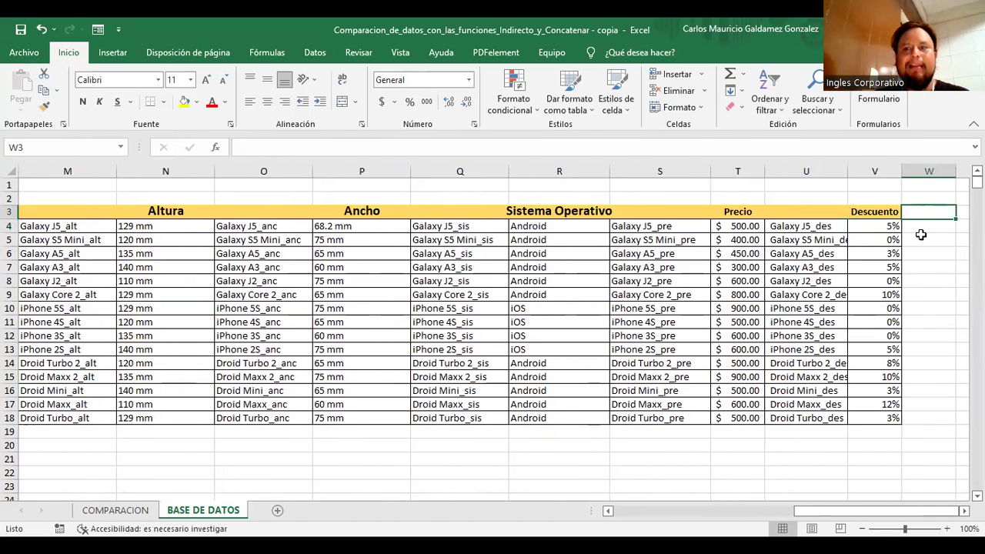
{"action": "key", "text": "Down"}
{"action": "key", "text": "Left"}
{"action": "key", "text": "Left"}
{"action": "key", "text": "Left"}
{"action": "key", "text": "Left"}
{"action": "key", "text": "Left"}
{"action": "key", "text": "Left"}
{"action": "key", "text": "Left"}
{"action": "key", "text": "Left"}
{"action": "key", "text": "Left"}
{"action": "key", "text": "Left"}
{"action": "key", "text": "Left"}
{"action": "key", "text": "Left"}
{"action": "key", "text": "Left"}
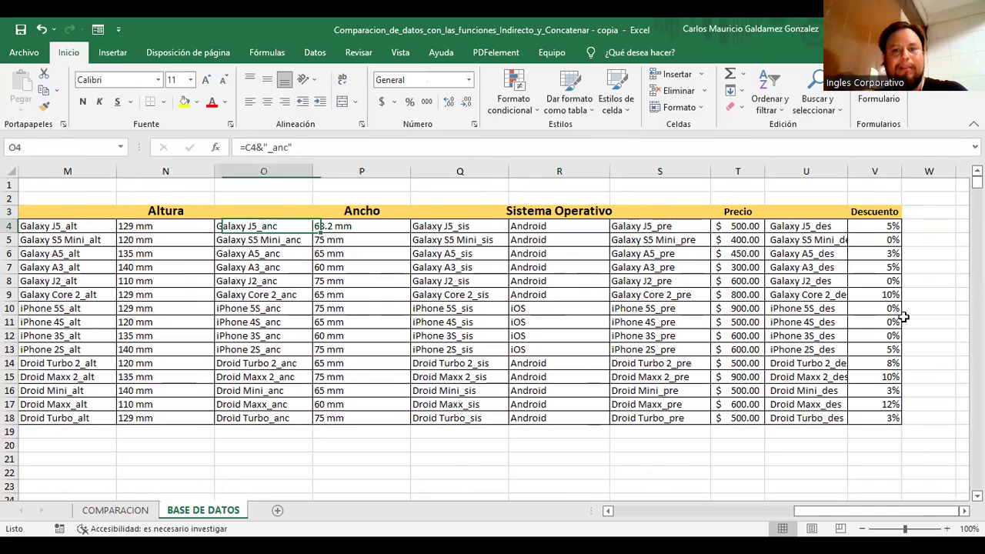
{"action": "key", "text": "Left"}
{"action": "key", "text": "Left"}
{"action": "key", "text": "Left"}
{"action": "key", "text": "Left"}
{"action": "key", "text": "Left"}
{"action": "key", "text": "Left"}
{"action": "key", "text": "Left"}
{"action": "key", "text": "Left"}
{"action": "key", "text": "Left"}
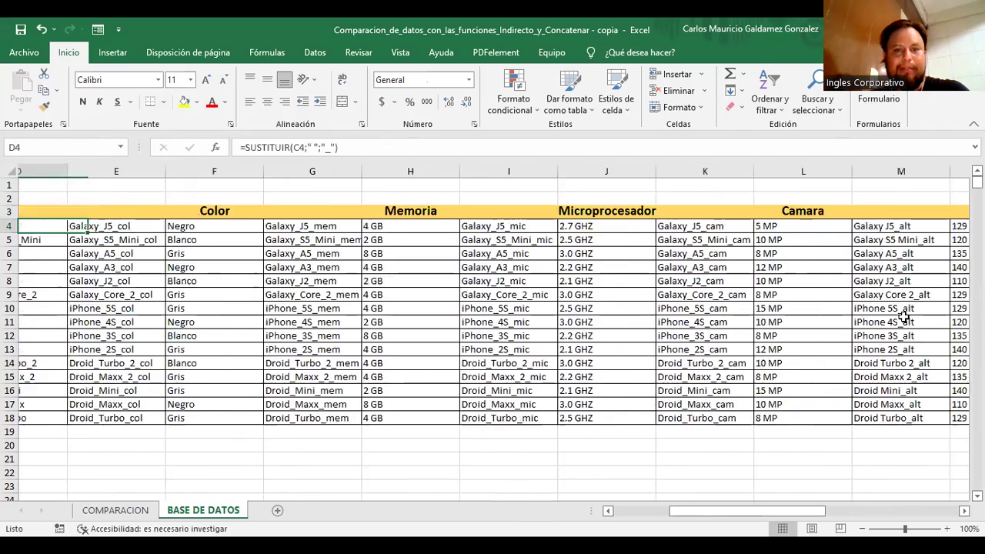
{"action": "double_click", "coordinate": [266, 172]}
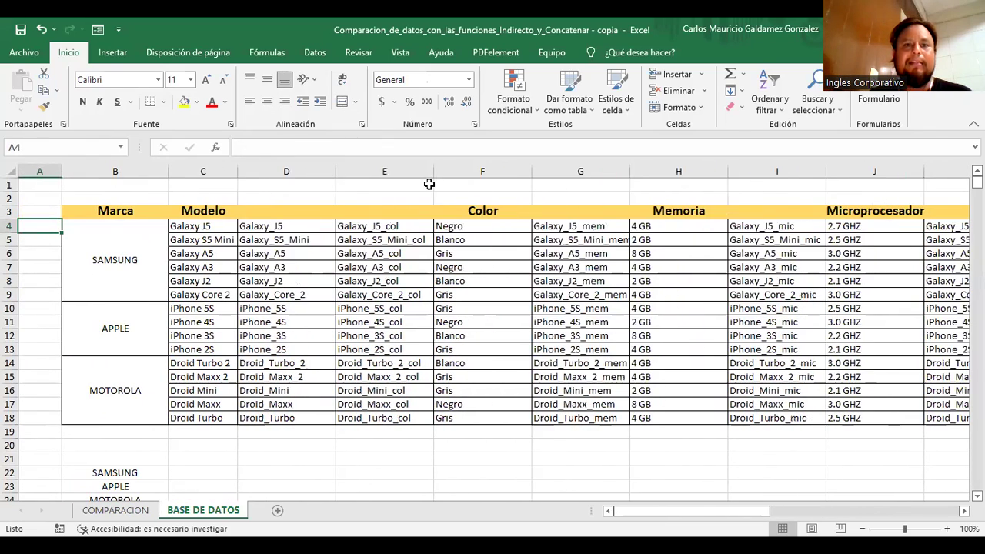
{"action": "double_click", "coordinate": [335, 171]}
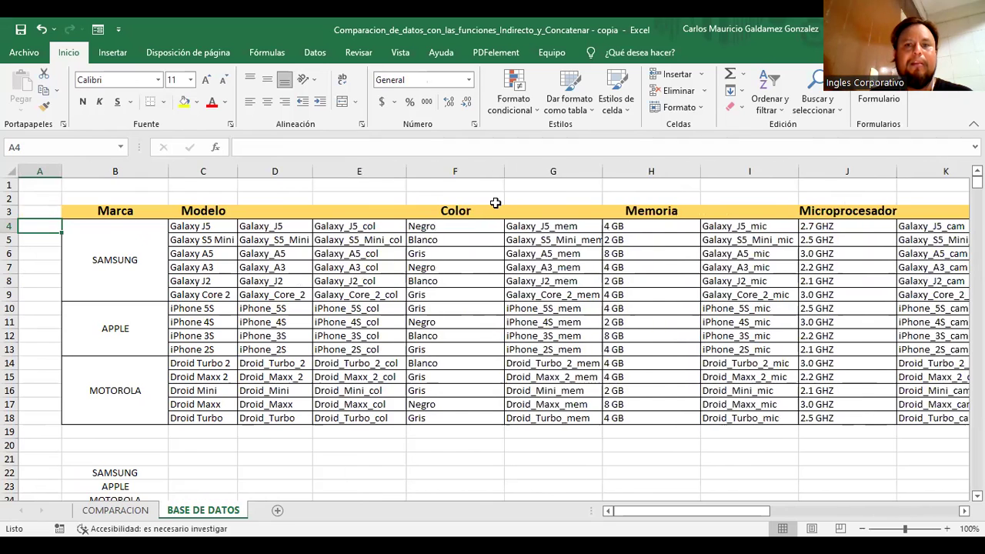
{"action": "double_click", "coordinate": [508, 171]}
{"action": "double_click", "coordinate": [541, 172]}
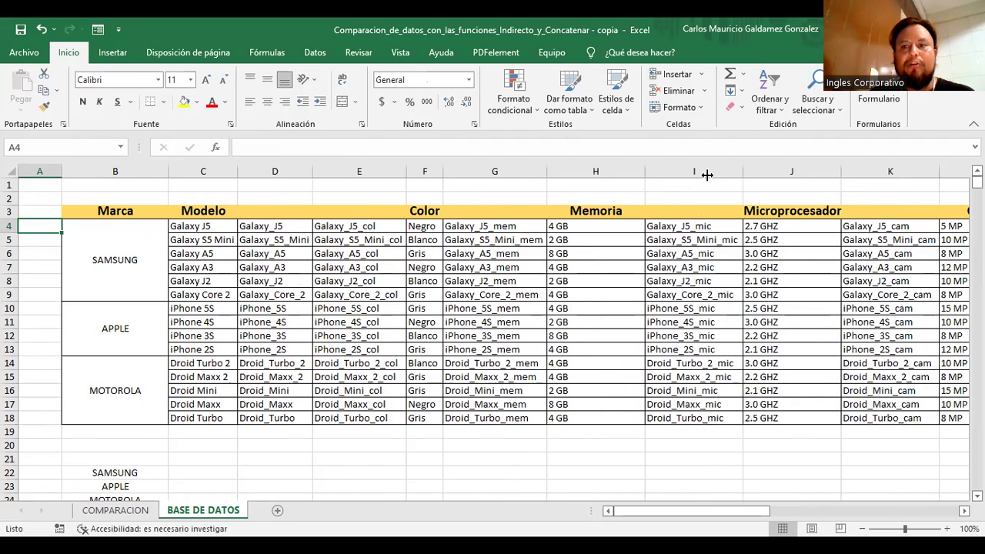
{"action": "double_click", "coordinate": [645, 172]}
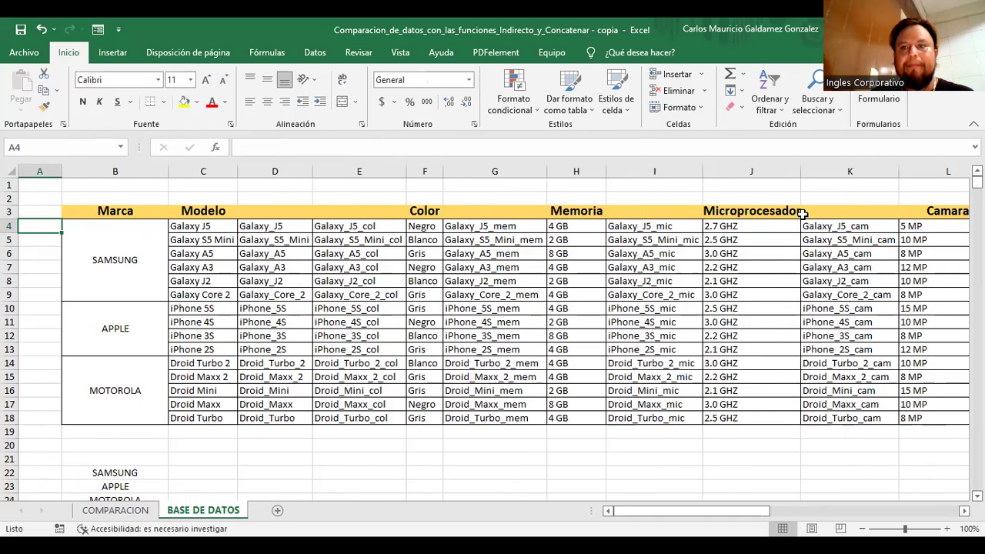
{"action": "double_click", "coordinate": [800, 171]}
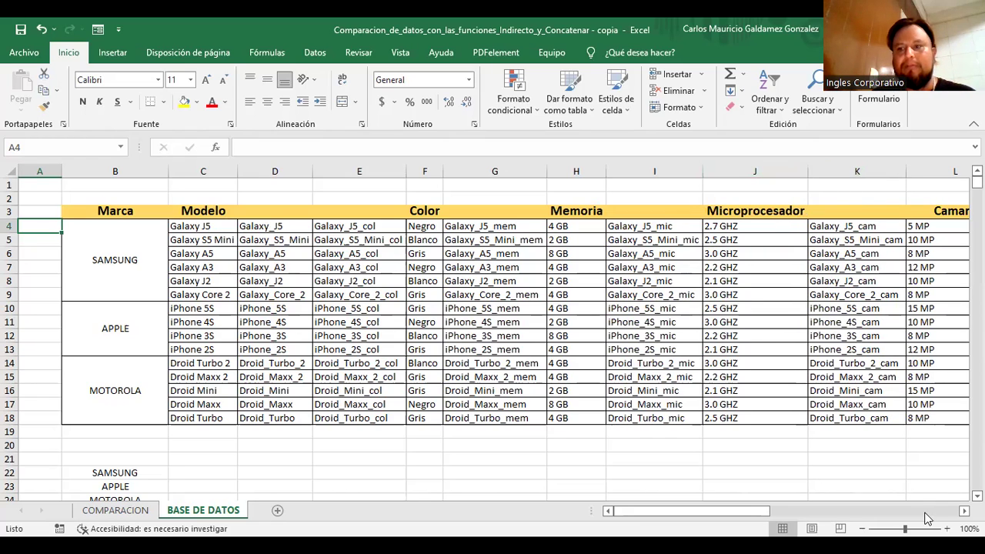
Autofit the widths of columns L through P, from Camara to Ancho, to their contents
{"action": "scroll", "coordinate": [750, 218], "scroll_direction": "right", "scroll_amount": 3}
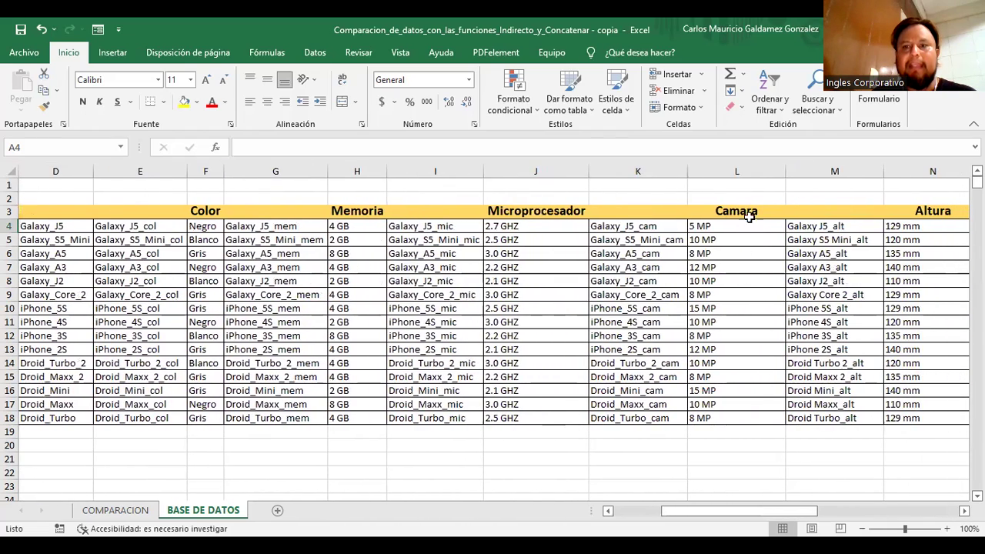
{"action": "double_click", "coordinate": [785, 171]}
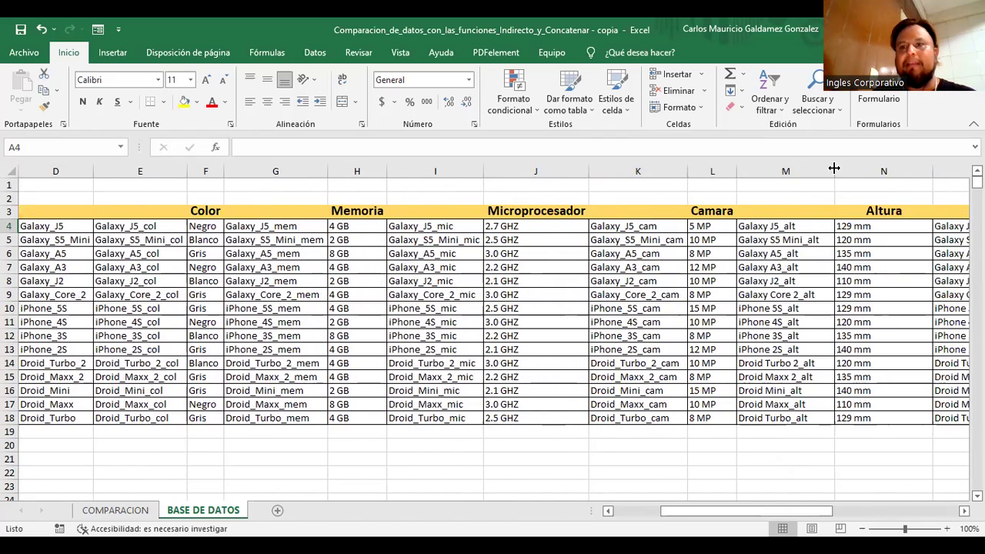
{"action": "double_click", "coordinate": [834, 171]}
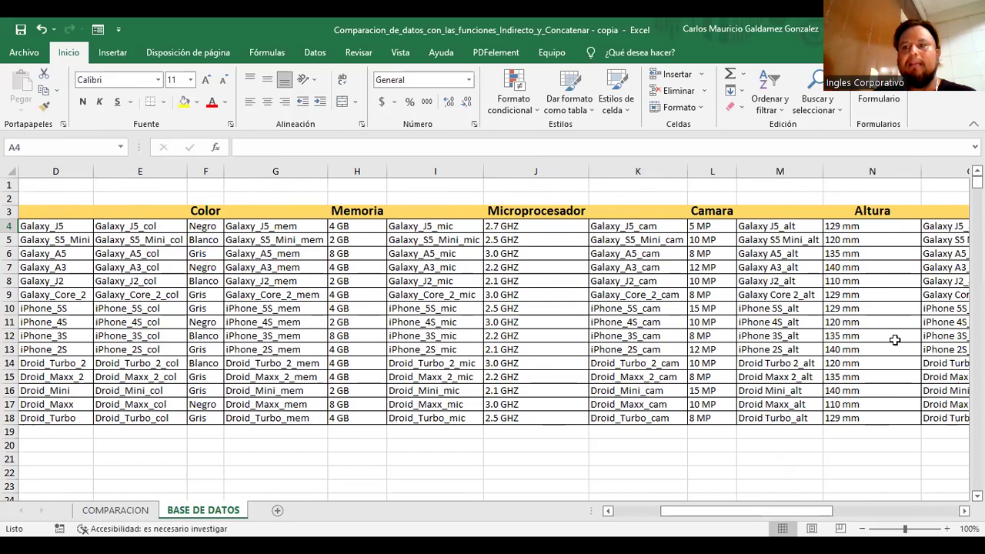
{"action": "double_click", "coordinate": [921, 171]}
{"action": "scroll", "coordinate": [897, 341], "scroll_direction": "right", "scroll_amount": 1}
{"action": "scroll", "coordinate": [873, 274], "scroll_direction": "right", "scroll_amount": 1}
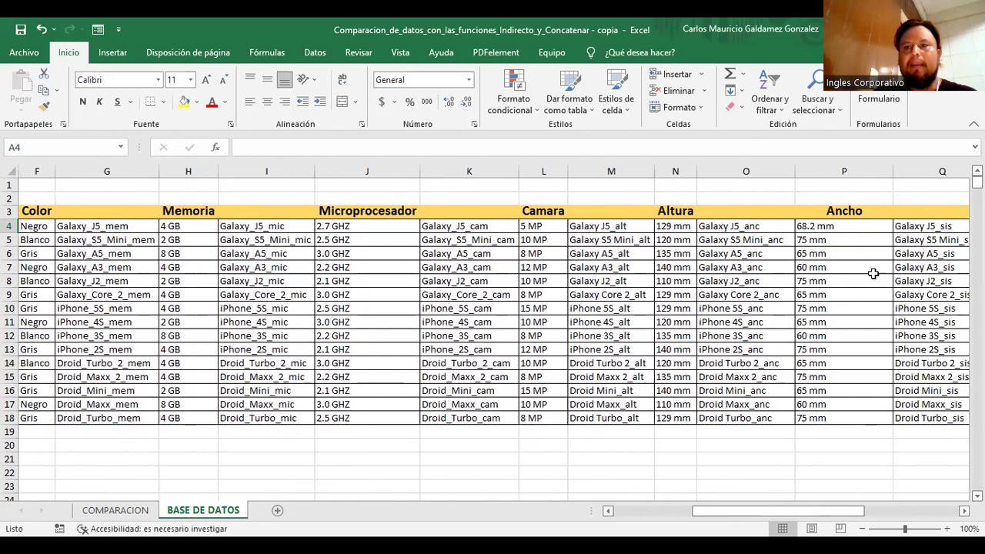
{"action": "double_click", "coordinate": [795, 171]}
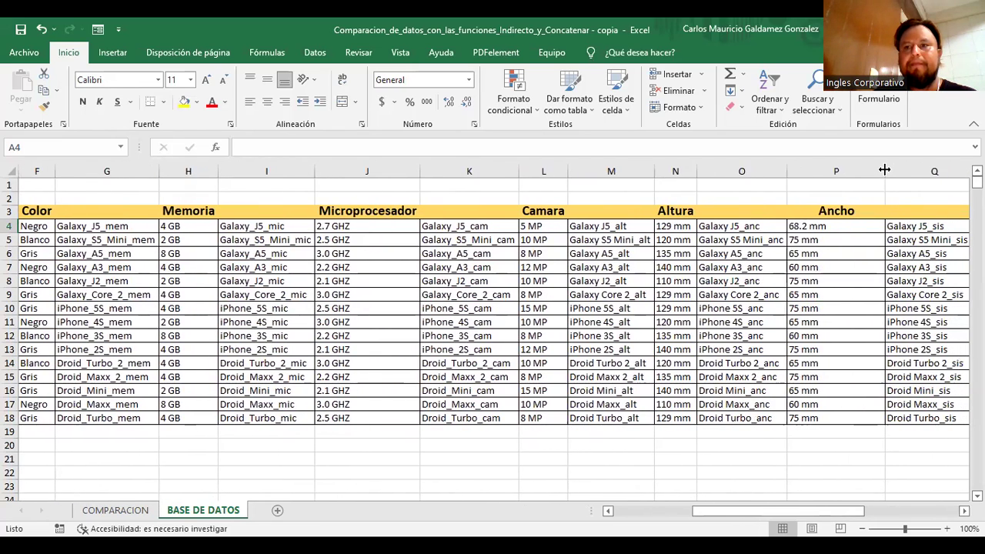
{"action": "double_click", "coordinate": [885, 170]}
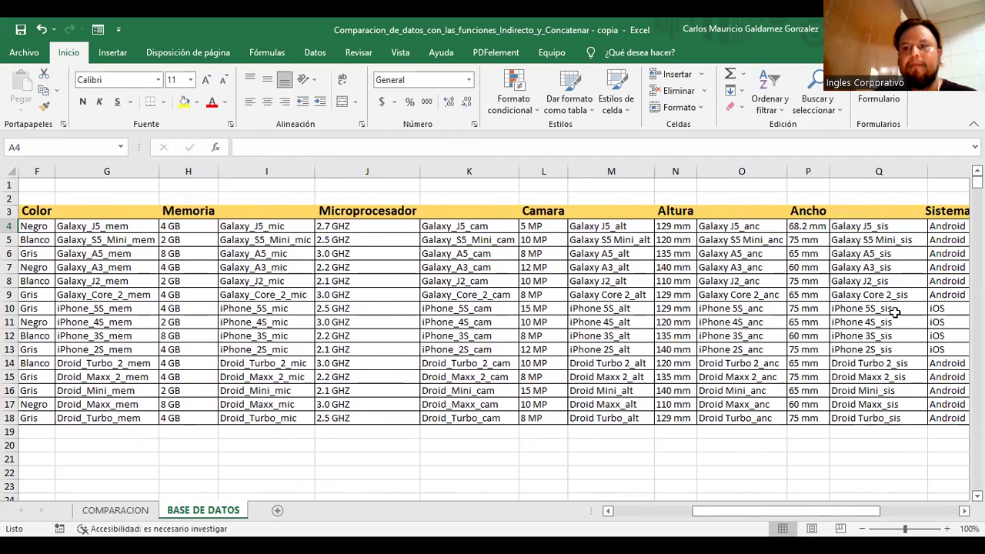
Autofit columns Q through U, from the _sis names before Sistema Operativo to the _des names before Descuento
{"action": "scroll", "coordinate": [895, 309], "scroll_direction": "right", "scroll_amount": 2}
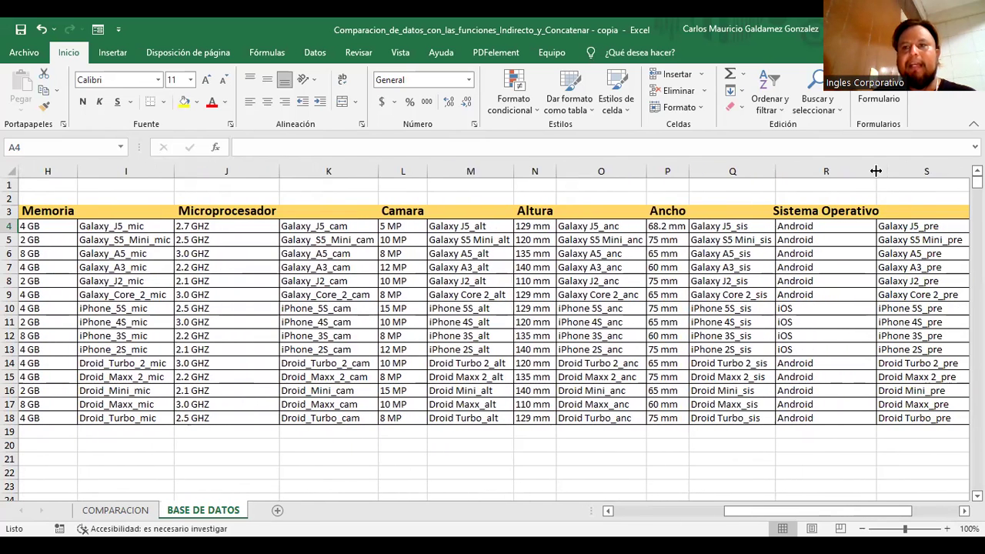
{"action": "scroll", "coordinate": [870, 300], "scroll_direction": "right", "scroll_amount": 1}
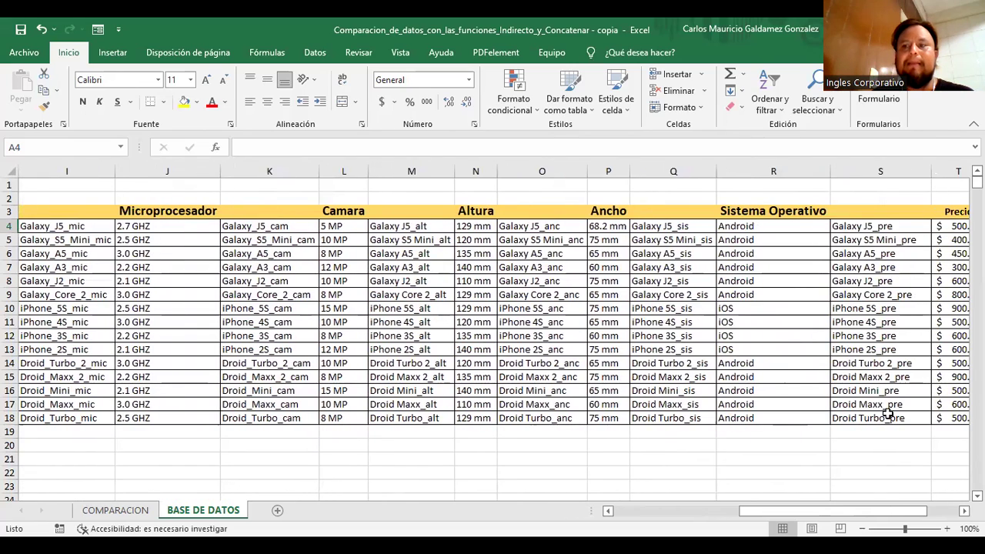
{"action": "scroll", "coordinate": [861, 280], "scroll_direction": "right", "scroll_amount": 2}
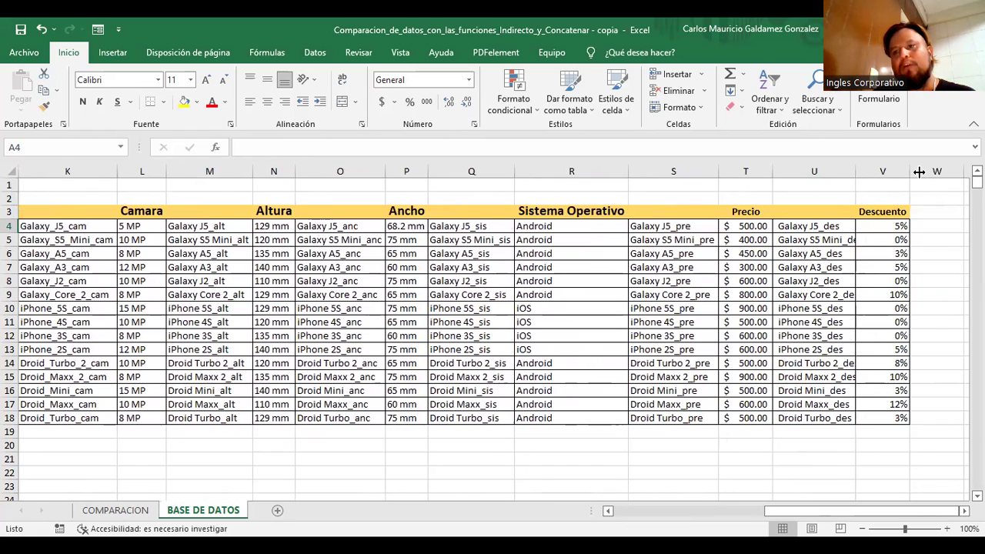
{"action": "double_click", "coordinate": [857, 173]}
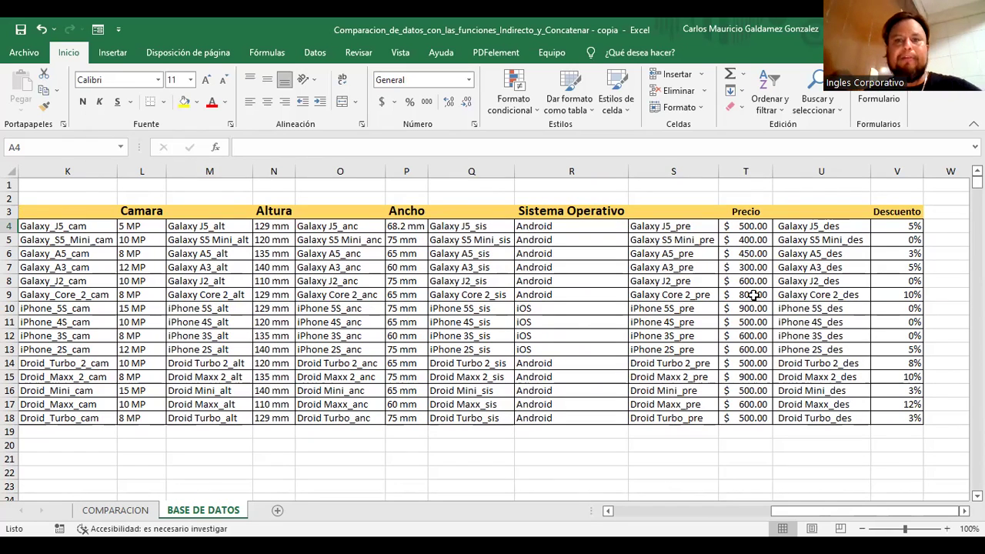
On the COMPARACION sheet, move the comparison table C9:L11 so that it starts at cell B10
{"action": "left_click", "coordinate": [636, 514]}
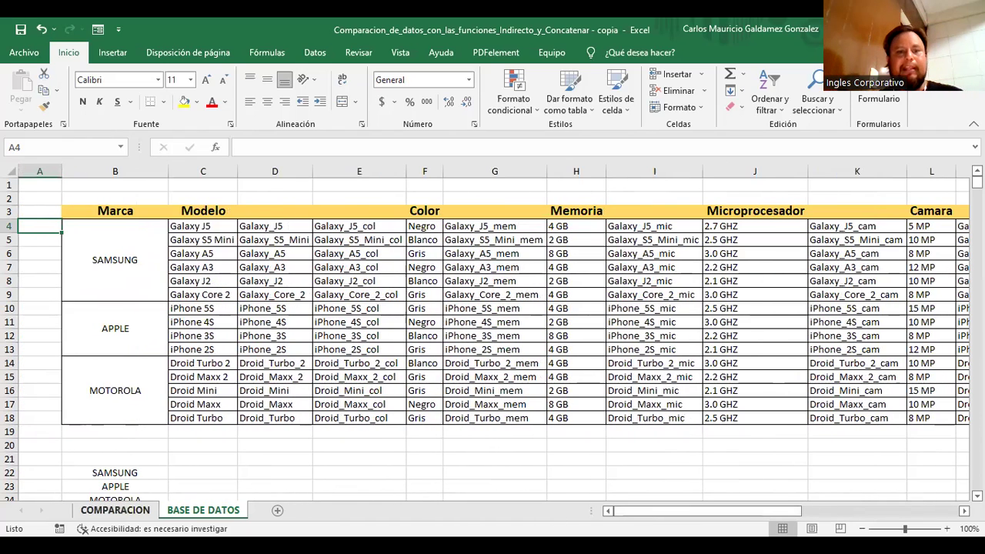
{"action": "left_click", "coordinate": [107, 511]}
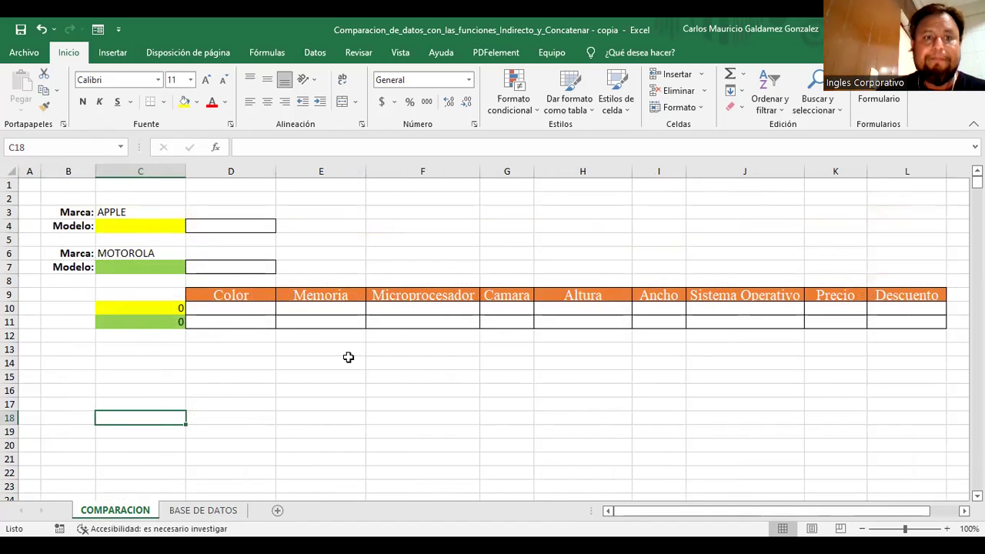
{"action": "left_click_drag", "start_coordinate": [144, 299], "coordinate": [878, 334]}
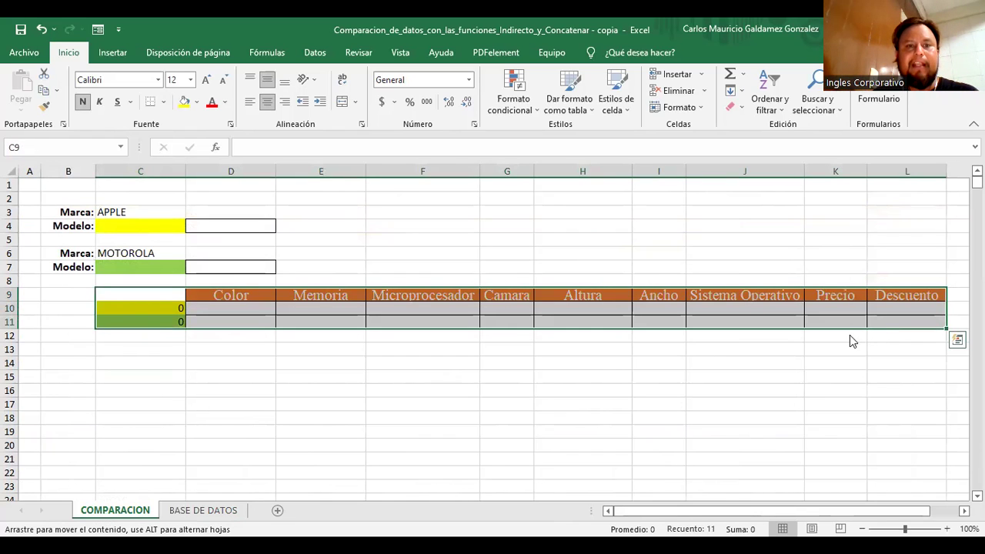
{"action": "left_click_drag", "start_coordinate": [847, 336], "coordinate": [773, 349]}
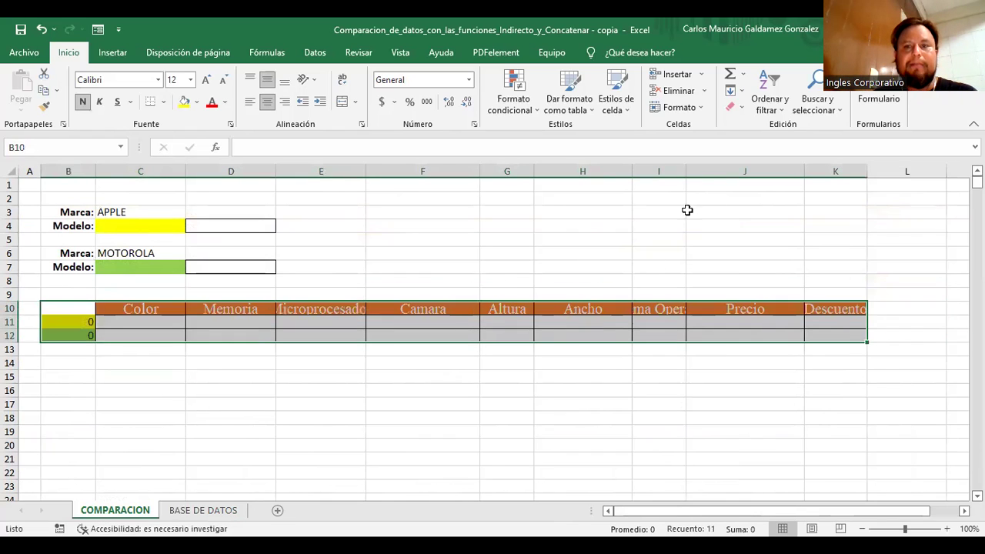
Adjust the comparison table's column widths to fit headers such as Microprocesador and Sistema Operativo, and widen the Descuento column
{"action": "double_click", "coordinate": [687, 167]}
{"action": "left_click_drag", "start_coordinate": [629, 168], "coordinate": [620, 168]}
{"action": "left_click_drag", "start_coordinate": [528, 175], "coordinate": [420, 171]}
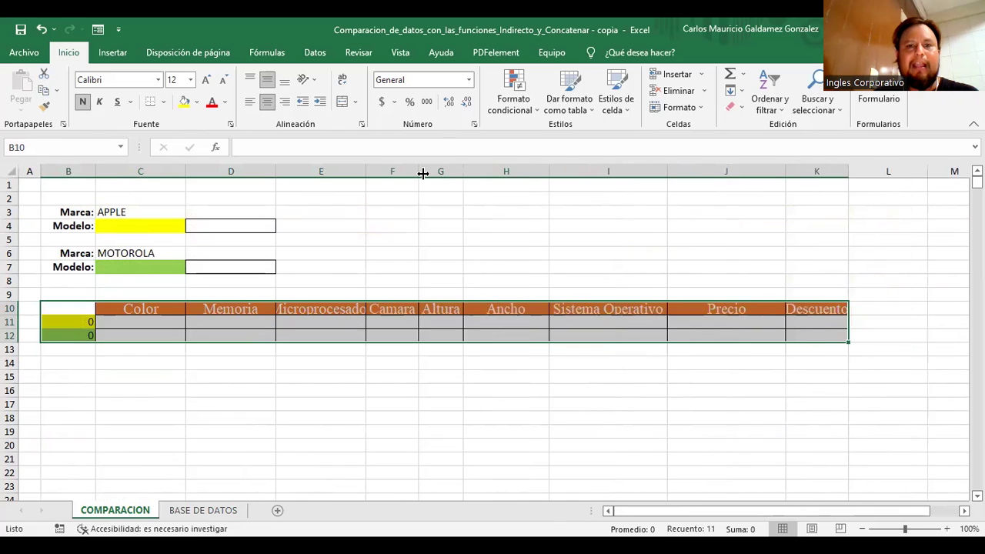
{"action": "double_click", "coordinate": [366, 173]}
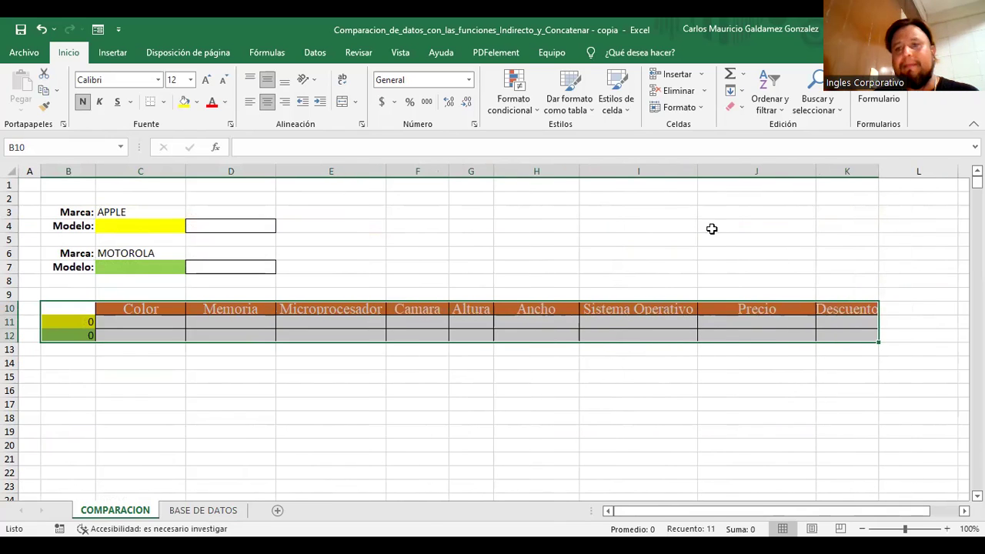
{"action": "double_click", "coordinate": [579, 171]}
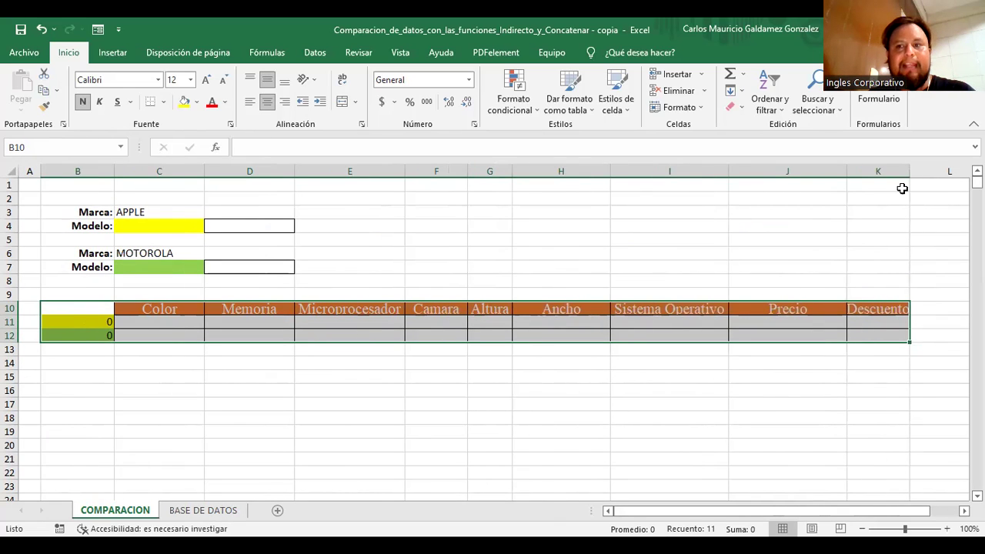
{"action": "left_click_drag", "start_coordinate": [910, 174], "coordinate": [930, 178]}
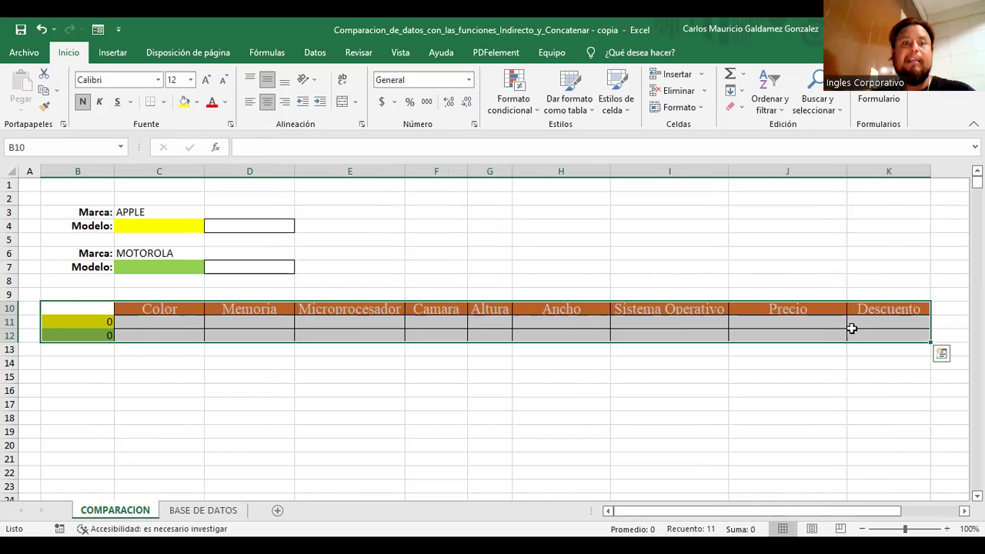
Set the first Marca in C3 to SAMSUNG and open the brand list of the second Marca in C6
{"action": "left_click", "coordinate": [135, 226]}
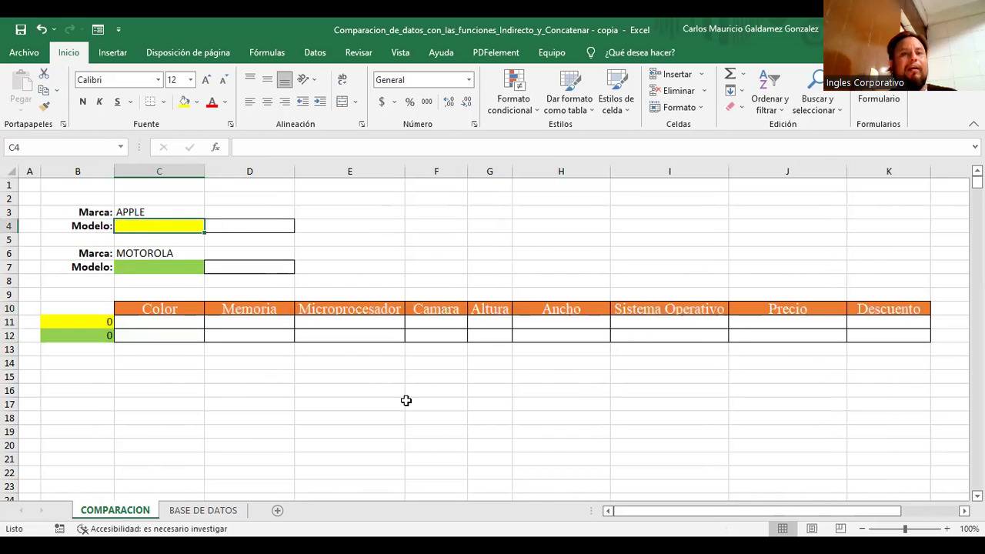
{"action": "left_click", "coordinate": [128, 211]}
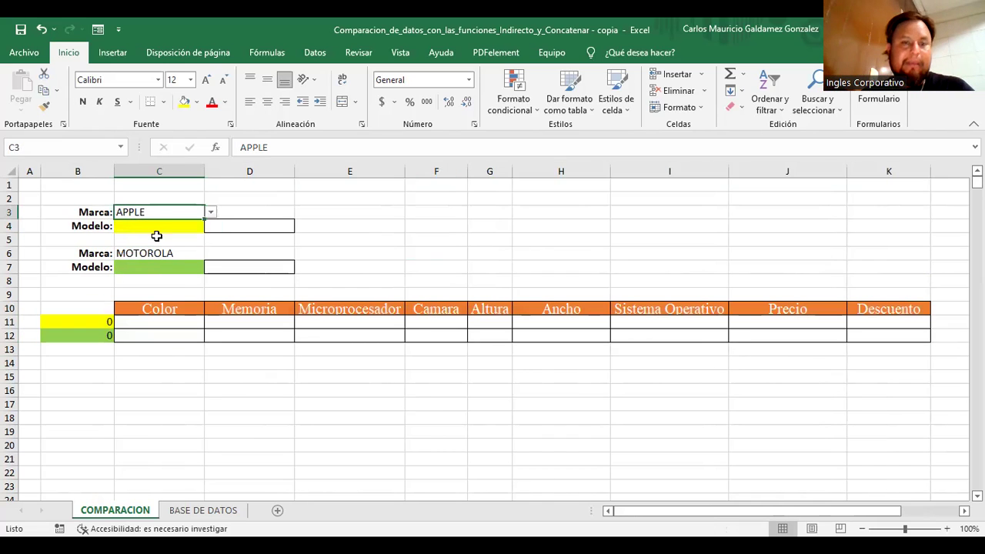
{"action": "left_click", "coordinate": [211, 214]}
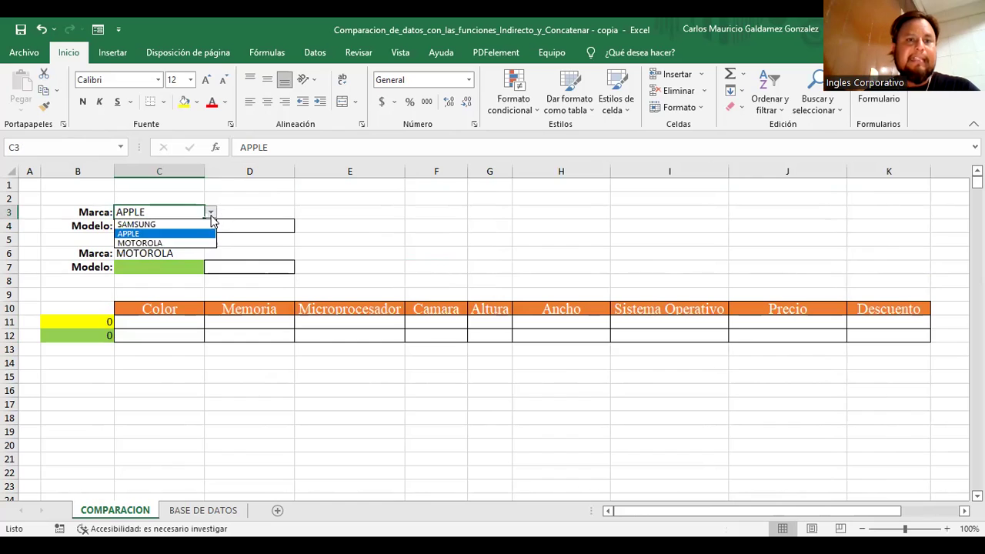
{"action": "left_click", "coordinate": [154, 224]}
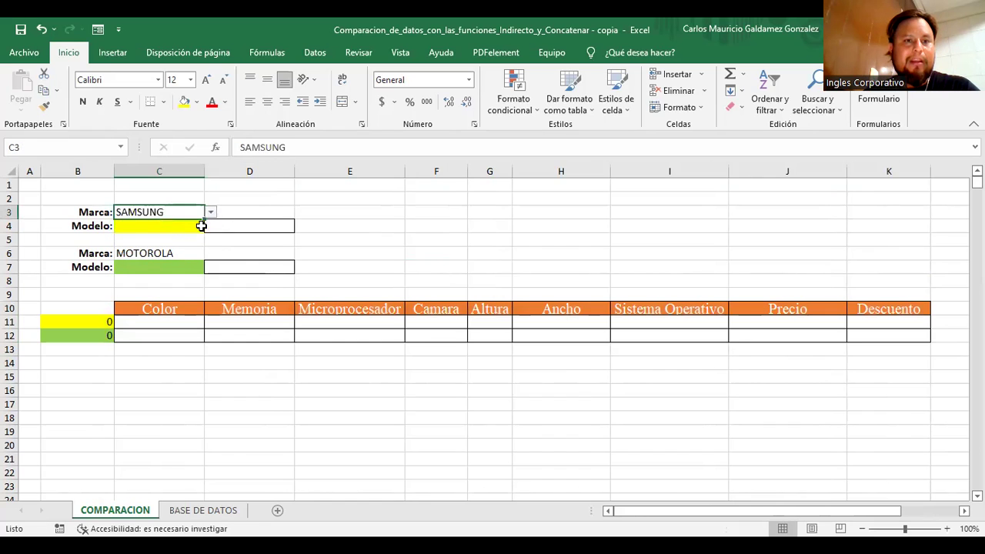
{"action": "left_click", "coordinate": [189, 255]}
{"action": "left_click", "coordinate": [211, 254]}
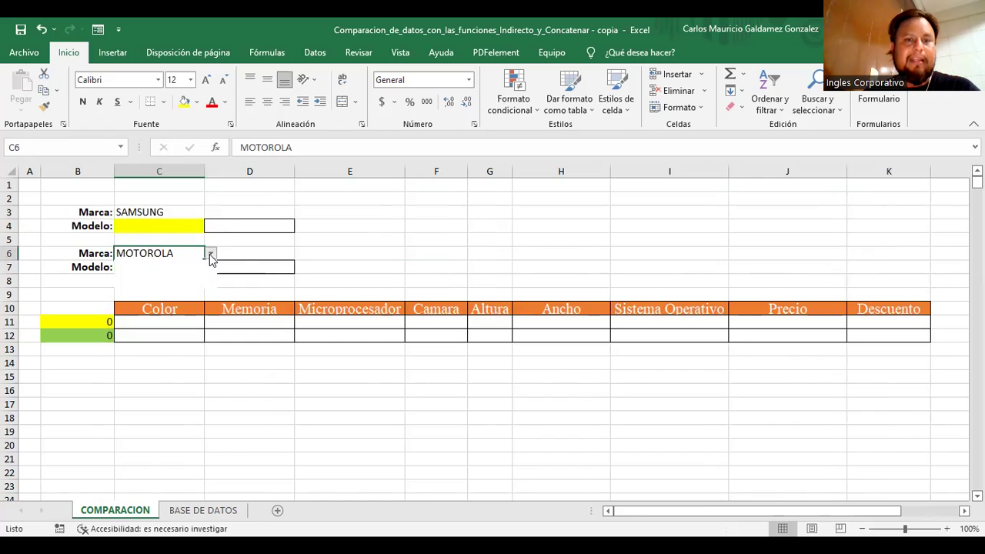
Check the data validation list source of the first Marca cell C3, then close the settings unchanged
{"action": "left_click", "coordinate": [194, 211]}
{"action": "left_click", "coordinate": [162, 210]}
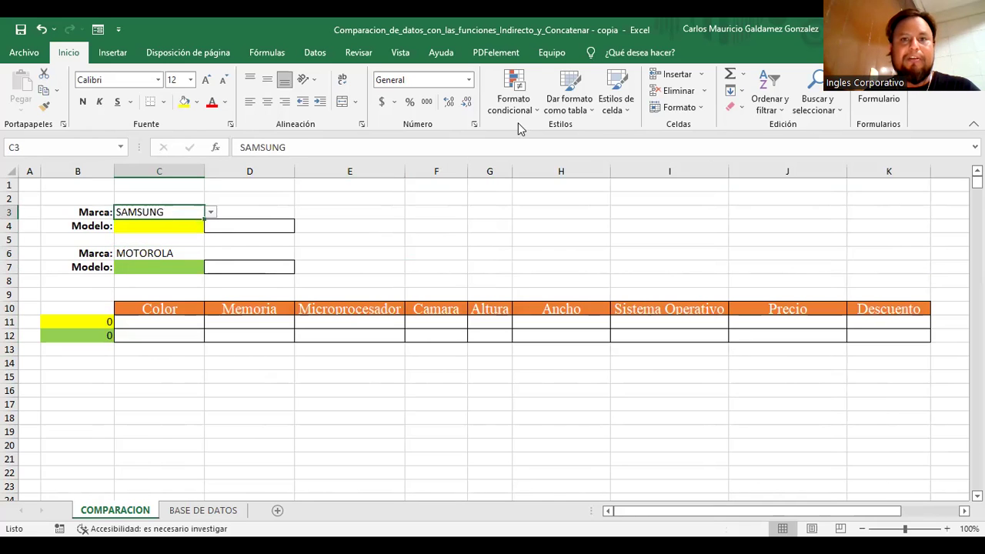
{"action": "scroll", "coordinate": [394, 99], "scroll_direction": "down", "scroll_amount": 2}
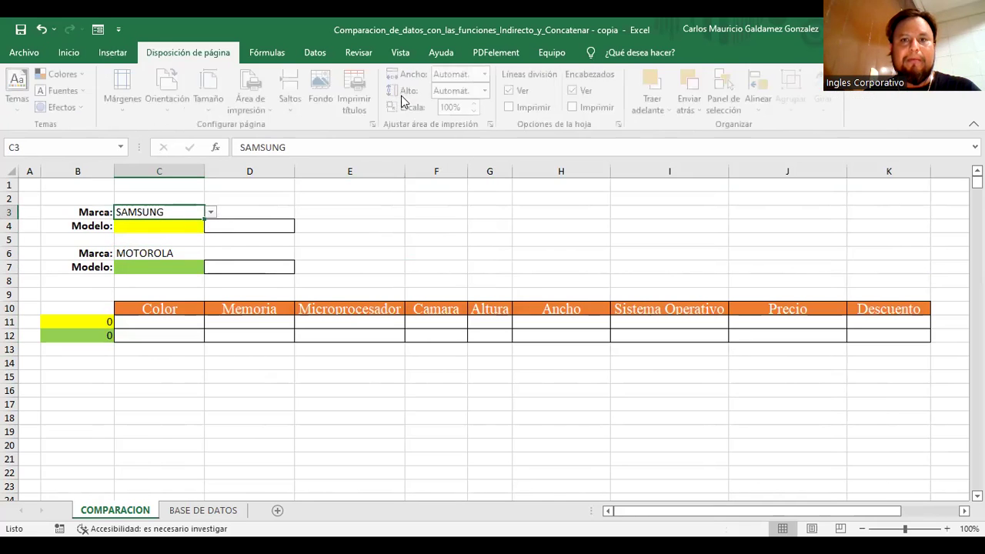
{"action": "scroll", "coordinate": [401, 100], "scroll_direction": "down", "scroll_amount": 2}
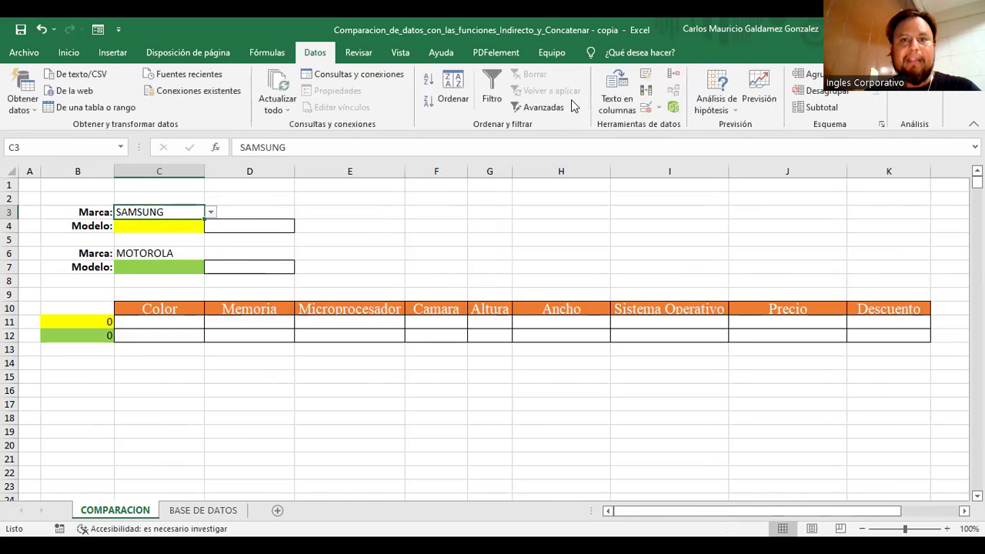
{"action": "scroll", "coordinate": [554, 104], "scroll_direction": "down", "scroll_amount": 1}
{"action": "scroll", "coordinate": [615, 108], "scroll_direction": "up", "scroll_amount": 1}
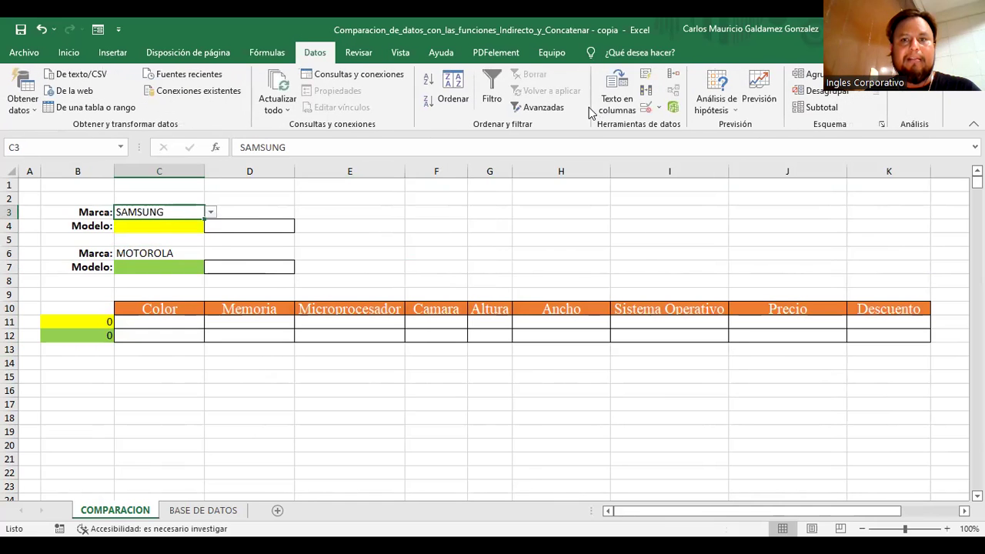
{"action": "left_click", "coordinate": [645, 110]}
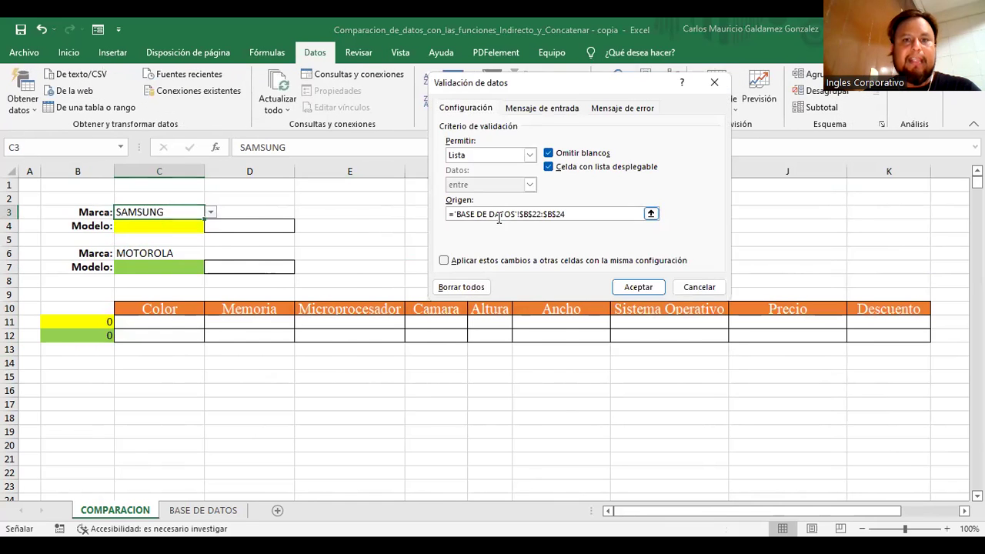
{"action": "left_click", "coordinate": [642, 213]}
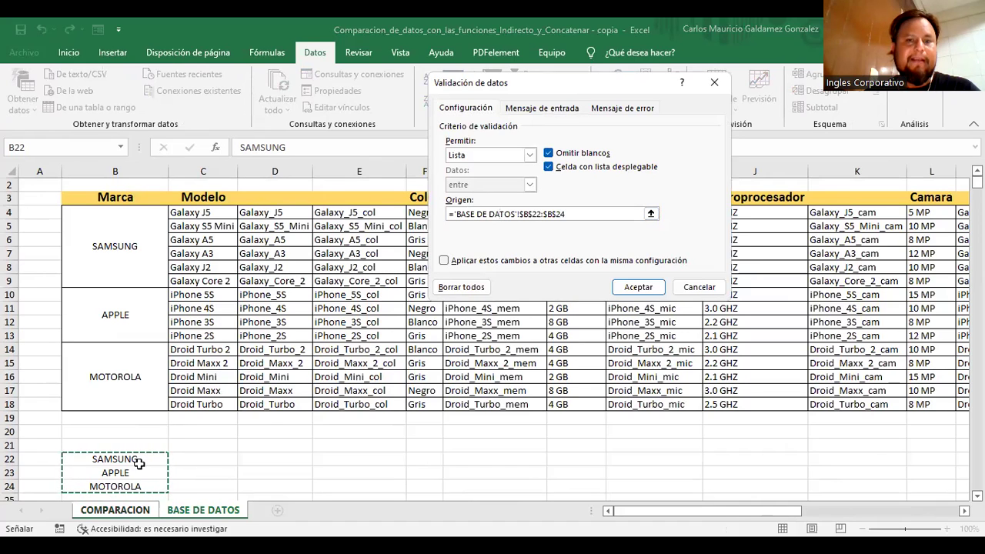
{"action": "left_click", "coordinate": [702, 287]}
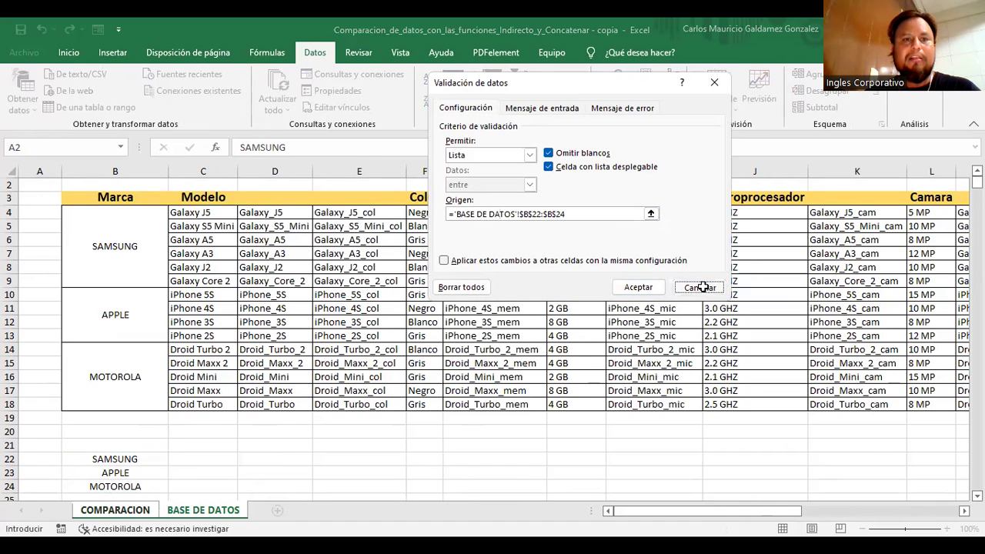
Check the data validation list source of the second Marca cell C6 and leave its settings unchanged
{"action": "left_click", "coordinate": [198, 254]}
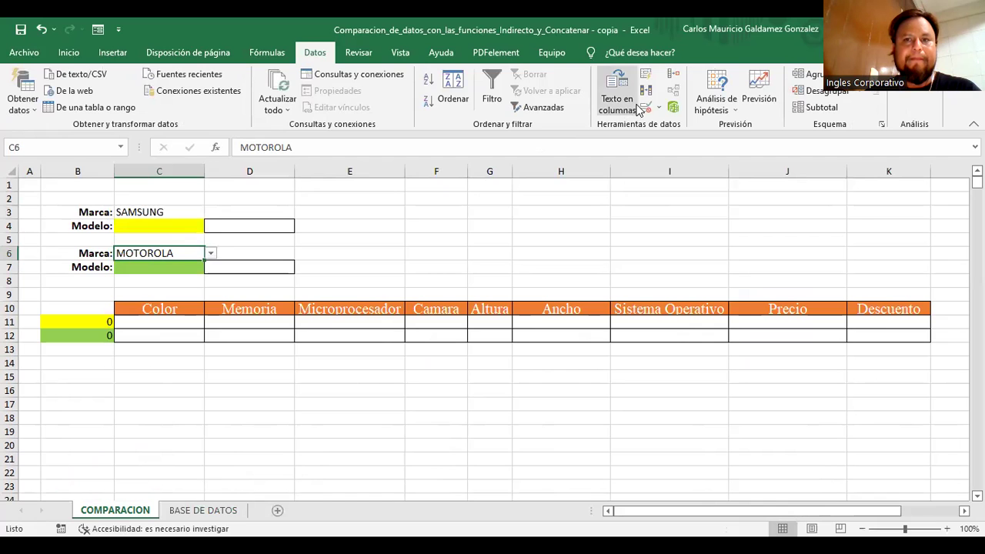
{"action": "left_click", "coordinate": [645, 108]}
{"action": "left_click", "coordinate": [631, 214]}
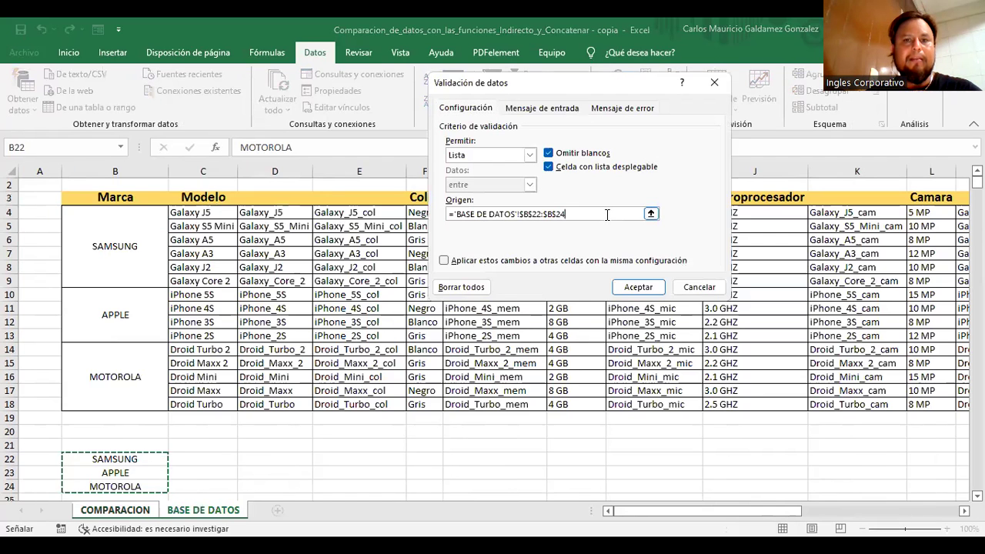
{"action": "left_click", "coordinate": [705, 283]}
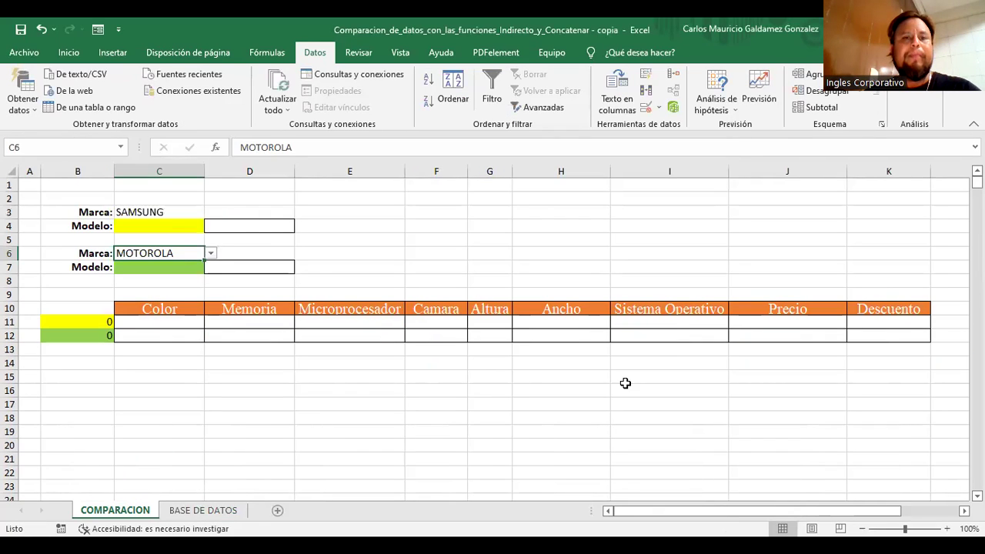
{"action": "left_click", "coordinate": [263, 227]}
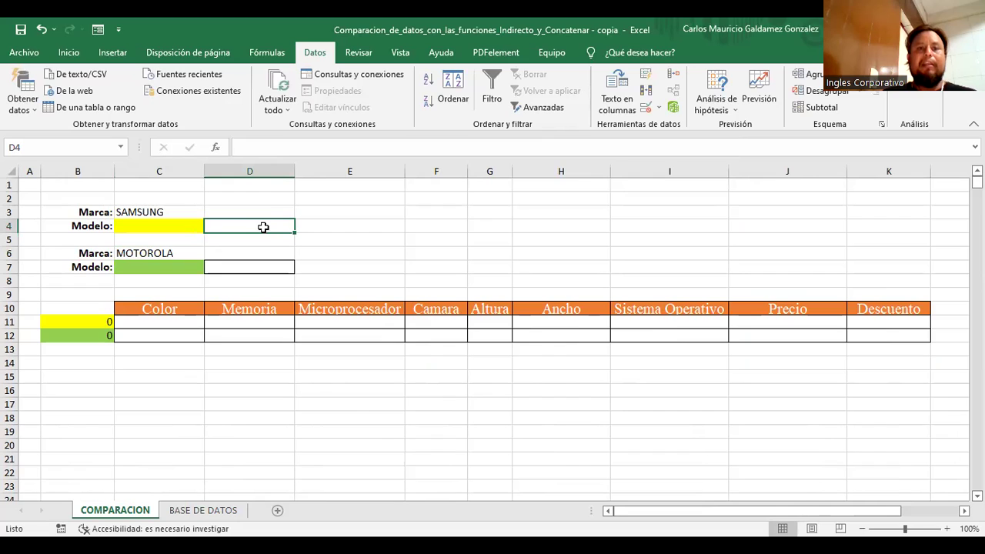
{"action": "type", "text": "="}
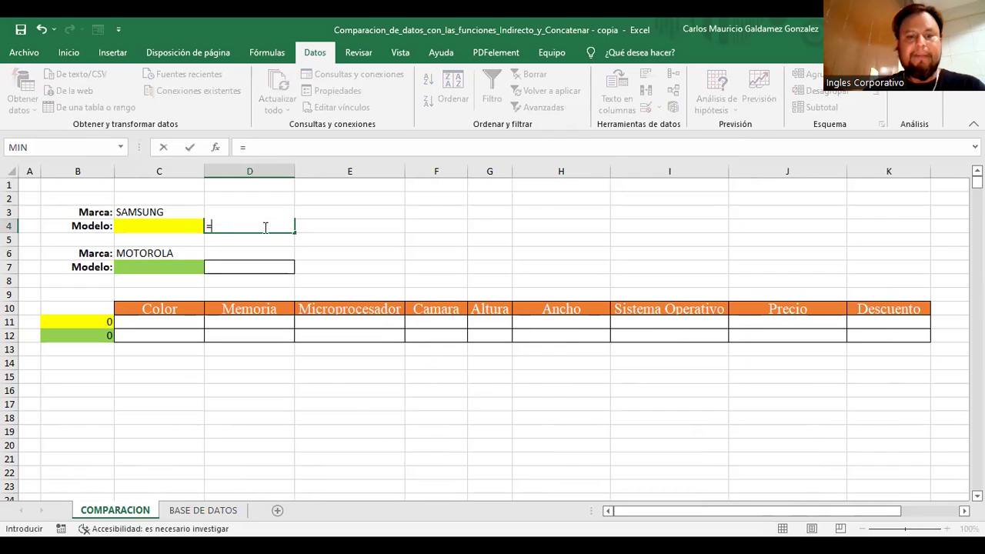
{"action": "key", "text": "BackSpace"}
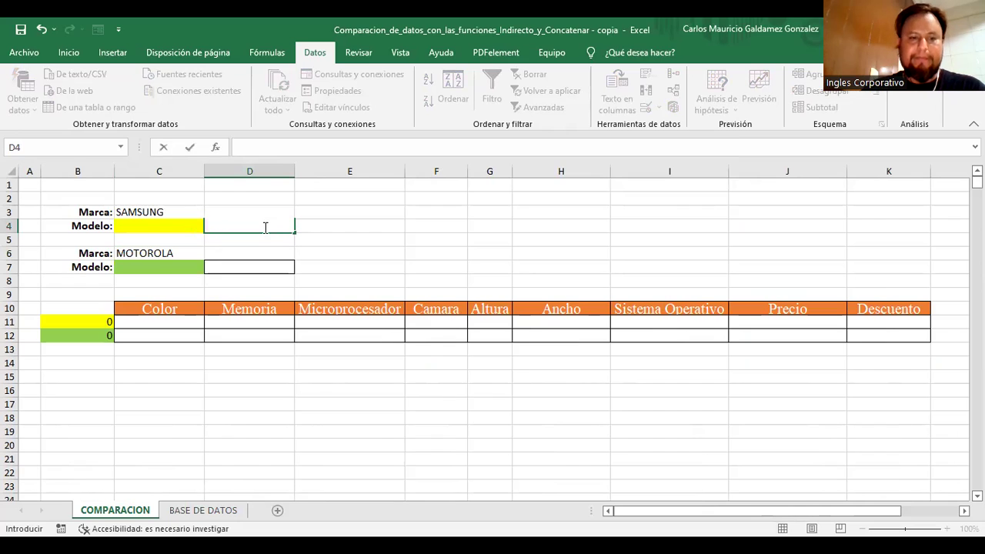
{"action": "key", "text": "Left"}
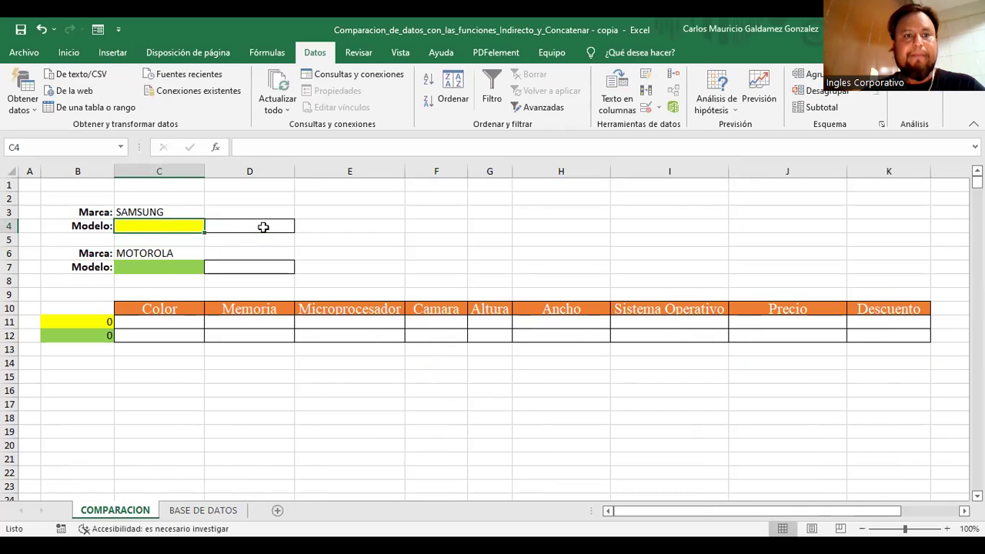
Look at the Marca and Modelo data on the BASE DE DATOS sheet, then return to the COMPARACION sheet
{"action": "left_click", "coordinate": [168, 212]}
{"action": "left_click", "coordinate": [186, 223]}
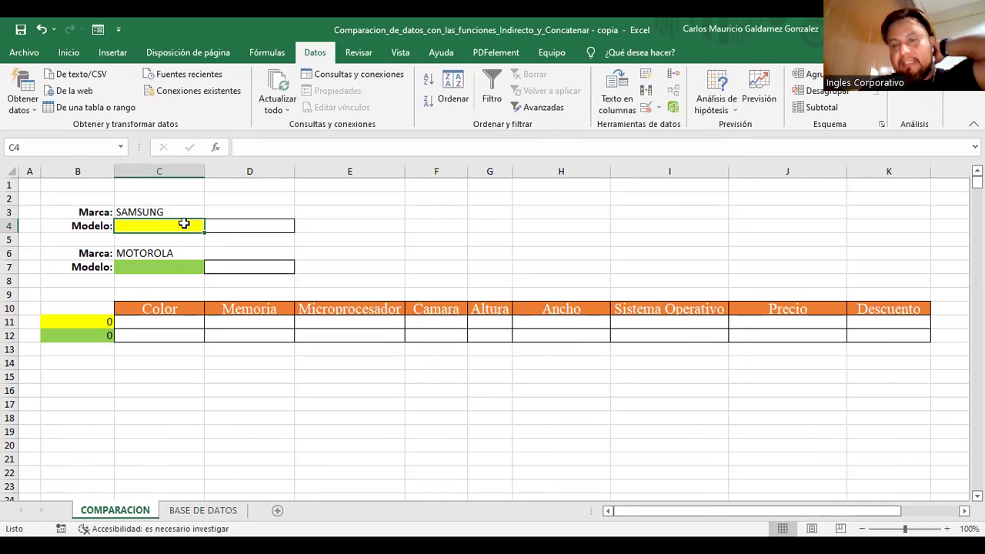
{"action": "left_click", "coordinate": [213, 513]}
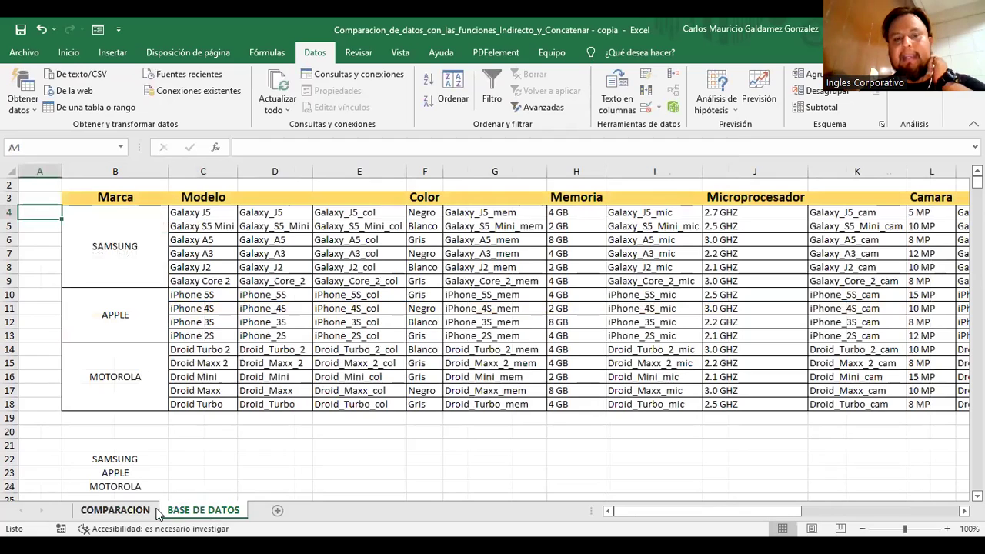
{"action": "left_click", "coordinate": [133, 514]}
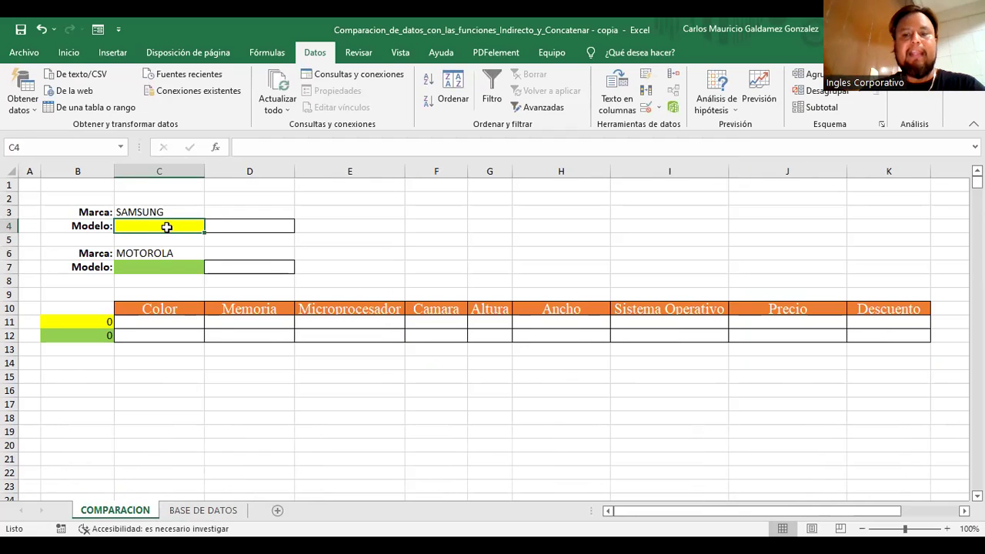
{"action": "type", "text": "="}
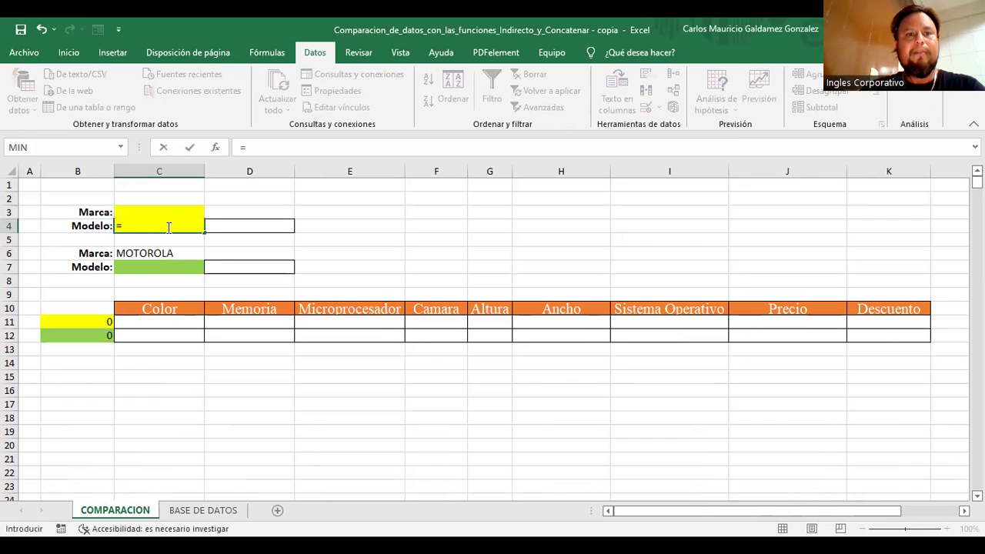
{"action": "type", "text": "in"}
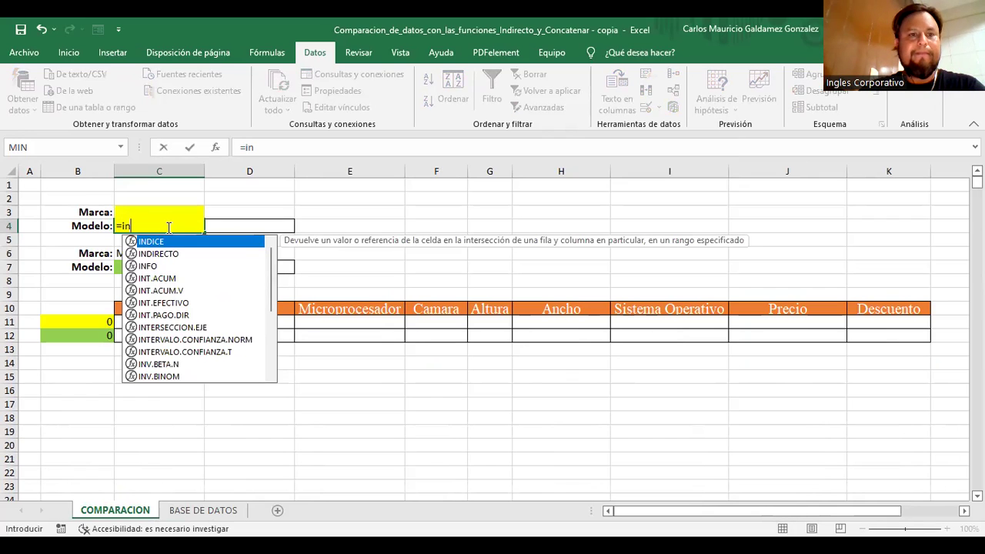
{"action": "key", "text": "BackSpace"}
{"action": "key", "text": "BackSpace"}
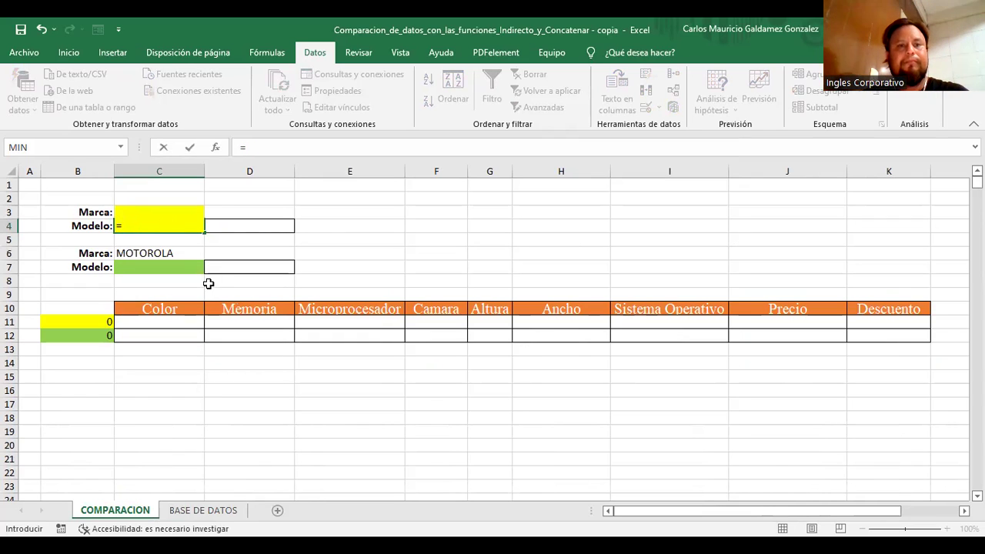
{"action": "key", "text": "Escape"}
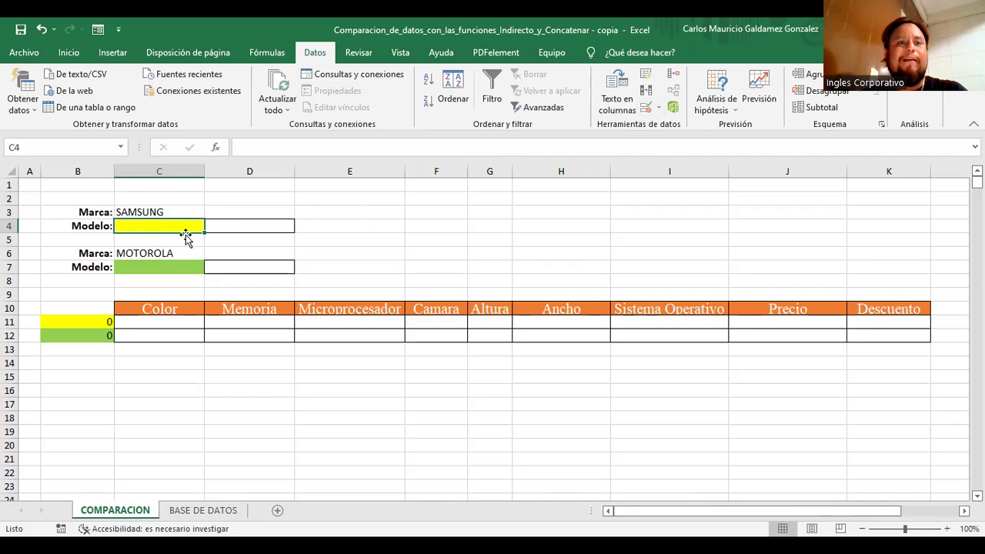
Add a list data validation to the first Modelo cell C4 with the source =INDIRECTO($C$3)
{"action": "left_click", "coordinate": [645, 113]}
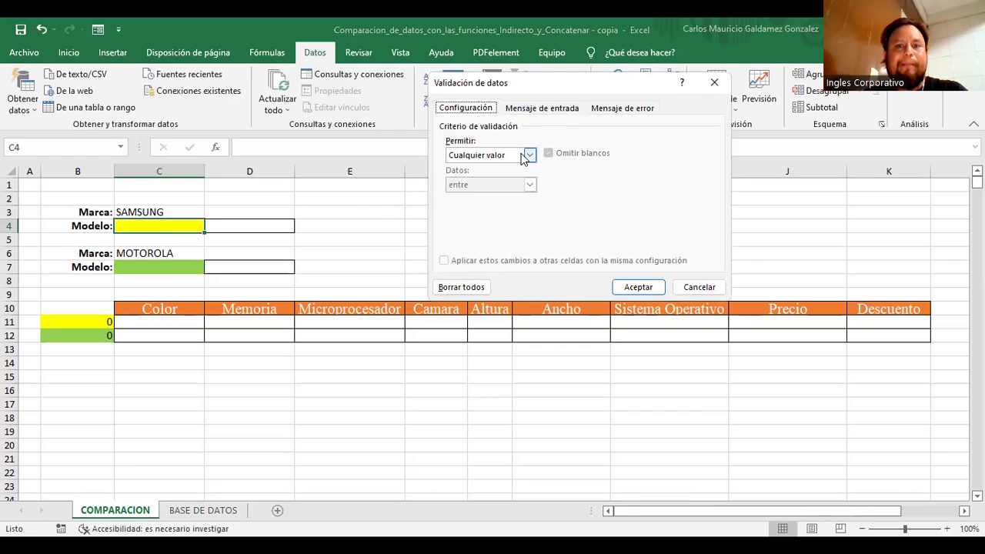
{"action": "left_click", "coordinate": [525, 156]}
{"action": "left_click", "coordinate": [492, 197]}
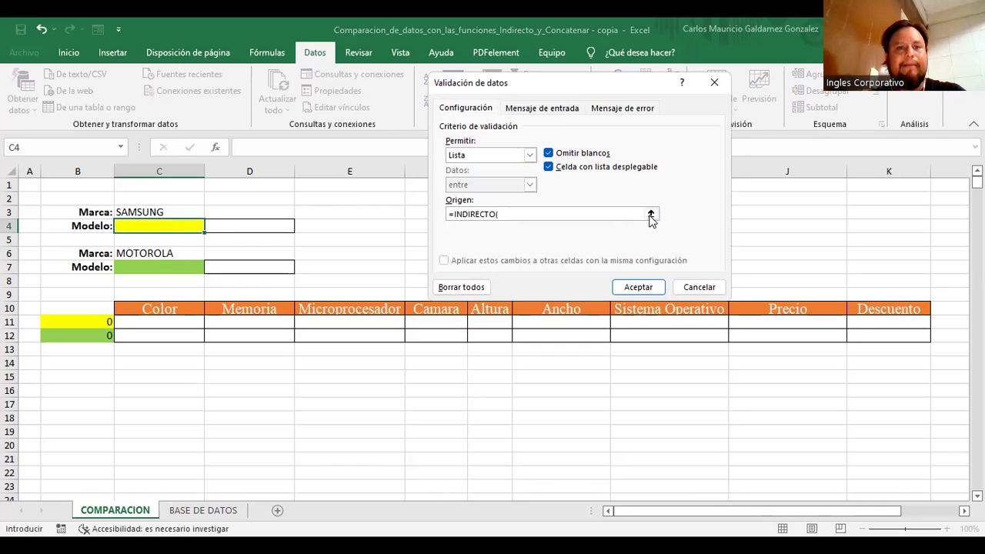
{"action": "left_click", "coordinate": [185, 212]}
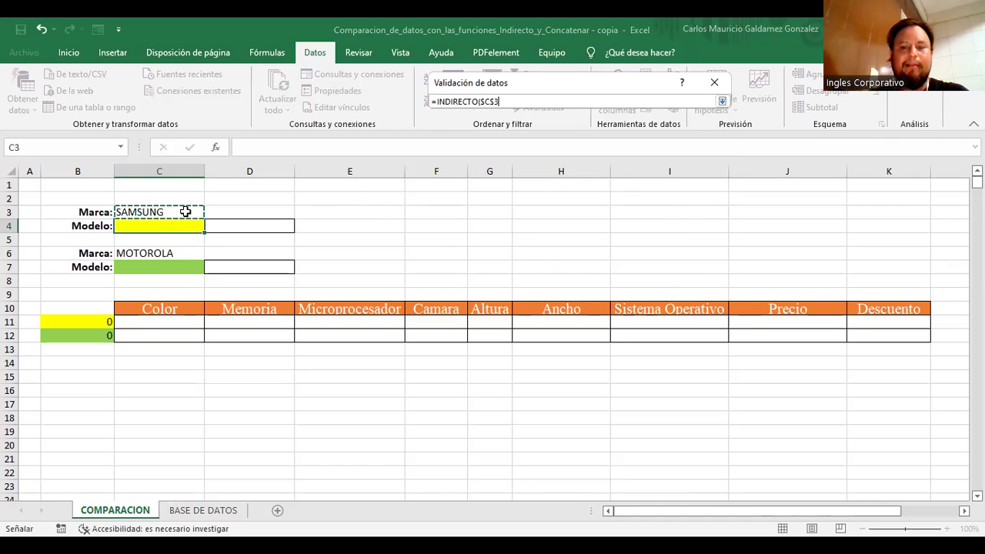
{"action": "type", "text": ")"}
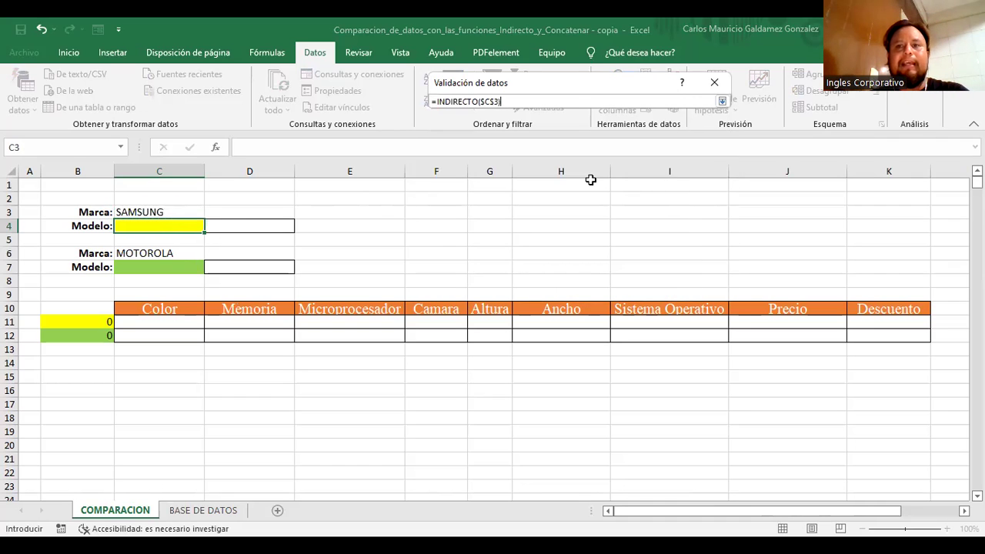
{"action": "key", "text": "Return"}
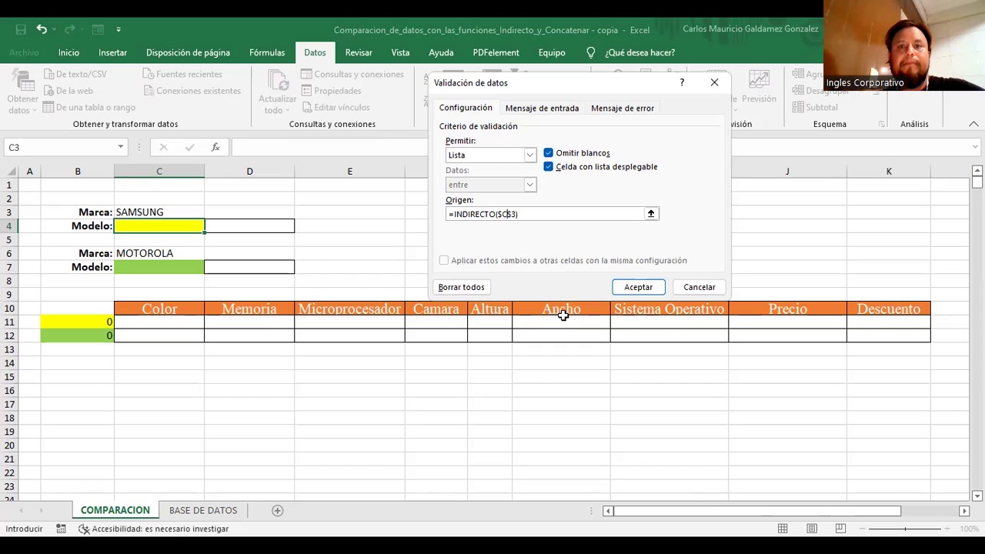
{"action": "double_click", "coordinate": [513, 215]}
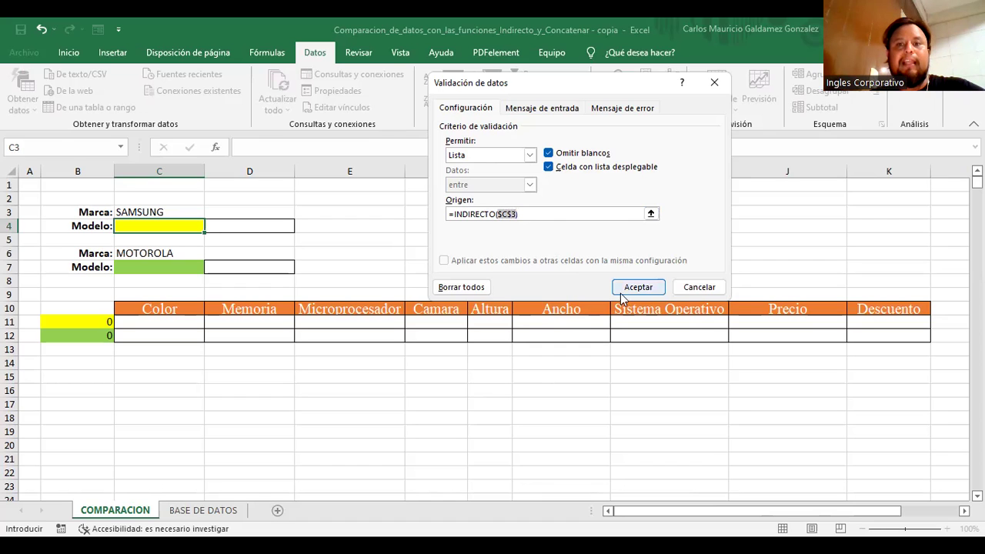
{"action": "left_click", "coordinate": [626, 293]}
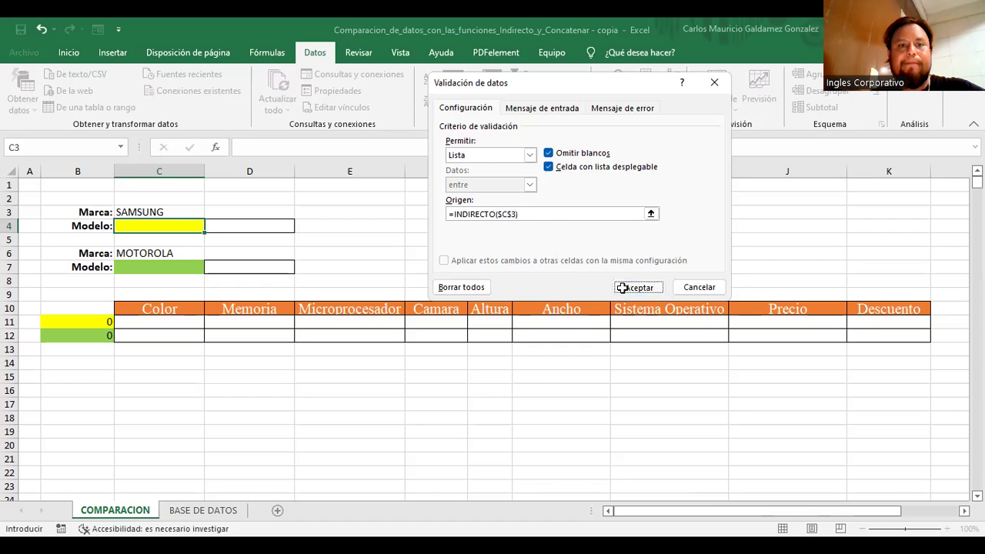
Set the first Modelo in C4 to Galaxy J5 from its dropdown list
{"action": "left_click", "coordinate": [184, 211]}
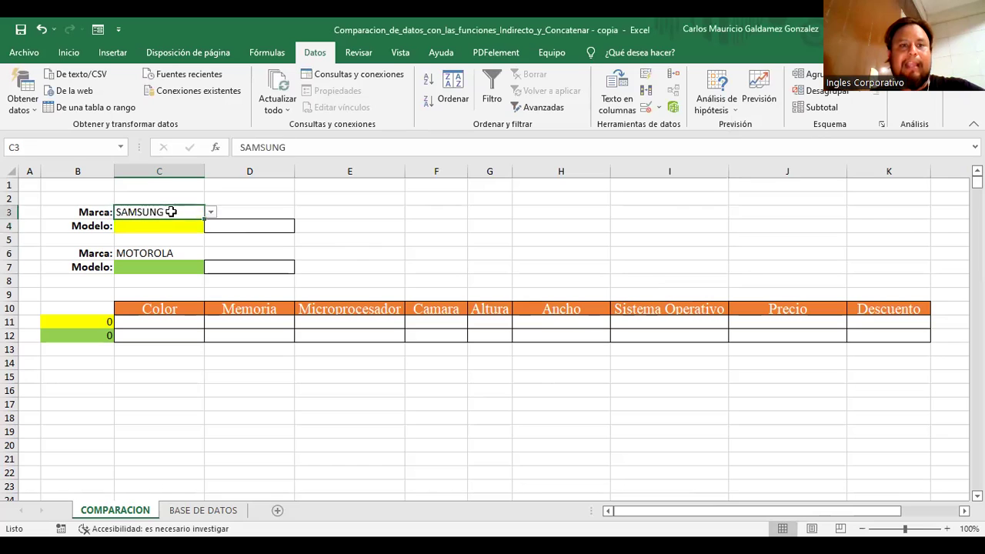
{"action": "left_click", "coordinate": [193, 225]}
{"action": "left_click", "coordinate": [210, 226]}
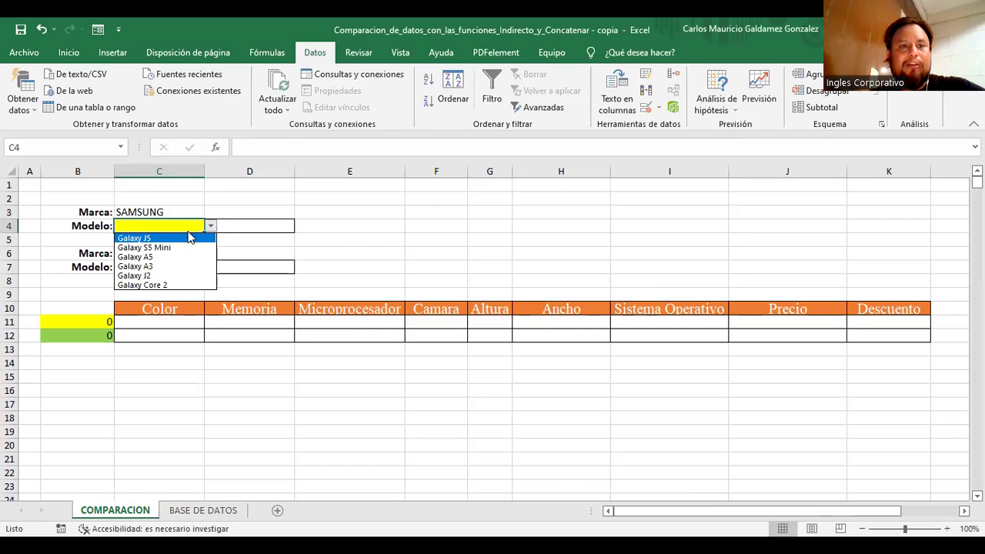
{"action": "left_click", "coordinate": [139, 238]}
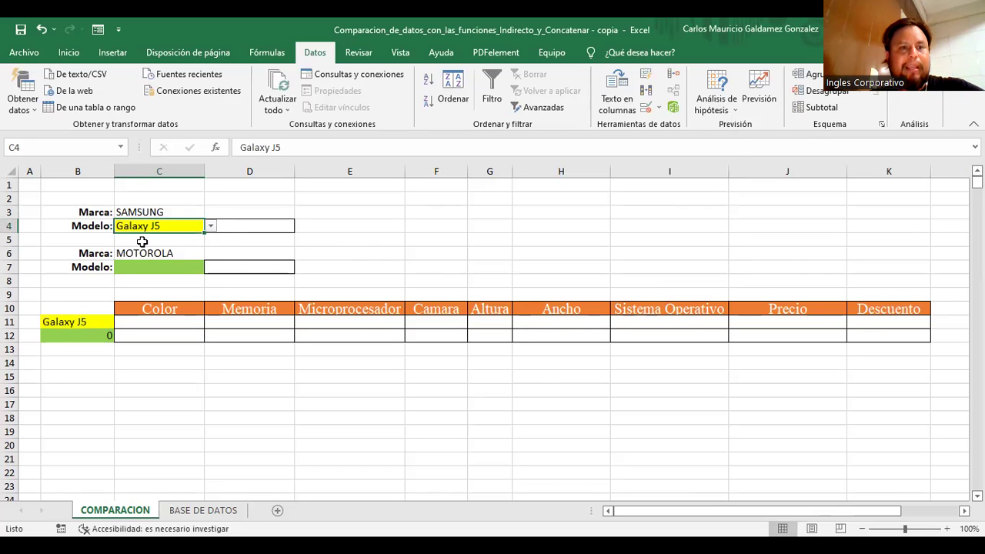
Add a list data validation to Motorola model cell C7 with the source =INDIRECTO($C$6)
{"action": "left_click", "coordinate": [98, 321]}
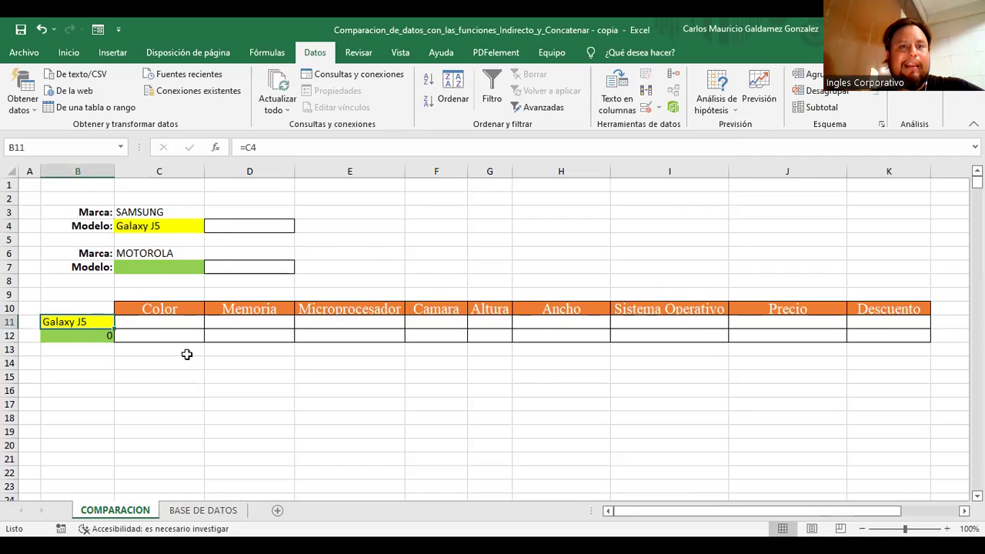
{"action": "left_click", "coordinate": [71, 338]}
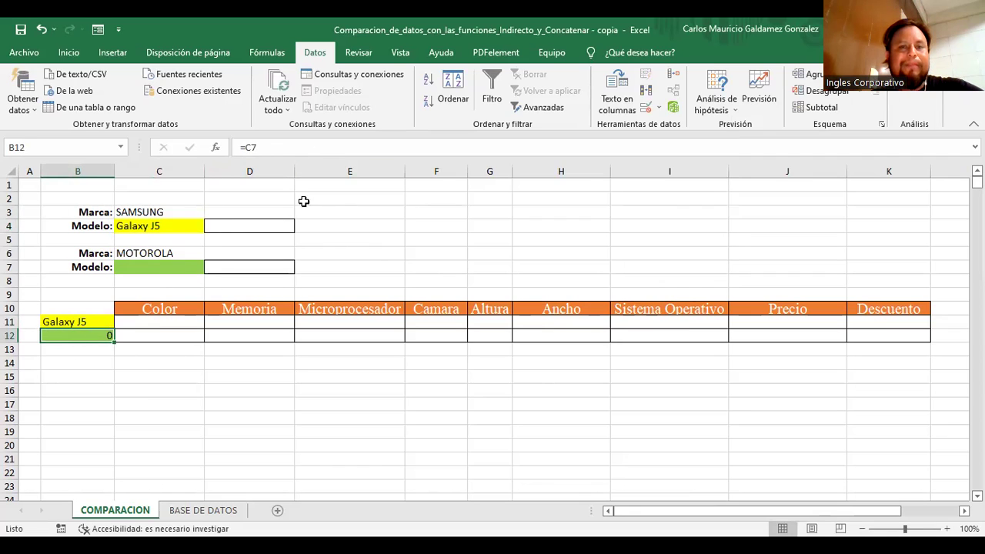
{"action": "left_click", "coordinate": [176, 254]}
{"action": "left_click", "coordinate": [184, 267]}
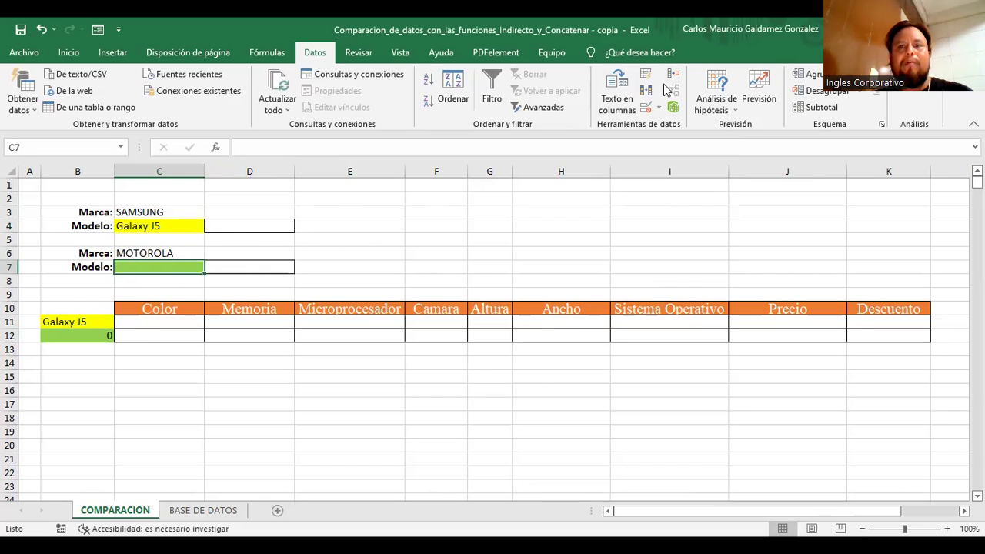
{"action": "left_click", "coordinate": [646, 107]}
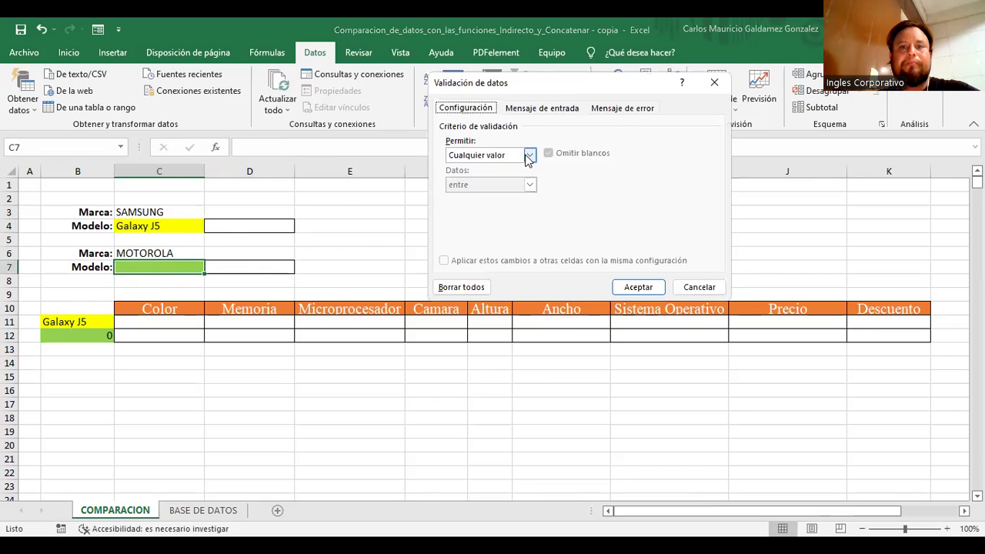
{"action": "left_click", "coordinate": [530, 155]}
{"action": "left_click", "coordinate": [492, 201]}
{"action": "left_click", "coordinate": [552, 213]}
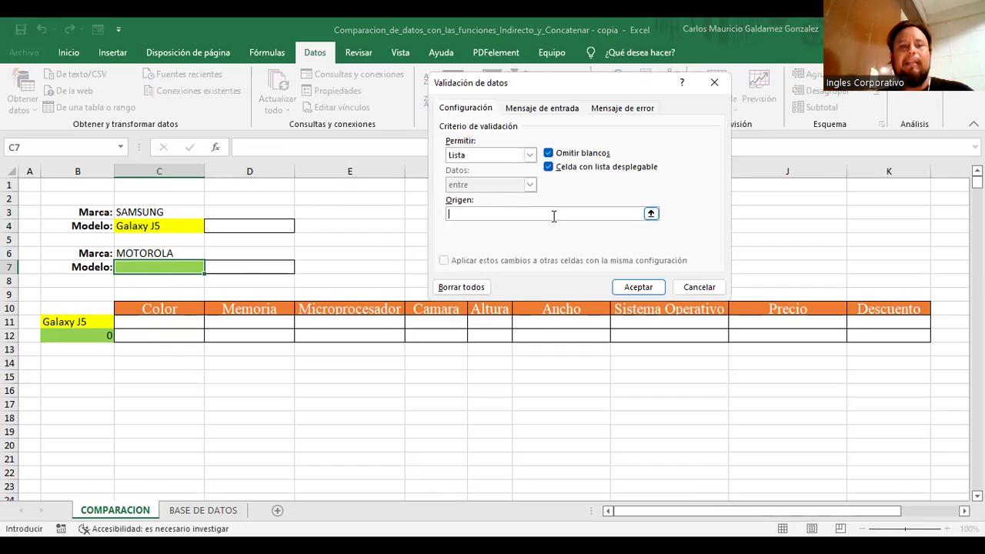
{"action": "type", "text": "=INDIR"}
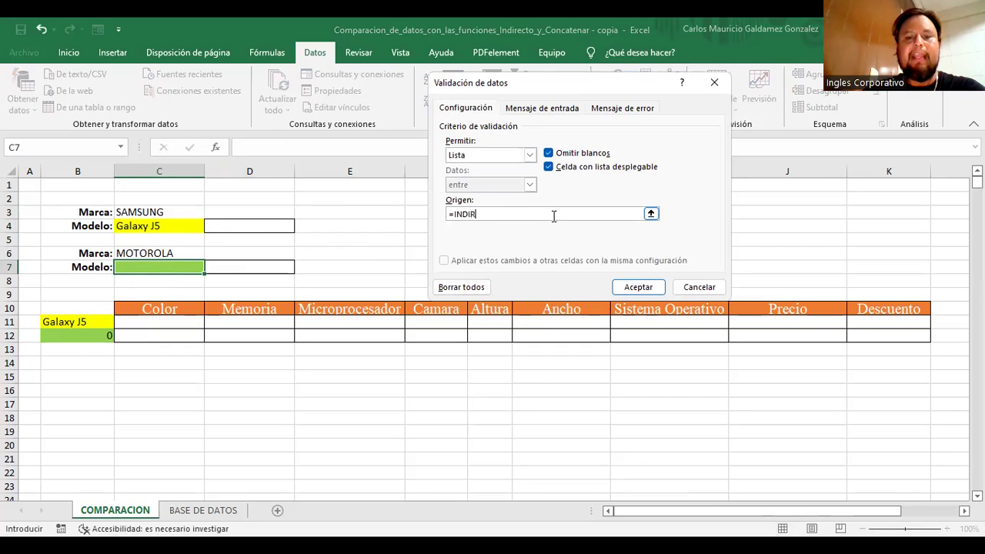
{"action": "type", "text": "ECTO("}
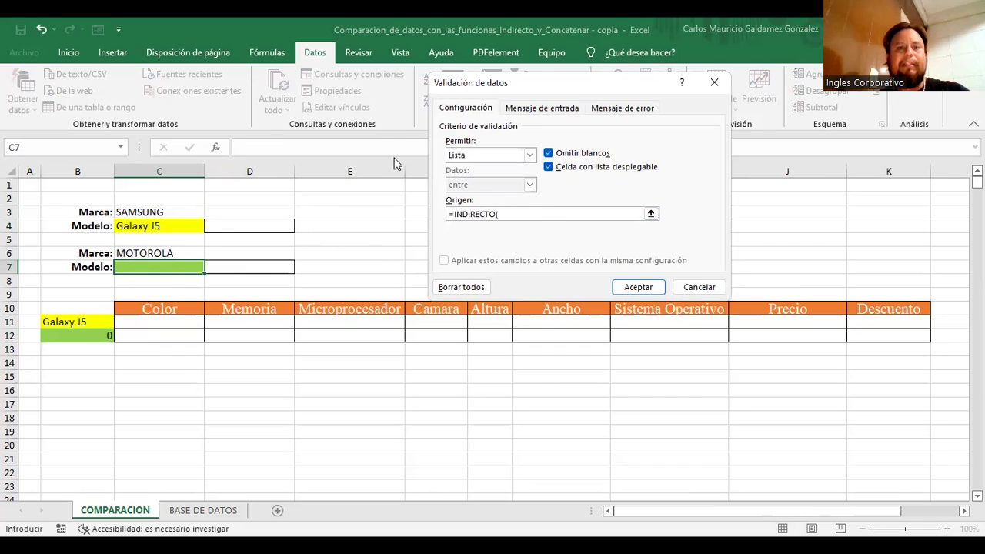
{"action": "left_click", "coordinate": [164, 255]}
{"action": "type", "text": ")"}
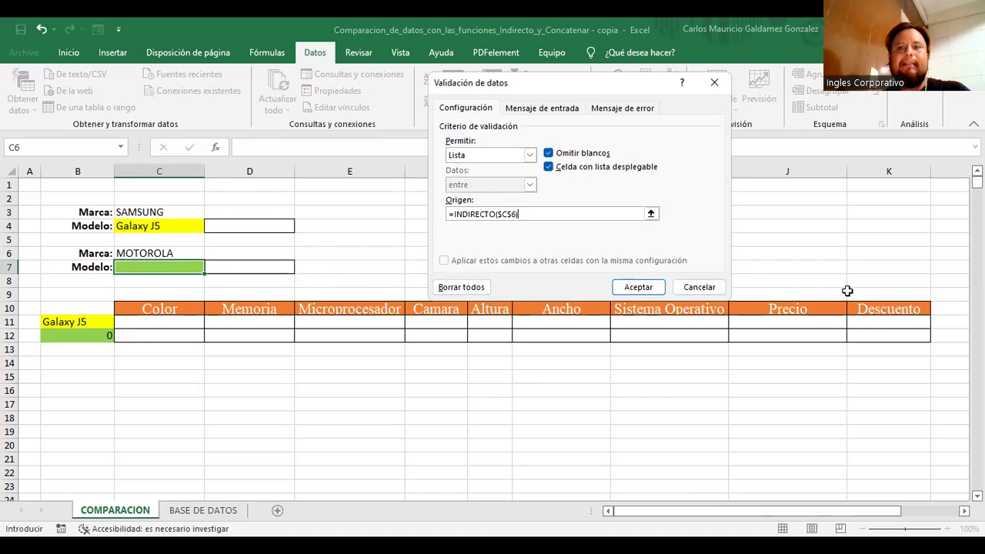
{"action": "left_click", "coordinate": [645, 290]}
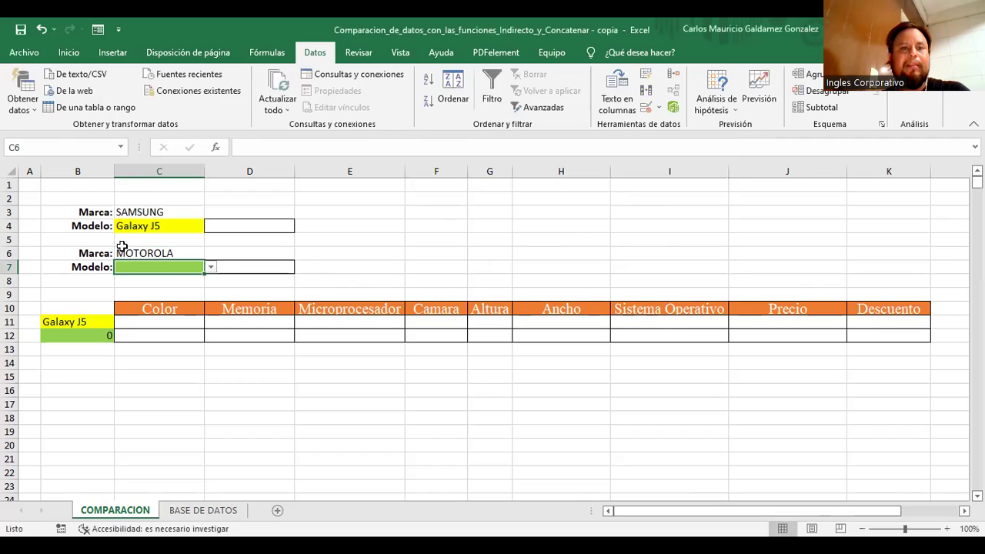
Choose Droid Mini as the Motorola model in C7 and check the linked model labels in B12 and B11
{"action": "left_click", "coordinate": [210, 267]}
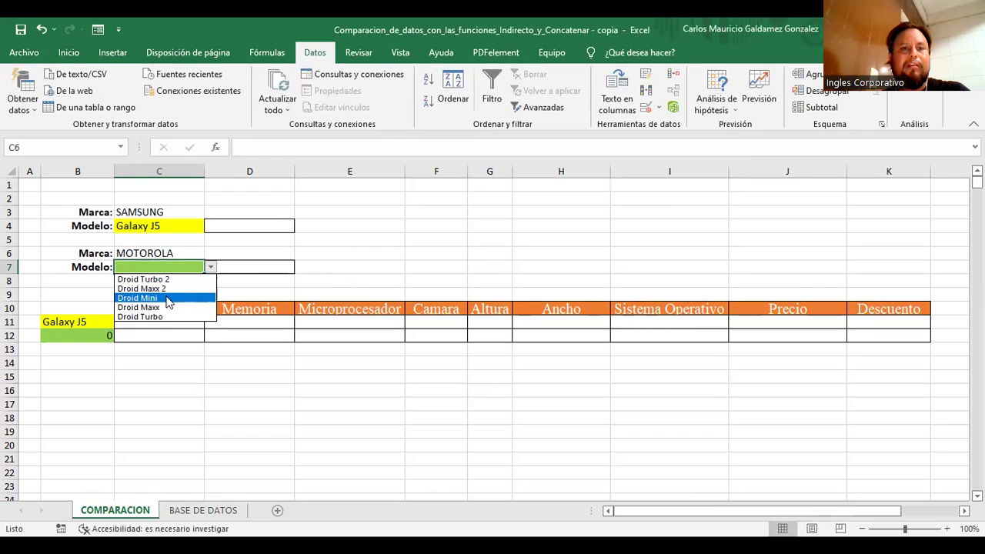
{"action": "left_click", "coordinate": [167, 297]}
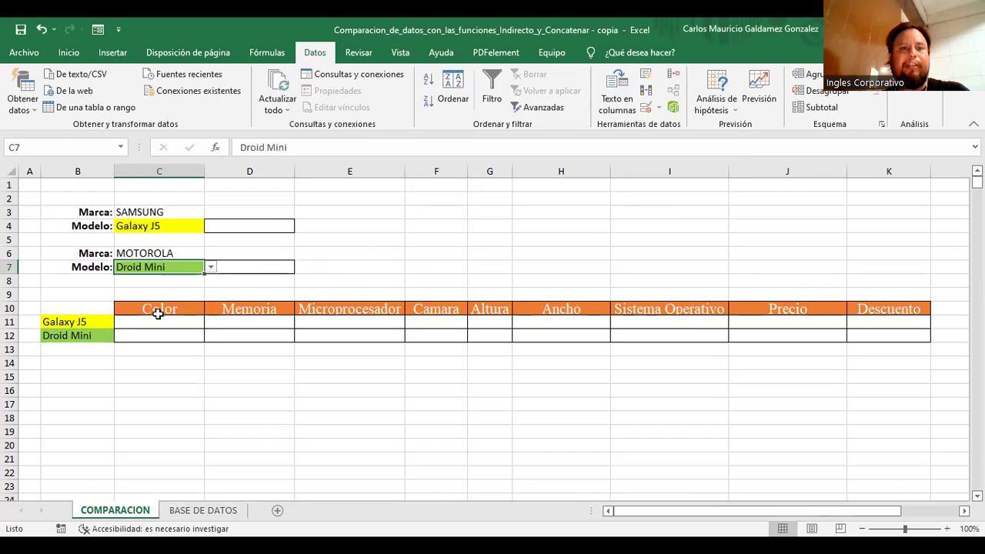
{"action": "left_click", "coordinate": [90, 334]}
{"action": "left_click", "coordinate": [86, 322]}
Enter the heading CODIGO in D3 and D6, above the two empty cells beside the models
{"action": "left_click", "coordinate": [230, 225]}
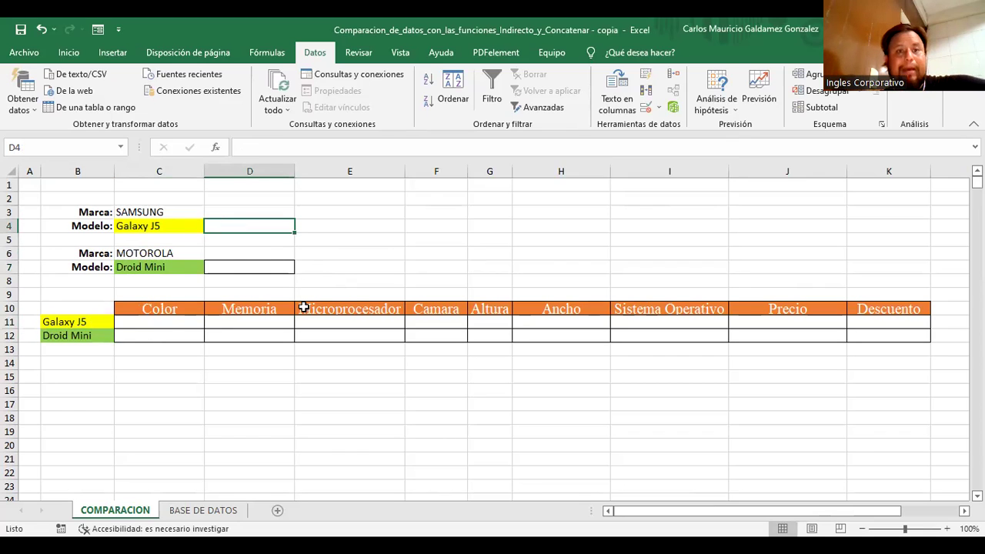
{"action": "left_click", "coordinate": [242, 212]}
{"action": "type", "text": "CODIGO"}
{"action": "key", "text": "Return"}
{"action": "key", "text": "Return"}
{"action": "key", "text": "Return"}
{"action": "type", "text": "COD"}
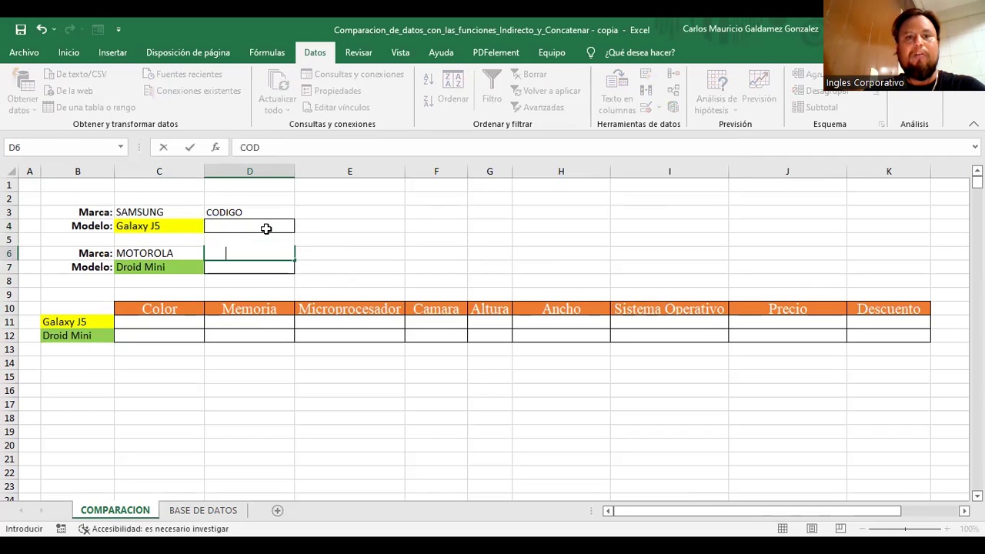
{"action": "type", "text": "COD"}
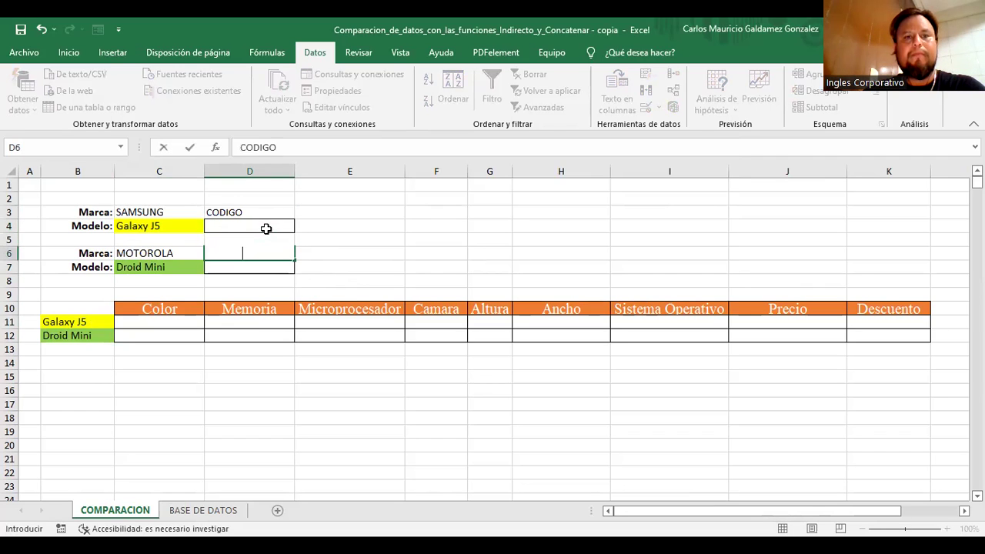
{"action": "type", "text": "IGO"}
{"action": "key", "text": "Return"}
{"action": "key", "text": "Up"}
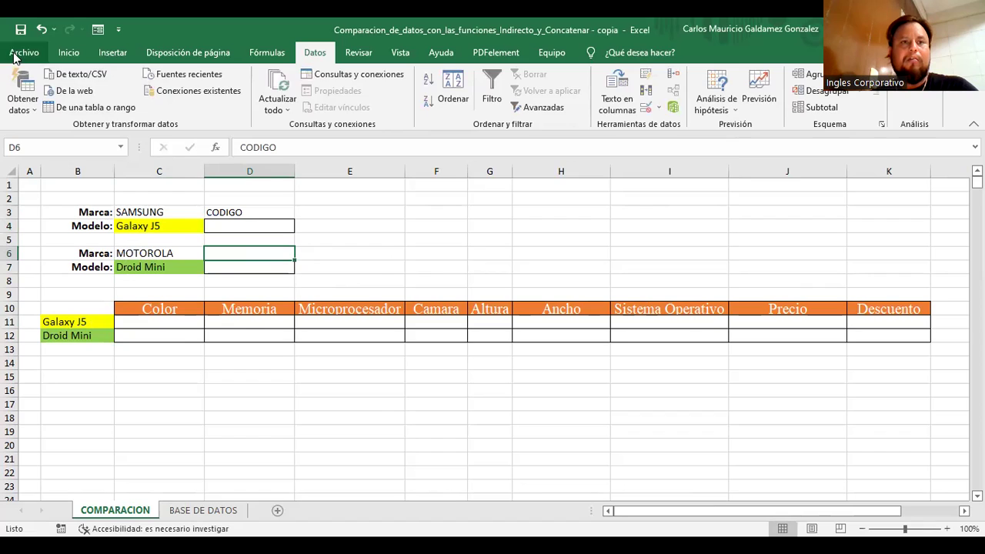
Copy the formatting of D3:D4 onto the second CODIGO heading and its cell, starting at D6
{"action": "scroll", "coordinate": [129, 110], "scroll_direction": "up", "scroll_amount": 2}
{"action": "scroll", "coordinate": [131, 113], "scroll_direction": "up", "scroll_amount": 2}
{"action": "left_click_drag", "start_coordinate": [215, 213], "coordinate": [220, 225]}
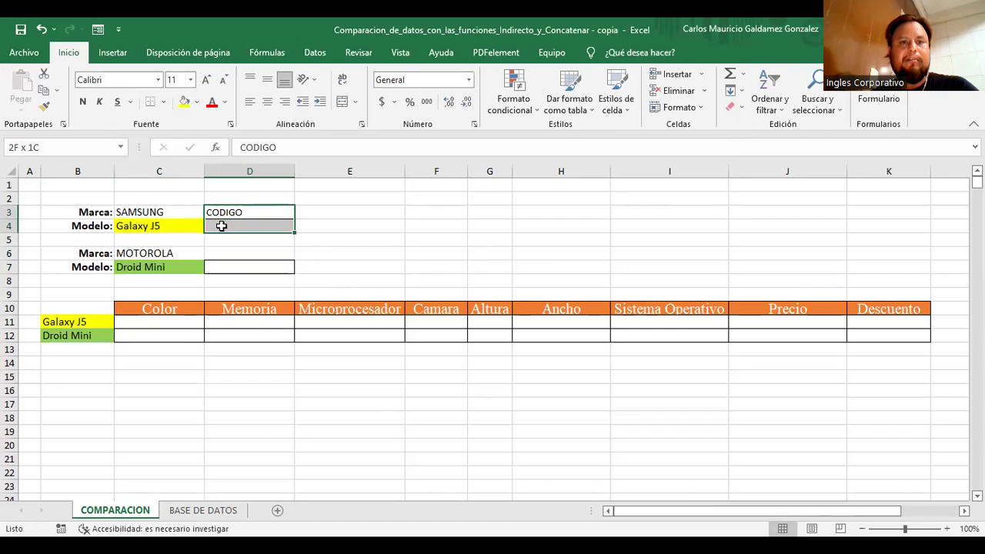
{"action": "left_click", "coordinate": [44, 106]}
{"action": "left_click", "coordinate": [239, 251]}
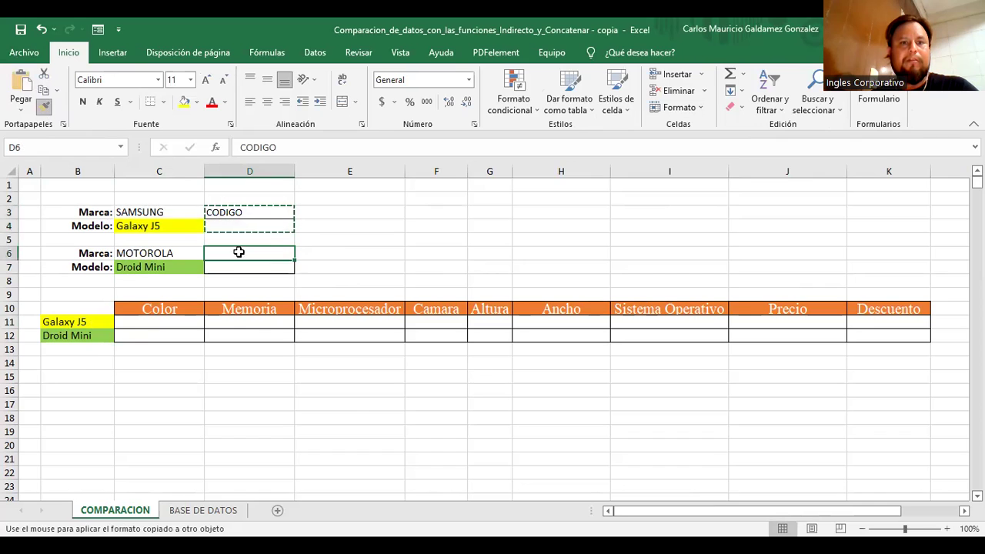
Enter =SUSTITUIR(C4;" ";"_") in D4 to replace the spaces in the Samsung model name with underscores
{"action": "left_click", "coordinate": [237, 223]}
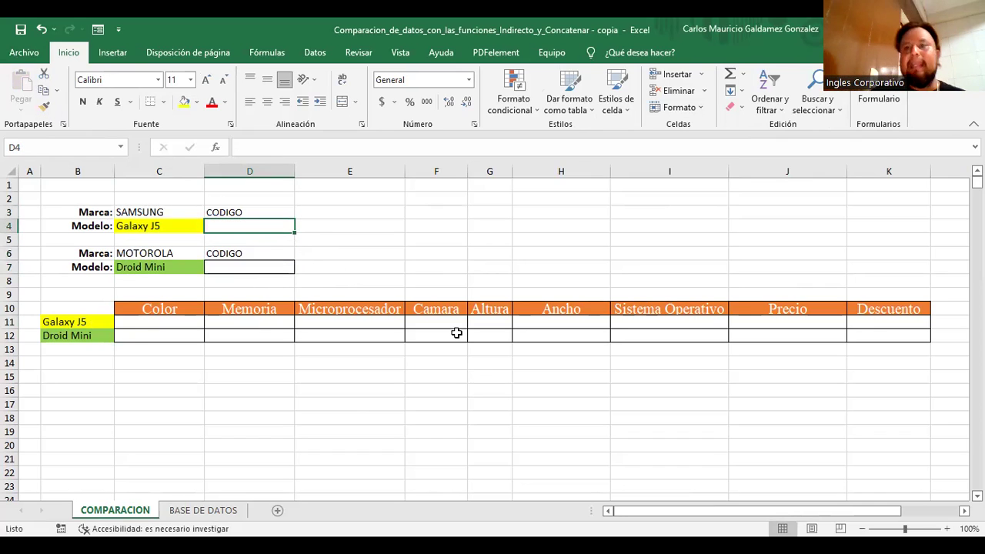
{"action": "type", "text": "="}
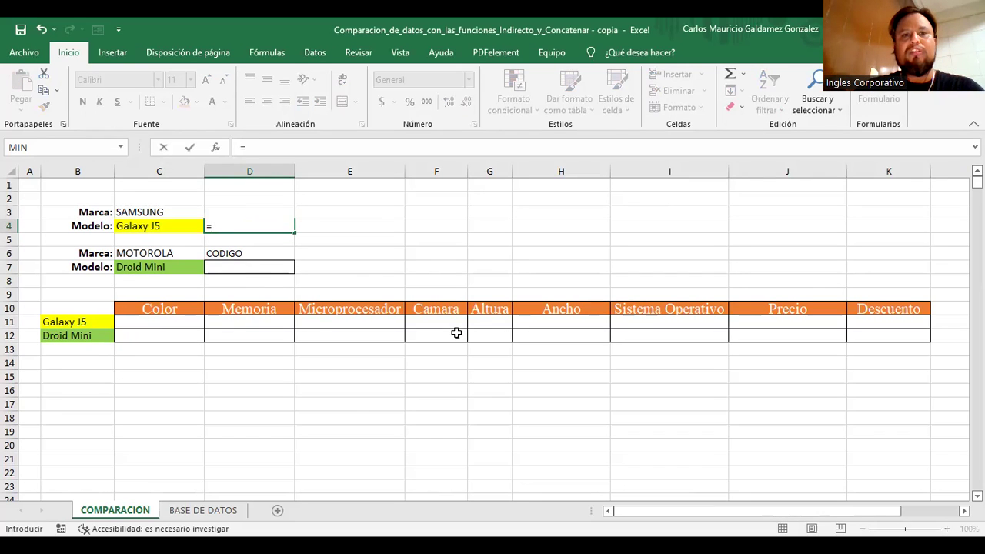
{"action": "type", "text": "sus"}
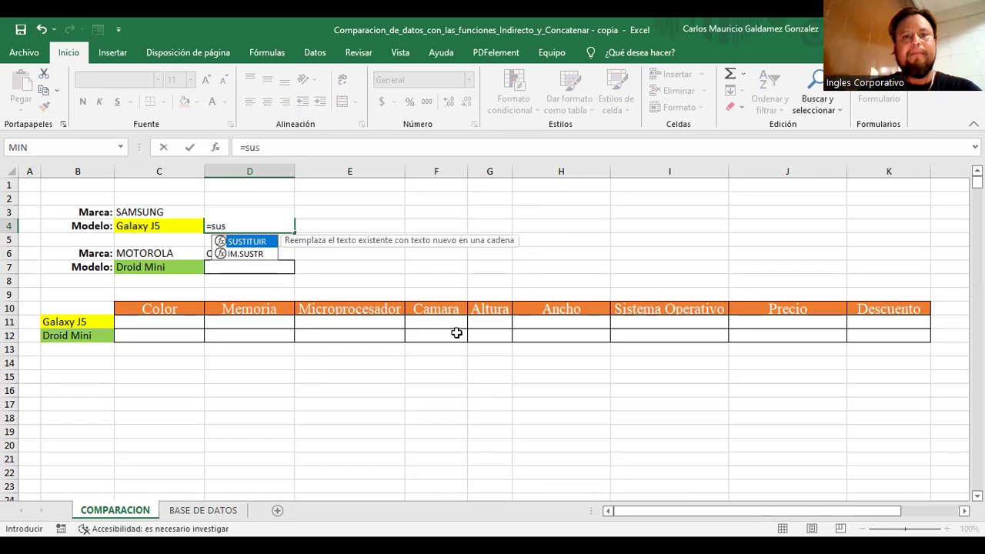
{"action": "key", "text": "Tab"}
{"action": "left_click", "coordinate": [169, 225]}
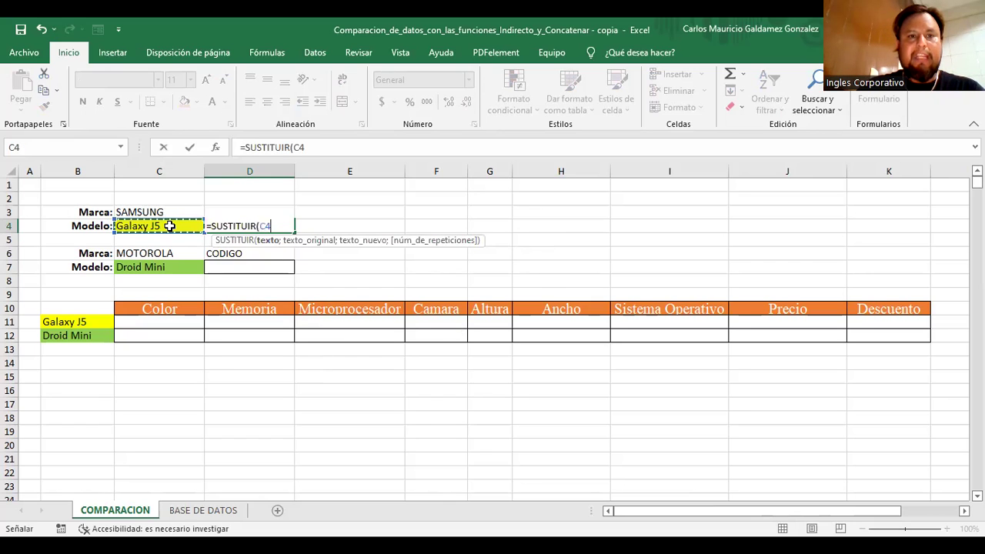
{"action": "type", "text": ";"}
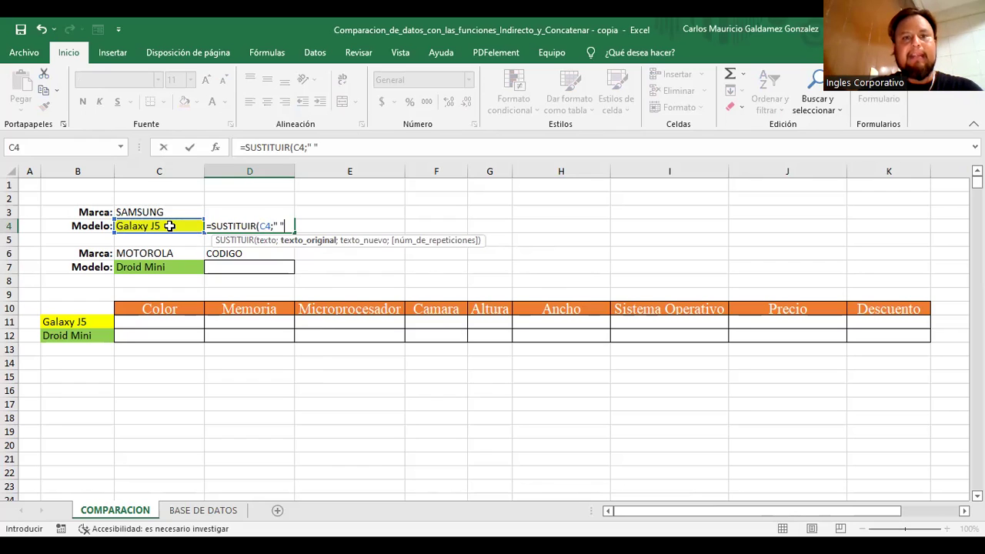
{"action": "type", "text": "\" \";\"_"}
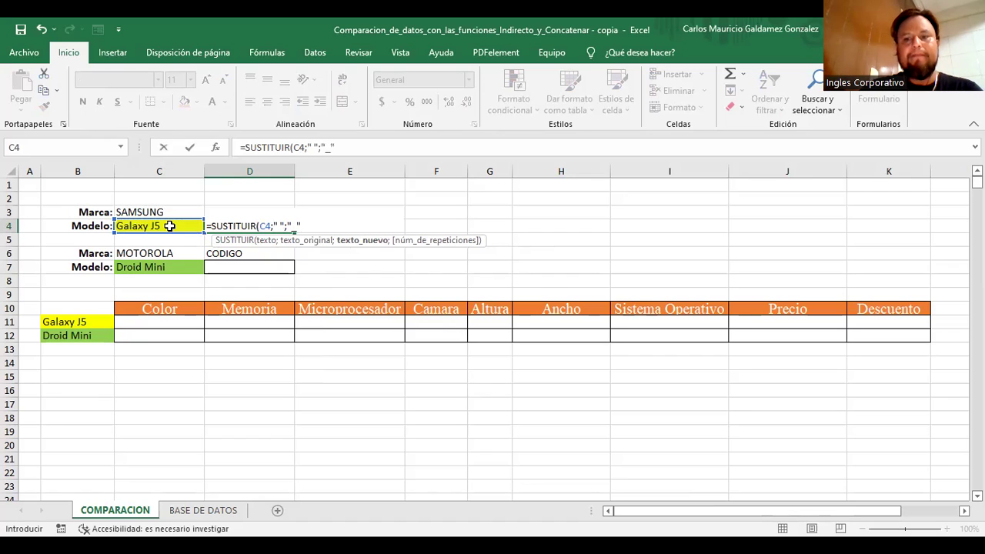
{"action": "type", "text": "\")"}
{"action": "key", "text": "ctrl+Return"}
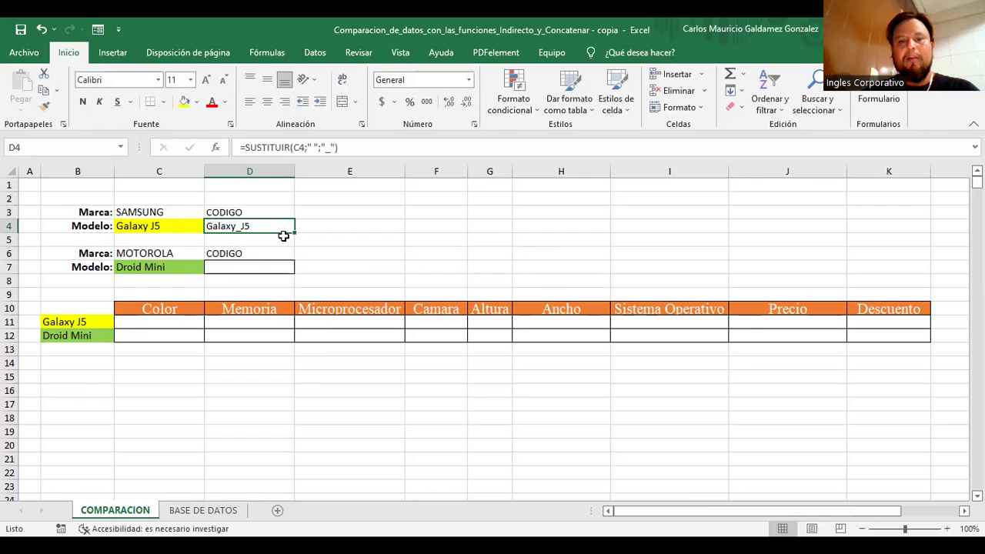
Copy the SUSTITUIR formula from D4 to D7 for the Motorola model
{"action": "key", "text": "ctrl+c"}
{"action": "left_click", "coordinate": [257, 266]}
{"action": "key", "text": "ctrl+v"}
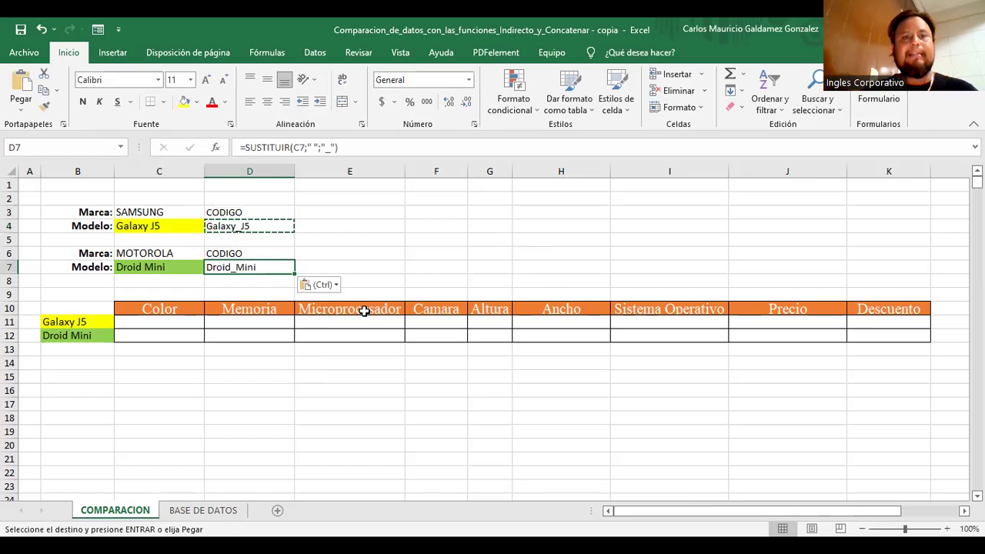
{"action": "key", "text": "Escape"}
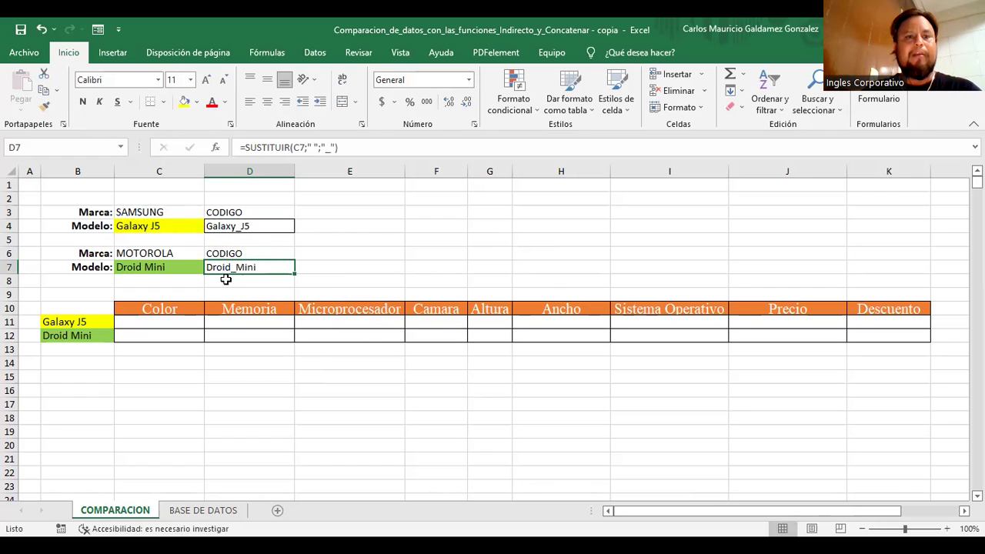
{"action": "left_click_drag", "start_coordinate": [234, 213], "coordinate": [247, 261]}
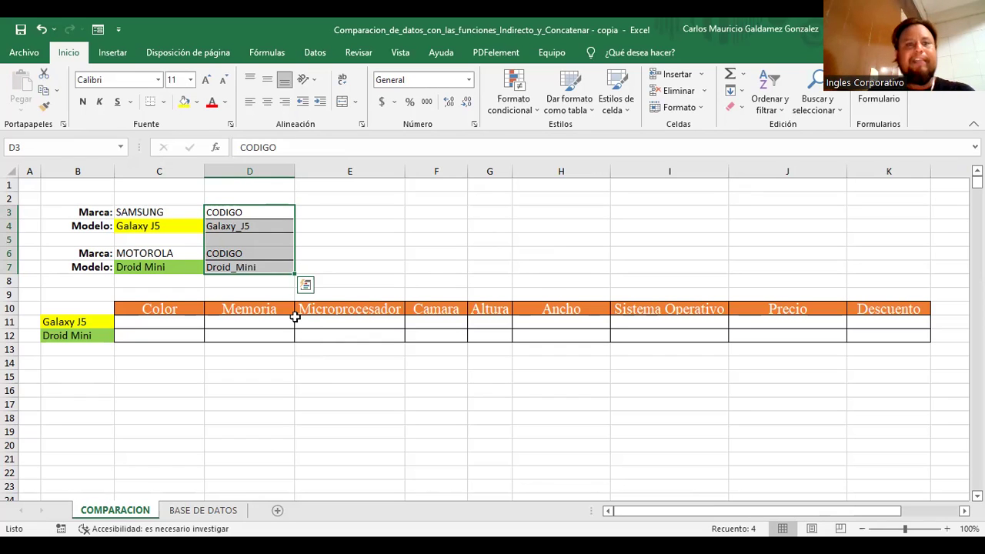
Inspect the Galaxy J5 row in the BASE DE DATOS sheet and the defined name of its color cell F4
{"action": "left_click", "coordinate": [158, 323]}
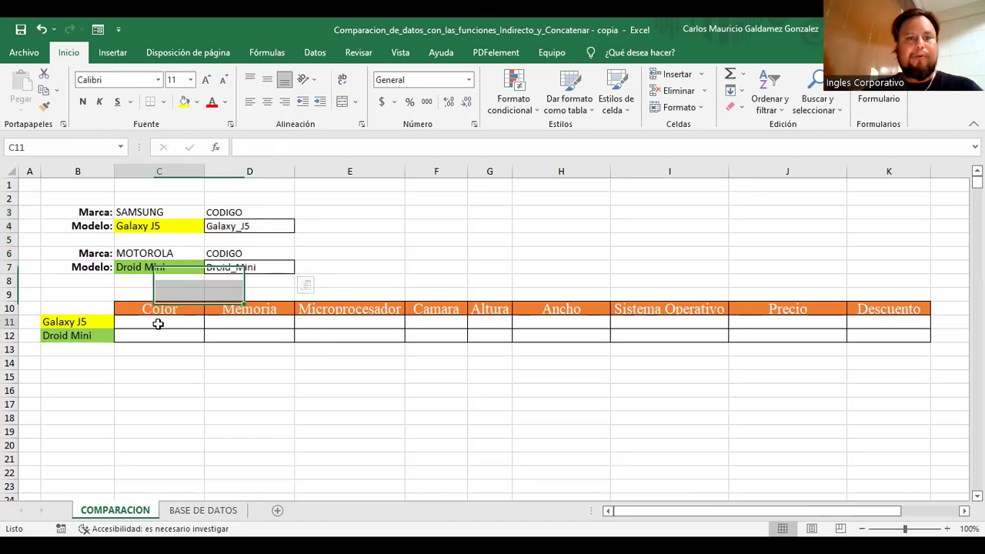
{"action": "left_click", "coordinate": [203, 510]}
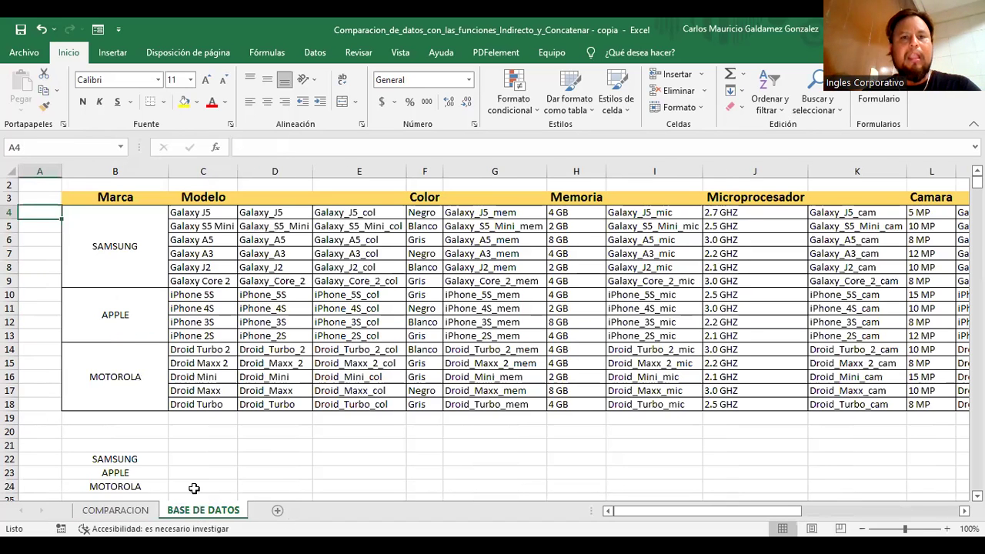
{"action": "left_click", "coordinate": [327, 212]}
{"action": "left_click", "coordinate": [418, 212]}
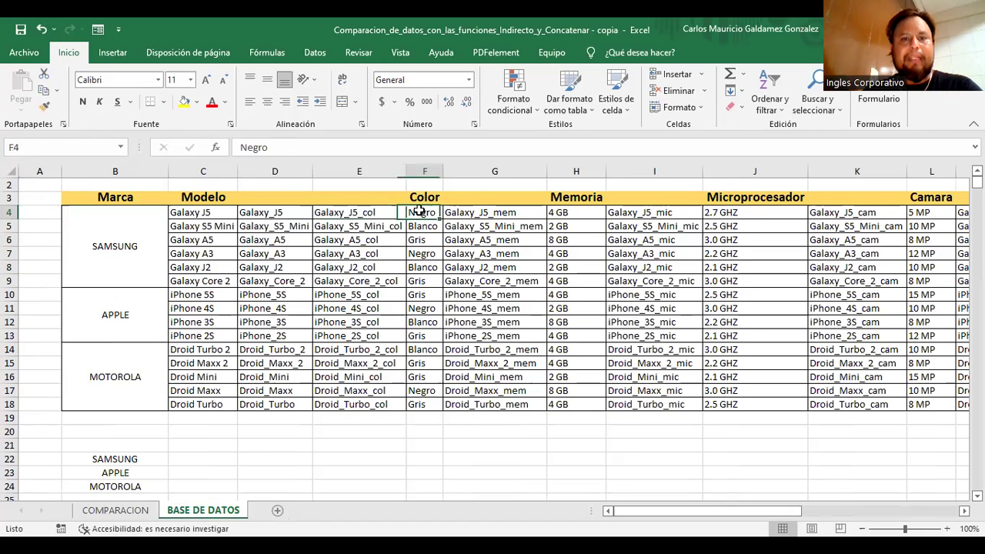
{"action": "left_click", "coordinate": [190, 214]}
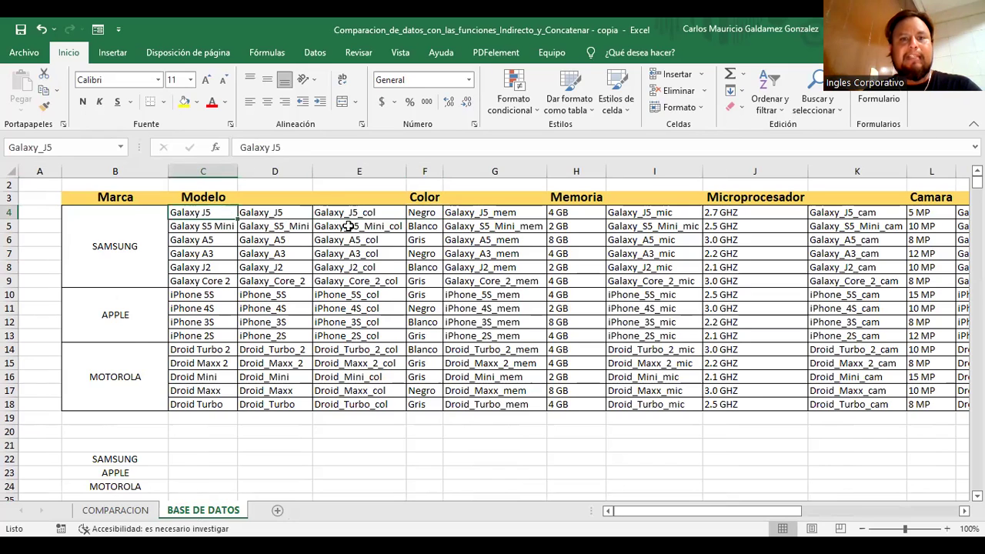
{"action": "left_click", "coordinate": [420, 214]}
{"action": "left_click", "coordinate": [81, 148]}
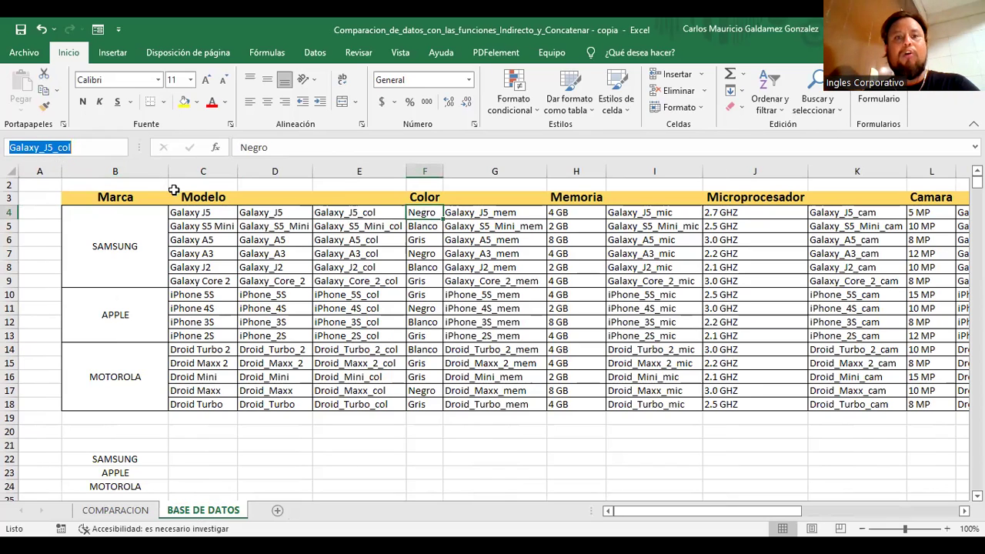
Enter =INDIRECTO(D4&"_COL") in C11 of the COMPARACION sheet to look up the Samsung model's color
{"action": "left_click", "coordinate": [131, 512]}
{"action": "left_click", "coordinate": [131, 512]}
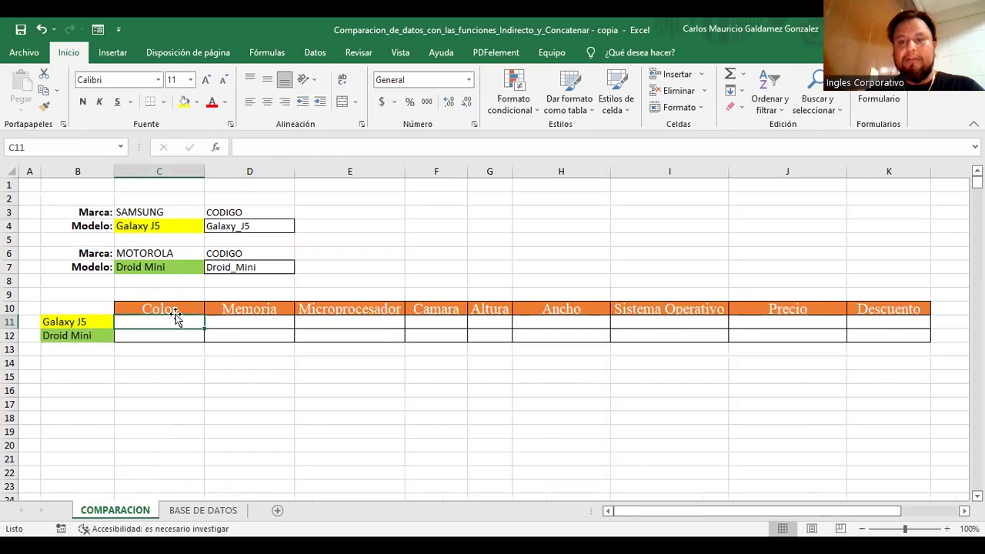
{"action": "type", "text": "="}
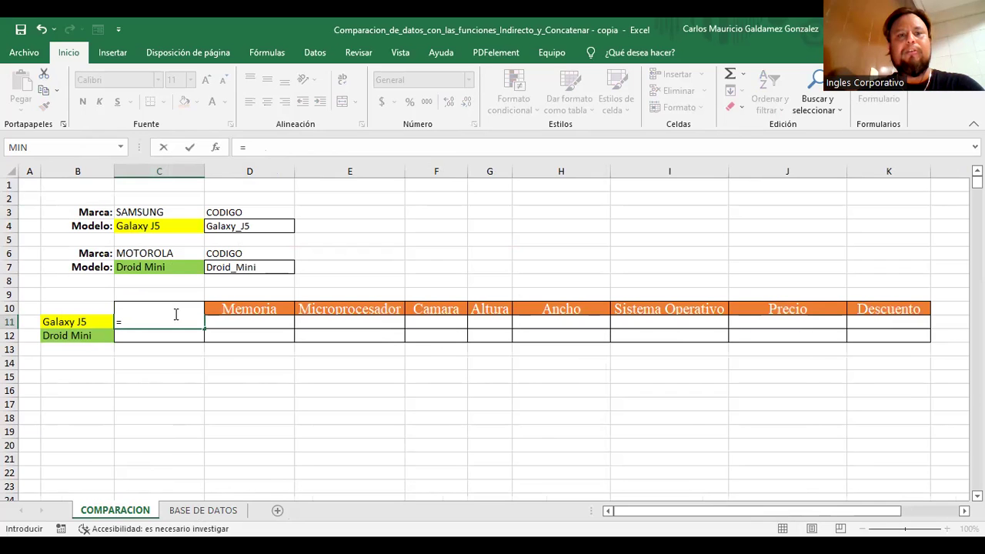
{"action": "type", "text": "INDIRECTO("}
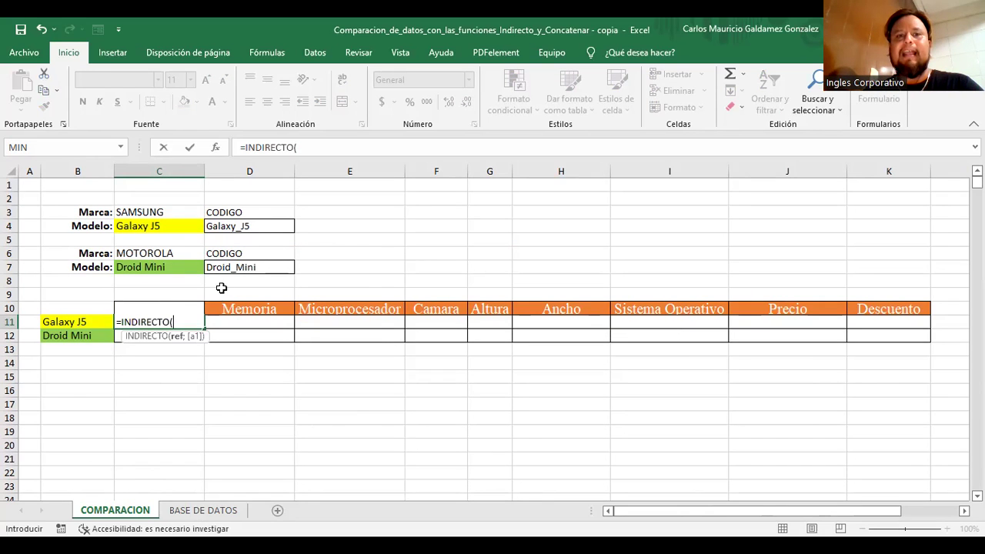
{"action": "left_click", "coordinate": [243, 226]}
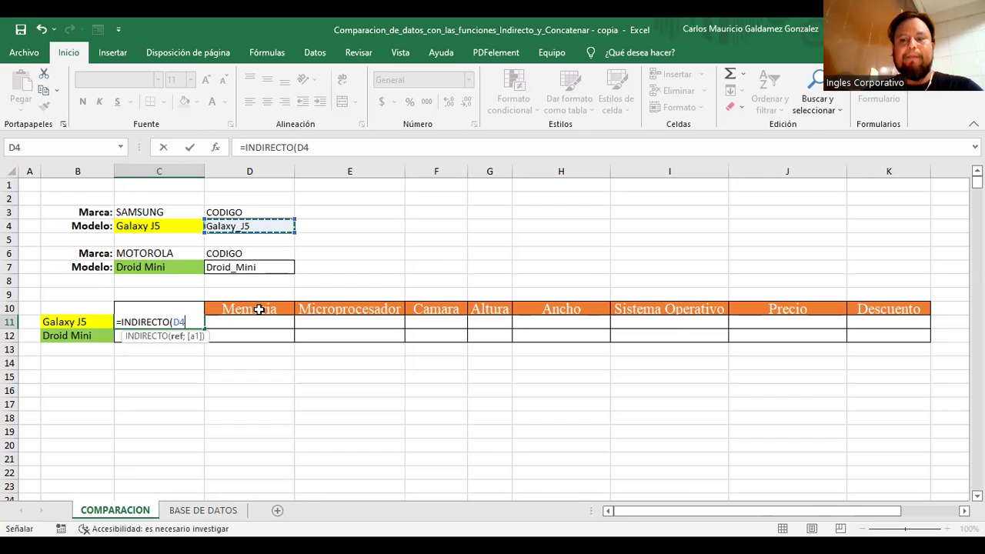
{"action": "type", "text": ";"}
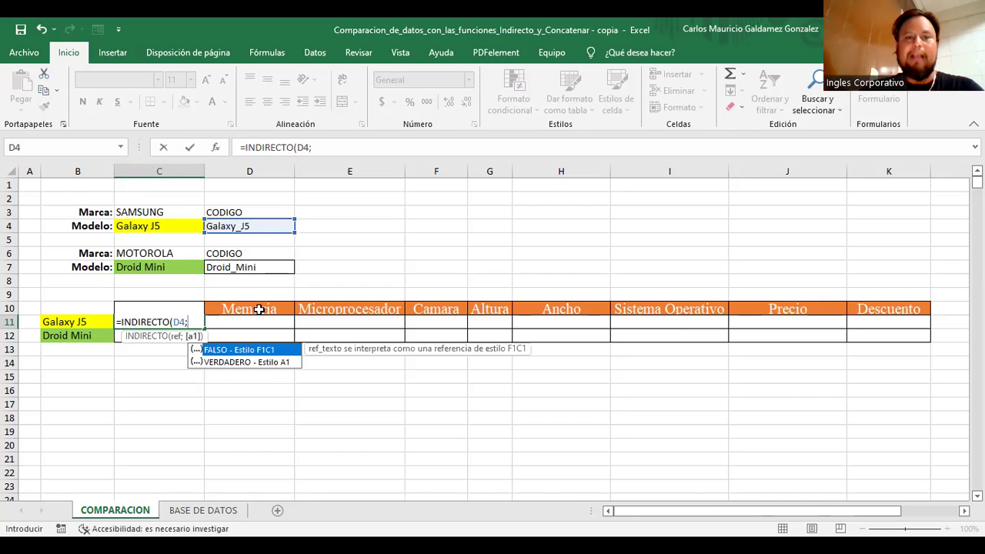
{"action": "key", "text": "BackSpace"}
{"action": "type", "text": "&"}
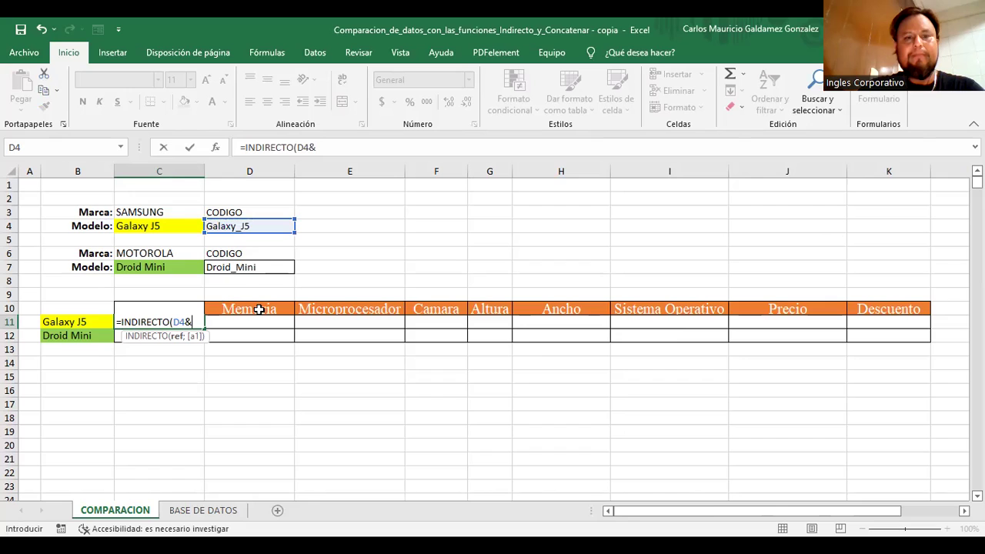
{"action": "type", "text": "\""}
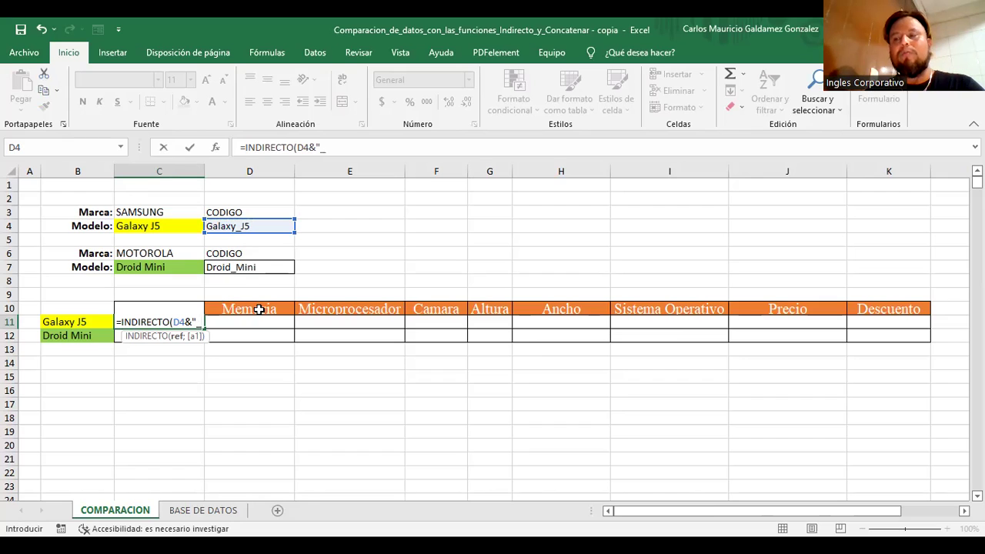
{"action": "type", "text": "_COL\""}
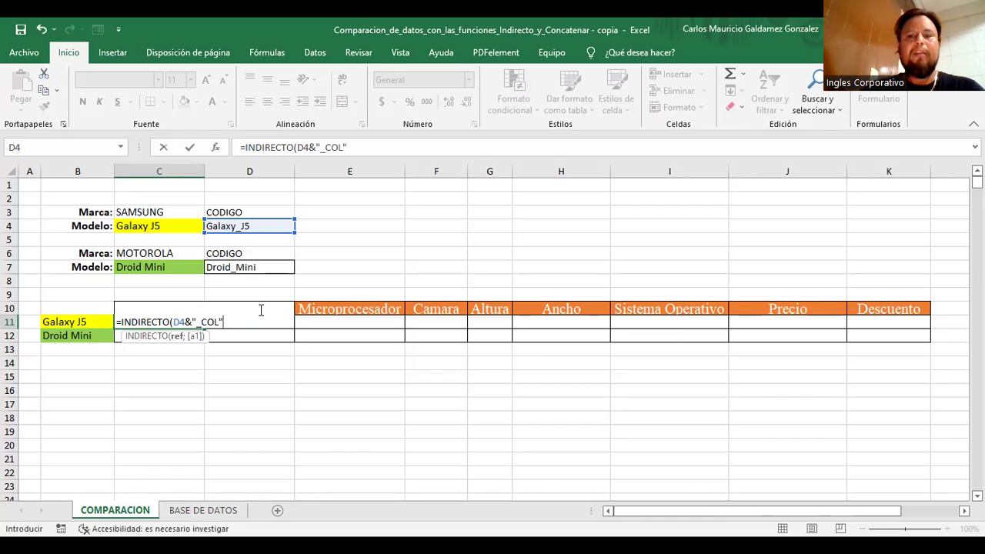
{"action": "type", "text": ")"}
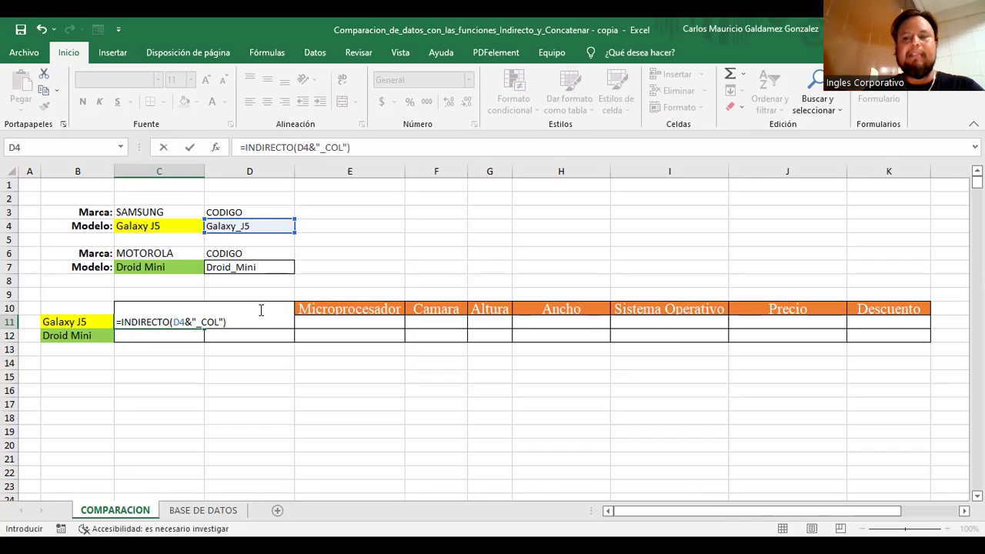
{"action": "key", "text": "ctrl+Return"}
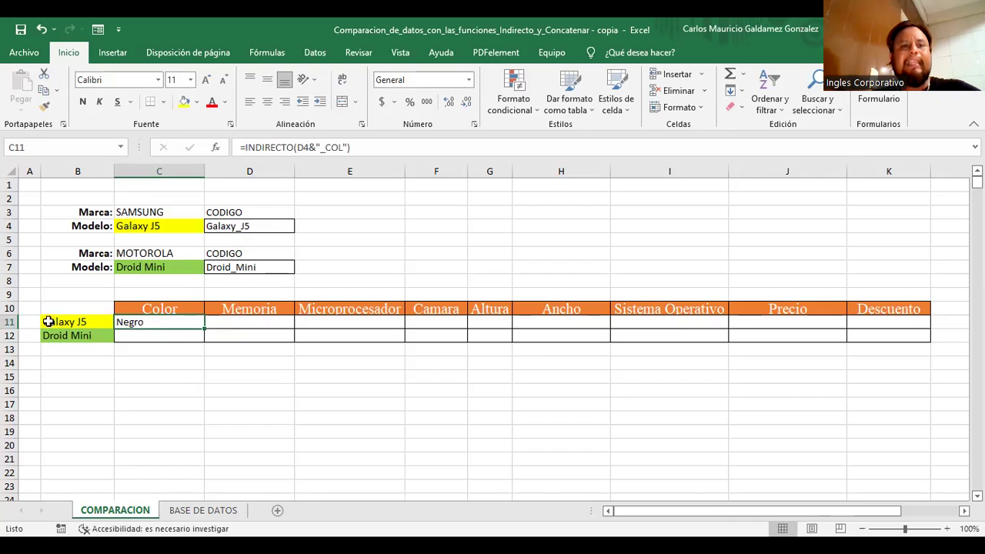
Choose Galaxy A3 as the Samsung model in C4 and compare the Color result with its color cell in the BASE DE DATOS sheet
{"action": "left_click", "coordinate": [80, 326]}
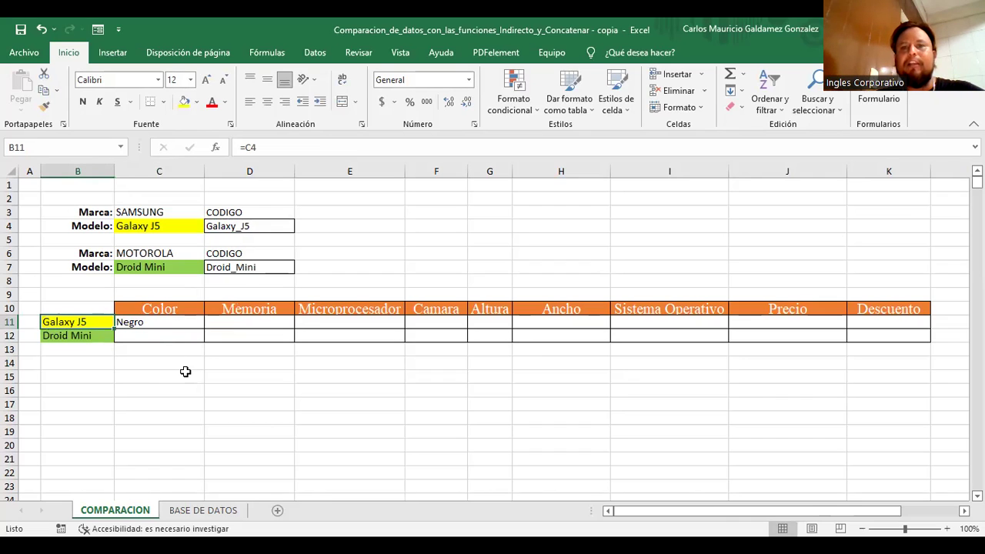
{"action": "left_click", "coordinate": [185, 225]}
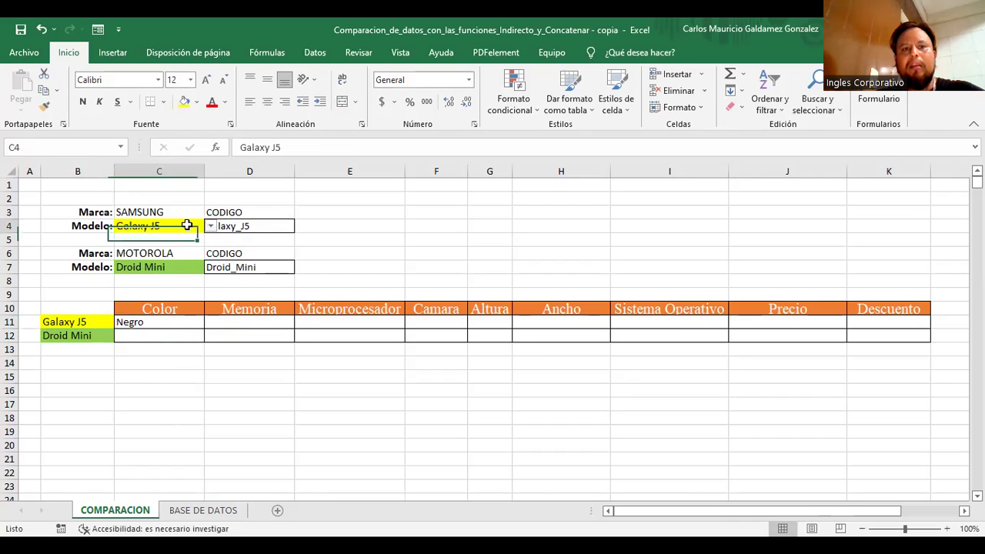
{"action": "left_click", "coordinate": [210, 226]}
{"action": "left_click", "coordinate": [167, 267]}
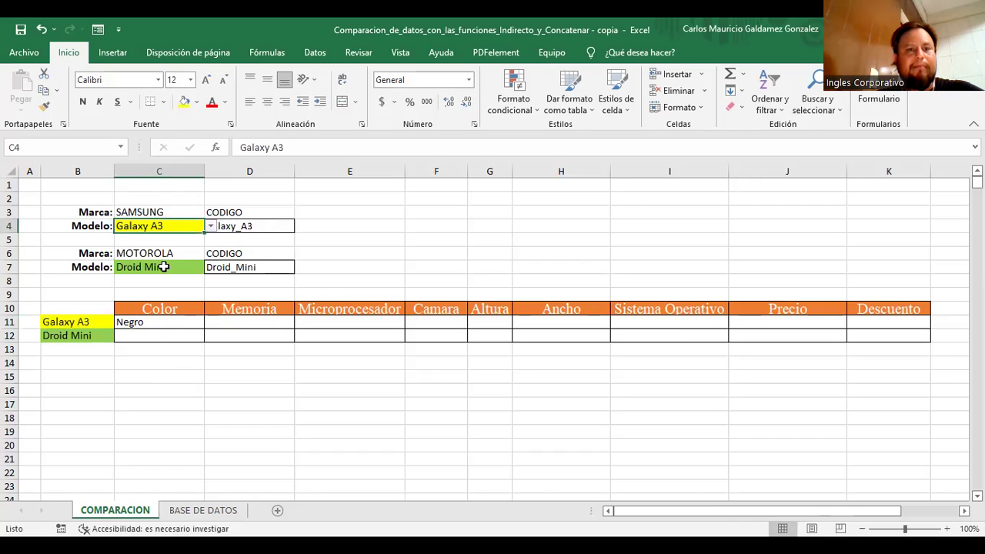
{"action": "left_click", "coordinate": [147, 324]}
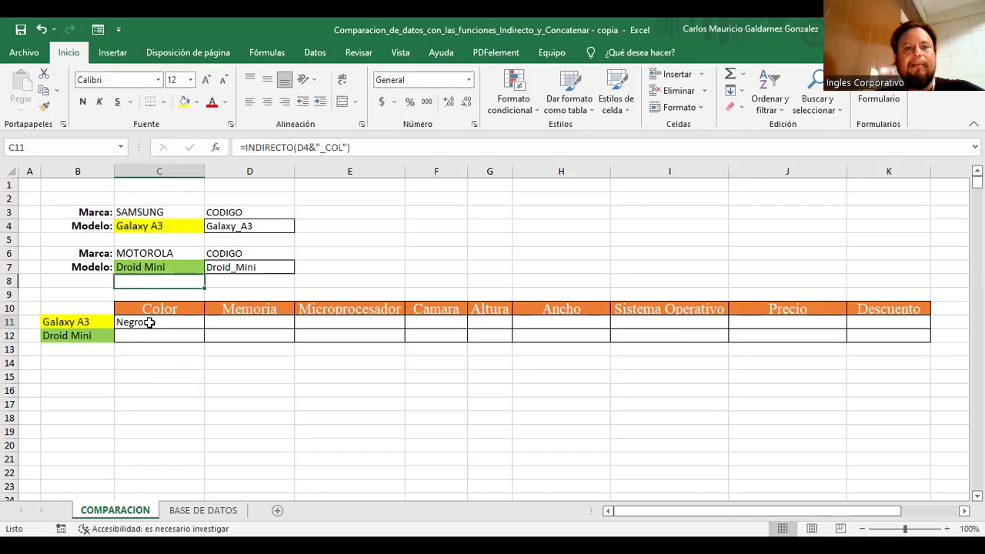
{"action": "left_click", "coordinate": [202, 511]}
{"action": "left_click", "coordinate": [414, 256]}
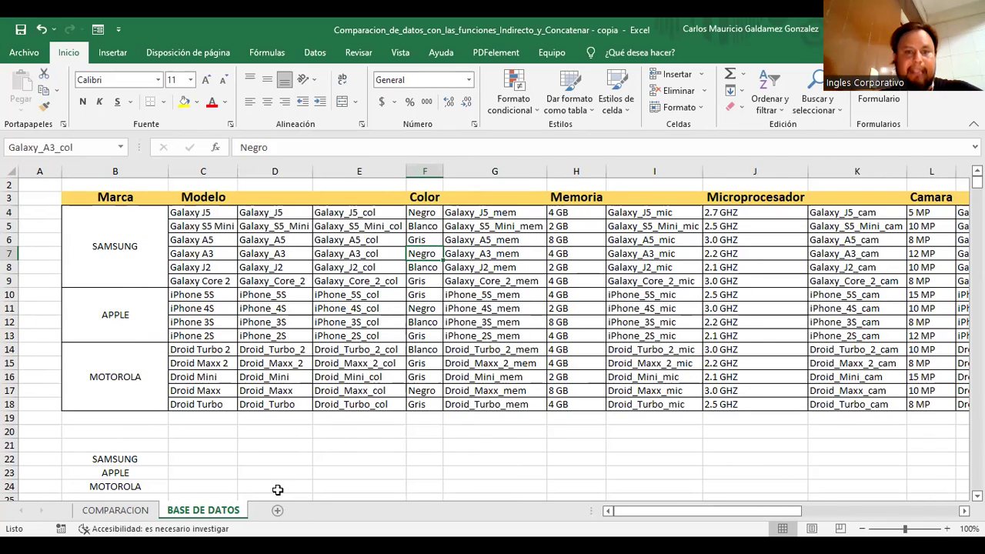
Choose Galaxy A5 as the Samsung model in C4 of the COMPARACION sheet and check the Color result in C11
{"action": "left_click", "coordinate": [137, 512]}
{"action": "left_click", "coordinate": [197, 224]}
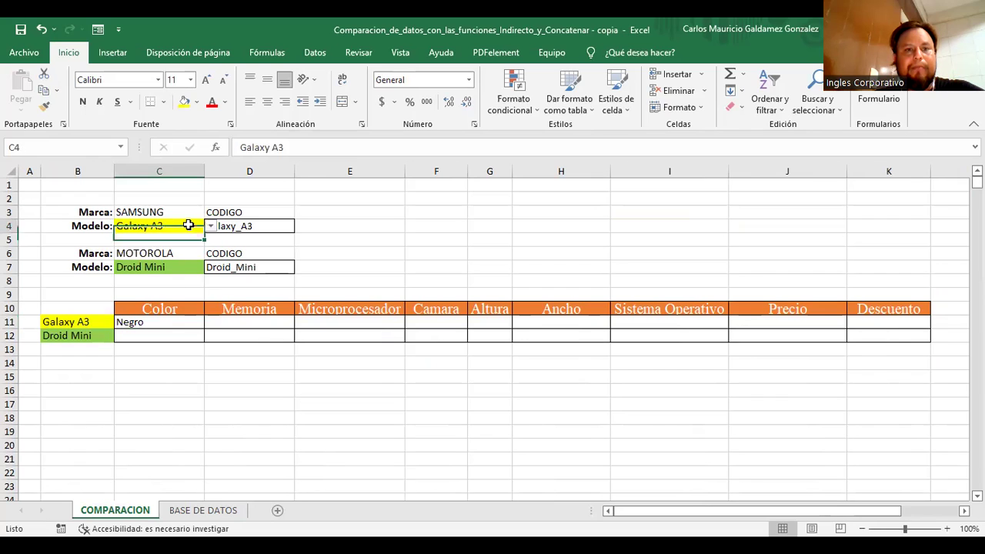
{"action": "left_click", "coordinate": [210, 225]}
{"action": "left_click", "coordinate": [172, 259]}
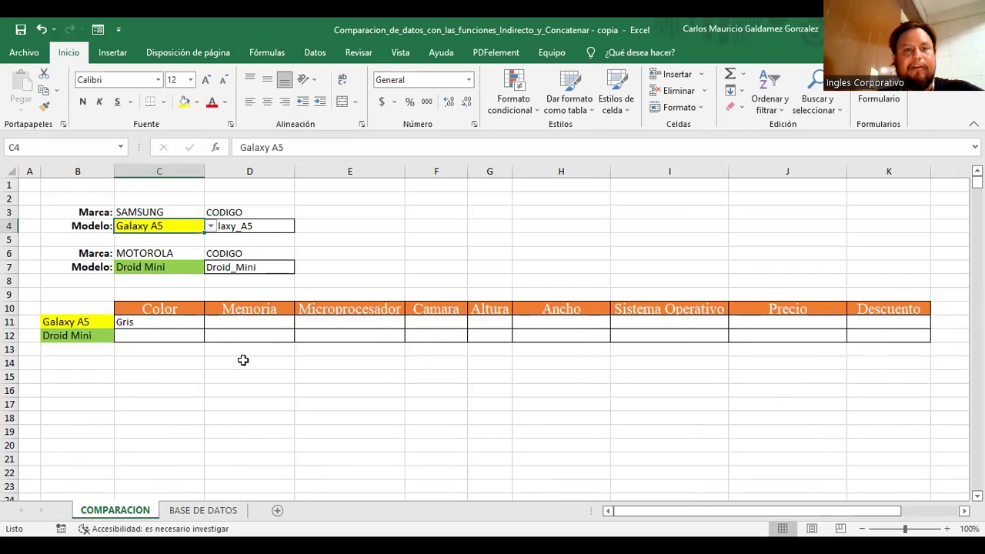
{"action": "left_click", "coordinate": [138, 326]}
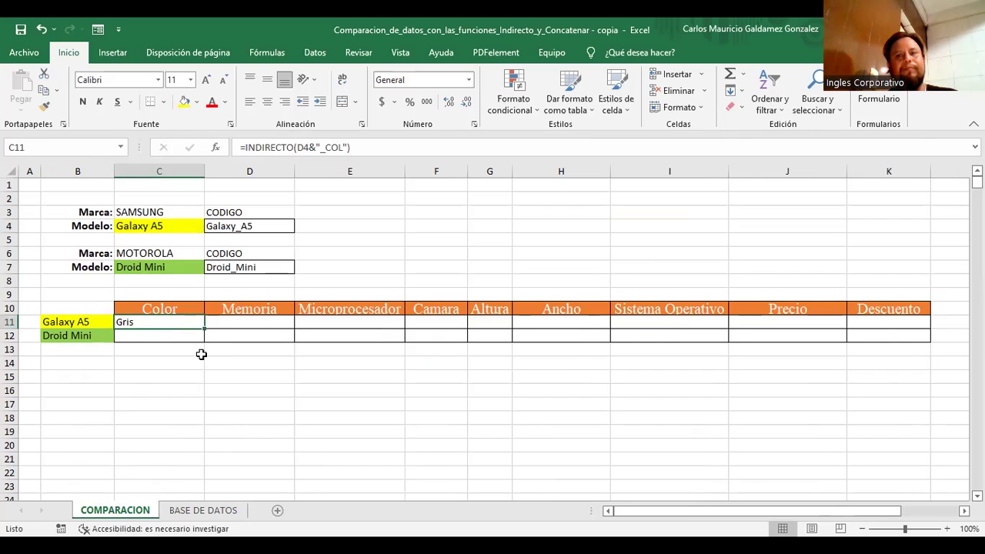
Enter =INDIRECTO(D7&"_COL") in C12 to look up the Motorola model's color
{"action": "left_click", "coordinate": [155, 335]}
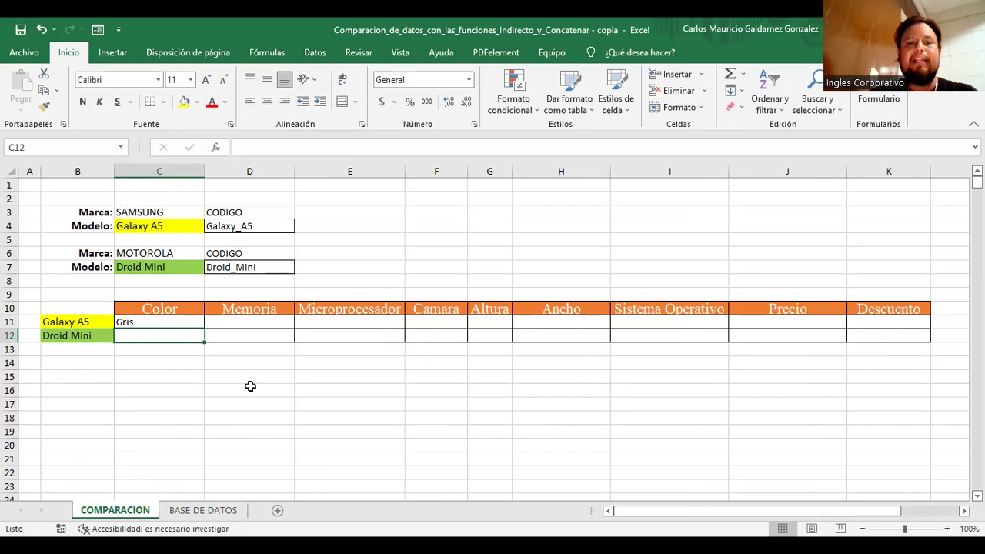
{"action": "type", "text": "="}
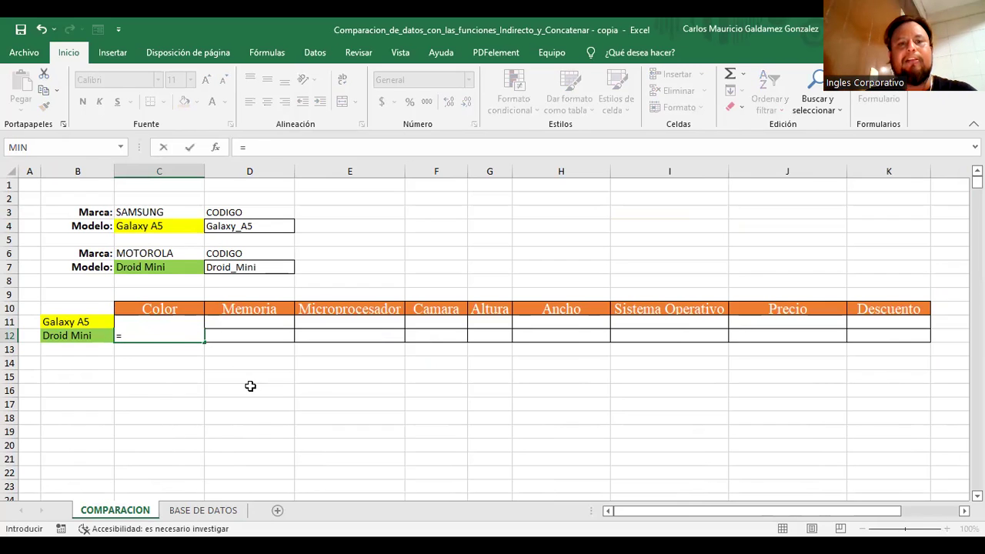
{"action": "type", "text": "indirect"}
{"action": "key", "text": "Tab"}
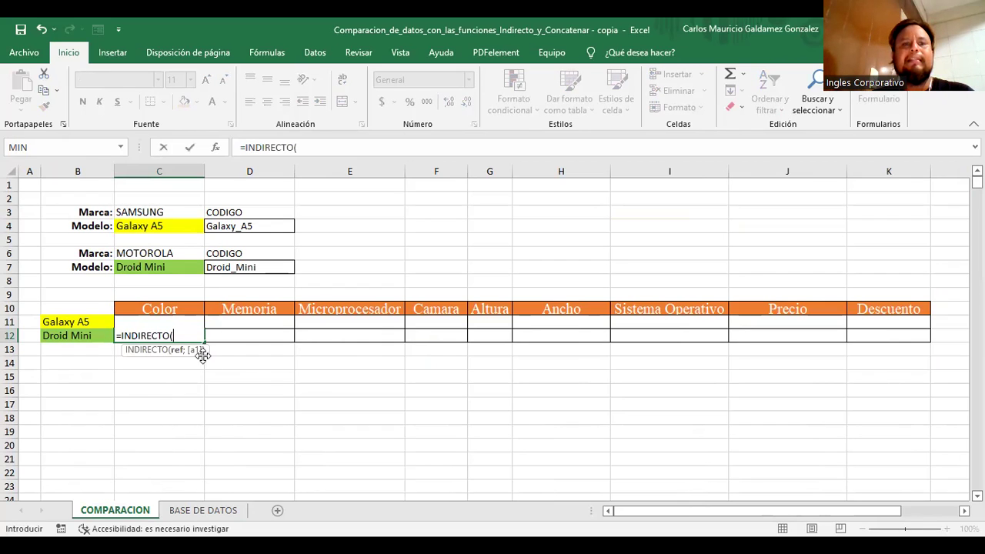
{"action": "left_click", "coordinate": [221, 266]}
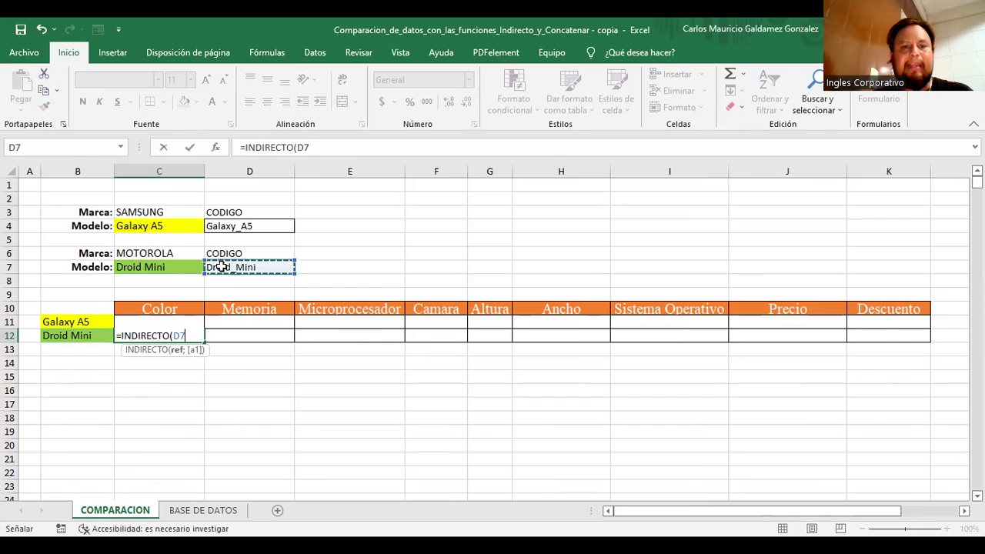
{"action": "type", "text": "&"}
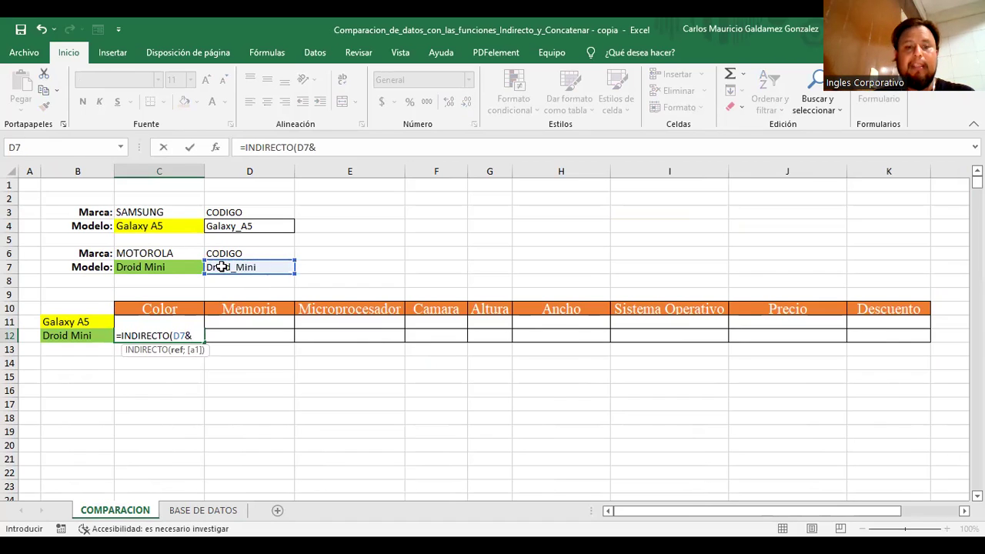
{"action": "type", "text": "\"_CO"}
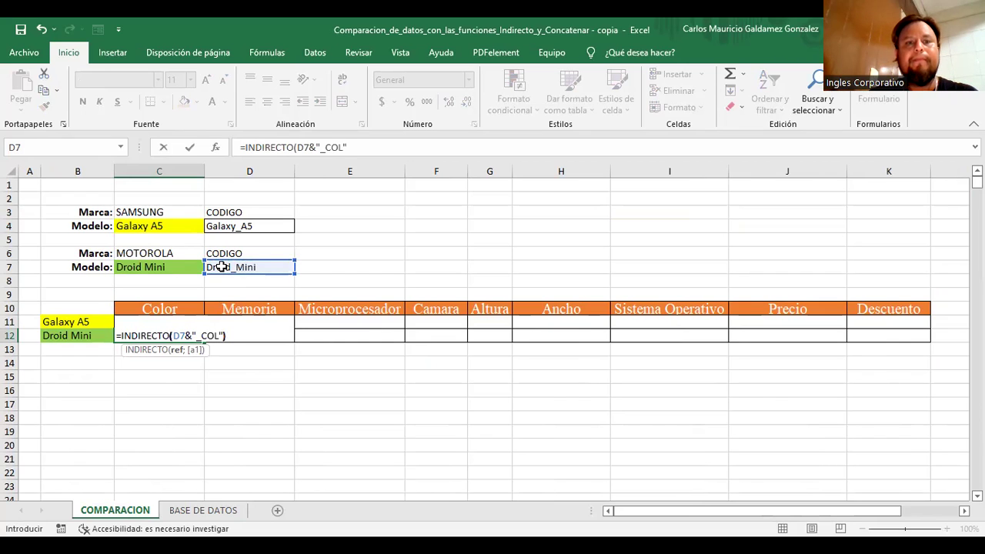
{"action": "type", "text": "L\")"}
{"action": "key", "text": "Return"}
{"action": "key", "text": "Up"}
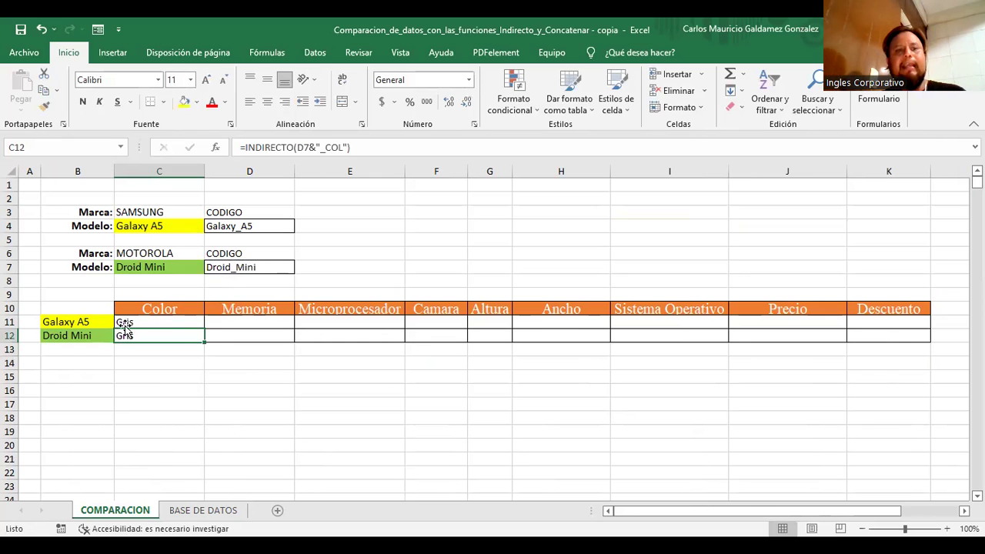
Check the Droid Mini row and the defined name of its color cell in the BASE DE DATOS sheet
{"action": "left_click", "coordinate": [172, 516]}
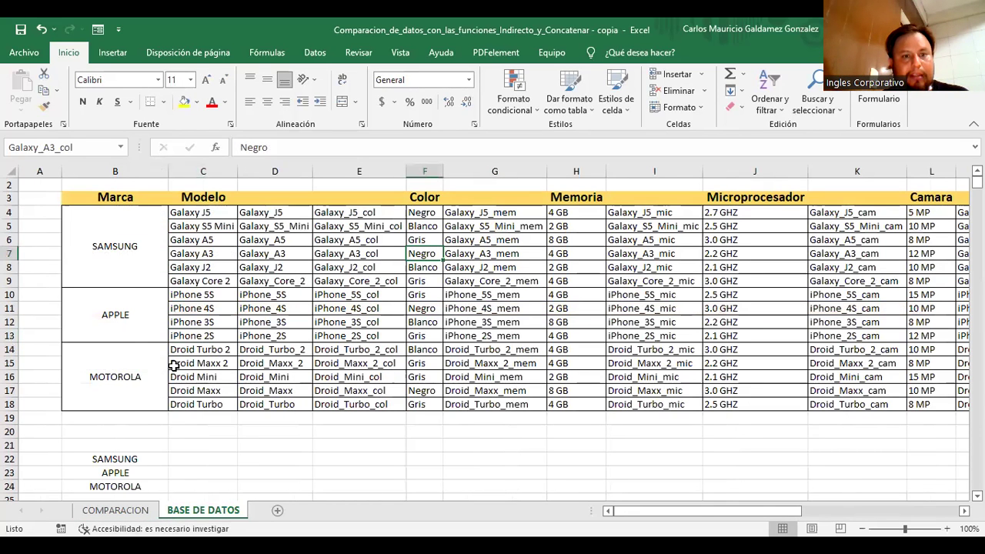
{"action": "left_click", "coordinate": [210, 376]}
{"action": "left_click", "coordinate": [424, 377]}
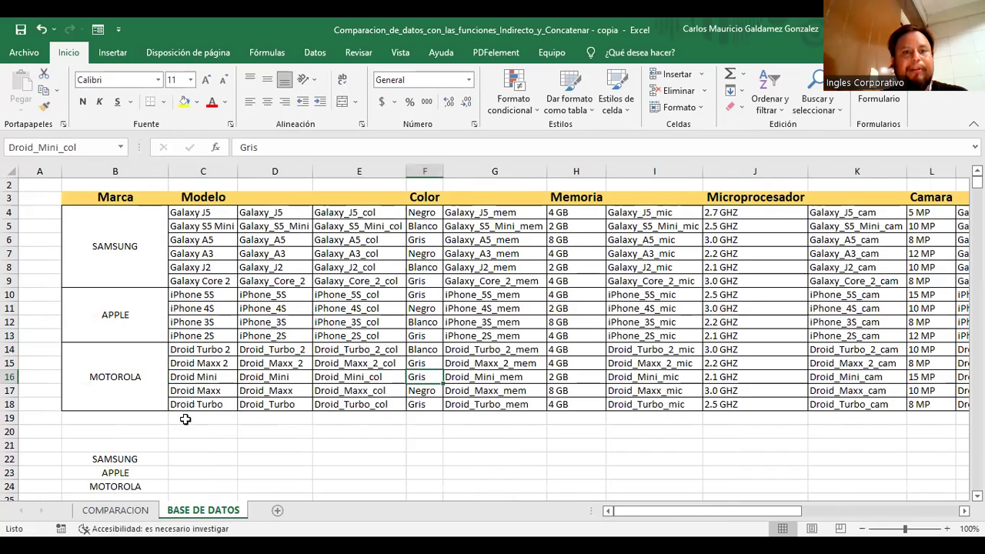
Choose Droid Maxx as the Motorola model in C7 of the COMPARACION sheet
{"action": "left_click", "coordinate": [146, 510]}
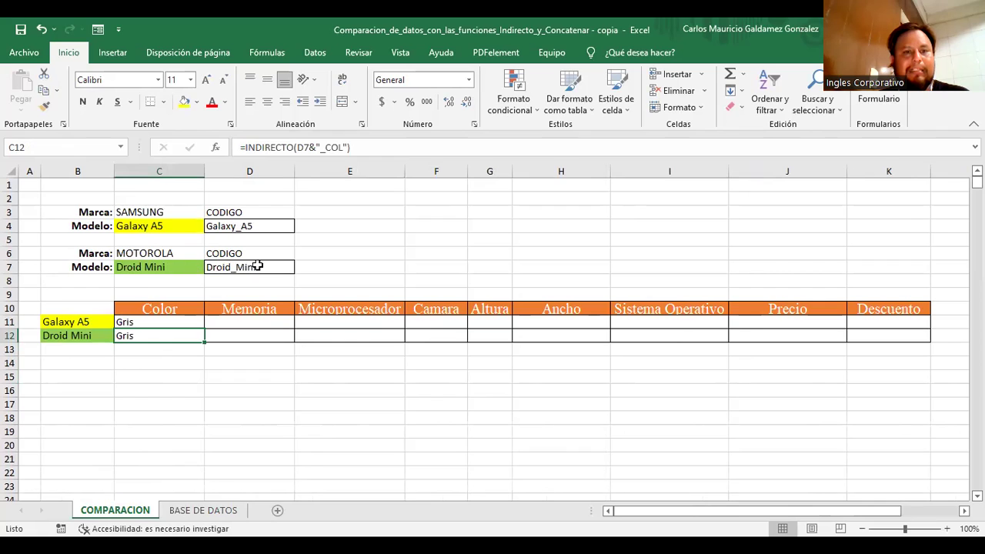
{"action": "left_click", "coordinate": [192, 266]}
{"action": "left_click", "coordinate": [210, 267]}
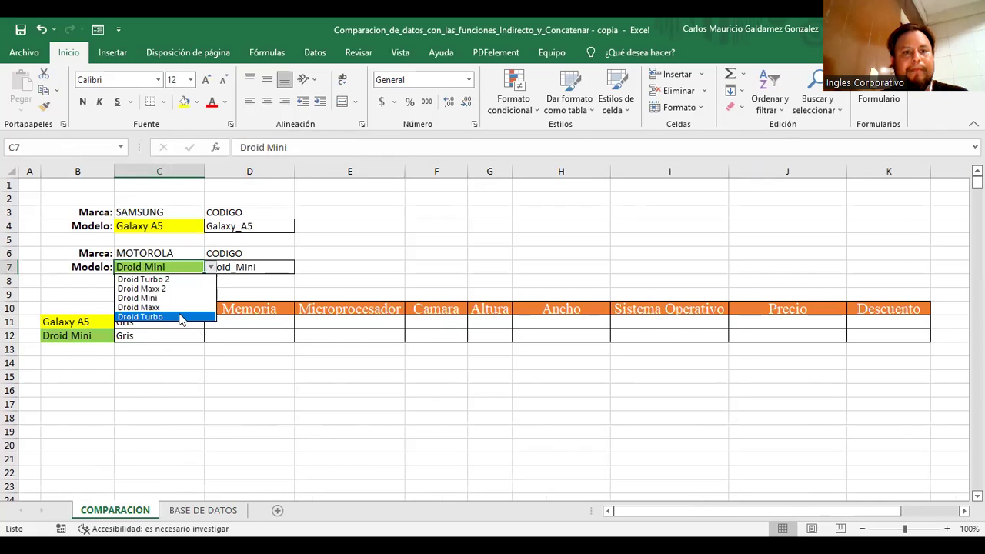
{"action": "left_click", "coordinate": [176, 307]}
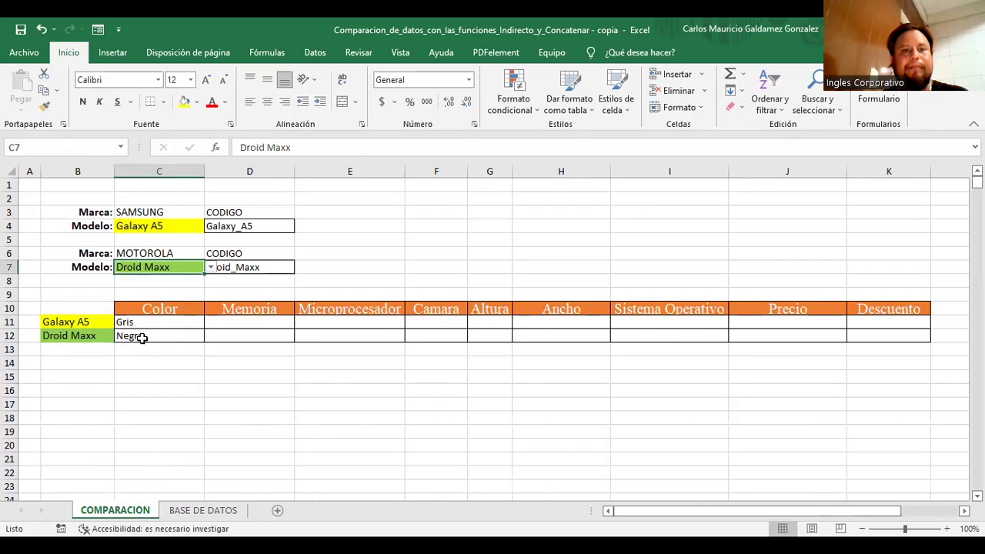
{"action": "left_click", "coordinate": [331, 267]}
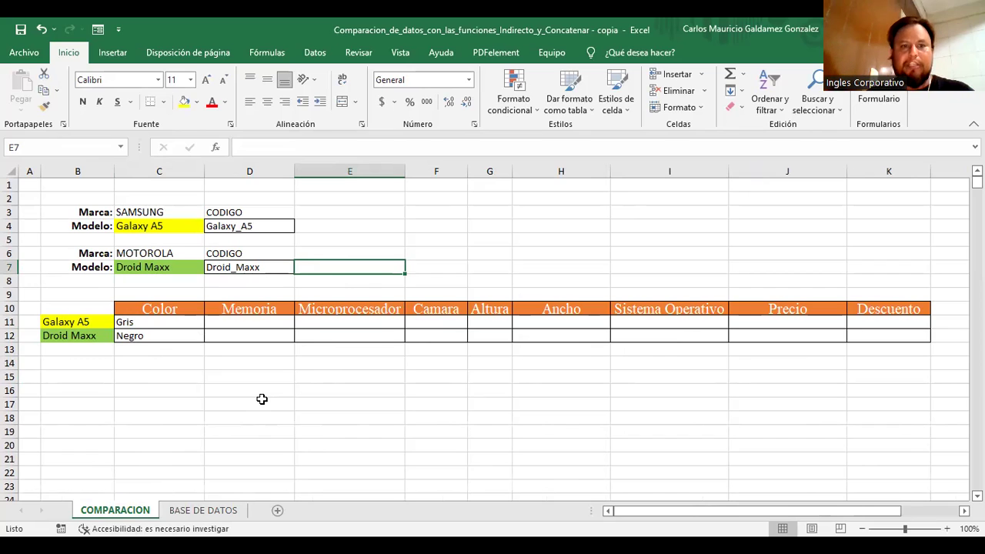
Enter the name suffixes _COL, _MEM, _MIC and _CAM in C9:F9 above the Color, Memoria, Microprocesador and Camara headers
{"action": "left_click", "coordinate": [167, 322]}
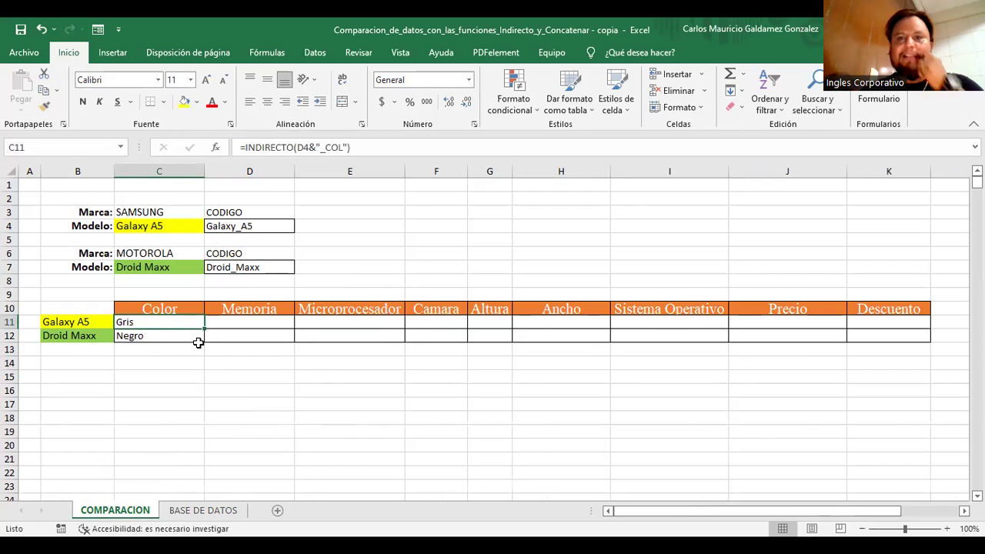
{"action": "left_click", "coordinate": [191, 294]}
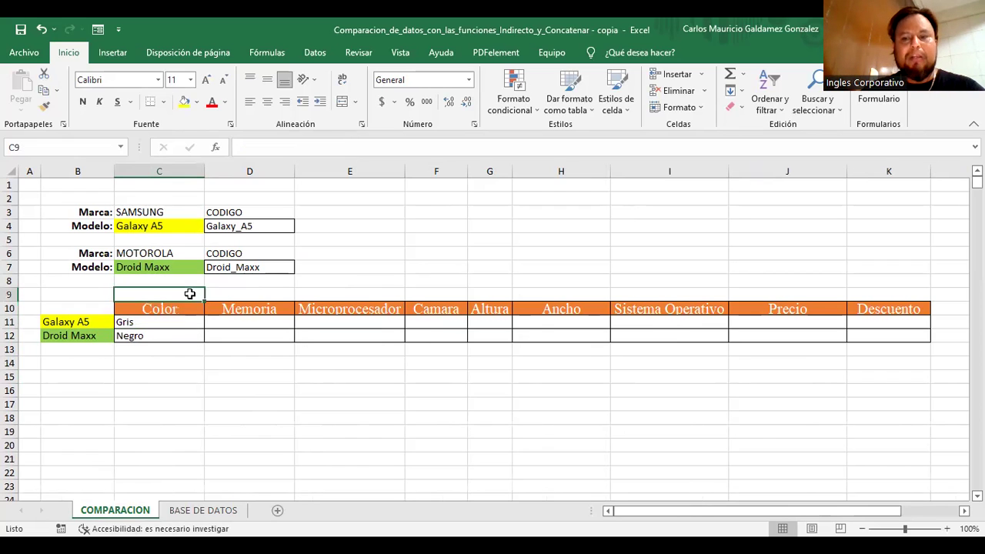
{"action": "type", "text": "_COL"}
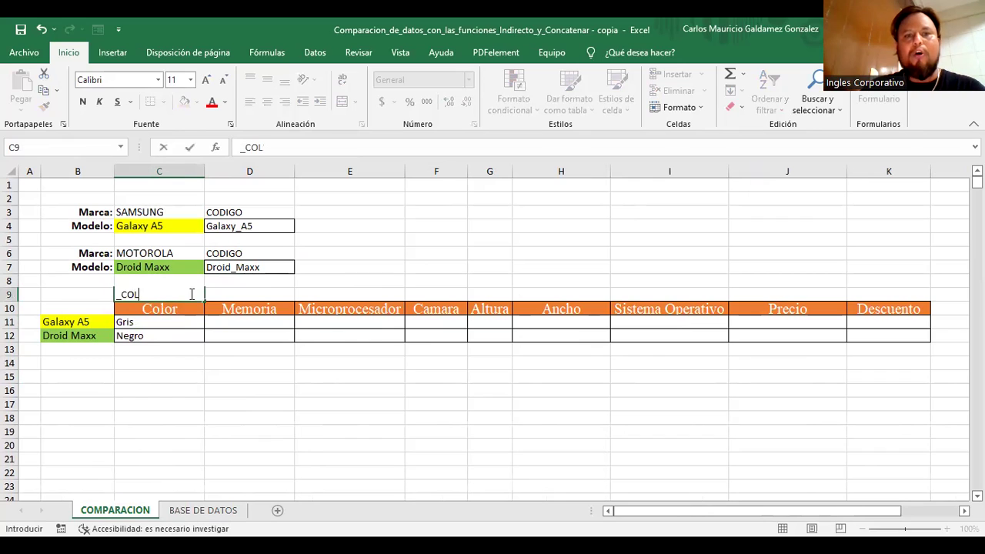
{"action": "key", "text": "Tab"}
{"action": "type", "text": "_"}
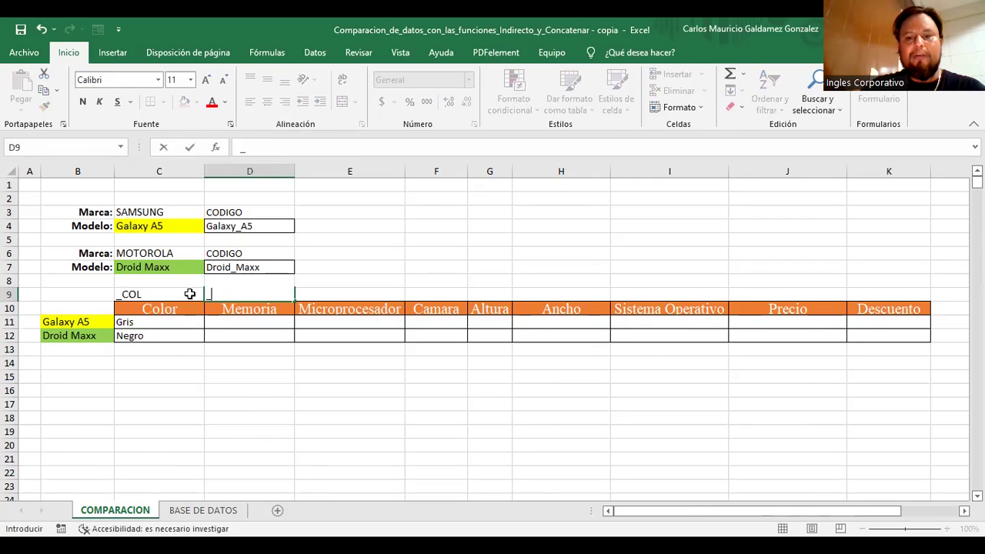
{"action": "type", "text": "MEM"}
{"action": "key", "text": "Tab"}
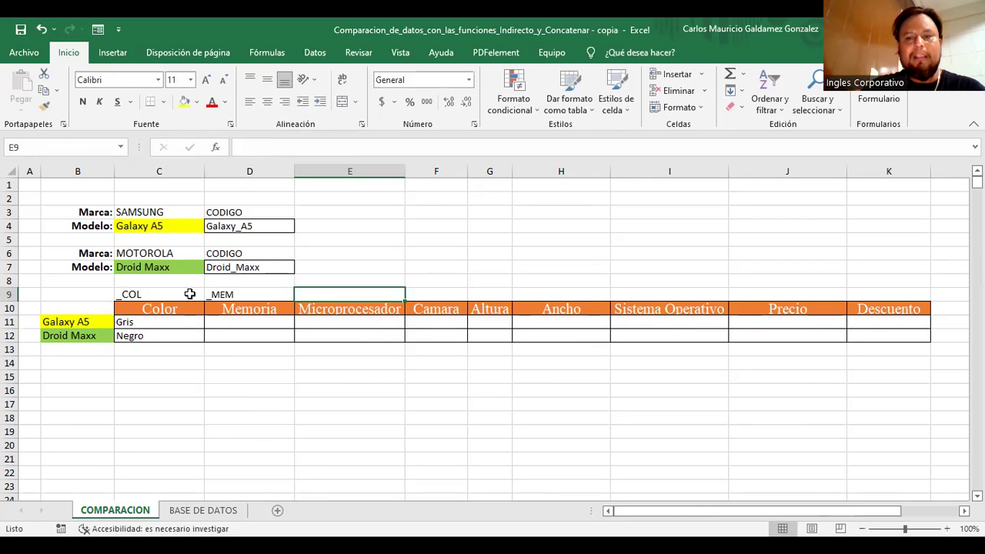
{"action": "type", "text": "_MIC"}
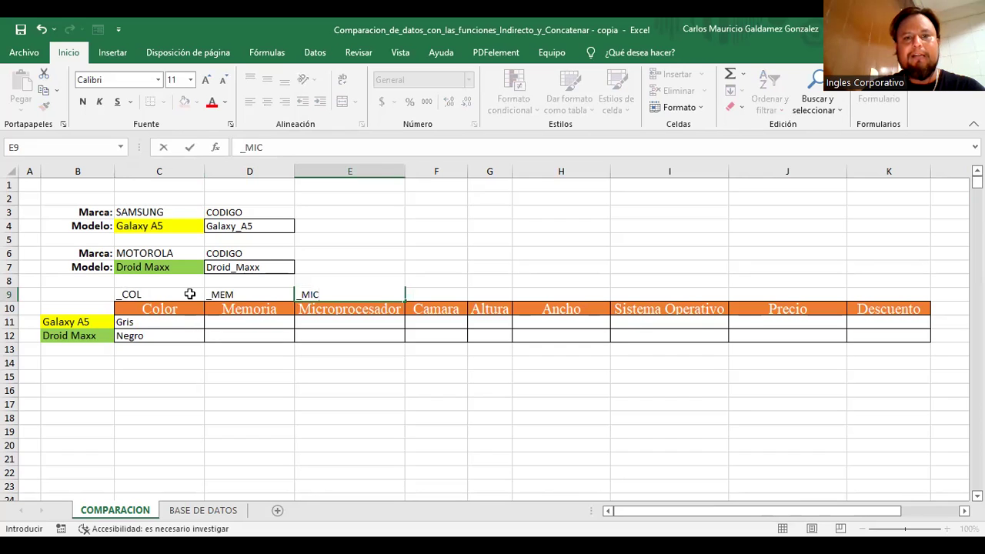
{"action": "key", "text": "Tab"}
{"action": "type", "text": "_CAM"}
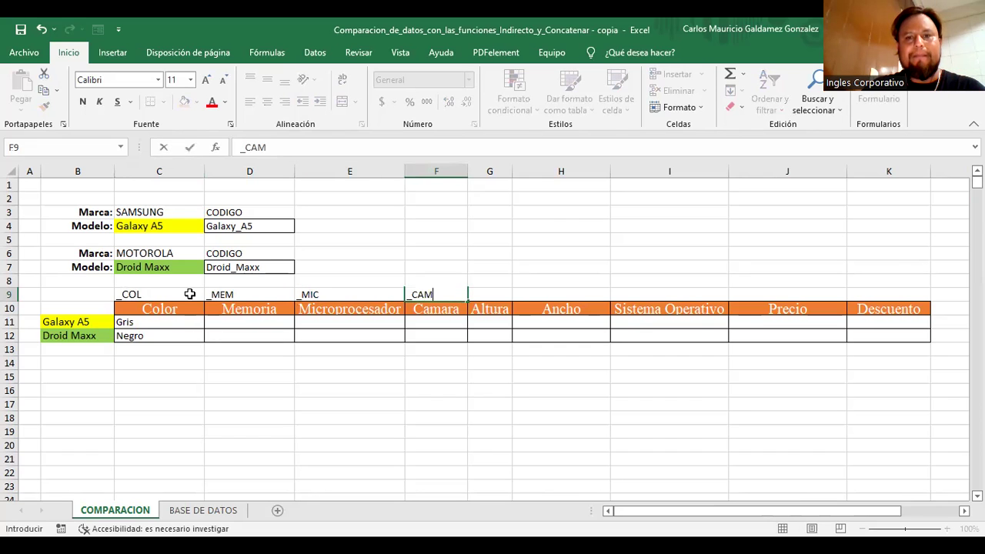
{"action": "key", "text": "Tab"}
Enter the suffixes _ALT, _ANC and _SIS in G9:I9 above the Altura, Ancho and Sistema Operativo headers
{"action": "type", "text": "_ALT"}
{"action": "key", "text": "Tab"}
{"action": "type", "text": "_ANC"}
{"action": "key", "text": "Tab"}
{"action": "type", "text": "_"}
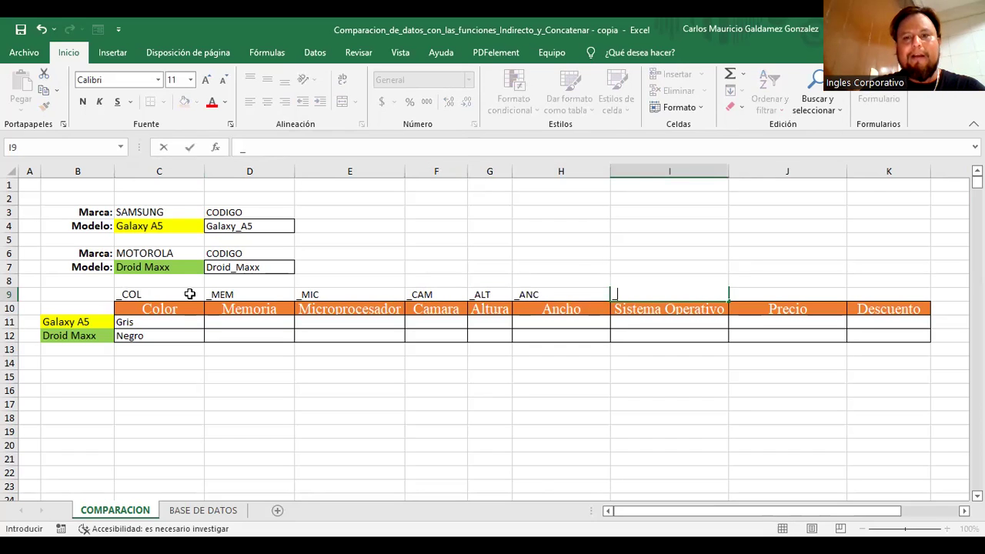
{"action": "type", "text": "SIS"}
{"action": "key", "text": "Tab"}
Enter the suffix _PREC in J9 above Precio and _DES in K9 above Descuento
{"action": "type", "text": "_"}
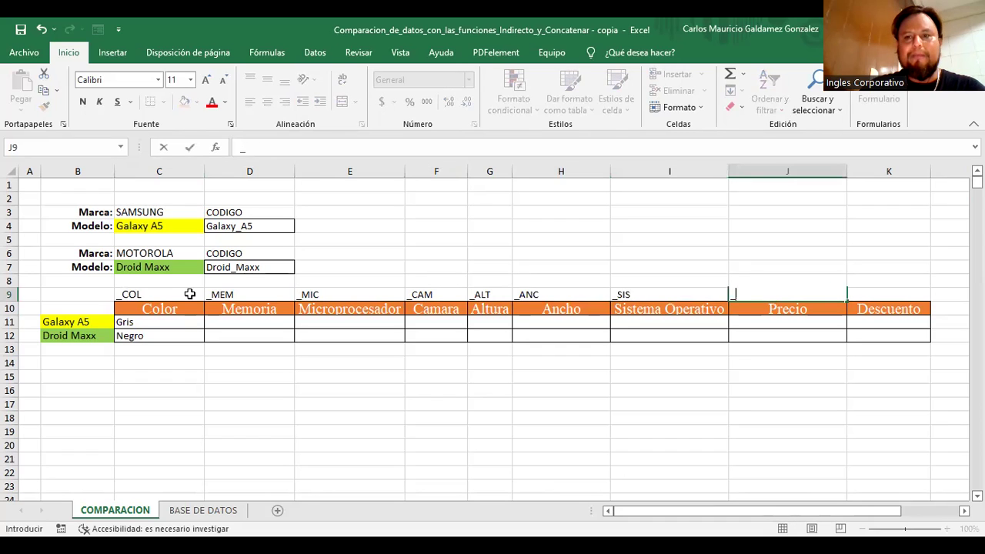
{"action": "type", "text": "PRE"}
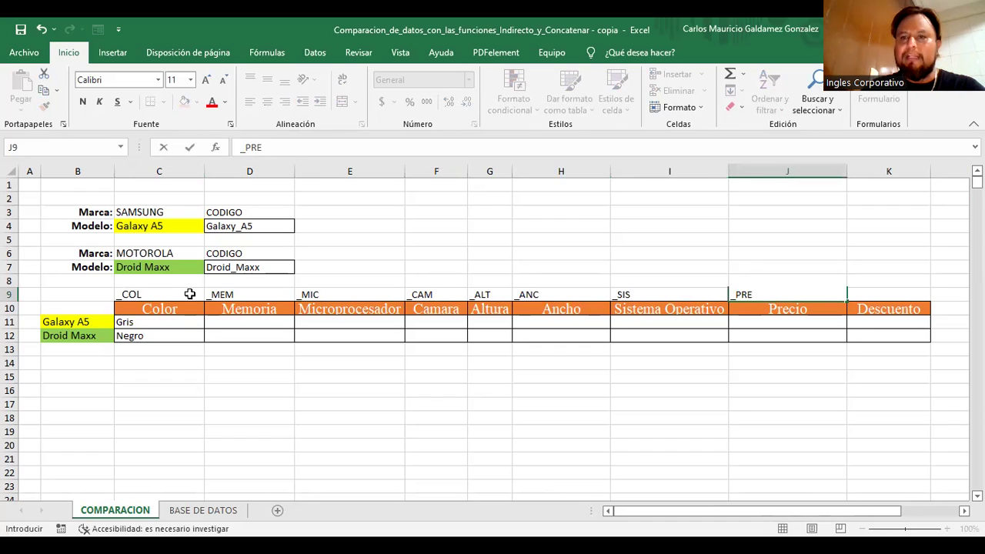
{"action": "type", "text": "C"}
{"action": "key", "text": "Tab"}
{"action": "type", "text": "_"}
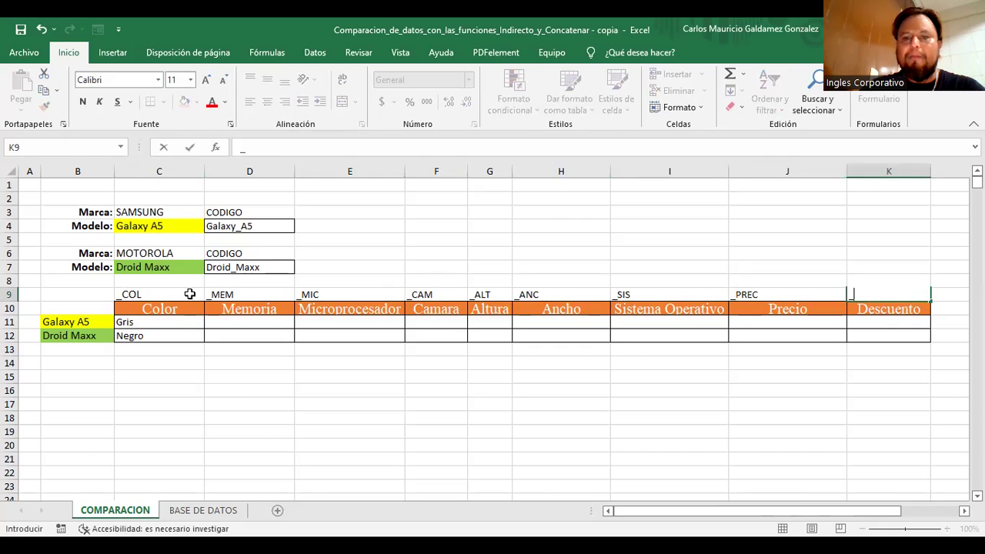
{"action": "type", "text": "DES"}
{"action": "key", "text": "Return"}
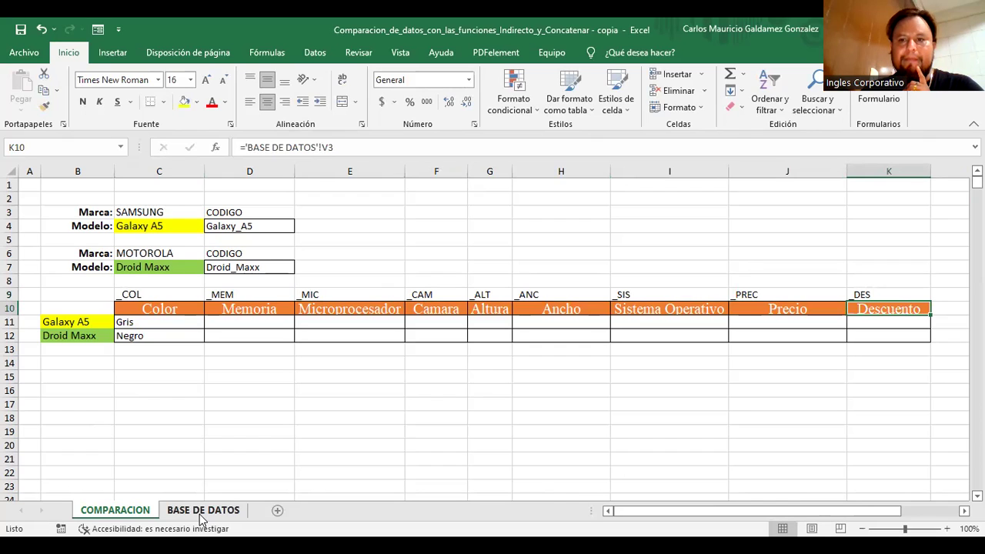
Shorten the Precio suffix in J9 to _PRE
{"action": "left_click", "coordinate": [764, 293]}
{"action": "double_click", "coordinate": [763, 292]}
{"action": "key", "text": "BackSpace"}
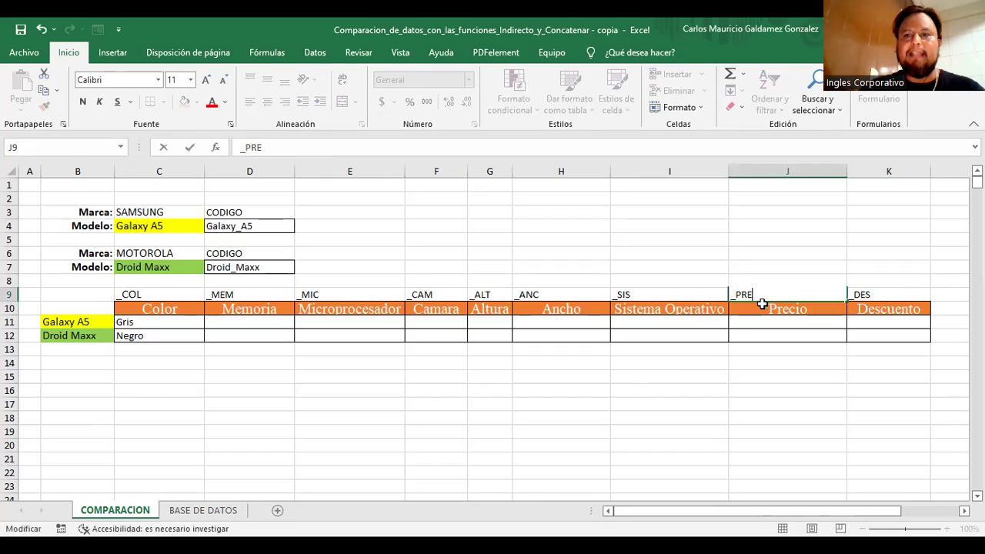
{"action": "key", "text": "Return"}
Replace the literal suffix in the C11 formula with a cell reference, making it =INDIRECTO(D4&C9)
{"action": "left_click", "coordinate": [176, 325]}
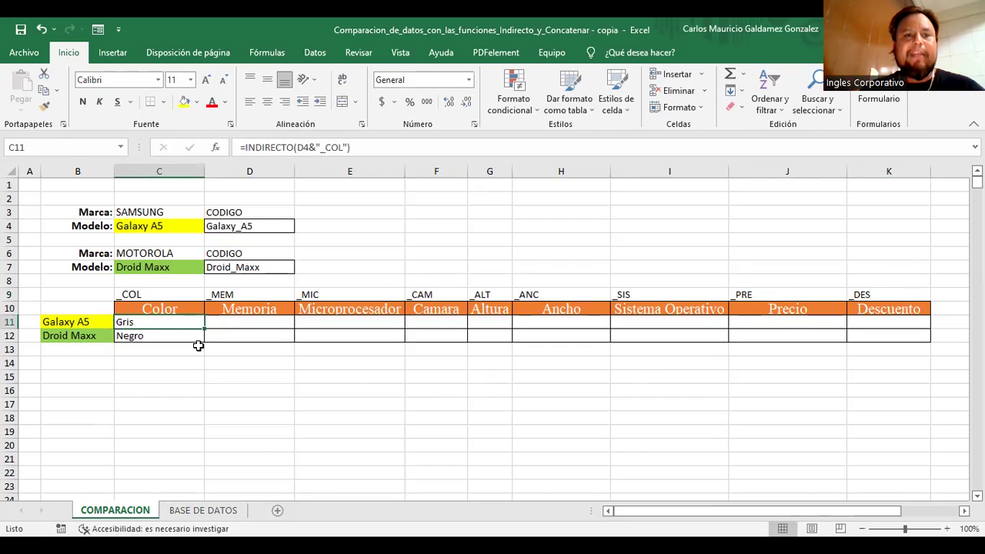
{"action": "left_click_drag", "start_coordinate": [316, 147], "coordinate": [349, 147]}
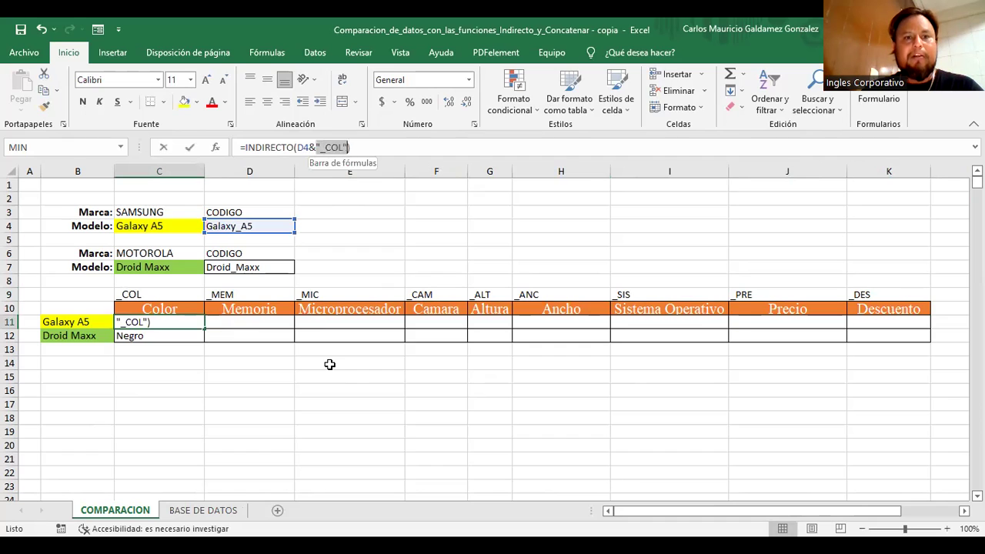
{"action": "left_click", "coordinate": [146, 295]}
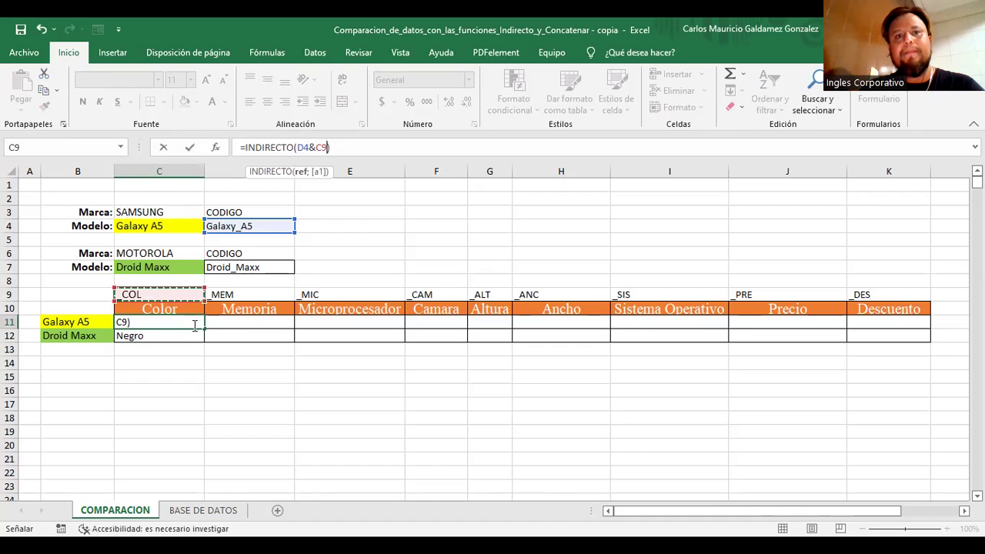
{"action": "key", "text": "ctrl+Return"}
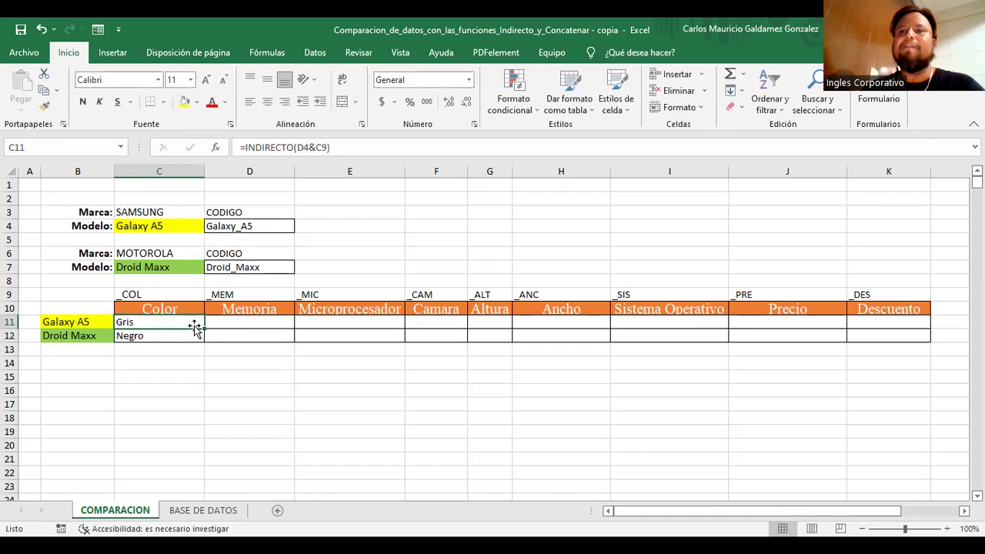
Try filling the C11 formula across to K11 and inspect the references in D11
{"action": "left_click_drag", "start_coordinate": [204, 329], "coordinate": [897, 328]}
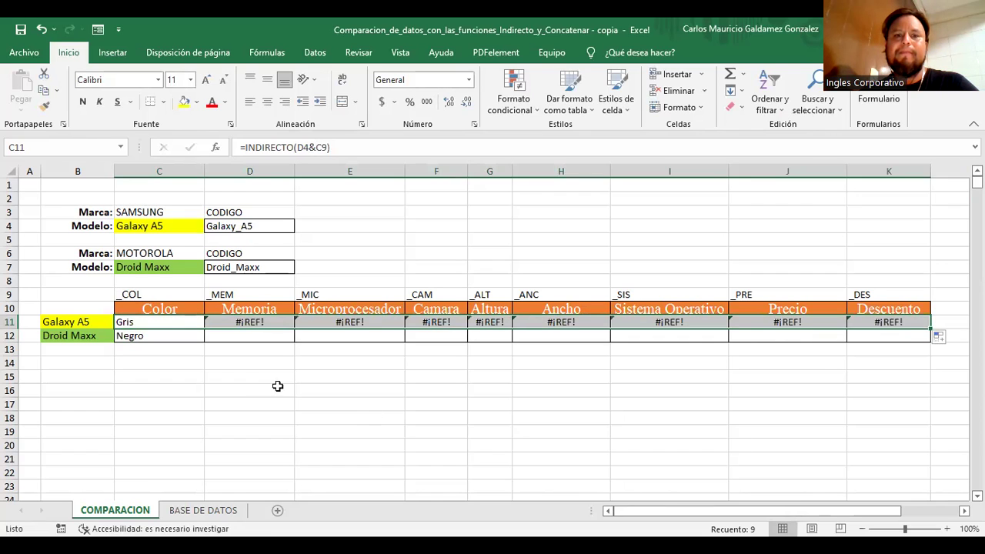
{"action": "left_click", "coordinate": [238, 322]}
{"action": "double_click", "coordinate": [238, 322]}
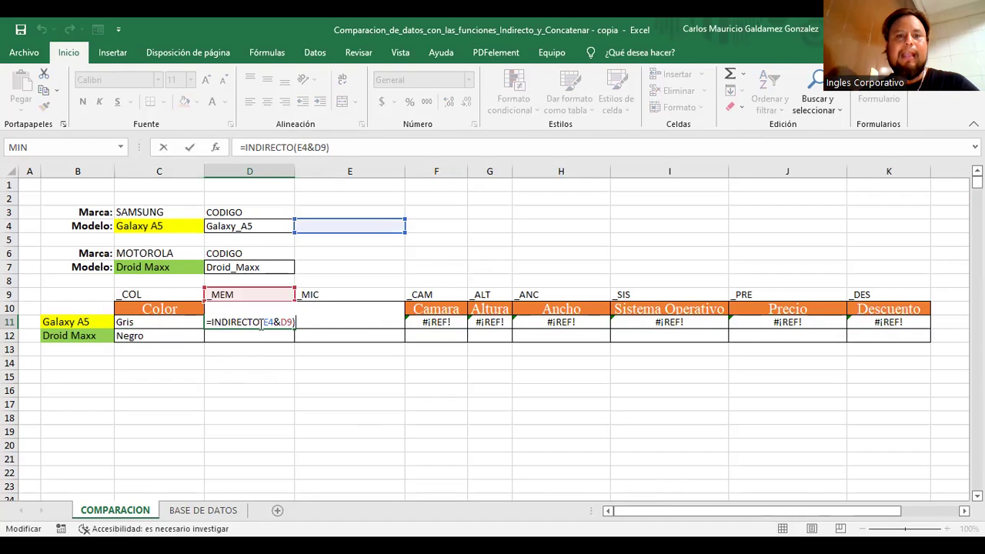
{"action": "left_click", "coordinate": [269, 322]}
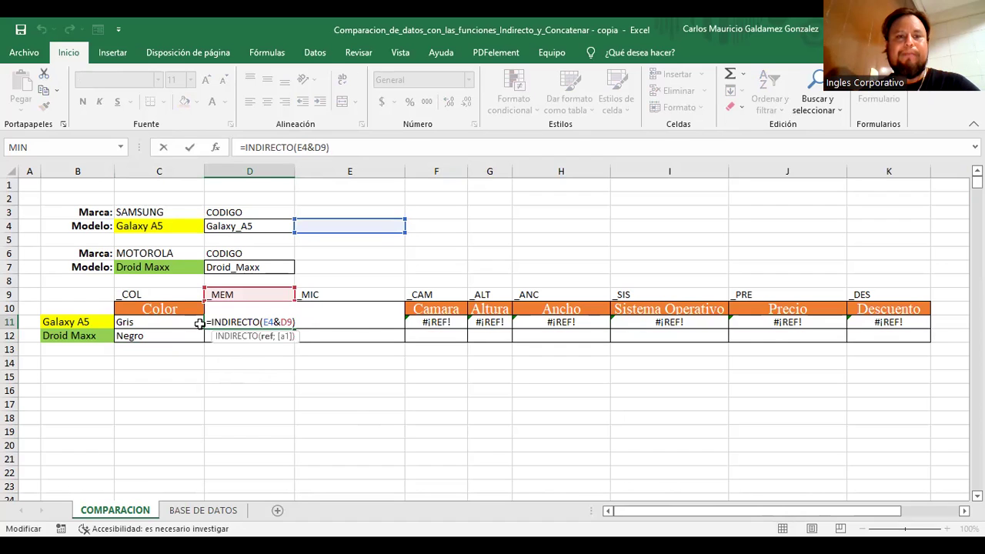
Make the code reference absolute in C11, =INDIRECTO($D$4&C9), and fill the formula across to K11
{"action": "left_click", "coordinate": [149, 322]}
{"action": "double_click", "coordinate": [149, 322]}
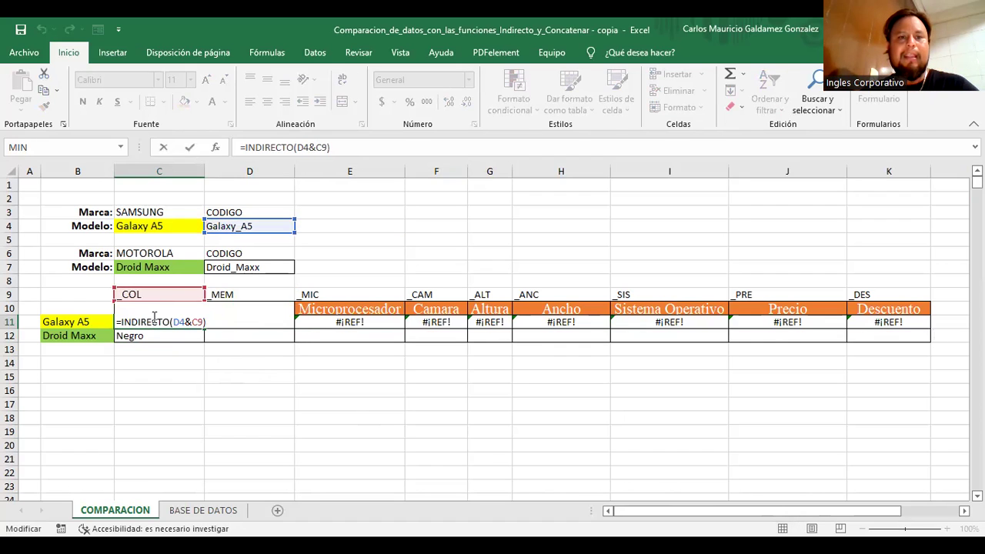
{"action": "left_click", "coordinate": [178, 321]}
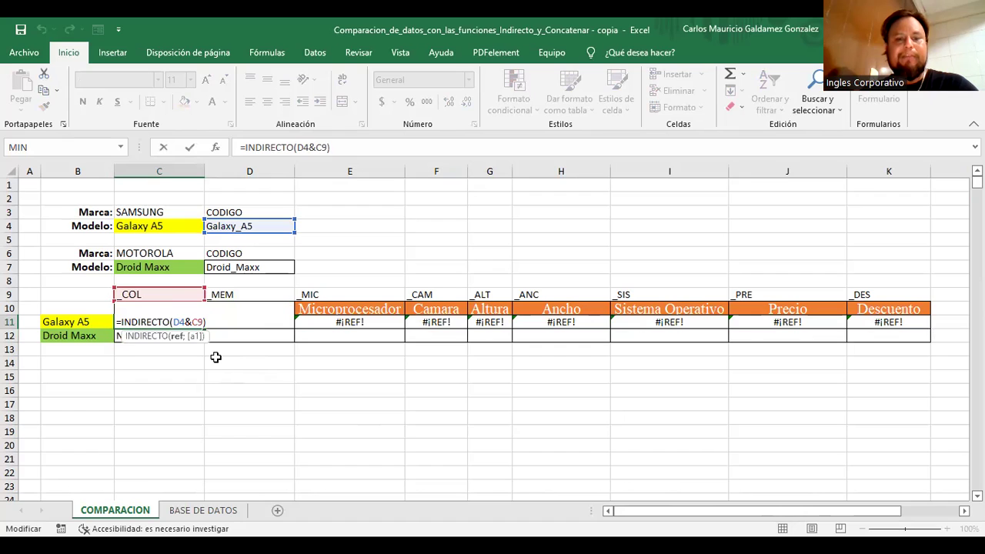
{"action": "key", "text": "F4"}
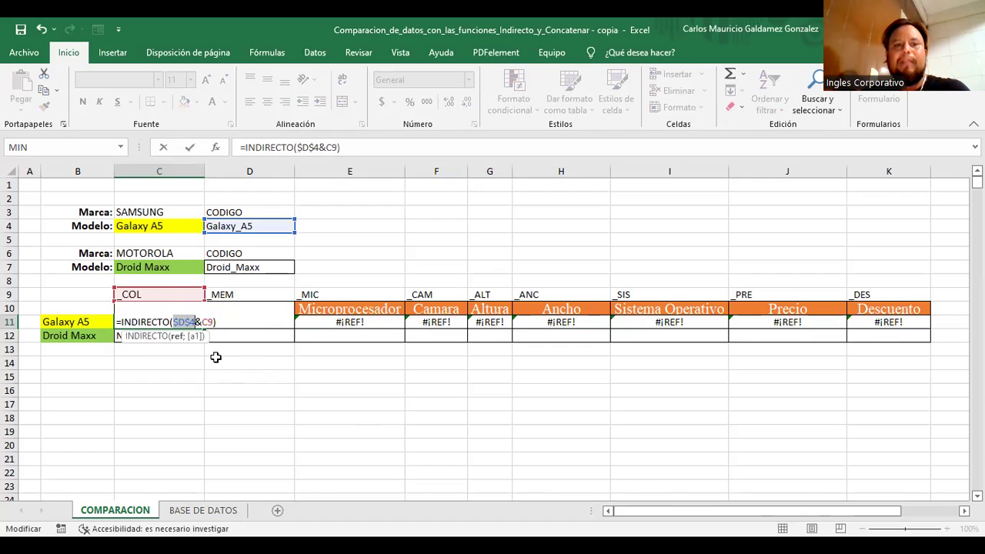
{"action": "key", "text": "Return"}
{"action": "left_click", "coordinate": [189, 321]}
{"action": "left_click_drag", "start_coordinate": [205, 329], "coordinate": [913, 324]}
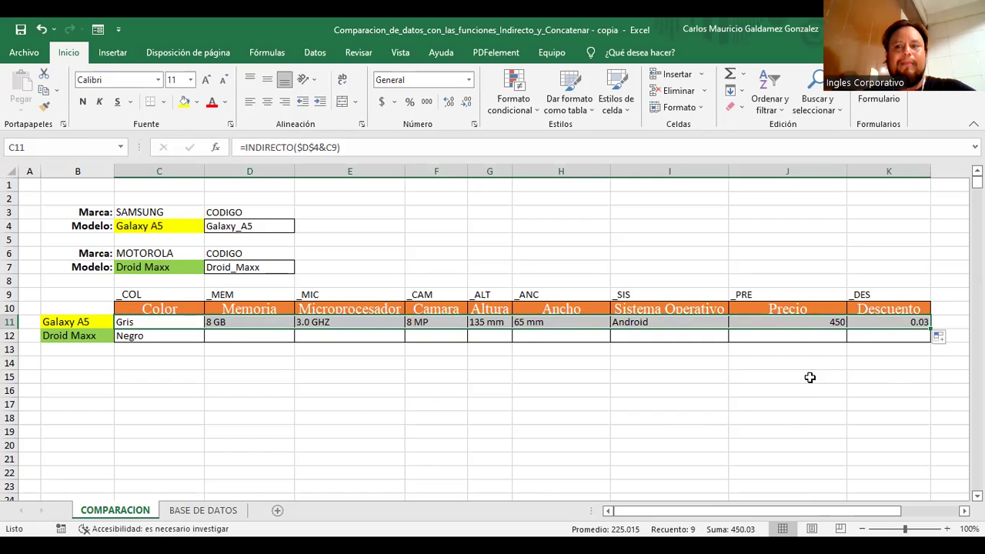
Format the Samsung model's Descuento value in K11 as a percentage
{"action": "left_click", "coordinate": [870, 320]}
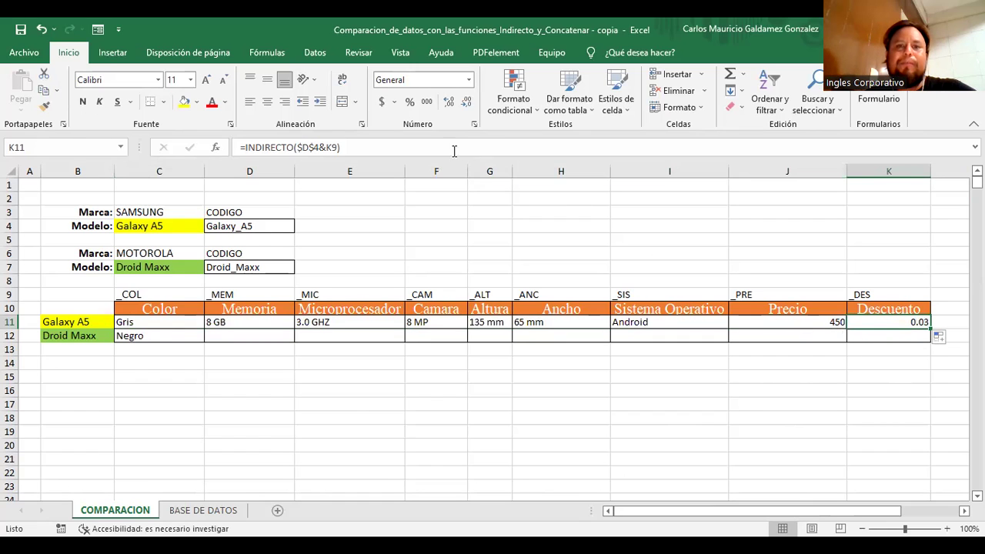
{"action": "left_click", "coordinate": [409, 102]}
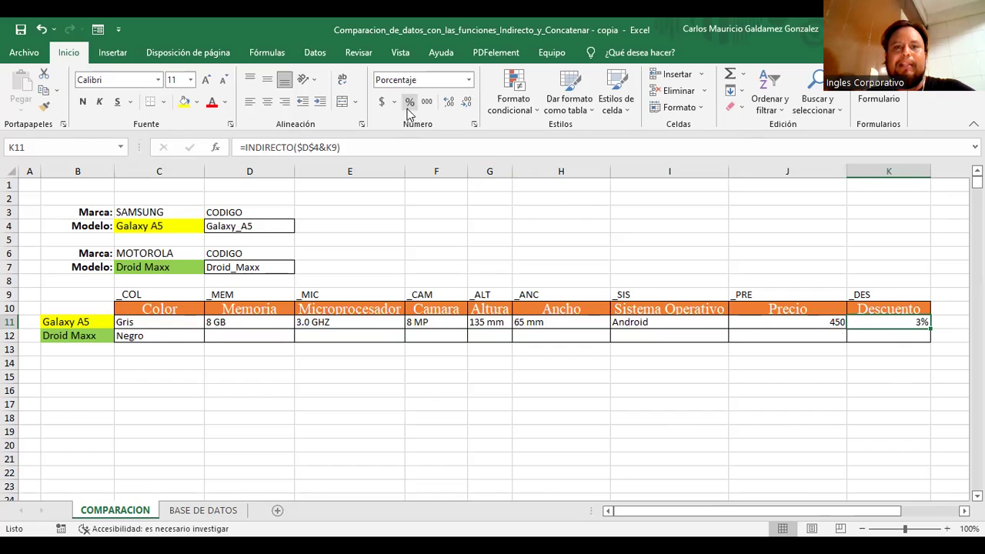
{"action": "left_click", "coordinate": [859, 333]}
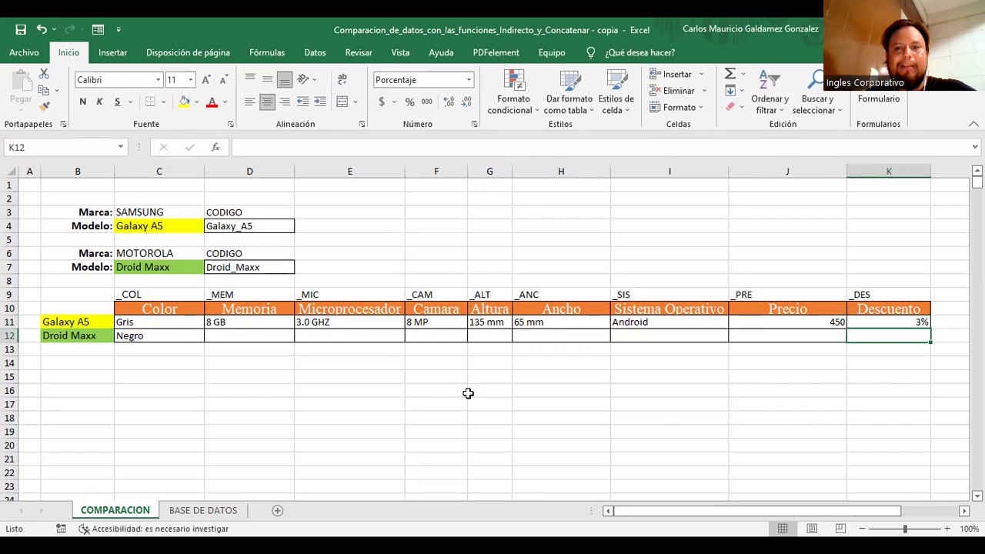
Hide the suffixes in C9:K9 by setting their font color to white
{"action": "left_click_drag", "start_coordinate": [179, 294], "coordinate": [864, 294]}
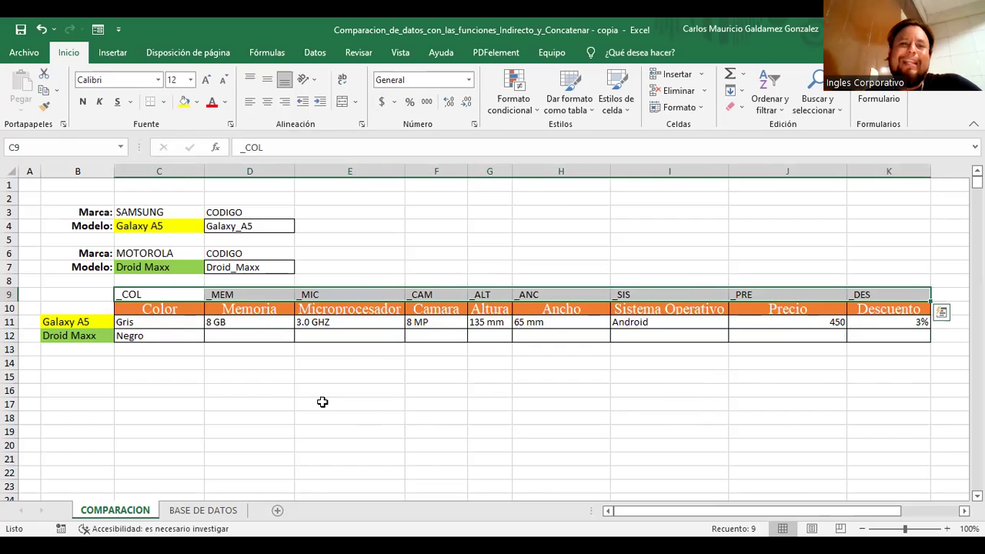
{"action": "left_click", "coordinate": [224, 102]}
{"action": "left_click", "coordinate": [217, 154]}
{"action": "left_click", "coordinate": [235, 374]}
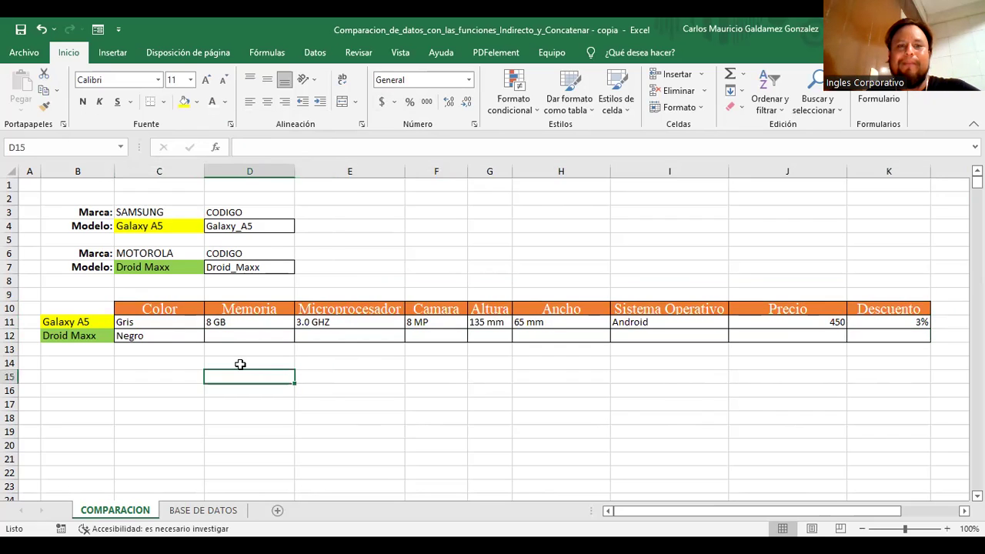
Hide the CODIGO labels and model codes in D3:D7 with a white font color
{"action": "left_click_drag", "start_coordinate": [259, 210], "coordinate": [254, 266]}
{"action": "left_click", "coordinate": [213, 102]}
{"action": "left_click", "coordinate": [323, 394]}
Apply all borders to the code cells D4:D7
{"action": "left_click_drag", "start_coordinate": [257, 225], "coordinate": [254, 268]}
{"action": "left_click", "coordinate": [164, 102]}
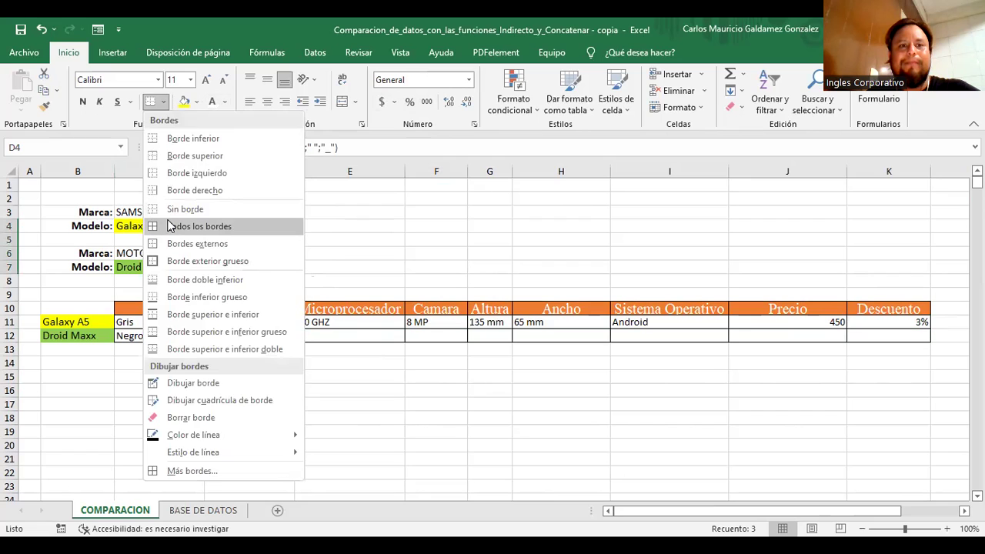
{"action": "left_click", "coordinate": [170, 226]}
Remove all borders from the code cells D4:D7
{"action": "left_click_drag", "start_coordinate": [231, 226], "coordinate": [250, 266]}
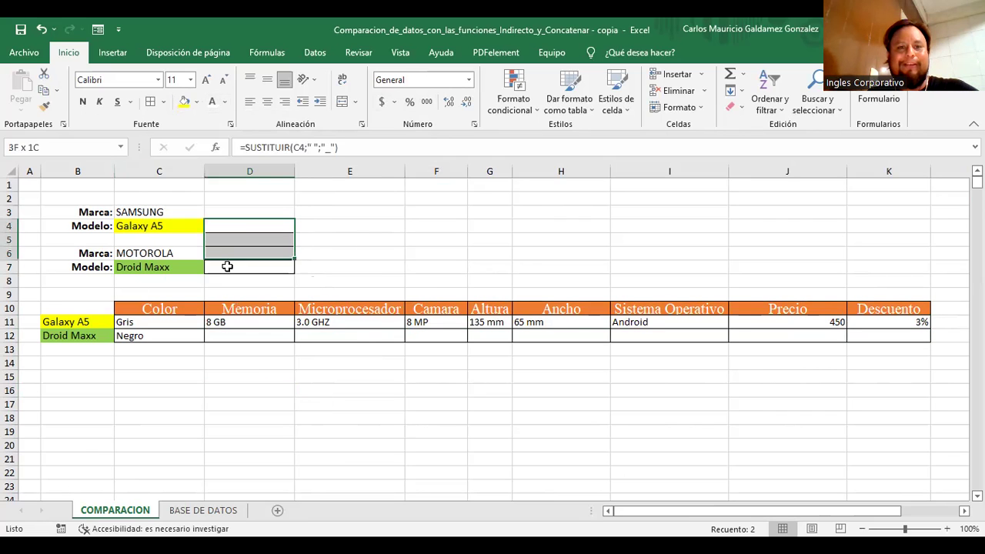
{"action": "left_click", "coordinate": [164, 102]}
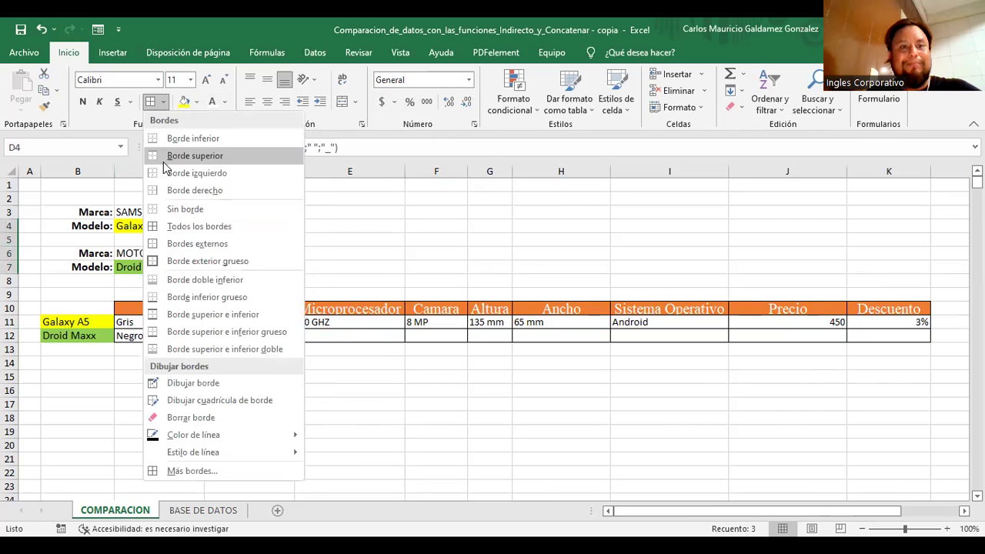
{"action": "left_click", "coordinate": [178, 208]}
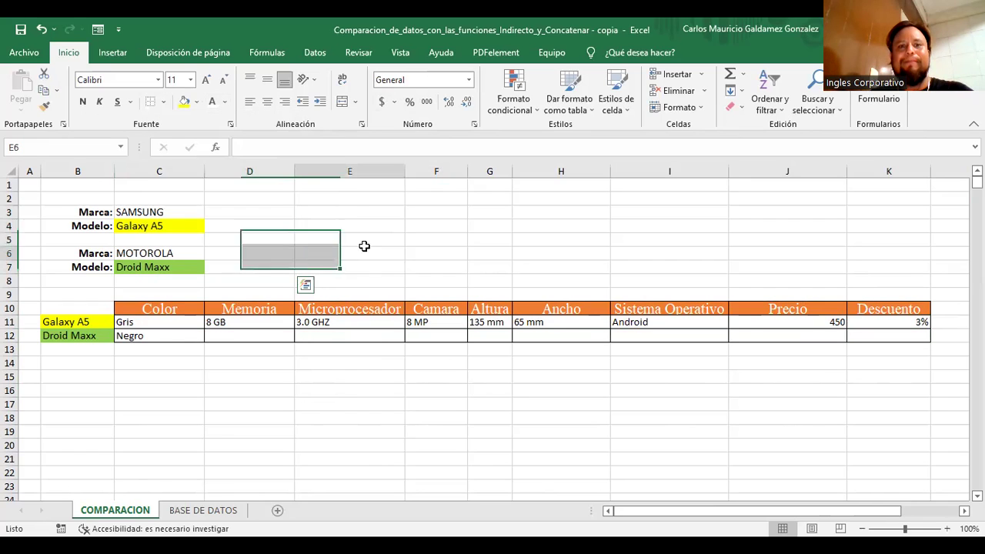
{"action": "left_click", "coordinate": [364, 244]}
{"action": "left_click", "coordinate": [341, 392]}
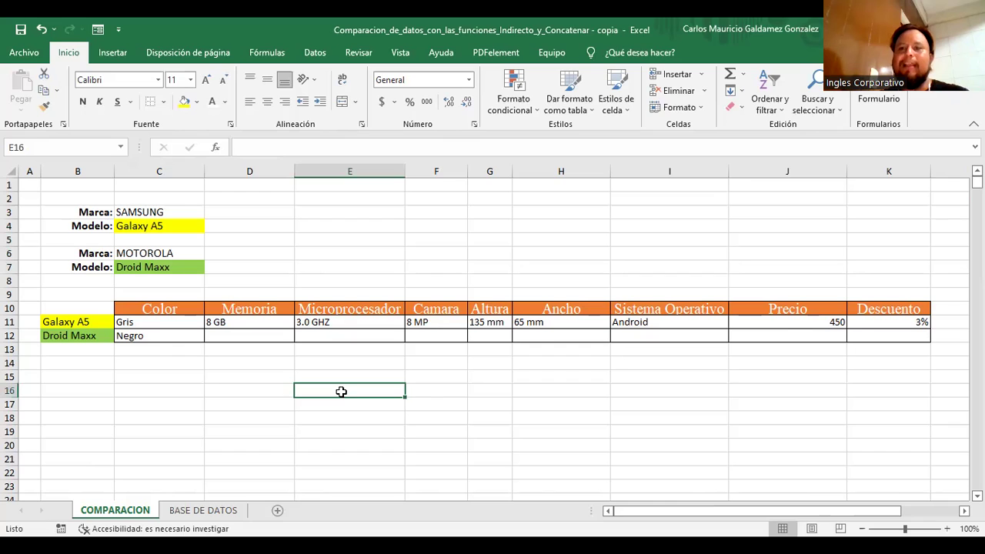
Format the price cells J11:J12 as Contabilidad and autofit the width of column J
{"action": "left_click_drag", "start_coordinate": [802, 318], "coordinate": [800, 336]}
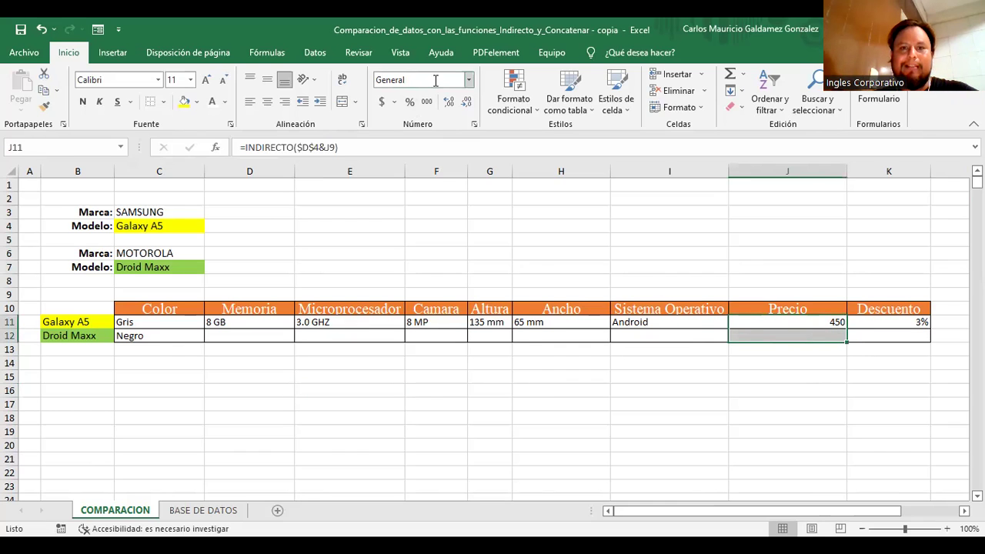
{"action": "left_click", "coordinate": [468, 81]}
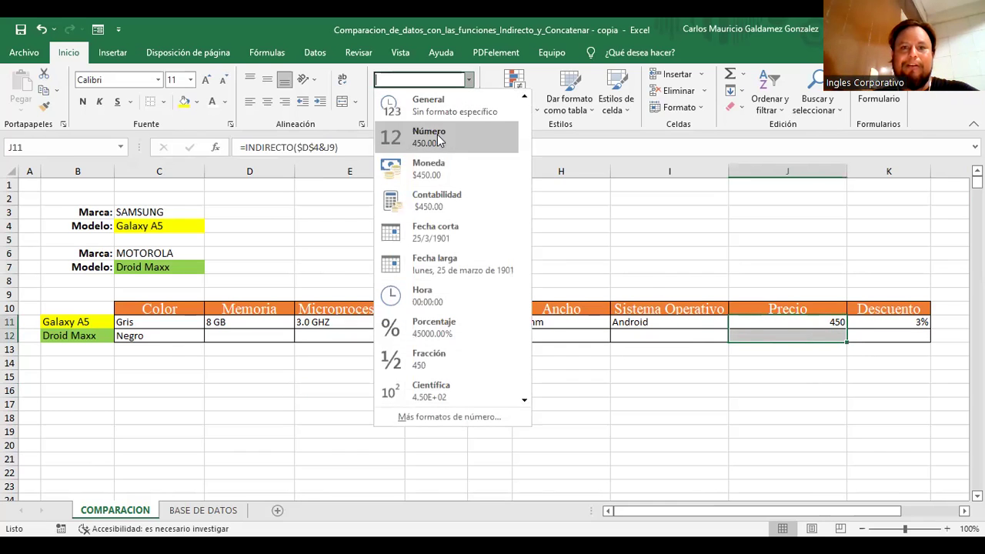
{"action": "left_click", "coordinate": [431, 202]}
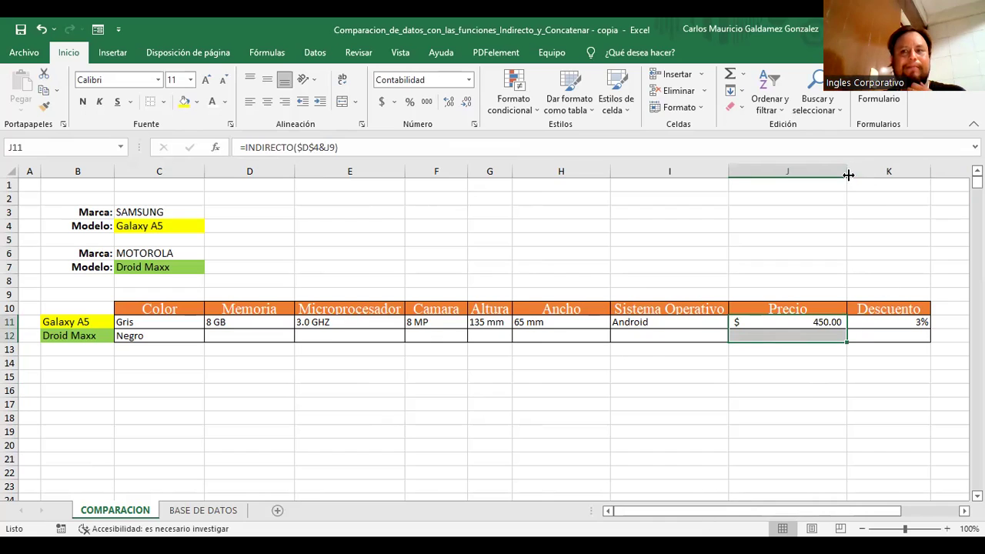
{"action": "key", "text": "alt+h"}
{"action": "key", "text": "o"}
{"action": "key", "text": "i"}
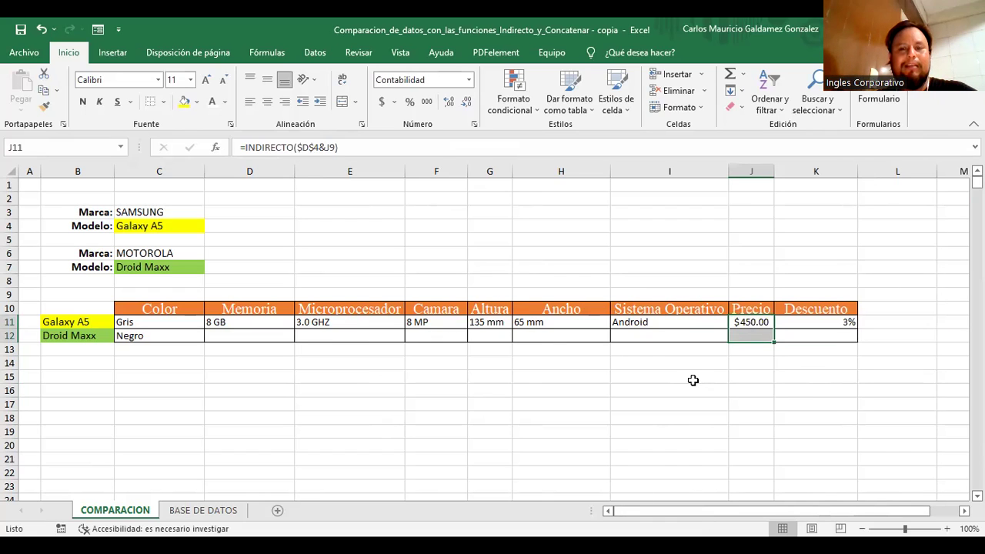
Copy the Color formula from C11 into C12
{"action": "left_click", "coordinate": [143, 339]}
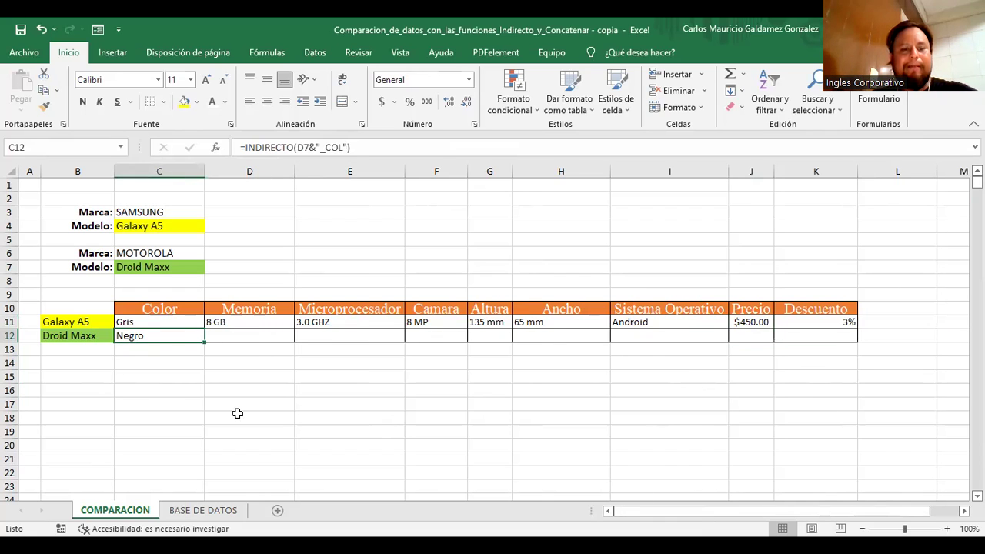
{"action": "key", "text": "F2"}
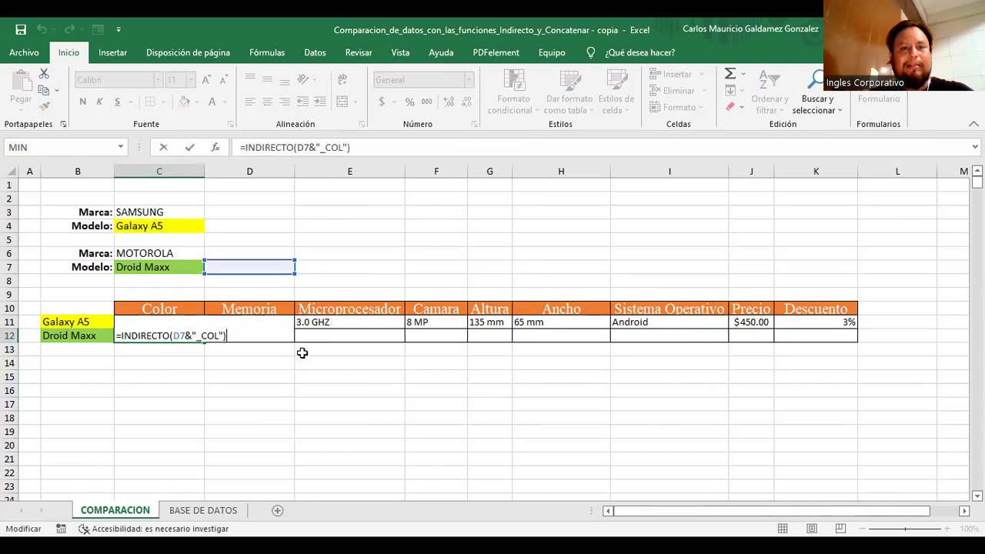
{"action": "key", "text": "ctrl+Return"}
{"action": "left_click", "coordinate": [153, 321], "text": "shift"}
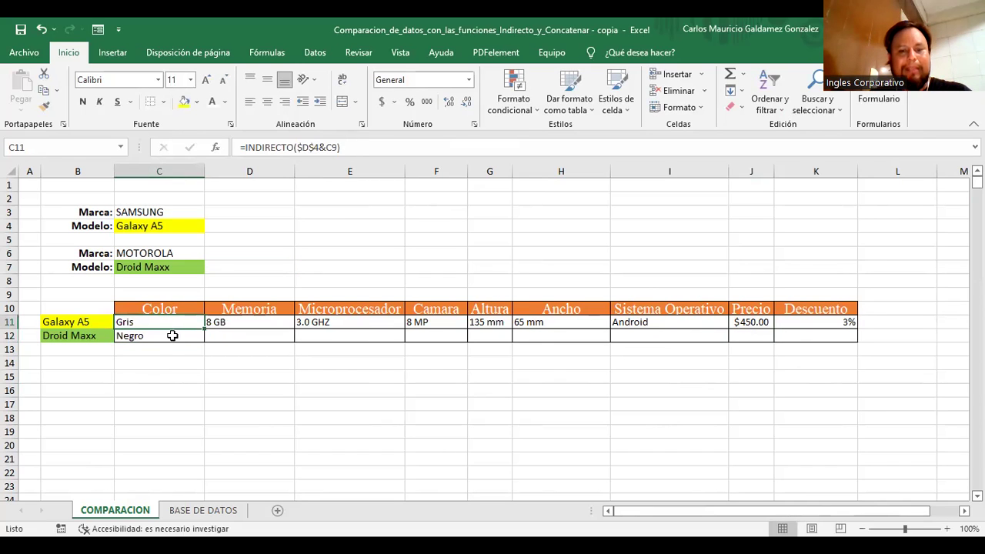
{"action": "key", "text": "ctrl+c"}
{"action": "key", "text": "ctrl+z"}
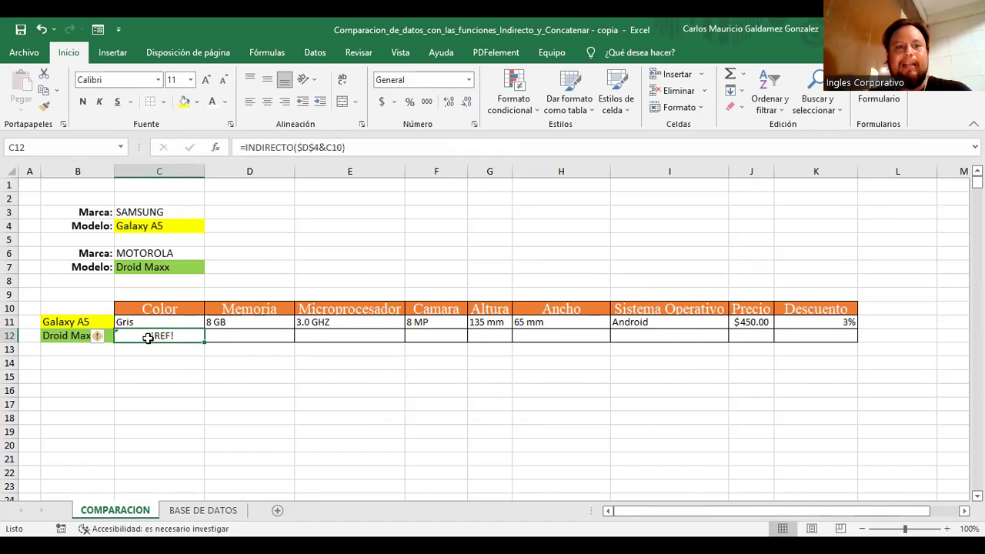
{"action": "key", "text": "ctrl+z"}
Change the model code reference in the C12 formula to $D$7 and reopen the formula to check it
{"action": "double_click", "coordinate": [144, 339]}
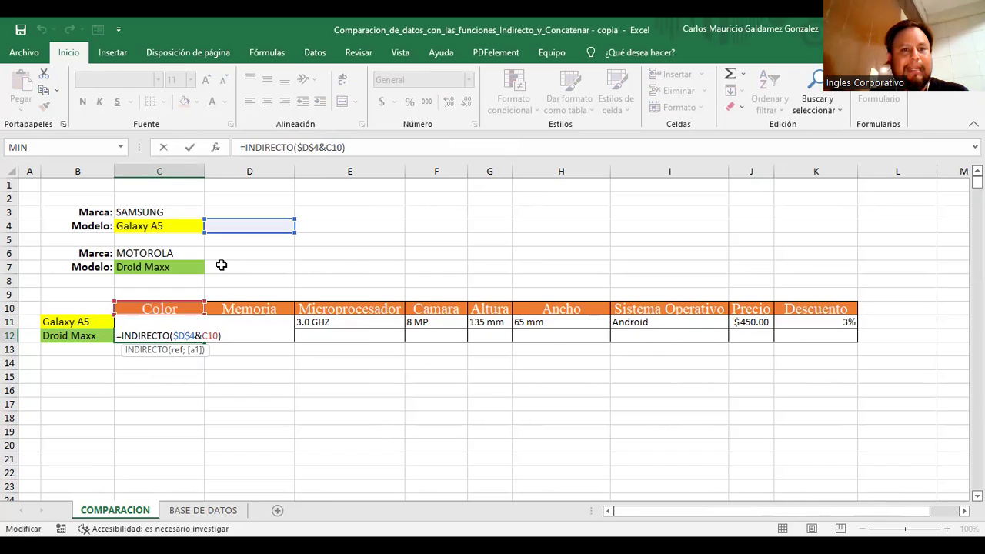
{"action": "left_click_drag", "start_coordinate": [188, 337], "coordinate": [197, 336]}
{"action": "type", "text": "7"}
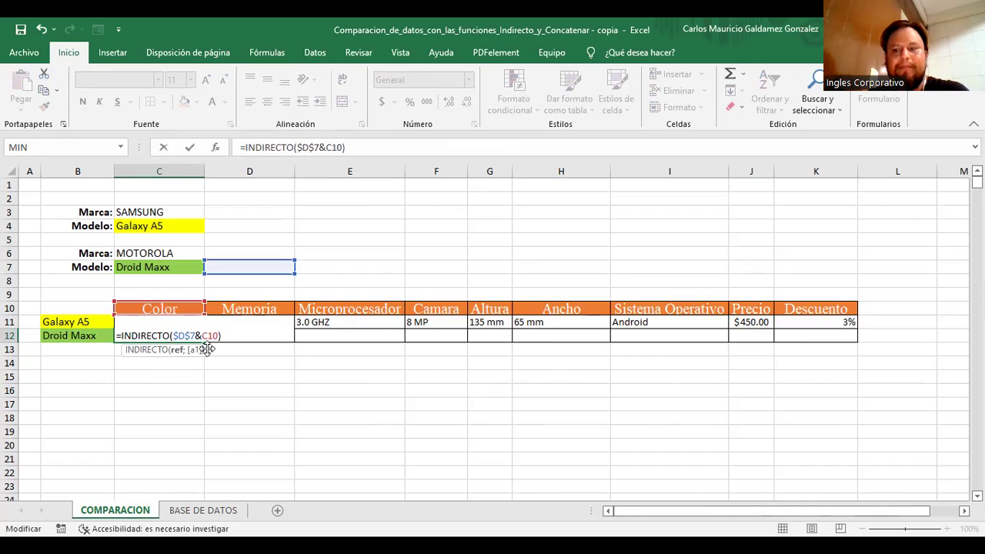
{"action": "key", "text": "Return"}
{"action": "left_click", "coordinate": [176, 337]}
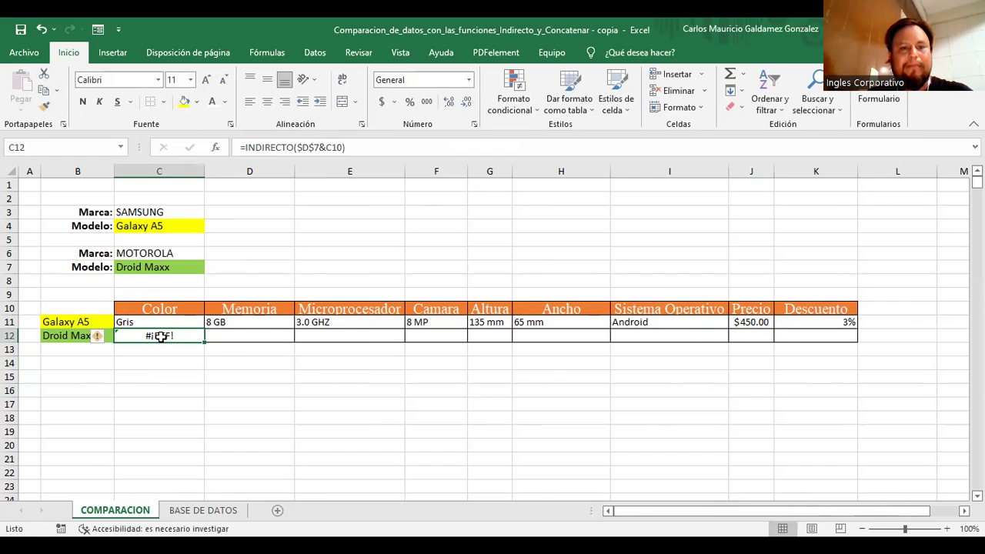
{"action": "double_click", "coordinate": [160, 336]}
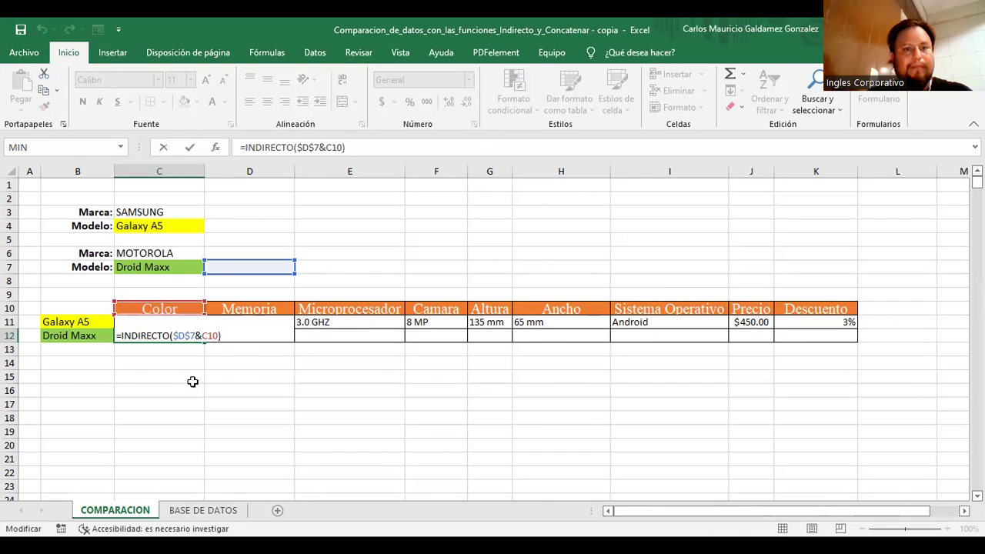
{"action": "left_click", "coordinate": [210, 336]}
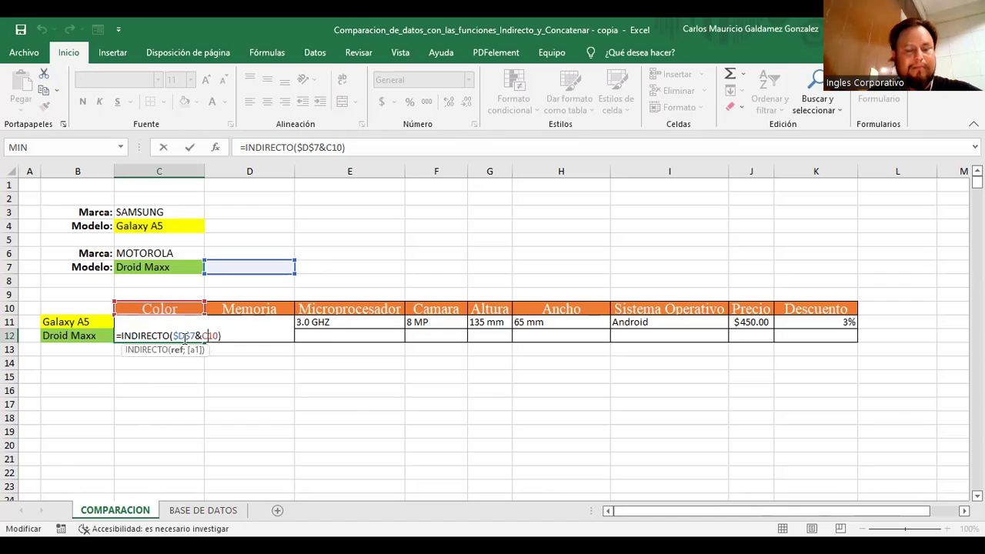
Reuse the formula text of C11 in C12 as =INDIRECTO($D$7&C9) and fill it across to K12
{"action": "left_click", "coordinate": [162, 321]}
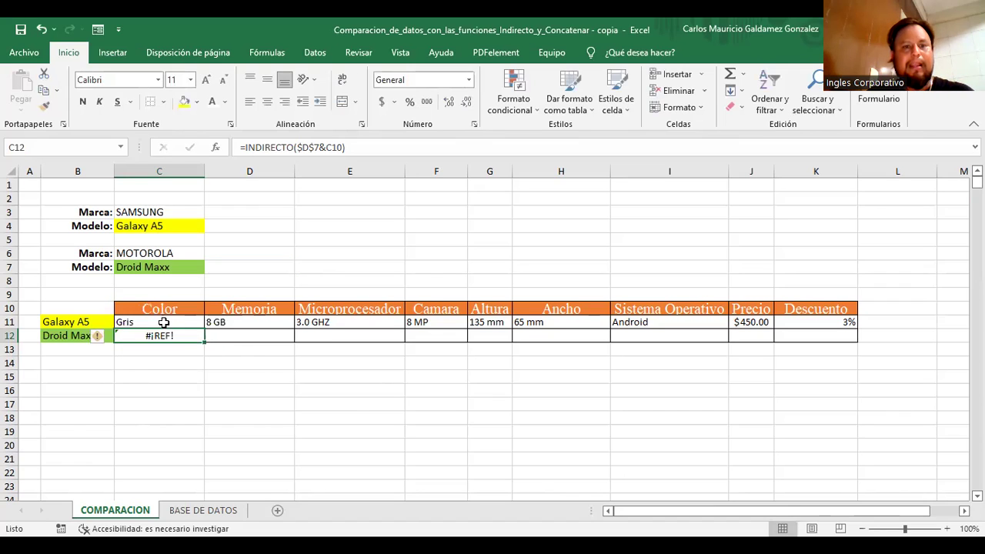
{"action": "left_click_drag", "start_coordinate": [351, 147], "coordinate": [169, 146]}
{"action": "key", "text": "ctrl+c"}
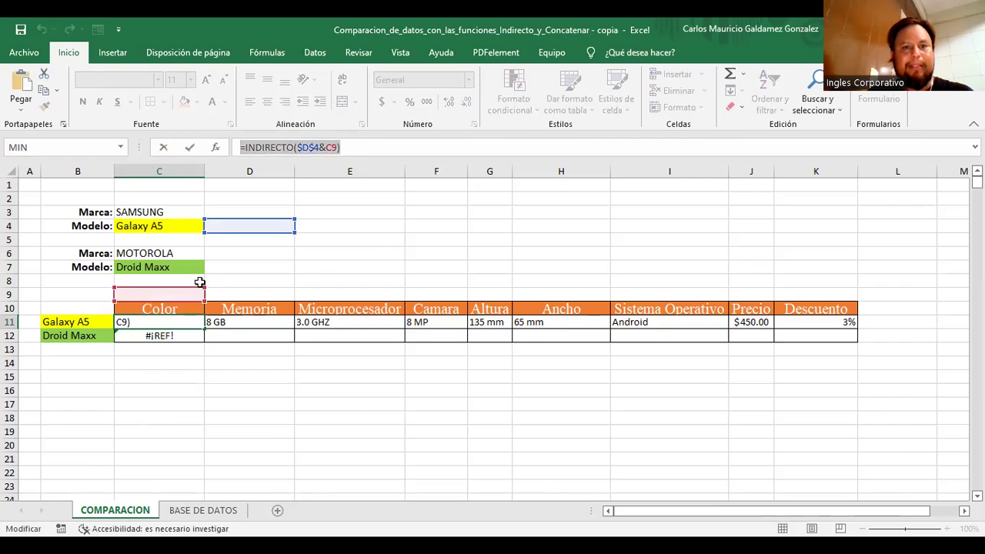
{"action": "key", "text": "Escape"}
{"action": "left_click", "coordinate": [151, 336]}
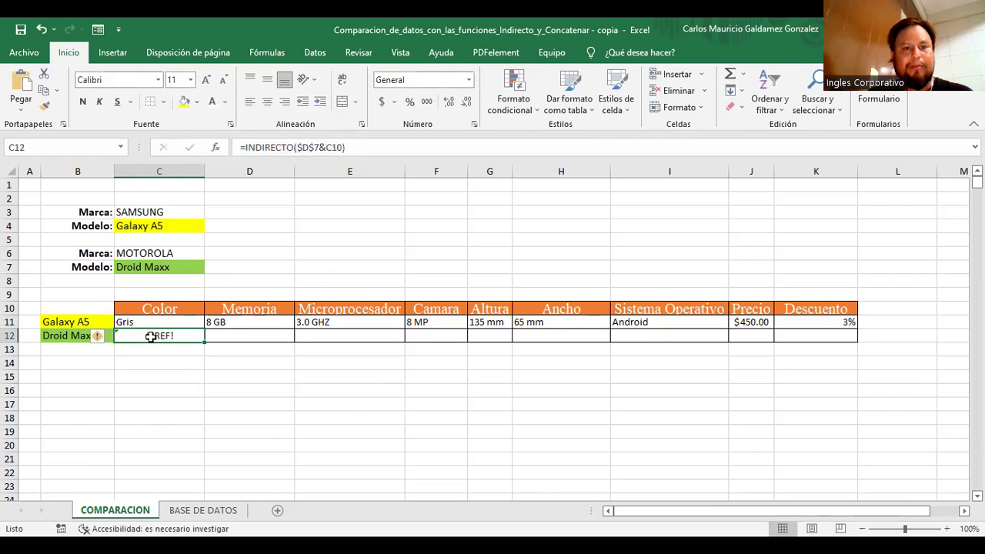
{"action": "double_click", "coordinate": [153, 336]}
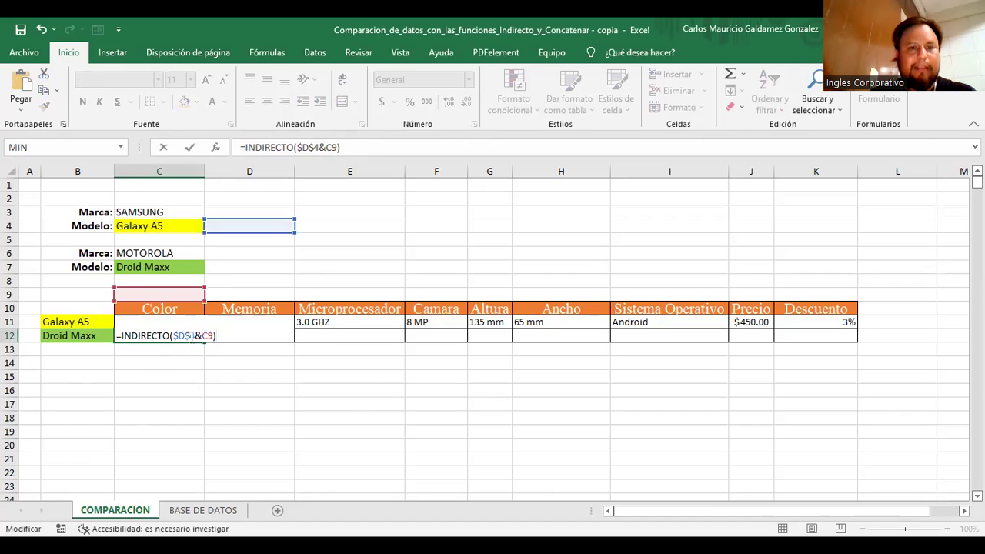
{"action": "left_click", "coordinate": [194, 337]}
{"action": "key", "text": "BackSpace"}
{"action": "type", "text": "7"}
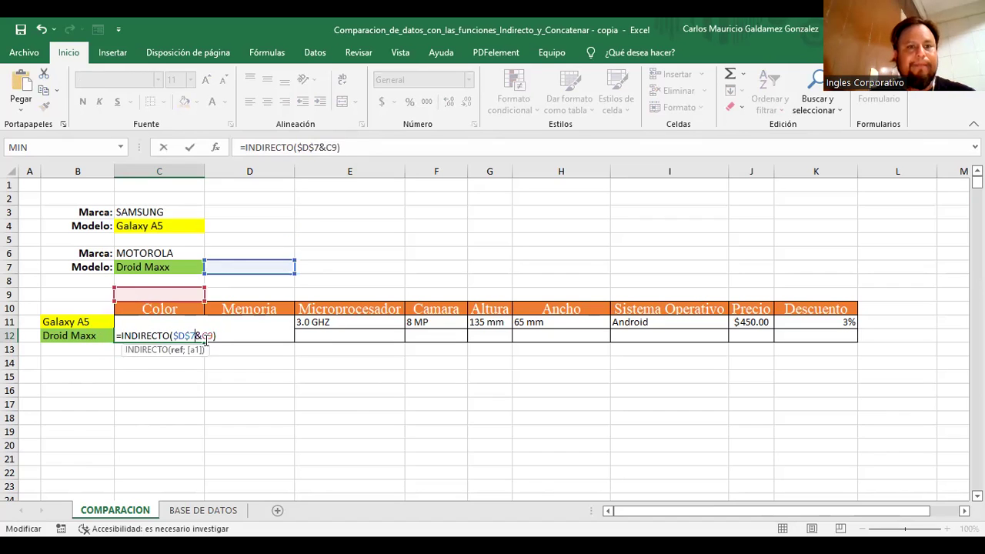
{"action": "key", "text": "ctrl+Return"}
{"action": "left_click_drag", "start_coordinate": [202, 341], "coordinate": [825, 336]}
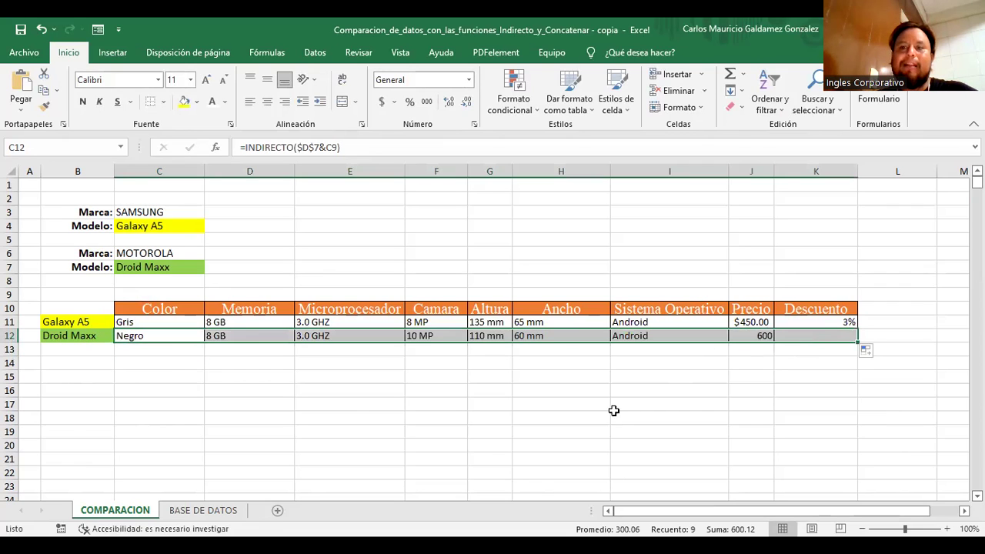
Format the discount in K12 as a percentage and the price in J12 as Contabilidad
{"action": "left_click", "coordinate": [745, 335]}
{"action": "left_click", "coordinate": [807, 336]}
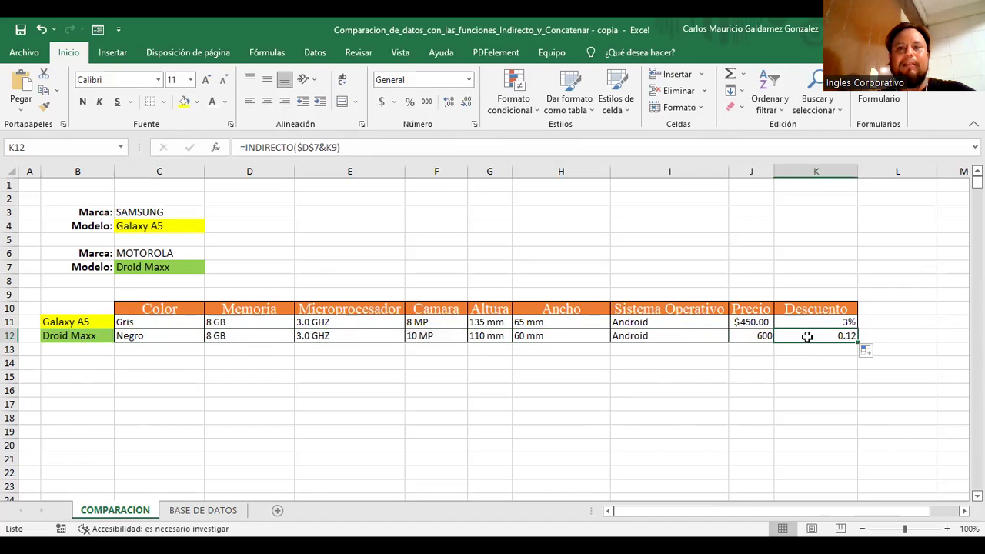
{"action": "left_click", "coordinate": [410, 101]}
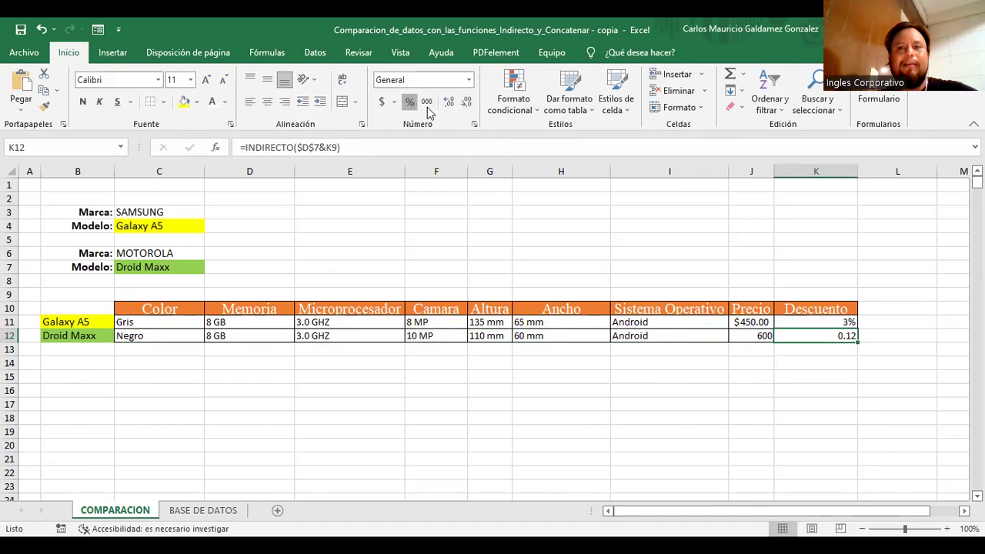
{"action": "left_click", "coordinate": [756, 336]}
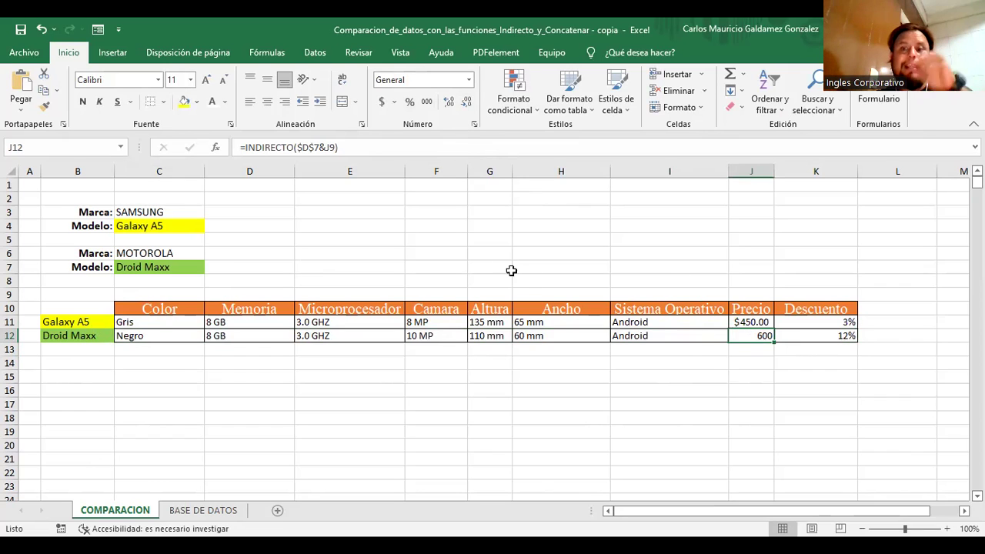
{"action": "left_click", "coordinate": [468, 80]}
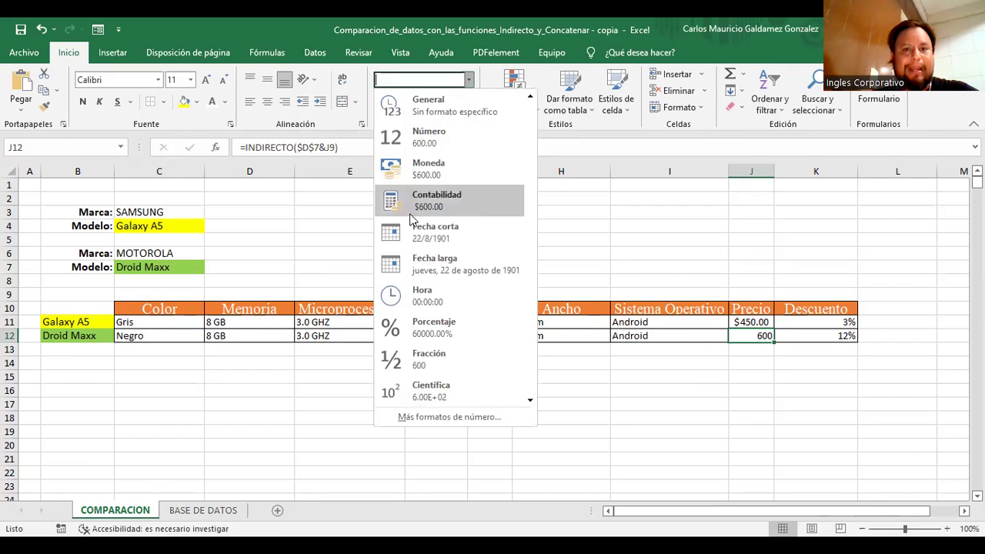
{"action": "left_click", "coordinate": [422, 208]}
{"action": "left_click", "coordinate": [486, 380]}
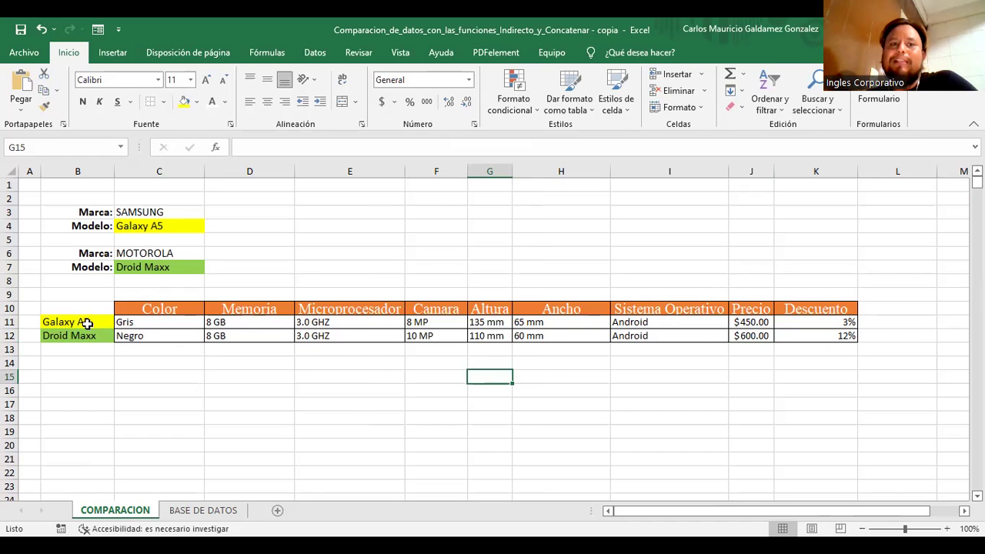
{"action": "left_click_drag", "start_coordinate": [119, 299], "coordinate": [805, 301]}
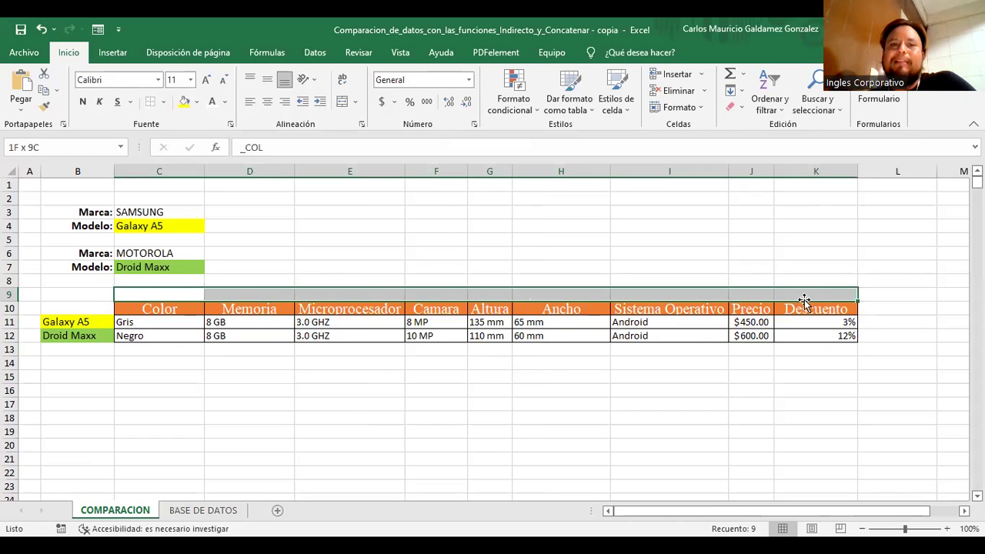
{"action": "left_click_drag", "start_coordinate": [237, 227], "coordinate": [223, 285]}
{"action": "left_click_drag", "start_coordinate": [147, 291], "coordinate": [770, 281]}
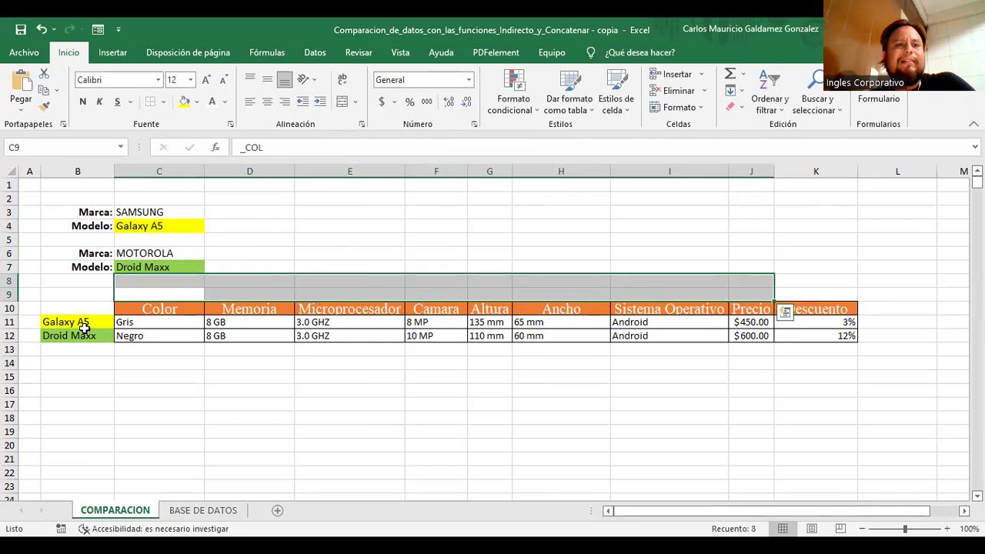
Fill C11:K11 with yellow and copy the green formatting of C7 onto C12:K12
{"action": "left_click_drag", "start_coordinate": [137, 322], "coordinate": [698, 321]}
{"action": "left_click", "coordinate": [184, 101]}
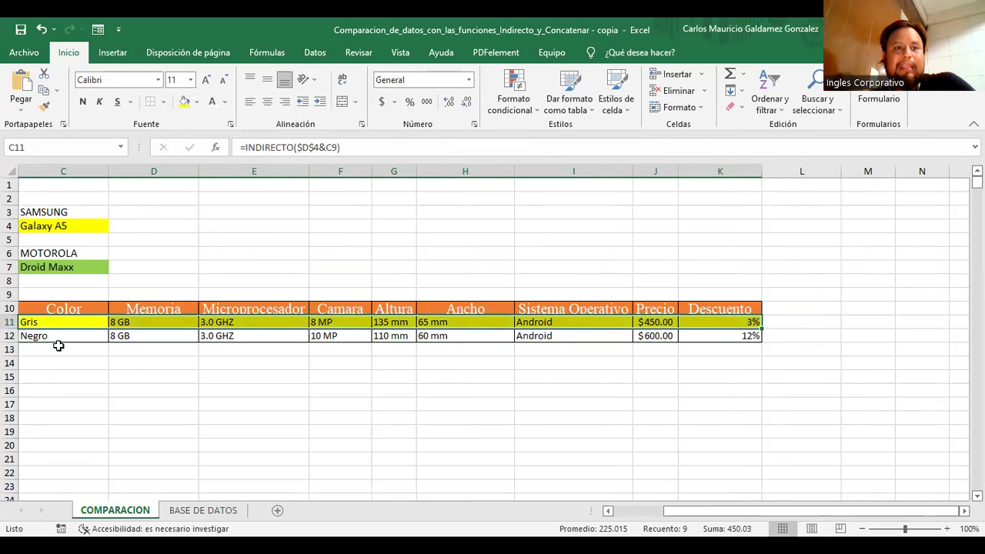
{"action": "left_click_drag", "start_coordinate": [63, 336], "coordinate": [735, 335]}
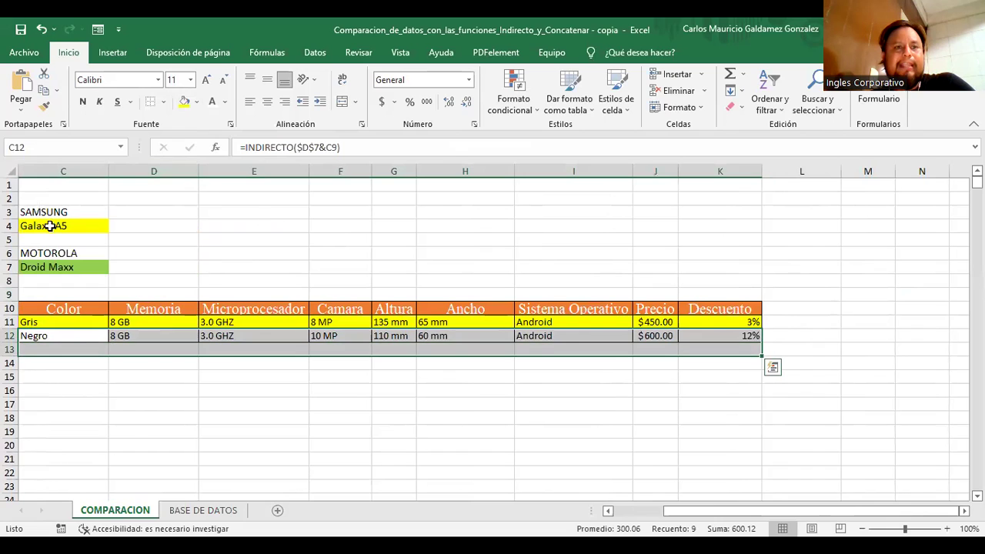
{"action": "left_click", "coordinate": [30, 264]}
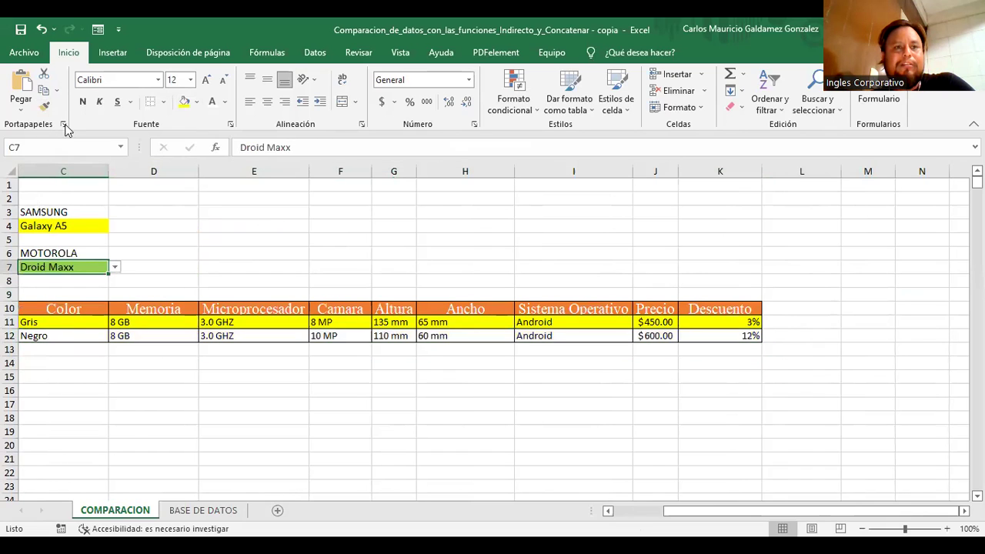
{"action": "left_click", "coordinate": [44, 106]}
{"action": "left_click_drag", "start_coordinate": [96, 335], "coordinate": [688, 336]}
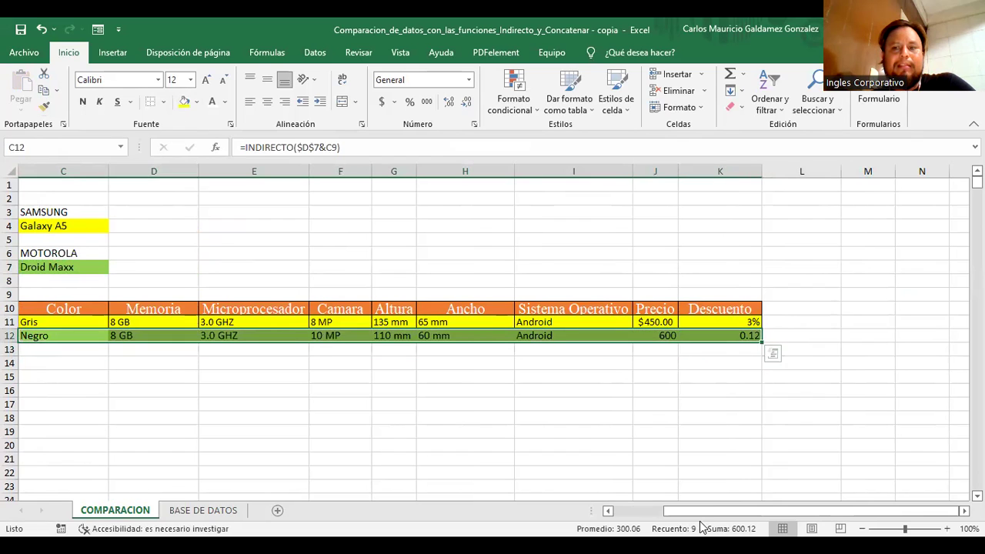
Apply the Contabilidad format to J12 again and the percentage format to K12
{"action": "left_click", "coordinate": [631, 511]}
{"action": "left_click", "coordinate": [755, 336]}
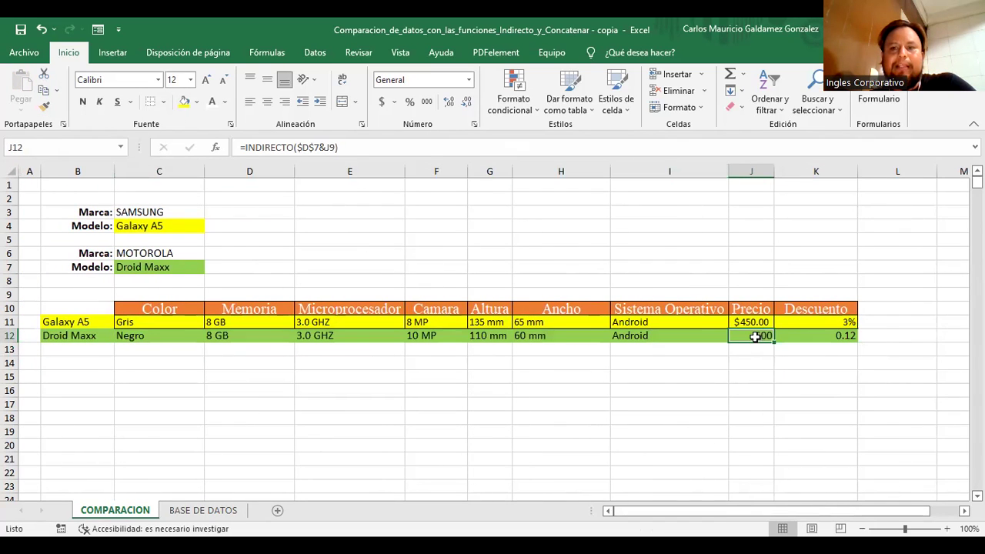
{"action": "left_click", "coordinate": [469, 80]}
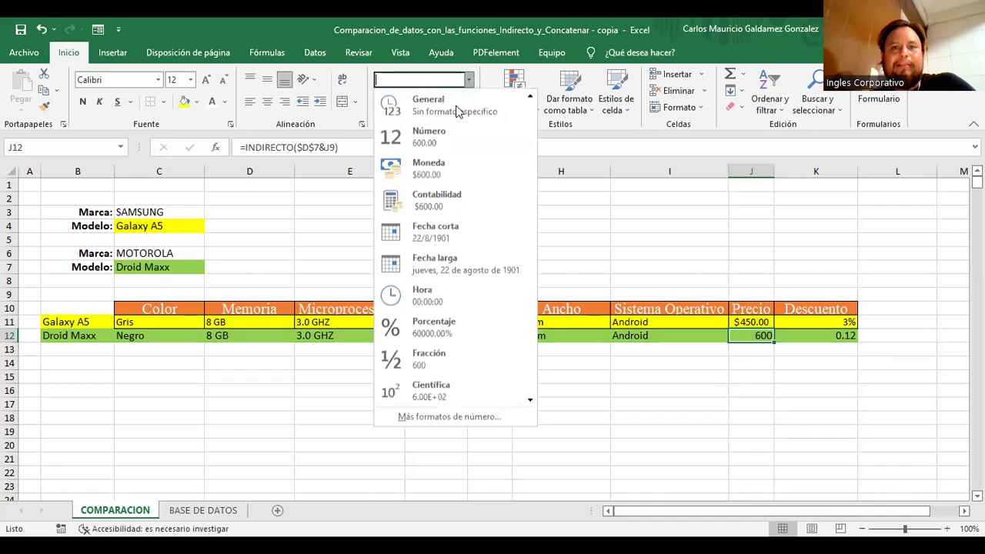
{"action": "left_click", "coordinate": [433, 195]}
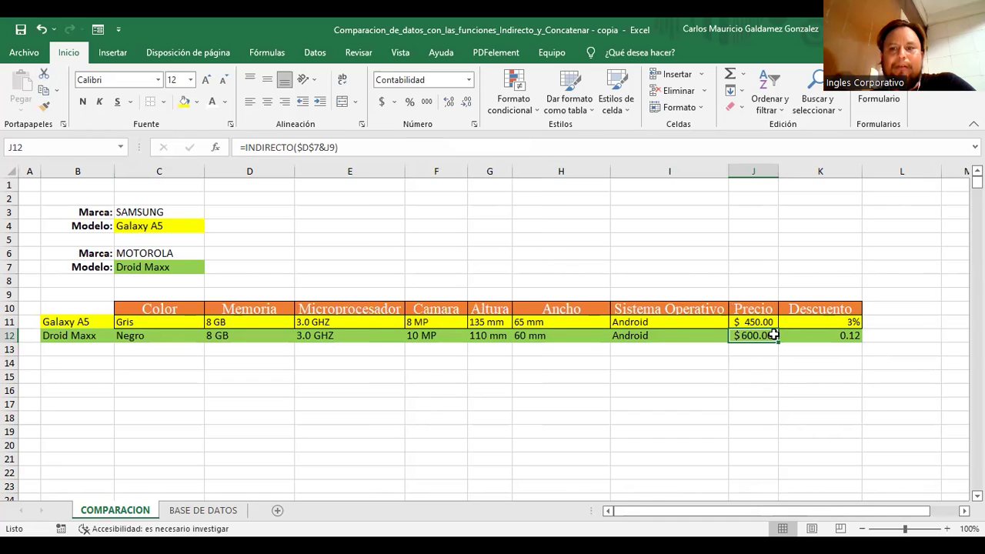
{"action": "left_click", "coordinate": [836, 337]}
{"action": "left_click", "coordinate": [409, 103]}
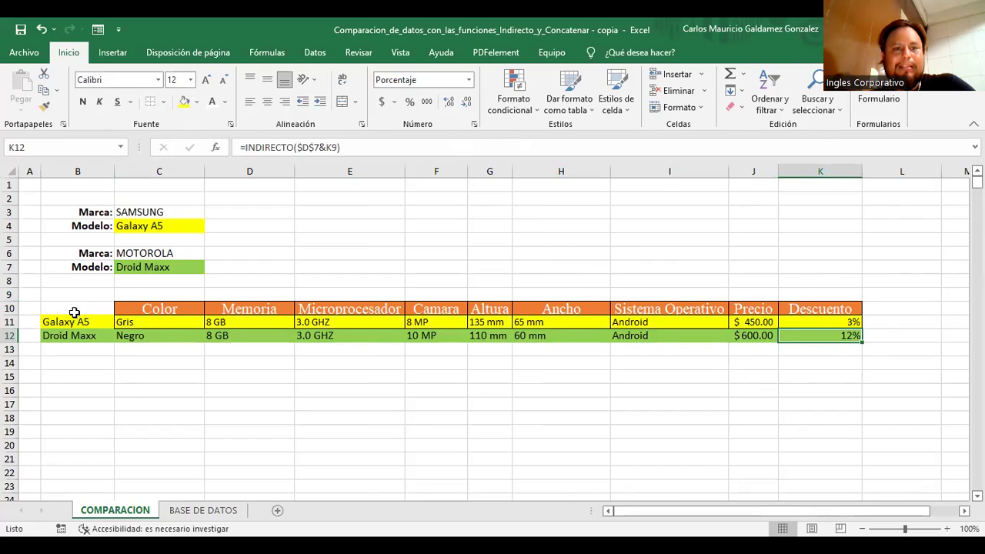
{"action": "left_click_drag", "start_coordinate": [64, 351], "coordinate": [77, 373]}
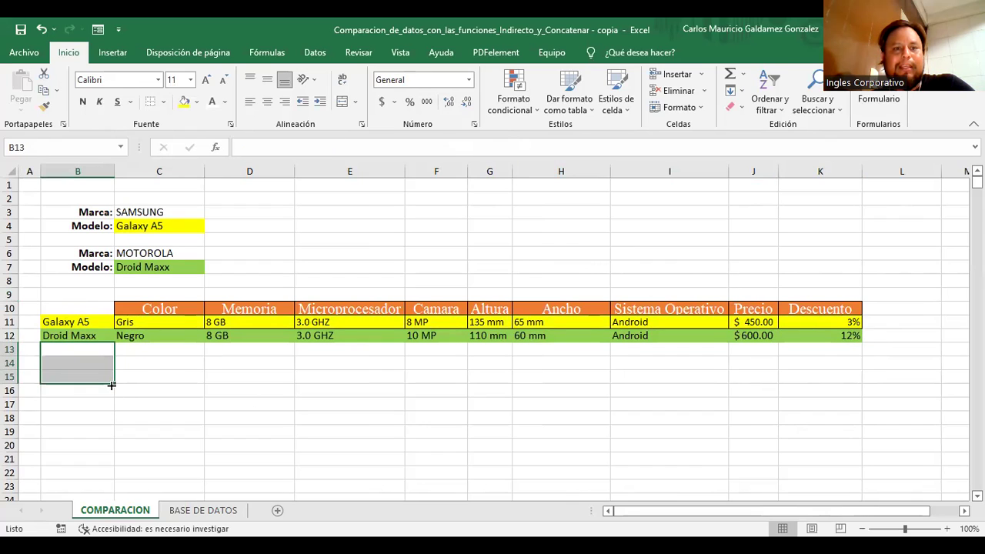
Give the model name cells B11:B12 a white font and remove their fill color
{"action": "left_click_drag", "start_coordinate": [79, 324], "coordinate": [66, 336]}
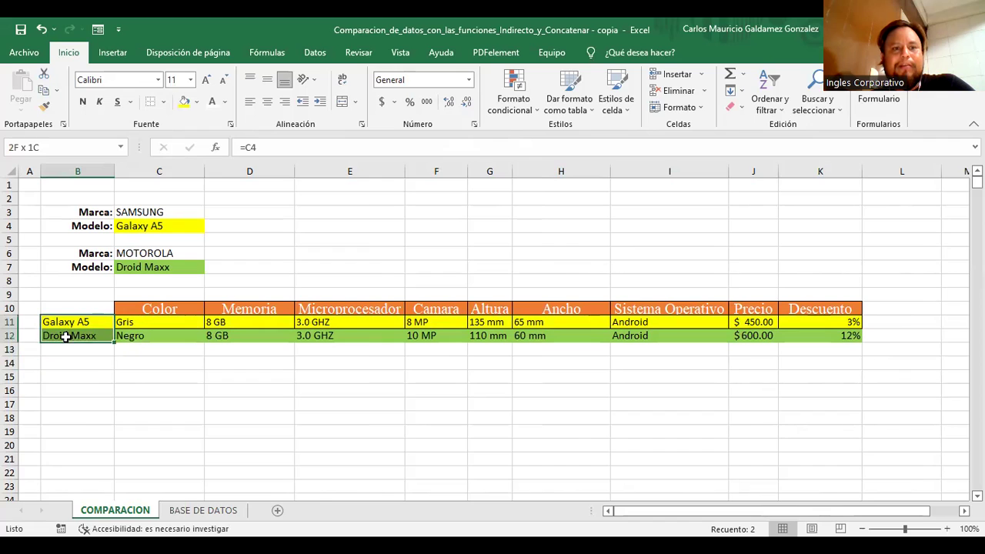
{"action": "left_click", "coordinate": [212, 101]}
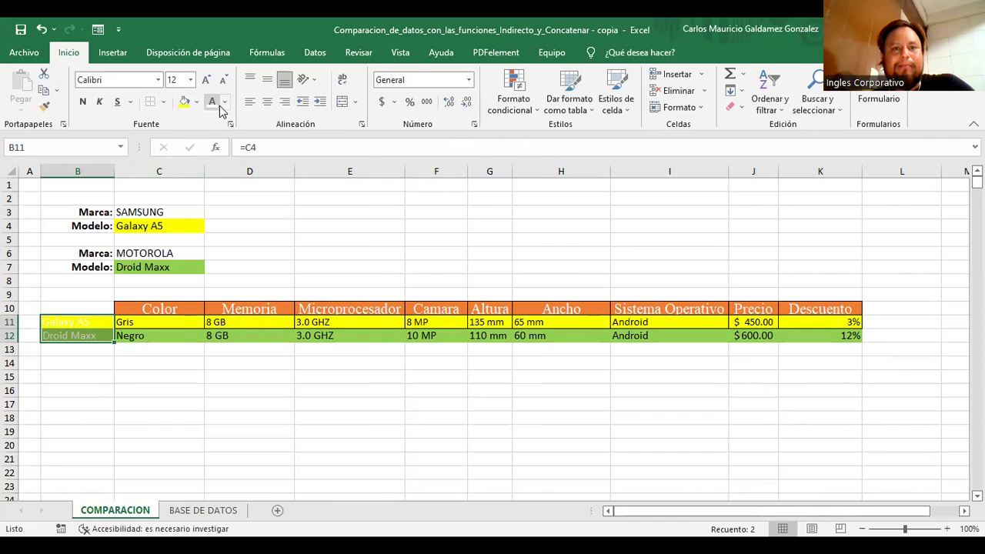
{"action": "left_click", "coordinate": [197, 101]}
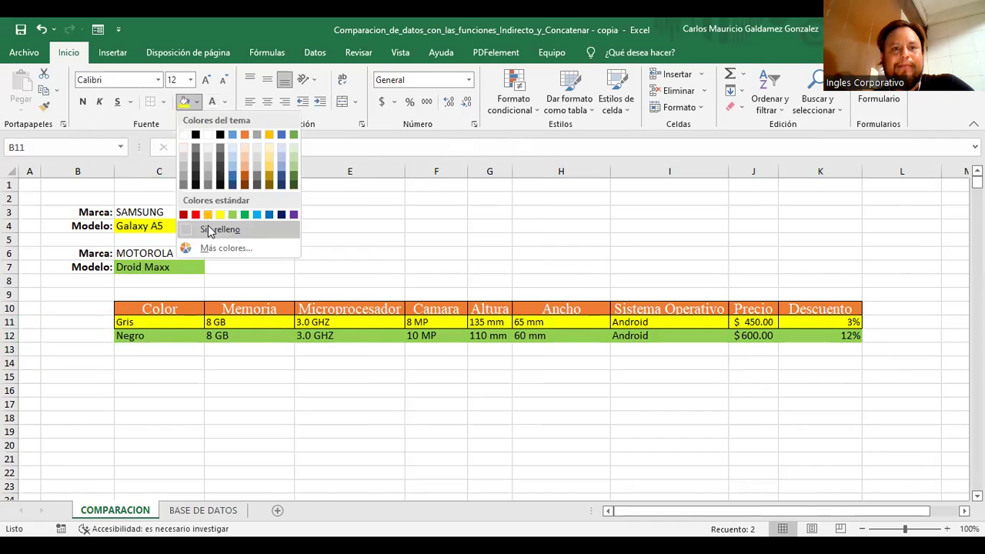
{"action": "left_click", "coordinate": [205, 224]}
{"action": "left_click", "coordinate": [77, 376]}
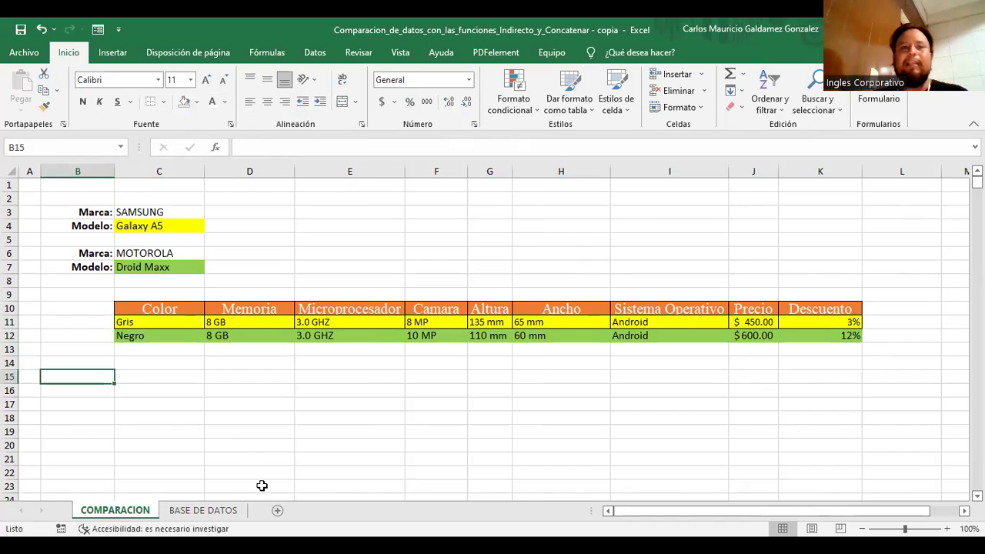
Review the brand and model selectors, the formula in D12, the BASE DE DATOS sheet and the full comparison range
{"action": "left_click", "coordinate": [262, 419]}
{"action": "left_click", "coordinate": [169, 226]}
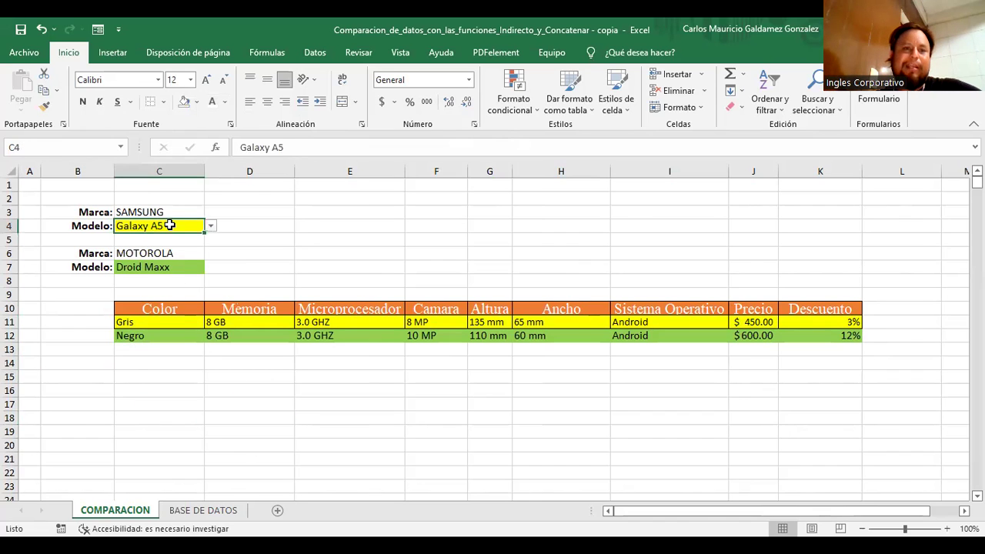
{"action": "left_click_drag", "start_coordinate": [79, 211], "coordinate": [135, 266]}
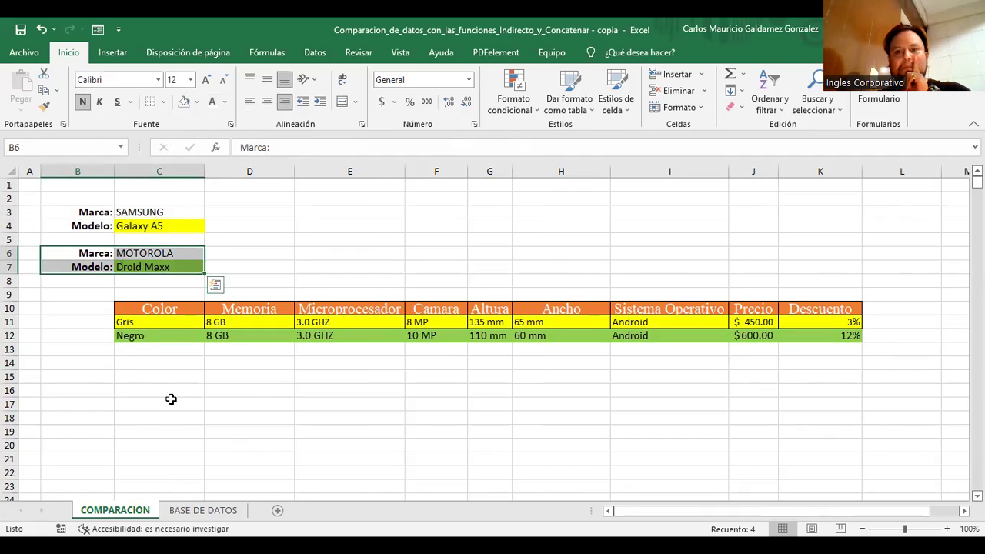
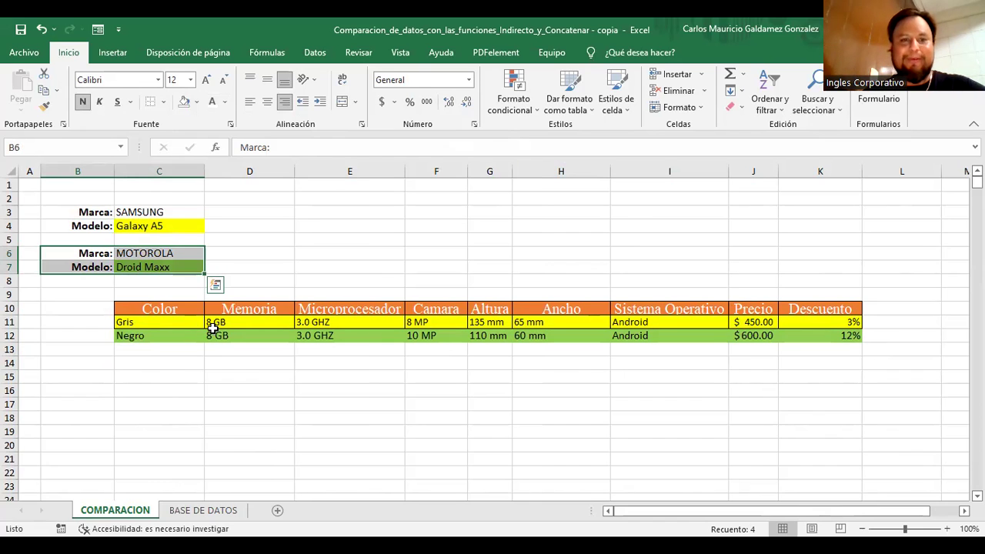
{"action": "left_click", "coordinate": [229, 338]}
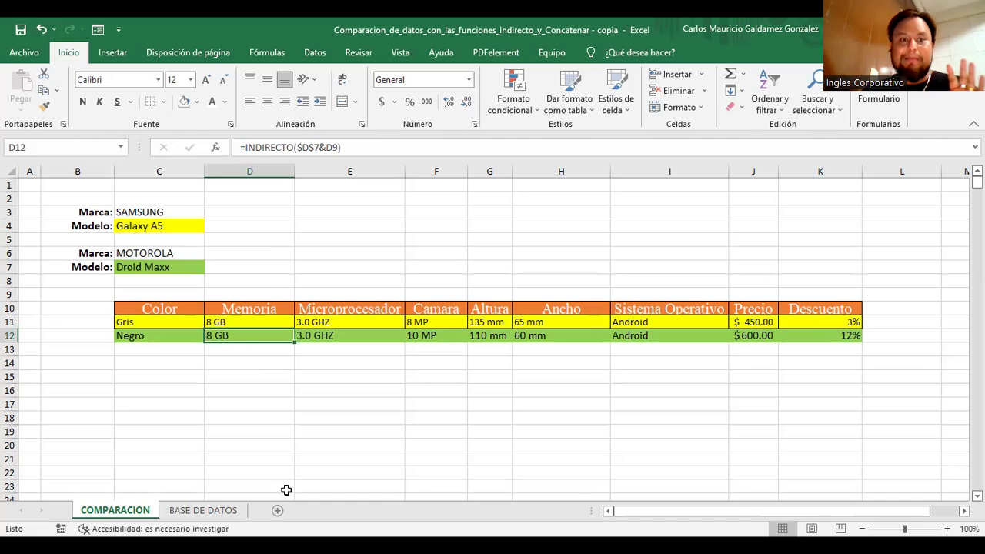
{"action": "left_click", "coordinate": [235, 514]}
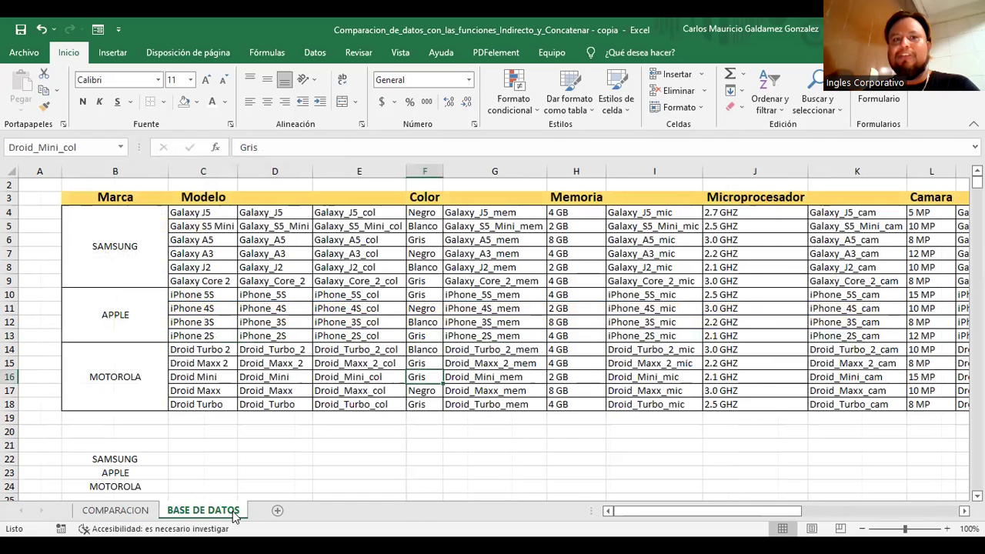
{"action": "left_click", "coordinate": [112, 514]}
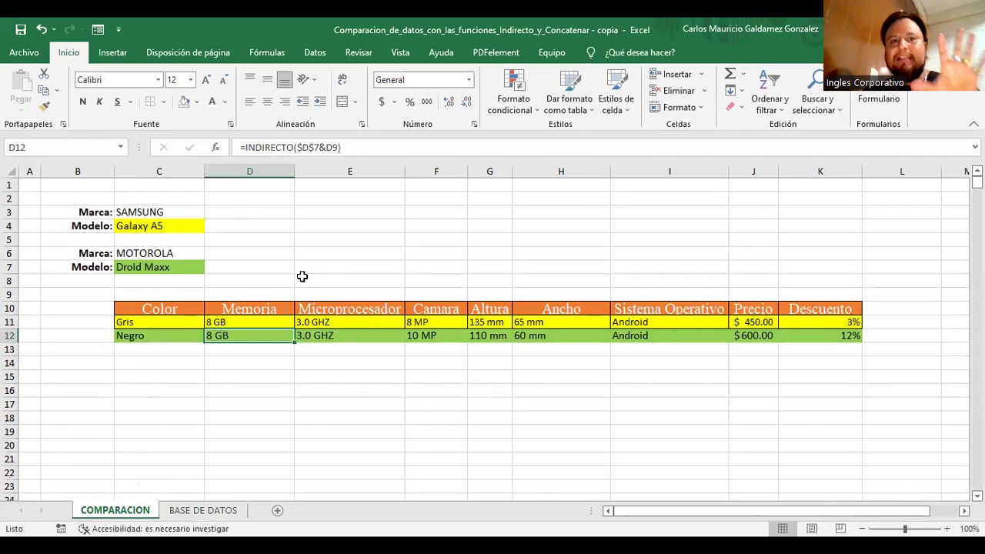
{"action": "left_click_drag", "start_coordinate": [54, 208], "coordinate": [836, 373]}
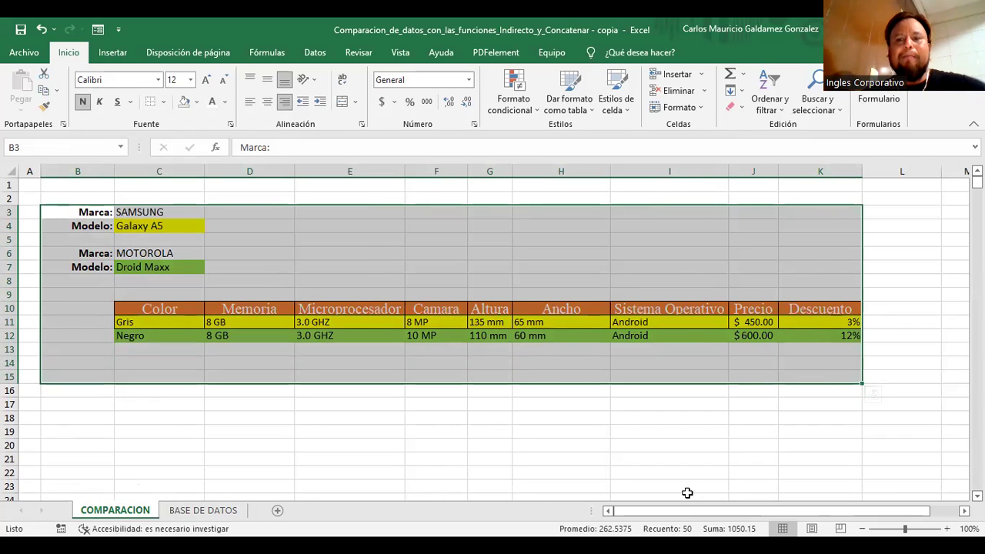
{"action": "left_click", "coordinate": [254, 408]}
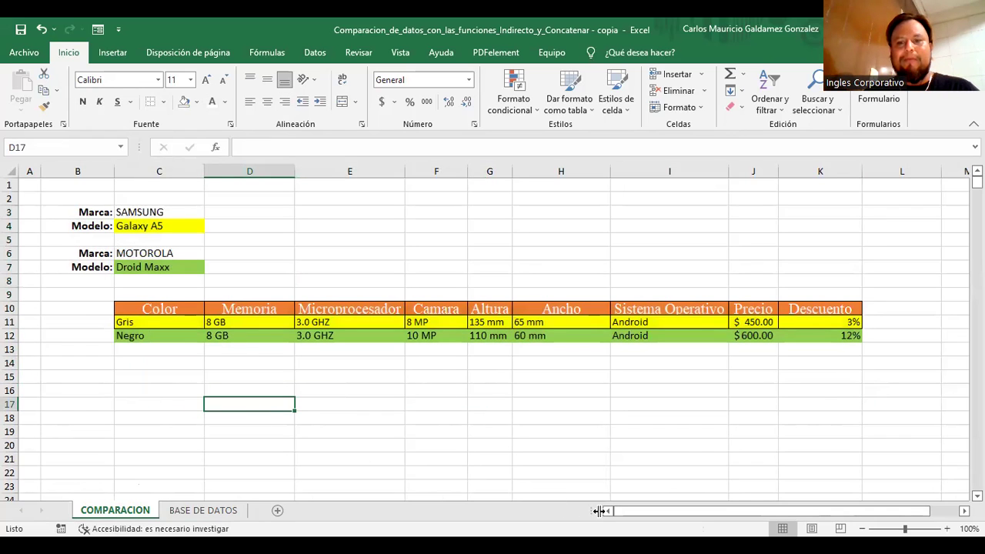
Add a new sheet and paste the brand and model selectors from COMPARACION B3:D7 into it at B2
{"action": "left_click", "coordinate": [278, 512]}
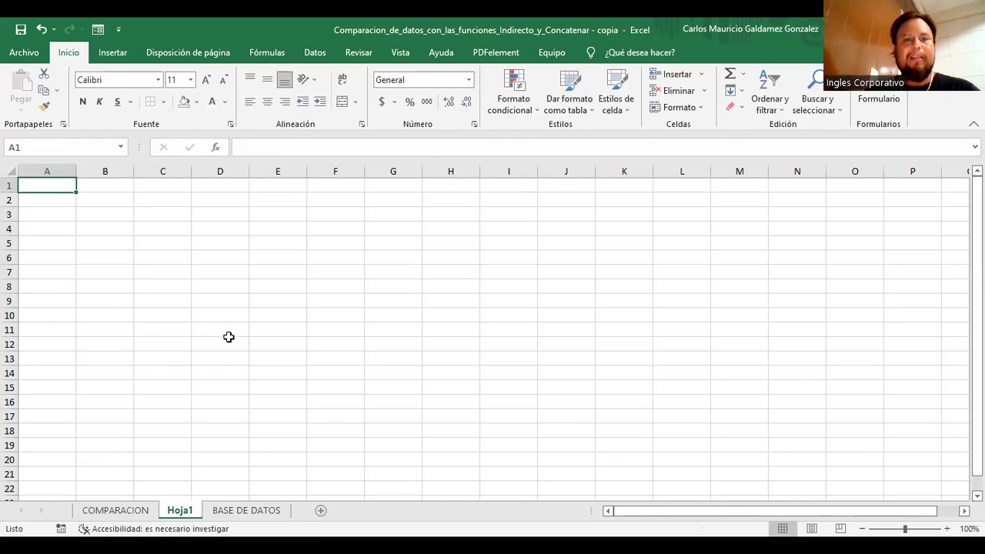
{"action": "left_click_drag", "start_coordinate": [125, 204], "coordinate": [122, 215]}
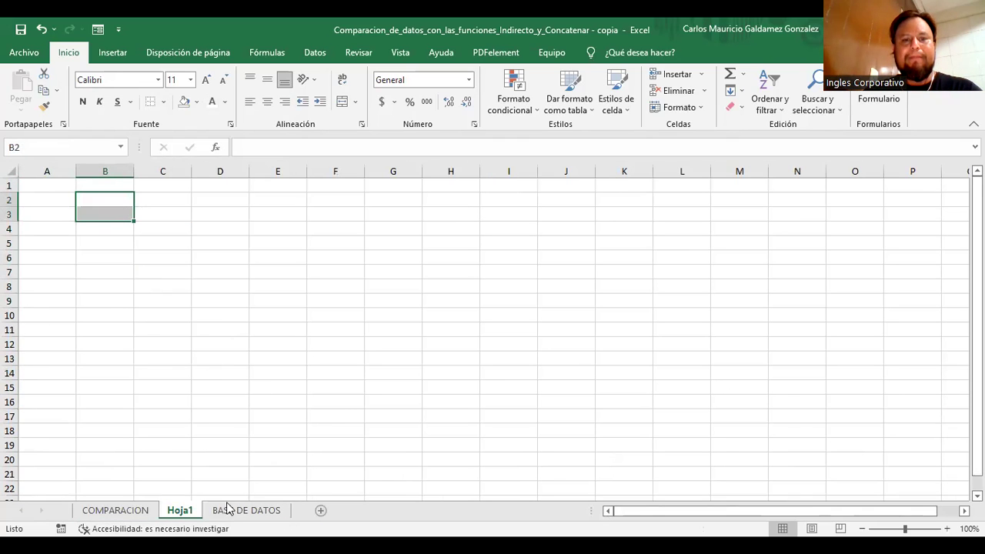
{"action": "left_click", "coordinate": [142, 512]}
{"action": "left_click", "coordinate": [81, 215]}
{"action": "left_click_drag", "start_coordinate": [105, 260], "coordinate": [150, 271]}
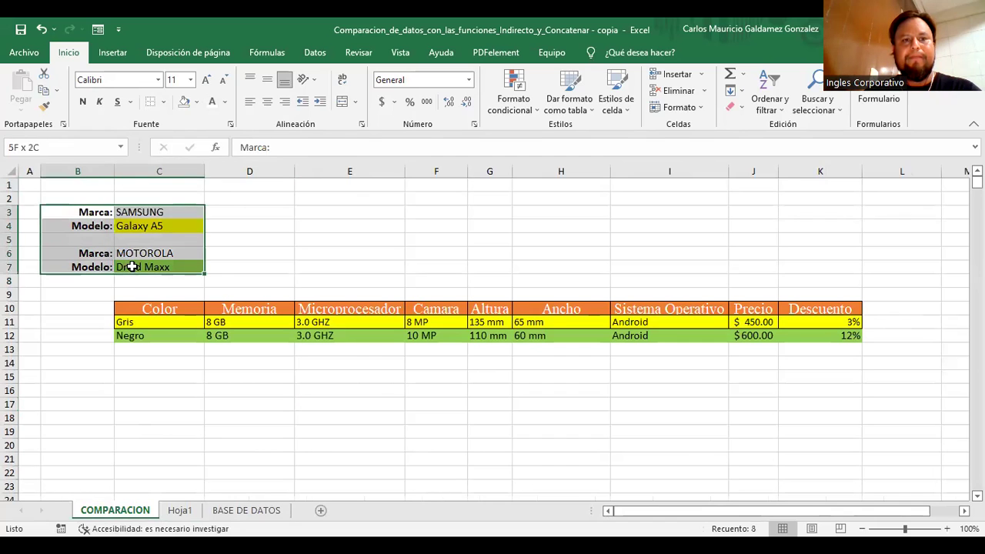
{"action": "key", "text": "ctrl+c"}
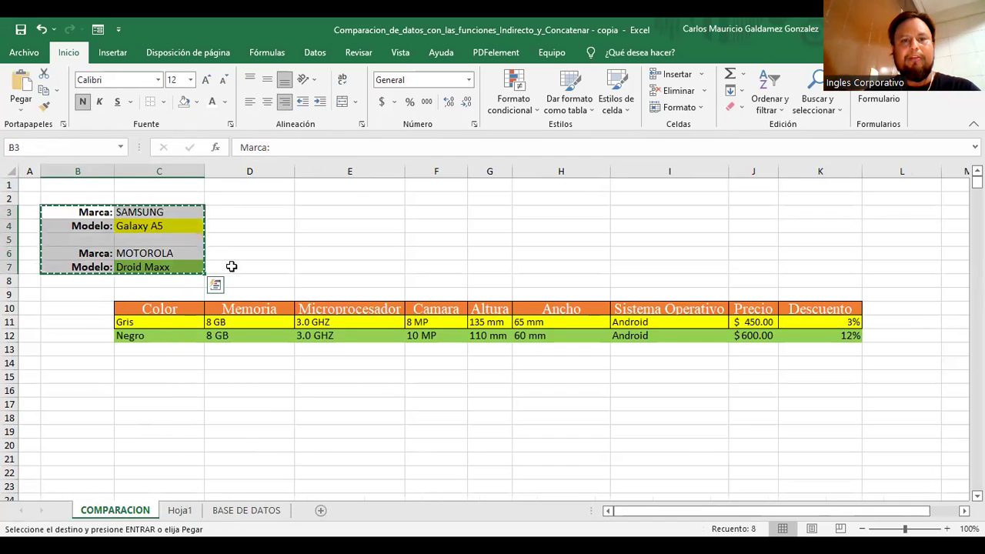
{"action": "left_click", "coordinate": [229, 266], "text": "shift"}
{"action": "key", "text": "ctrl+c"}
{"action": "left_click", "coordinate": [197, 512]}
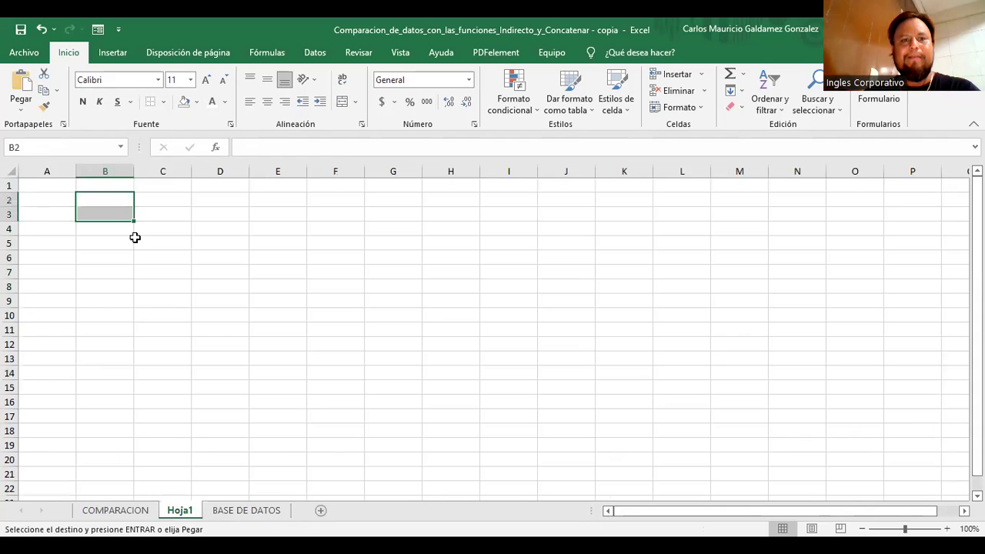
{"action": "left_click_drag", "start_coordinate": [110, 198], "coordinate": [154, 224]}
{"action": "key", "text": "ctrl+v"}
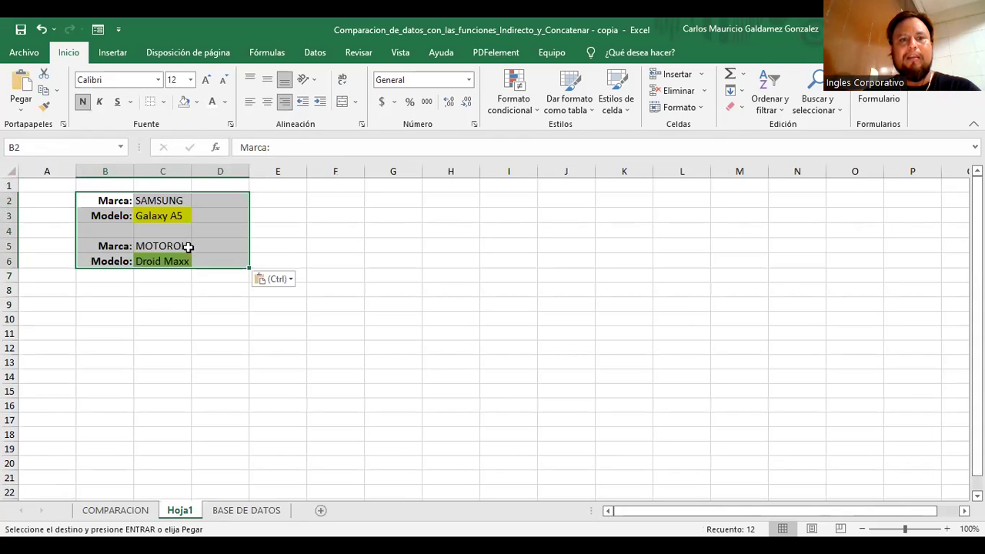
Move the MOTOROLA brand and model block beside the SAMSUNG one, at G2:H3
{"action": "left_click_drag", "start_coordinate": [211, 202], "coordinate": [213, 218]}
{"action": "left_click_drag", "start_coordinate": [116, 199], "coordinate": [223, 217]}
{"action": "left_click_drag", "start_coordinate": [99, 246], "coordinate": [197, 268]}
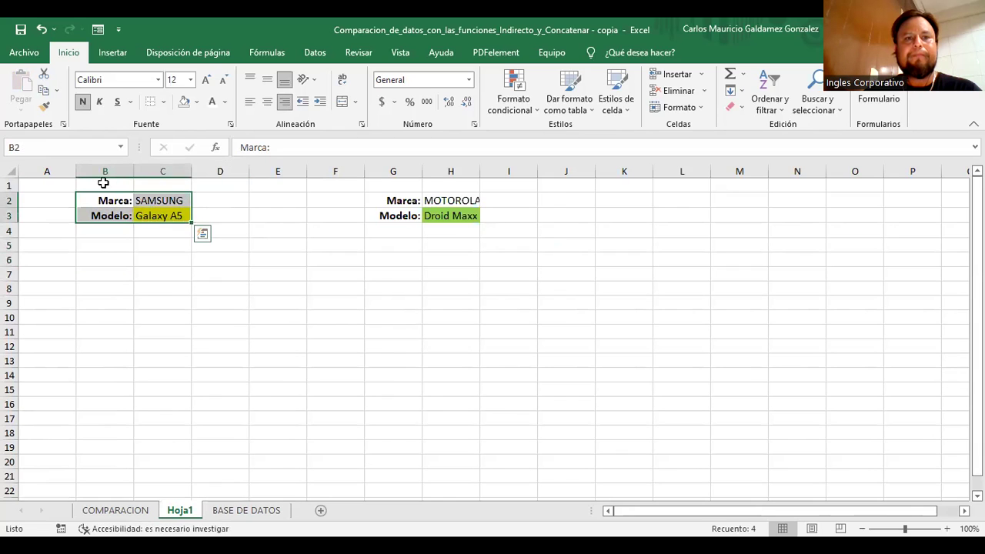
Merge and center B1:C1 above the SAMSUNG block and enter the heading MODELO 1
{"action": "left_click_drag", "start_coordinate": [103, 185], "coordinate": [164, 185]}
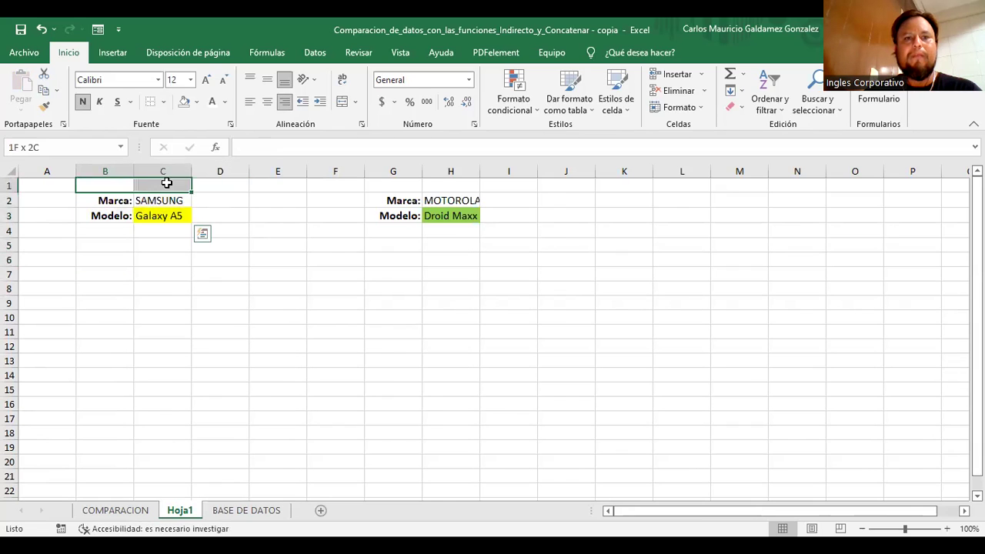
{"action": "left_click", "coordinate": [343, 103]}
{"action": "type", "text": "MODELO 1"}
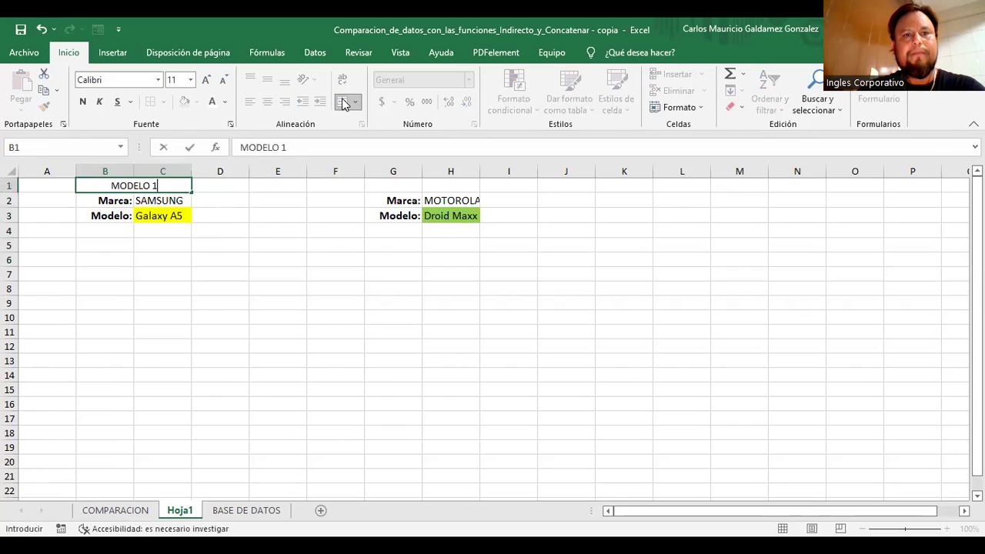
{"action": "key", "text": "Tab"}
Copy the MODELO 1 heading to G1 above the MOTOROLA block and change its text to MODELO 2
{"action": "left_click", "coordinate": [119, 186]}
{"action": "key", "text": "ctrl+c"}
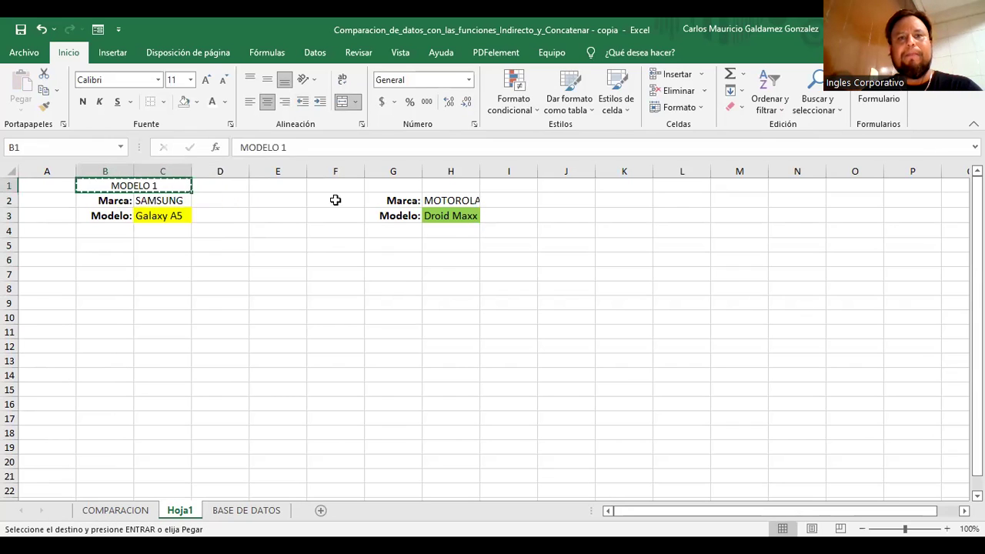
{"action": "left_click", "coordinate": [392, 186]}
{"action": "key", "text": "ctrl+v"}
{"action": "double_click", "coordinate": [450, 187]}
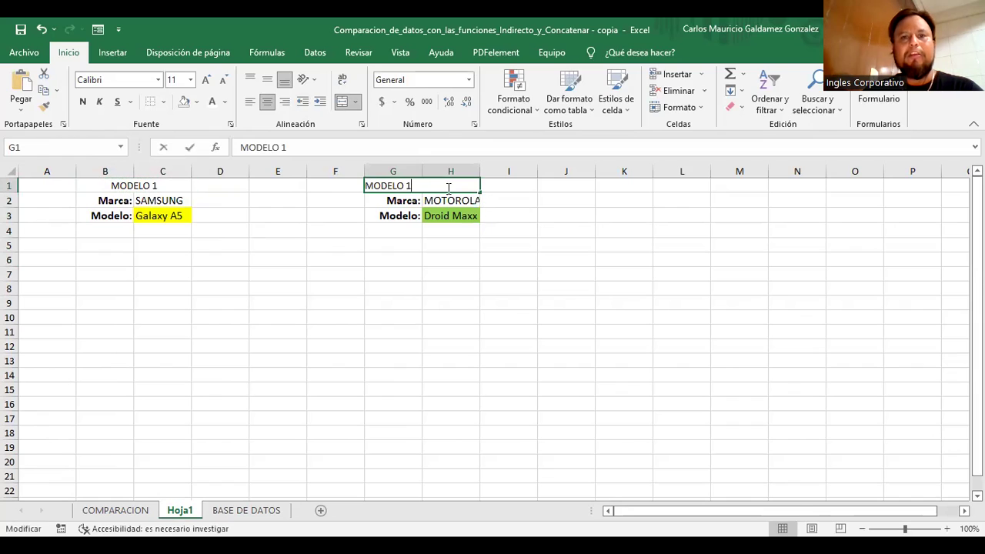
{"action": "type", "text": "2"}
{"action": "key", "text": "Return"}
Move both headed model blocks together so that they start at C4
{"action": "left_click_drag", "start_coordinate": [86, 185], "coordinate": [479, 220]}
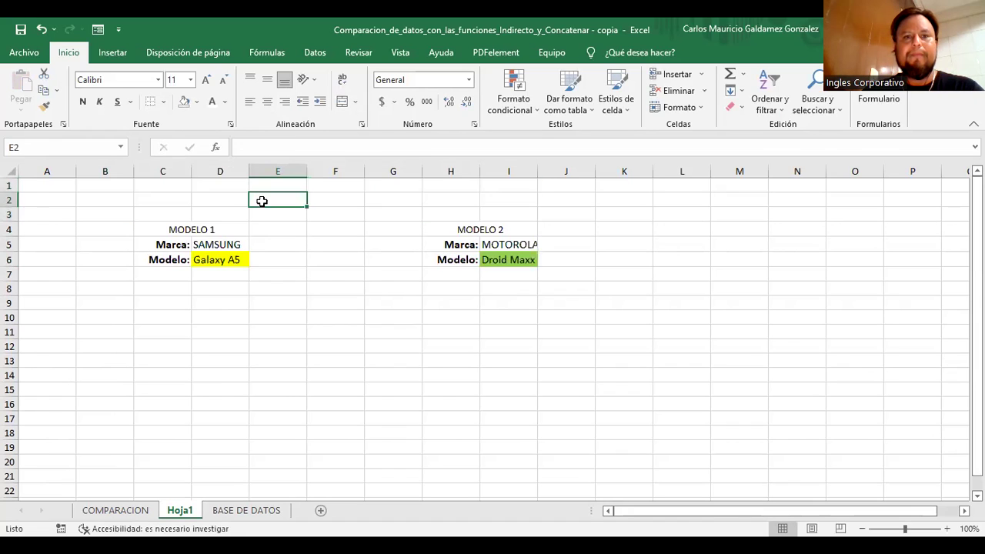
{"action": "left_click_drag", "start_coordinate": [217, 187], "coordinate": [434, 201]}
{"action": "left_click", "coordinate": [120, 188]}
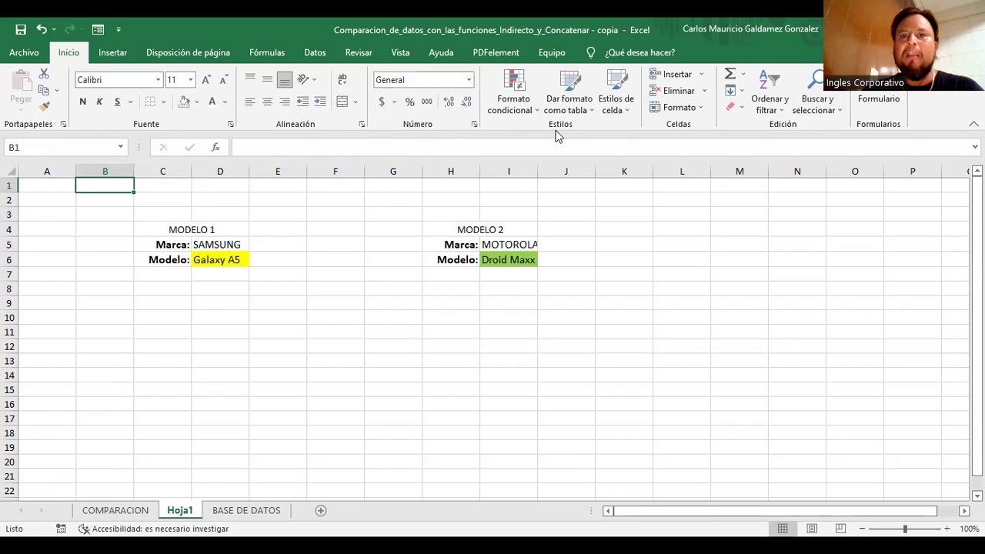
Insert a blue WordArt title reading "Análisis de Productos" and place it across the first rows over columns B to J
{"action": "scroll", "coordinate": [658, 116], "scroll_direction": "down", "scroll_amount": 1}
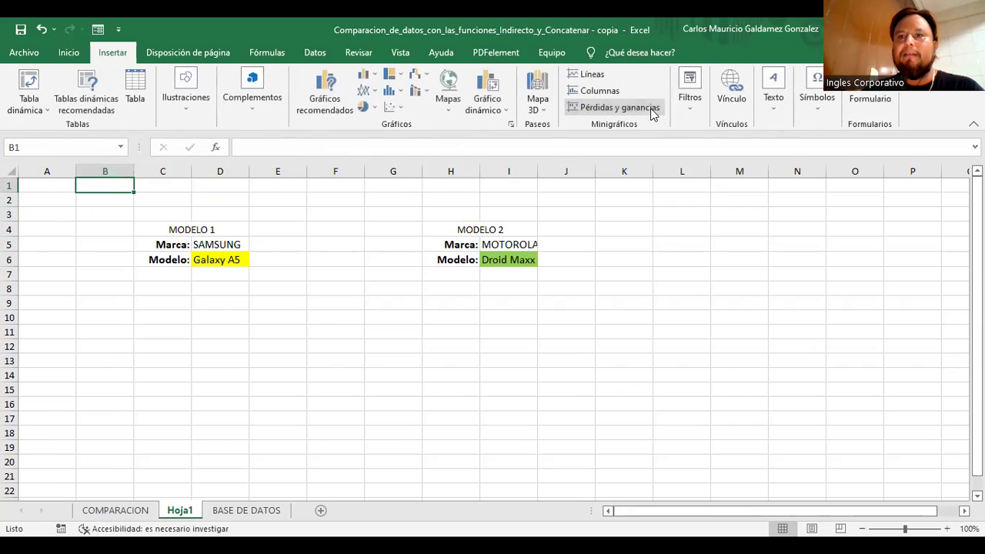
{"action": "left_click", "coordinate": [777, 90]}
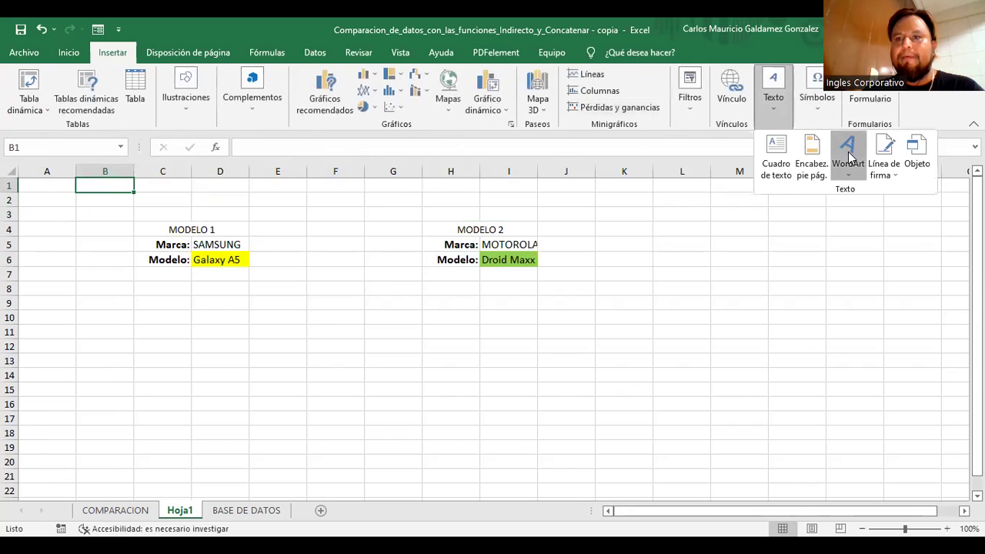
{"action": "left_click", "coordinate": [848, 157]}
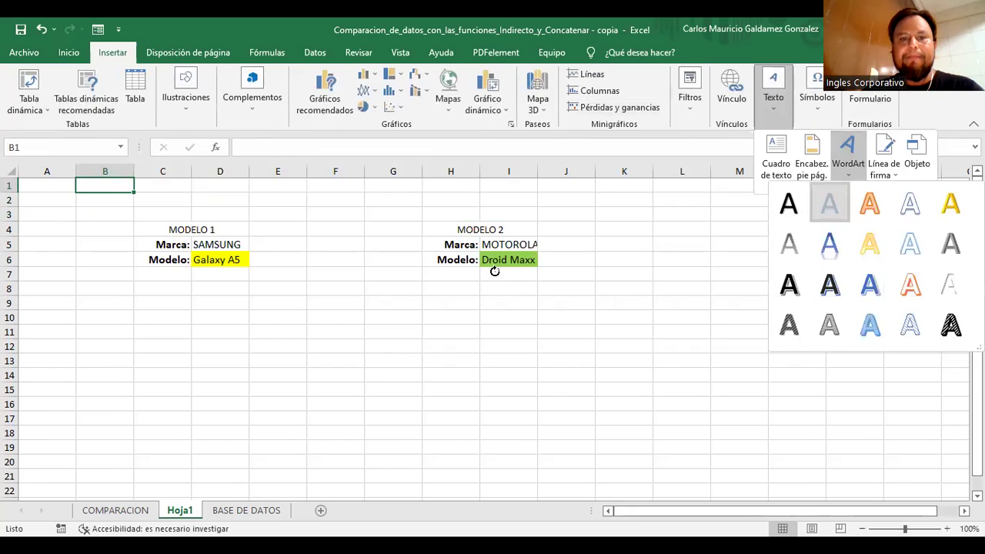
{"action": "type", "text": "Analisis"}
{"action": "key", "text": "BackSpace"}
{"action": "key", "text": "BackSpace"}
{"action": "key", "text": "BackSpace"}
{"action": "key", "text": "BackSpace"}
{"action": "key", "text": "BackSpace"}
{"action": "key", "text": "BackSpace"}
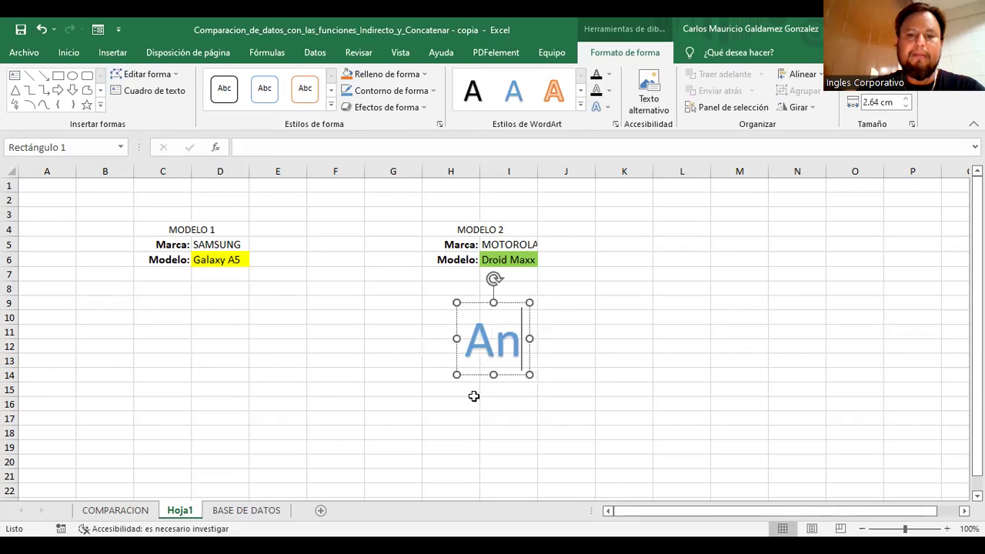
{"action": "type", "text": "álisis de "}
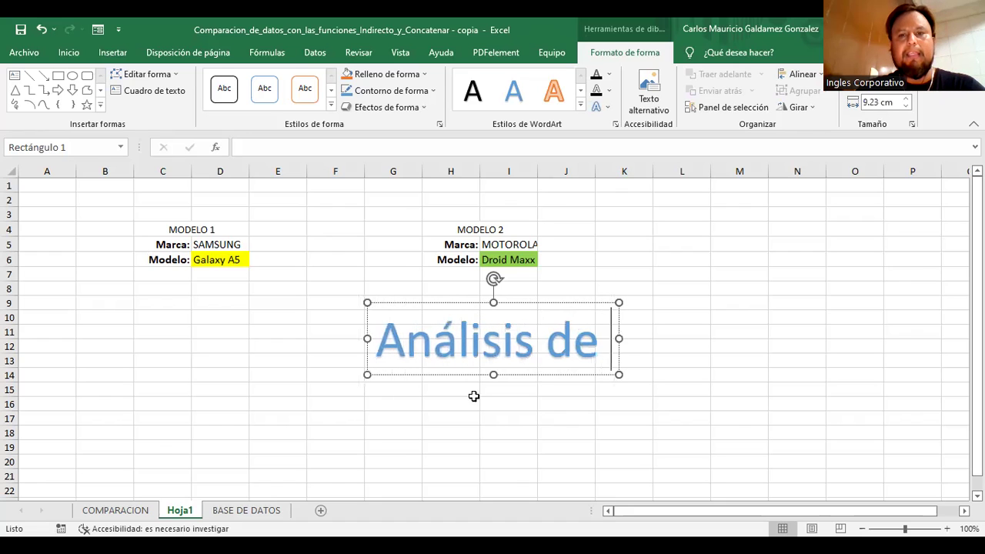
{"action": "type", "text": "Productos"}
{"action": "key", "text": "Return"}
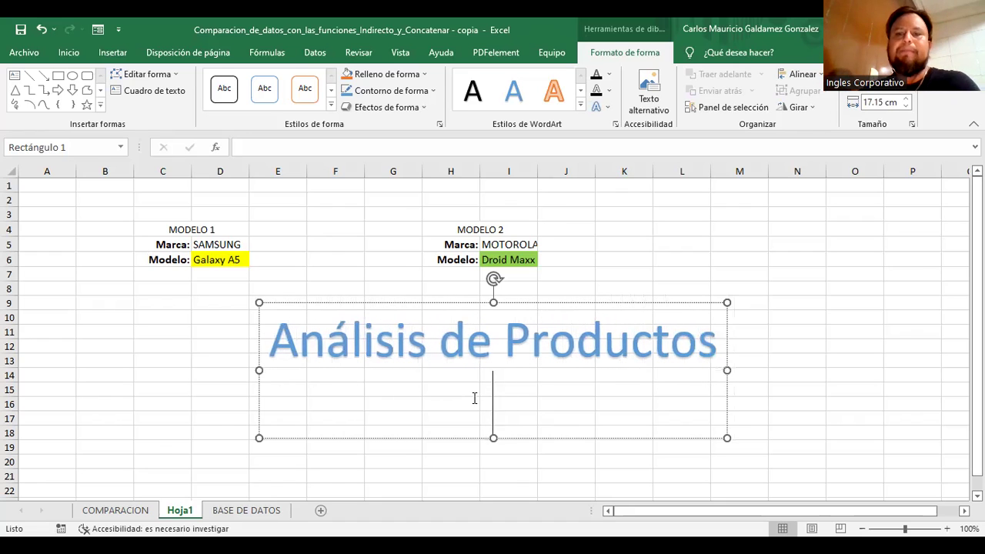
{"action": "key", "text": "BackSpace"}
{"action": "left_click_drag", "start_coordinate": [539, 374], "coordinate": [382, 216]}
{"action": "left_click", "coordinate": [174, 291]}
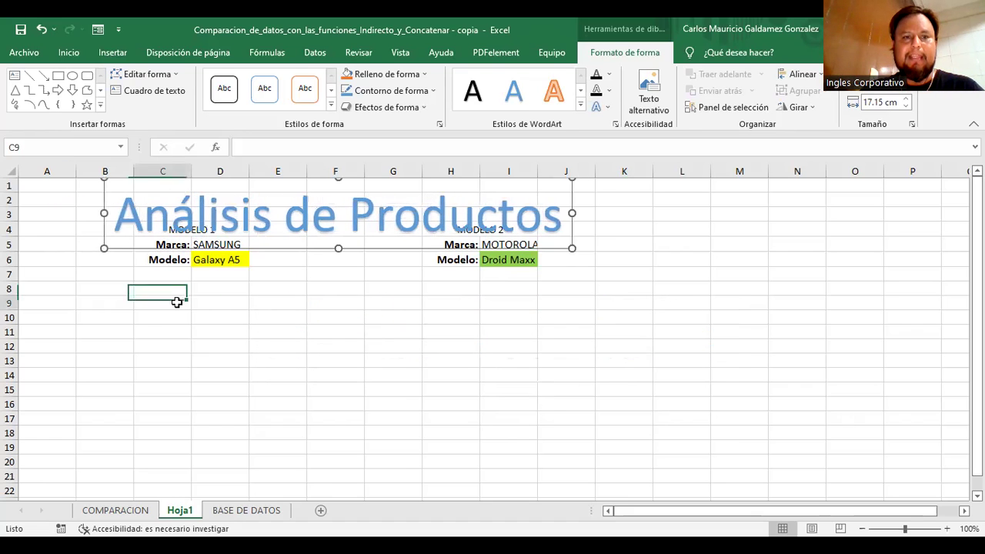
Move both model blocks below the title so that their headings sit in row 7, starting at C7
{"action": "left_click_drag", "start_coordinate": [162, 260], "coordinate": [159, 270]}
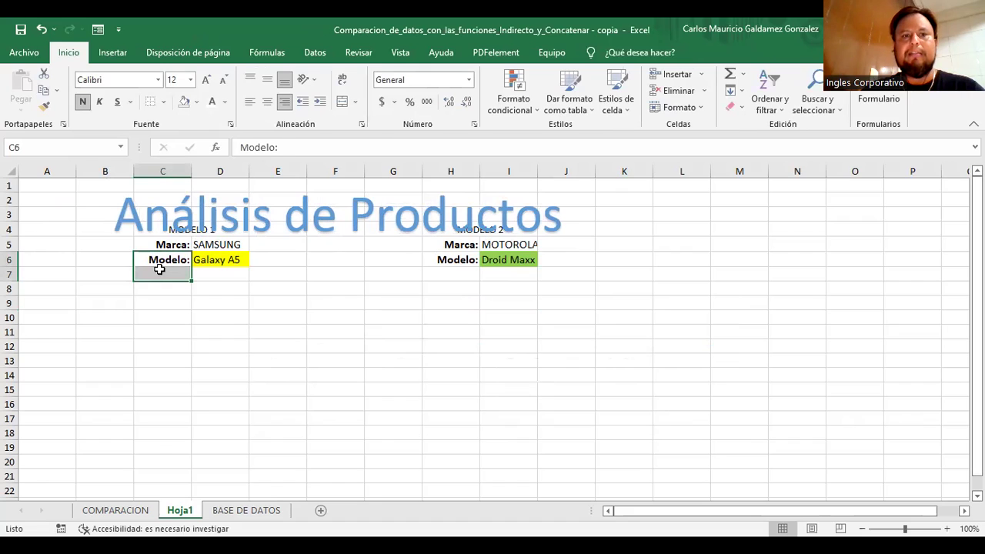
{"action": "left_click", "coordinate": [160, 264]}
{"action": "key", "text": "shift+Right"}
{"action": "key", "text": "shift+Right"}
{"action": "key", "text": "shift+Right"}
{"action": "key", "text": "shift+Right"}
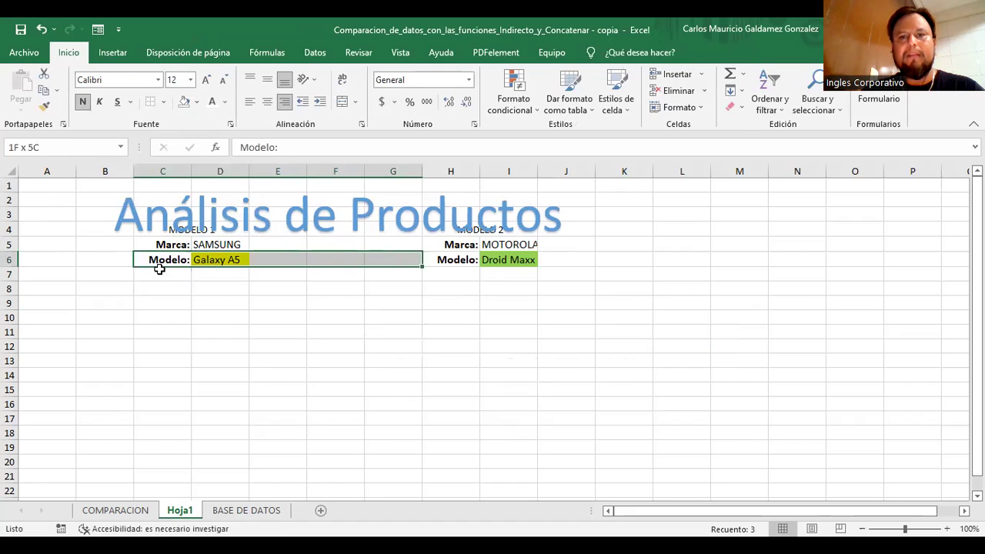
{"action": "key", "text": "shift+Right"}
{"action": "key", "text": "shift+Right"}
{"action": "key", "text": "shift+Right"}
{"action": "key", "text": "shift+Up"}
{"action": "key", "text": "shift+Up"}
{"action": "left_click_drag", "start_coordinate": [171, 271], "coordinate": [169, 306]}
{"action": "left_click", "coordinate": [262, 374]}
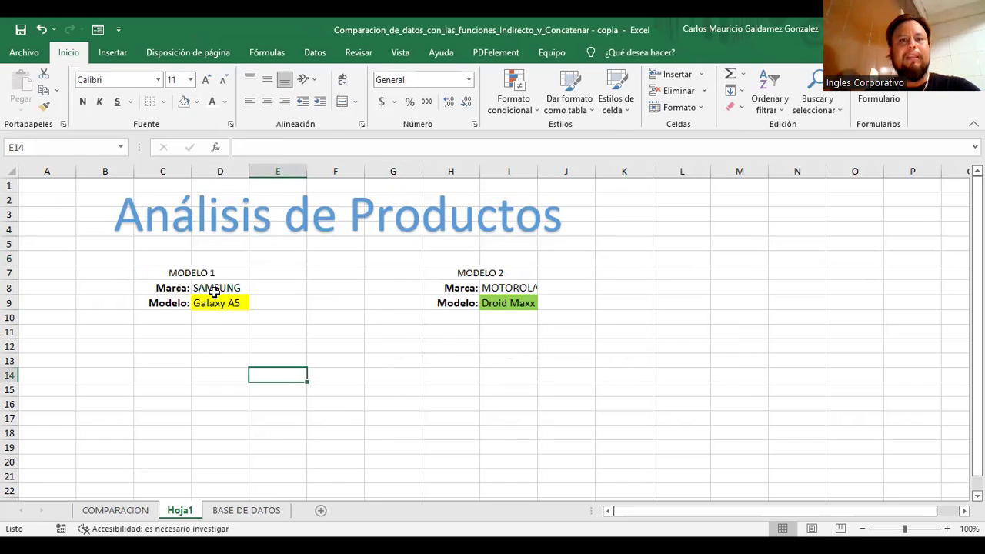
Widen columns D and I so the brand and model names of both blocks fit
{"action": "left_click", "coordinate": [219, 287]}
{"action": "left_click_drag", "start_coordinate": [245, 171], "coordinate": [275, 315]}
{"action": "key", "text": "Down"}
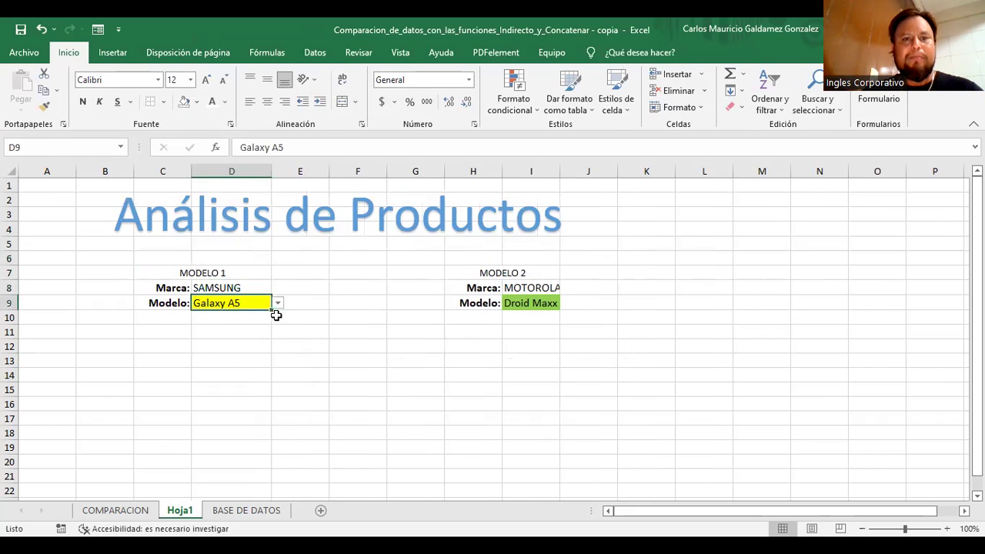
{"action": "left_click", "coordinate": [531, 287]}
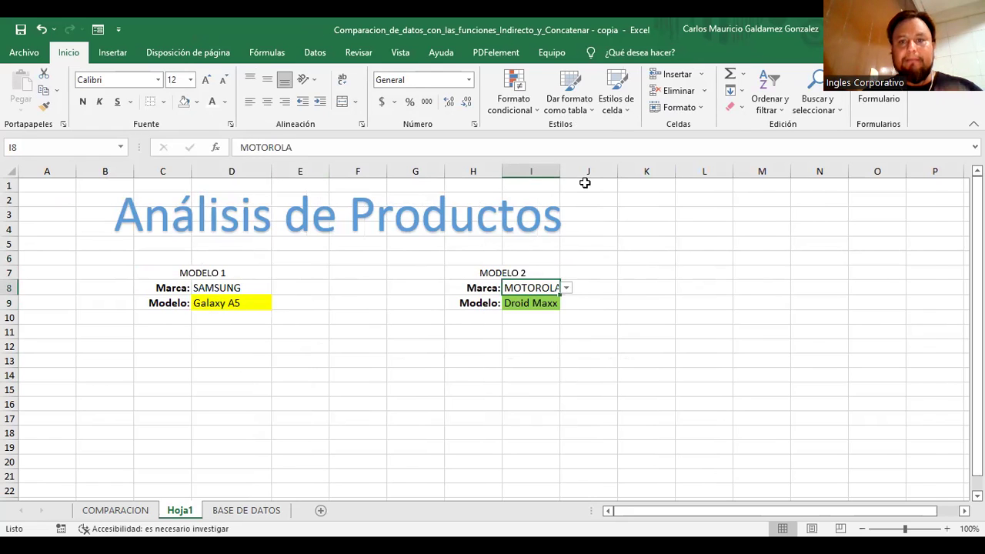
{"action": "left_click_drag", "start_coordinate": [585, 183], "coordinate": [587, 183]}
Apply a thick outside border to both the MODELO 1 and MODELO 2 blocks
{"action": "left_click_drag", "start_coordinate": [186, 275], "coordinate": [191, 305]}
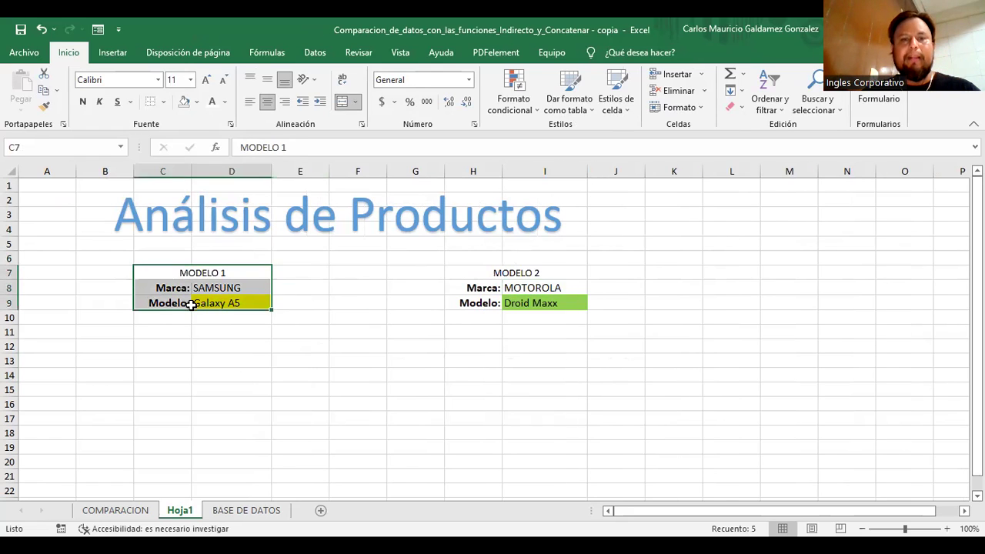
{"action": "left_click_drag", "start_coordinate": [490, 277], "coordinate": [531, 304]}
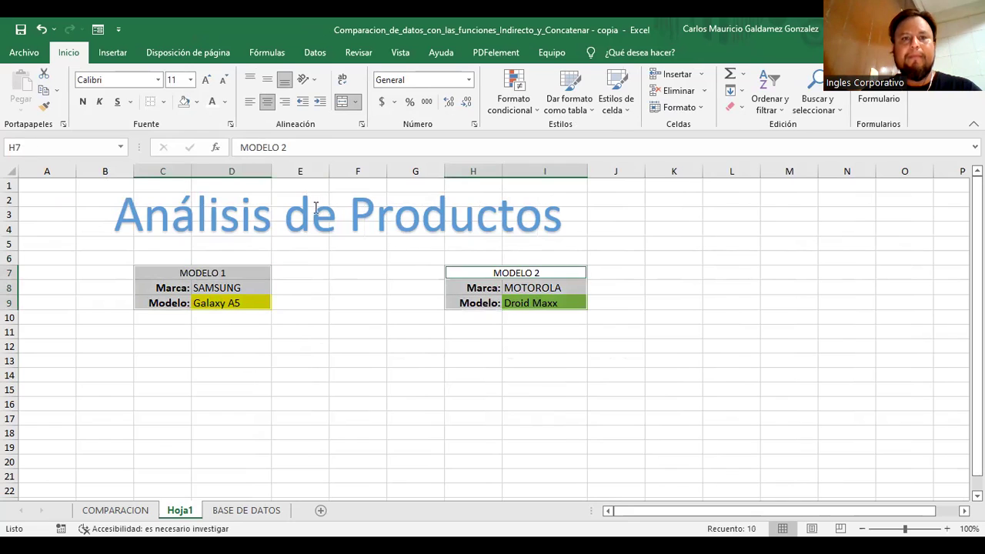
{"action": "left_click", "coordinate": [163, 102]}
{"action": "left_click", "coordinate": [183, 261]}
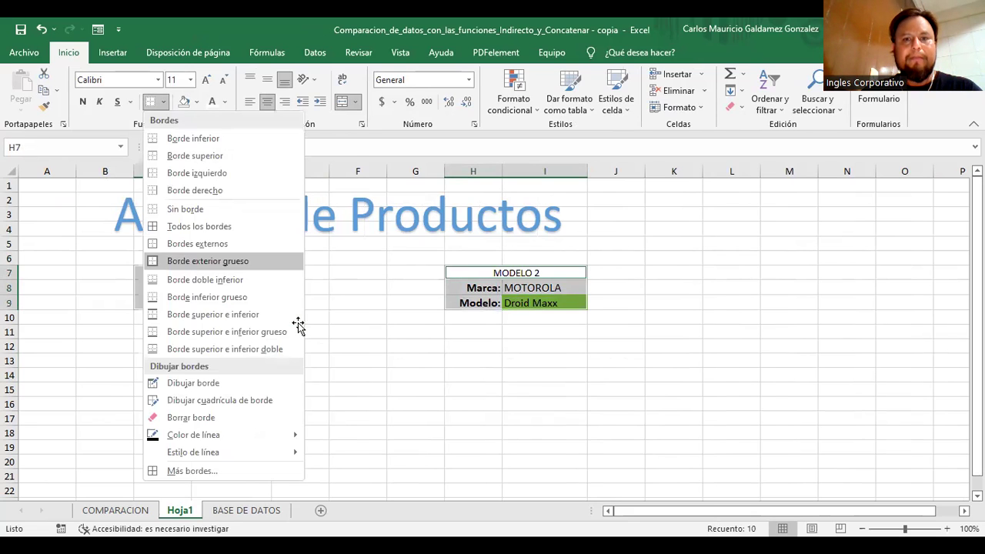
{"action": "left_click", "coordinate": [299, 319]}
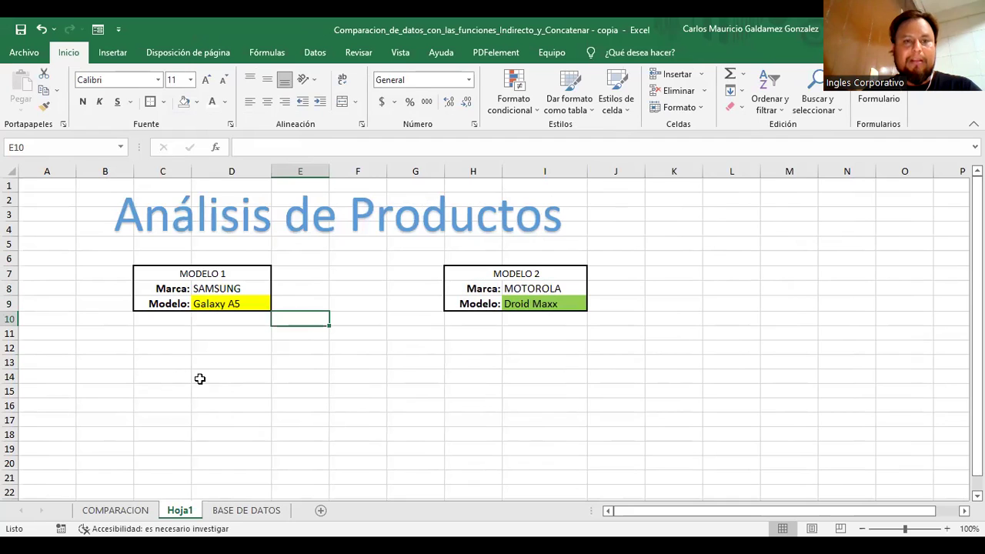
Merge and center cells C12 to K12 below the two model blocks, leaving the merged cell empty
{"action": "left_click_drag", "start_coordinate": [155, 344], "coordinate": [668, 348]}
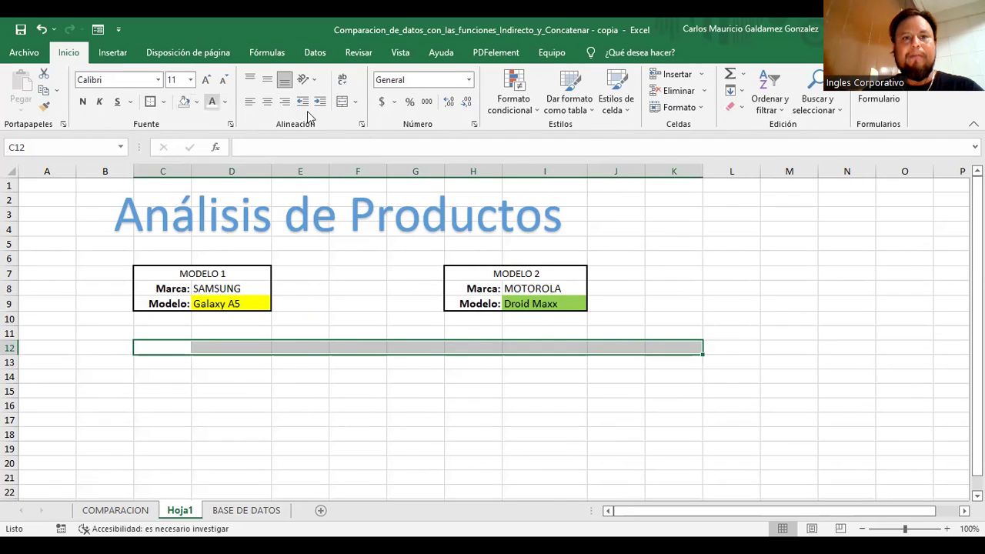
{"action": "left_click", "coordinate": [338, 103]}
{"action": "type", "text": "Cuadro"}
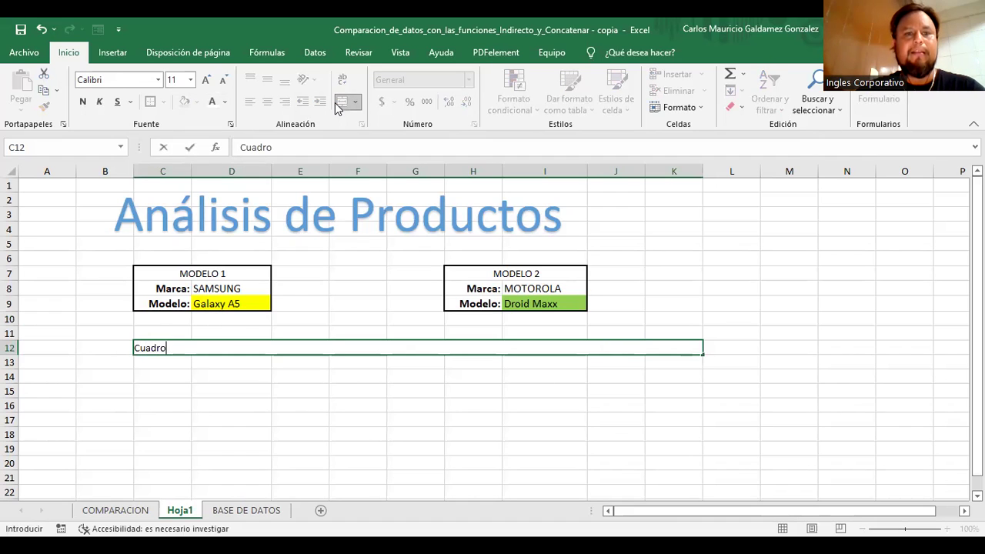
{"action": "key", "text": "Escape"}
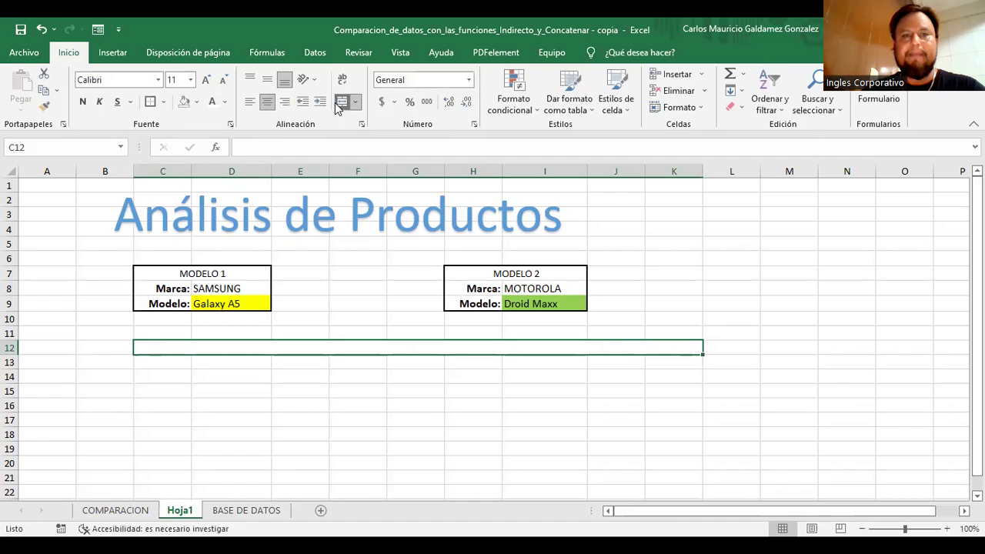
Insert a blue reflected WordArt title reading "Cuadro comparativo" and place it around rows 11 to 13 below the model blocks
{"action": "scroll", "coordinate": [401, 127], "scroll_direction": "down", "scroll_amount": 1}
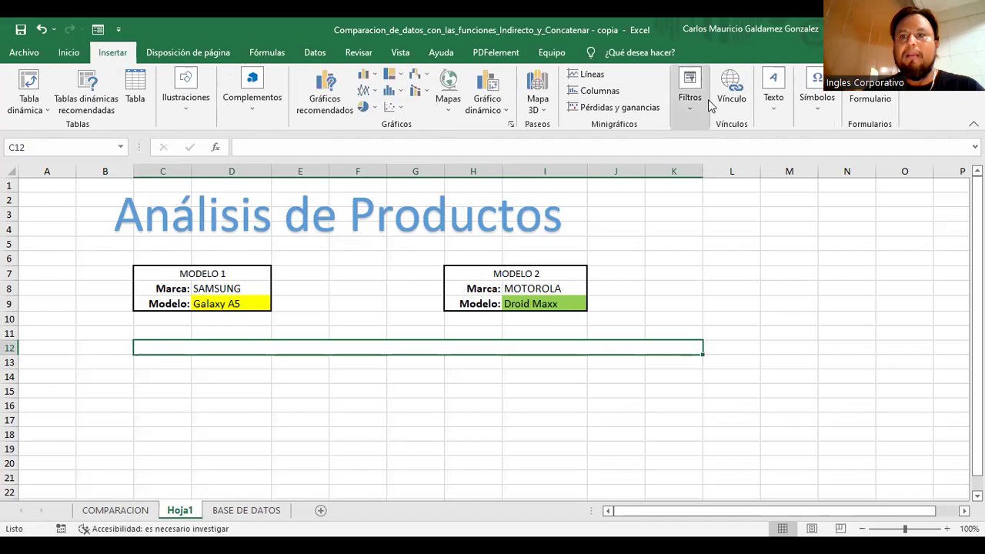
{"action": "left_click", "coordinate": [856, 154]}
{"action": "left_click", "coordinate": [829, 243]}
{"action": "type", "text": "Cua"}
{"action": "key", "text": "BackSpace"}
{"action": "key", "text": "BackSpace"}
{"action": "key", "text": "BackSpace"}
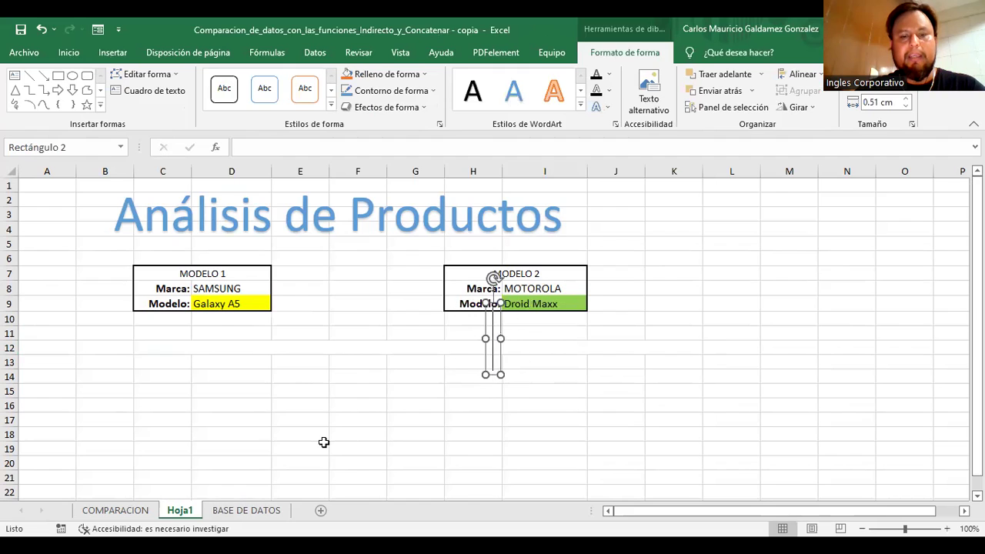
{"action": "type", "text": "Cuadro c"}
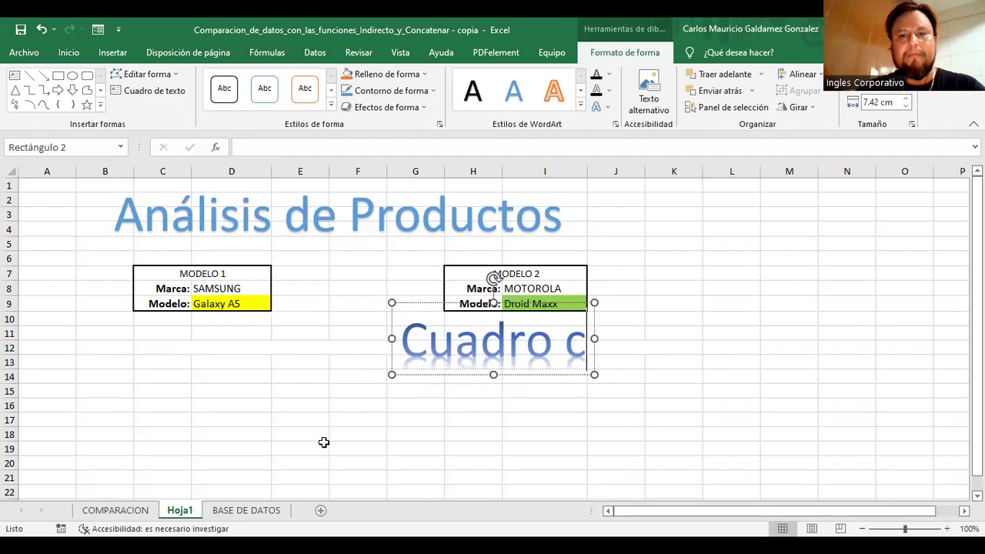
{"action": "type", "text": "omparativo"}
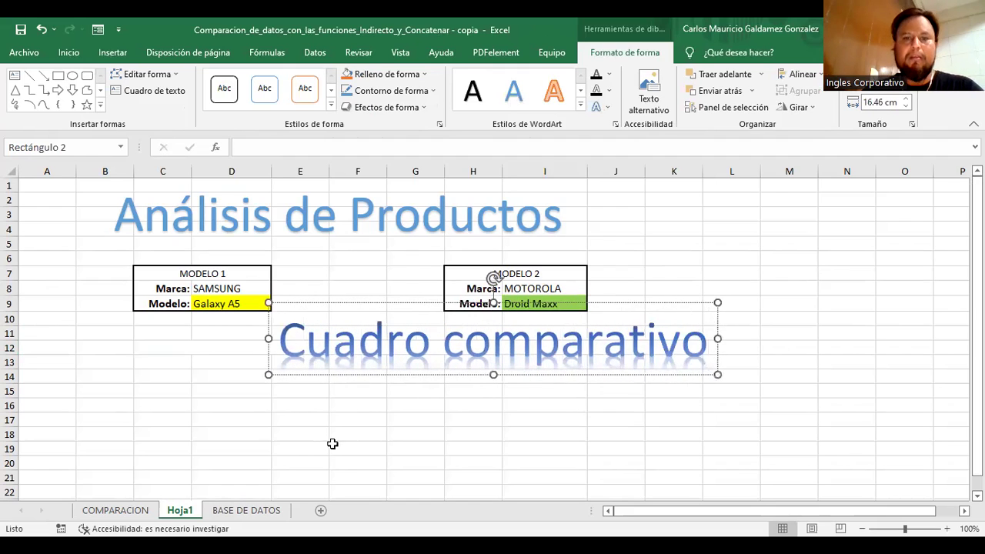
{"action": "left_click_drag", "start_coordinate": [577, 381], "coordinate": [510, 385]}
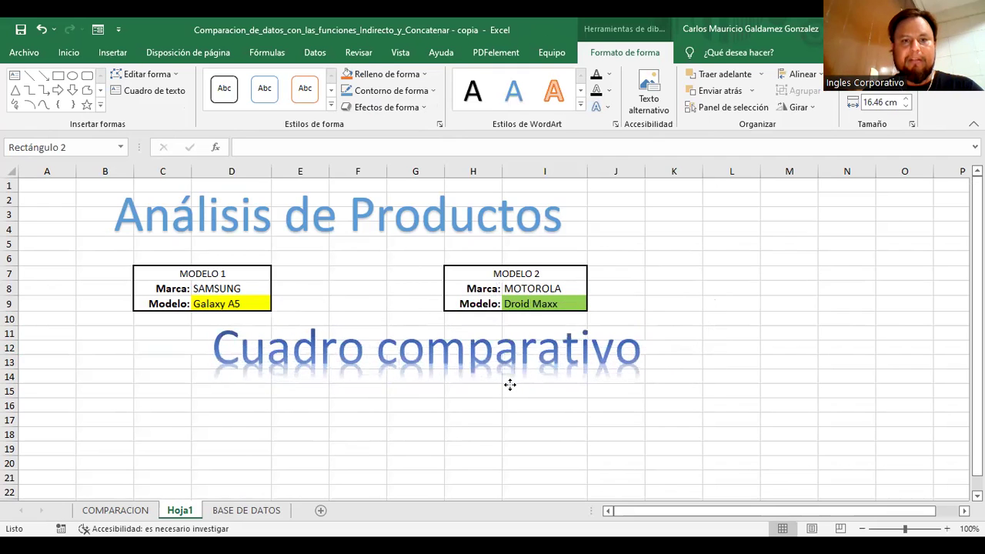
{"action": "left_click", "coordinate": [453, 408]}
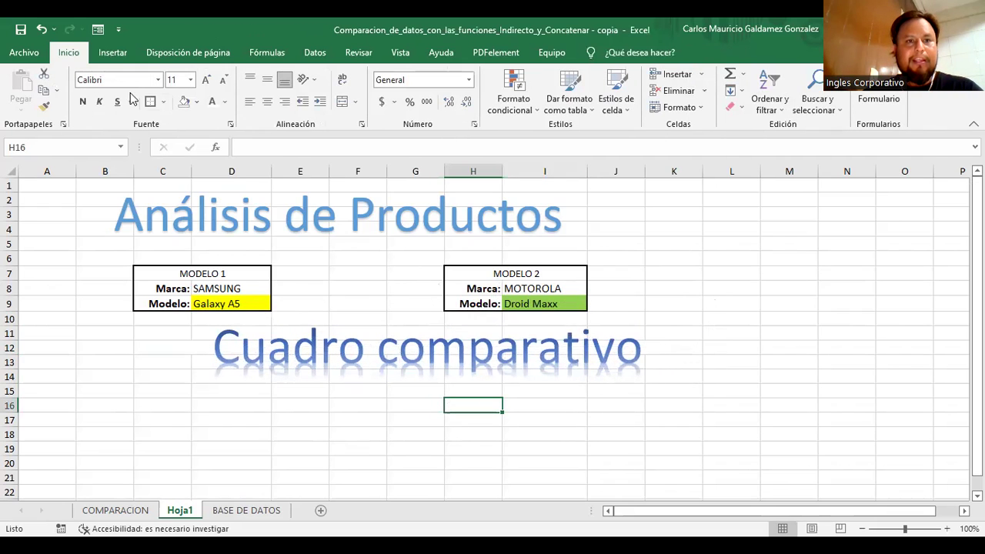
Draw a rounded rectangle about 24.71 cm wide below the "Cuadro comparativo" title, spanning roughly columns B to M
{"action": "left_click", "coordinate": [112, 52]}
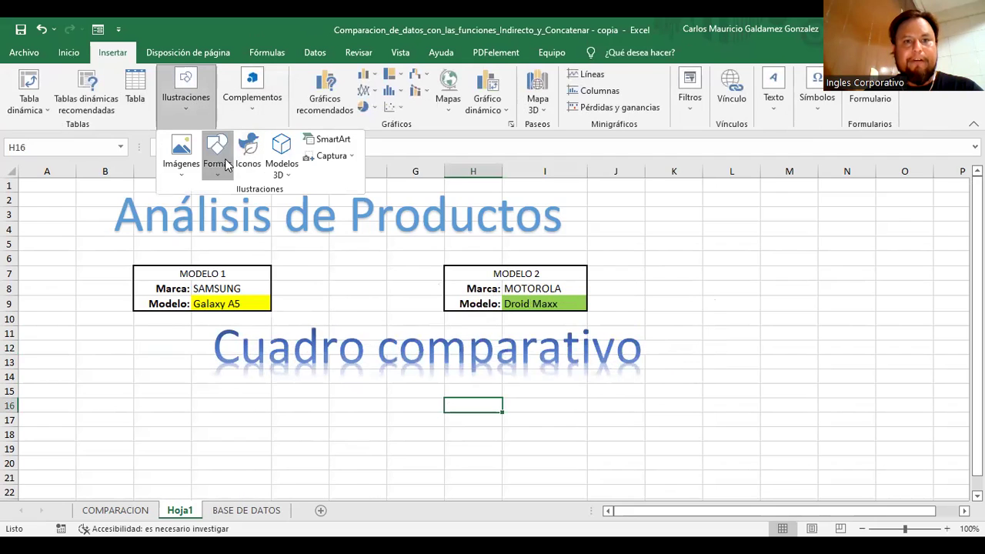
{"action": "left_click", "coordinate": [217, 158]}
{"action": "left_click", "coordinate": [283, 249]}
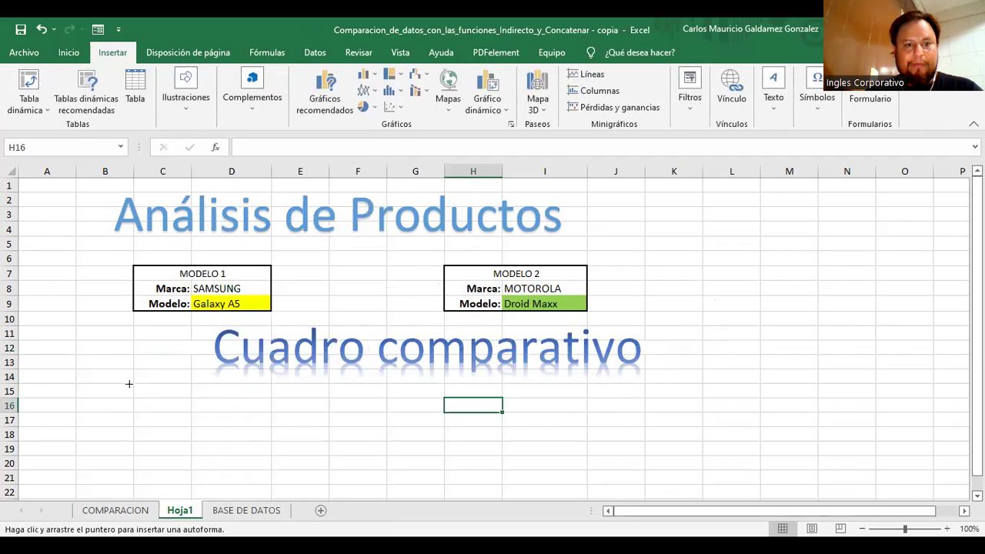
{"action": "left_click_drag", "start_coordinate": [132, 382], "coordinate": [807, 423]}
{"action": "scroll", "coordinate": [732, 422], "scroll_direction": "up", "scroll_amount": 2}
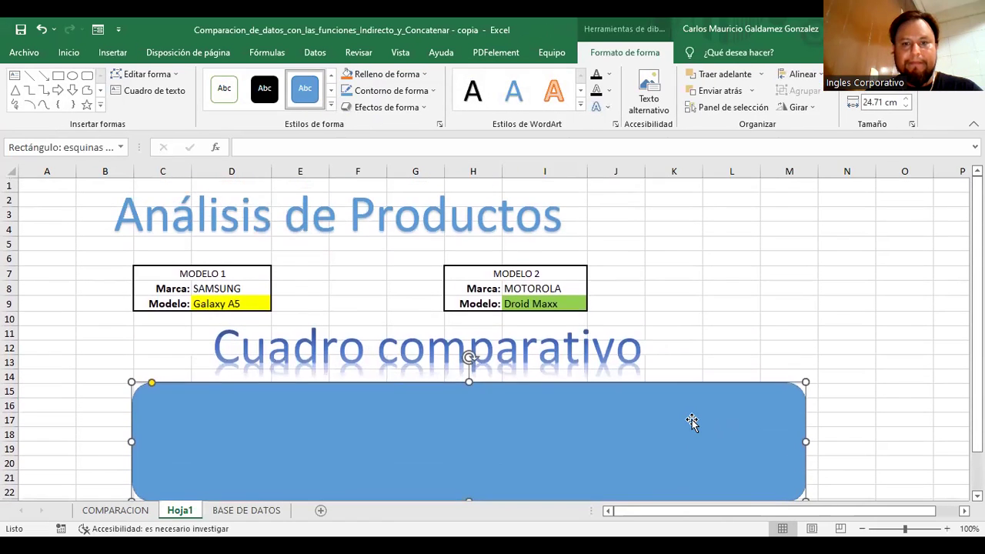
{"action": "left_click_drag", "start_coordinate": [589, 422], "coordinate": [579, 418]}
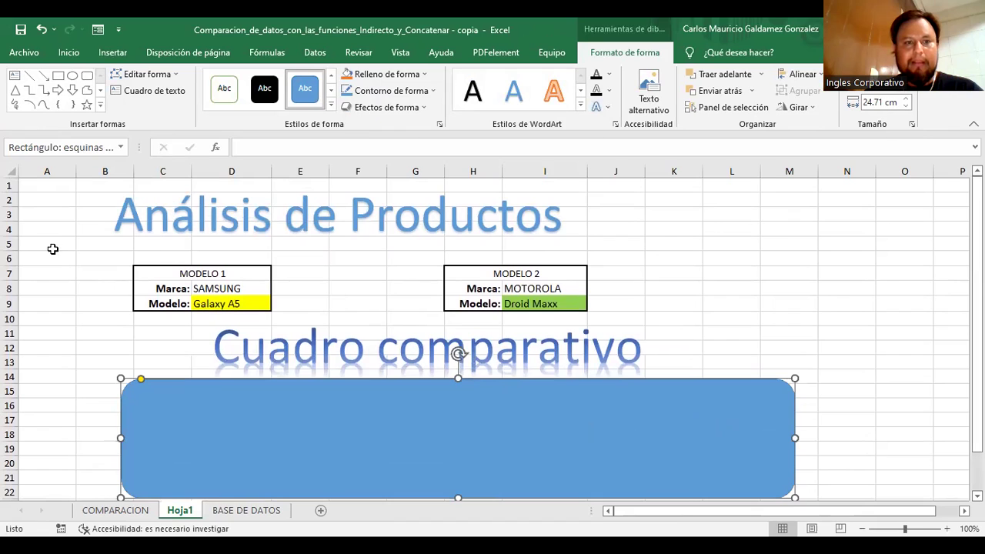
Delete empty row 5 and move the rounded rectangle up to start at row 13, directly under the "Cuadro comparativo" title
{"action": "right_click", "coordinate": [11, 244]}
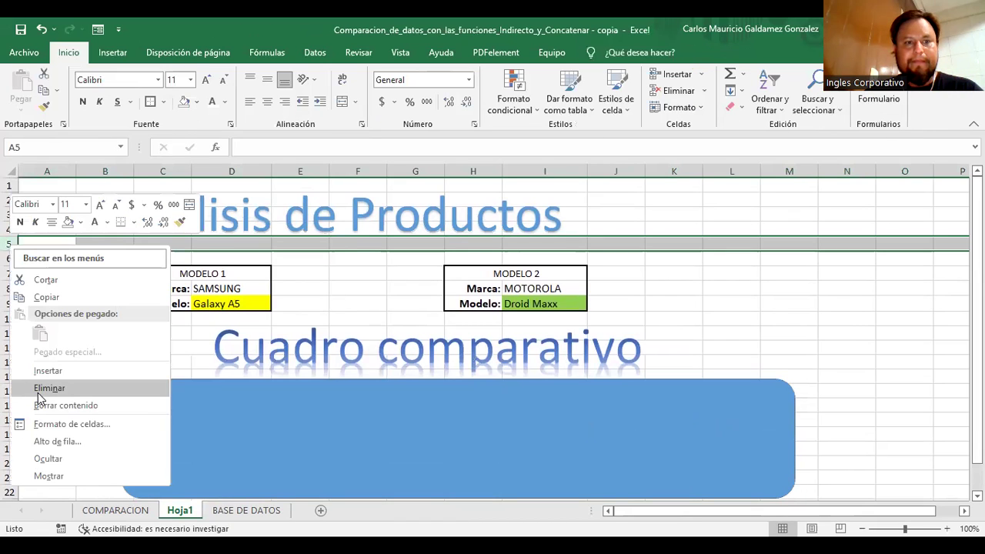
{"action": "left_click", "coordinate": [40, 389]}
{"action": "mouse_move", "coordinate": [323, 429]}
{"action": "left_mouse_down"}
{"action": "mouse_move", "coordinate": [293, 424]}
{"action": "mouse_move", "coordinate": [330, 415]}
{"action": "left_mouse_up"}
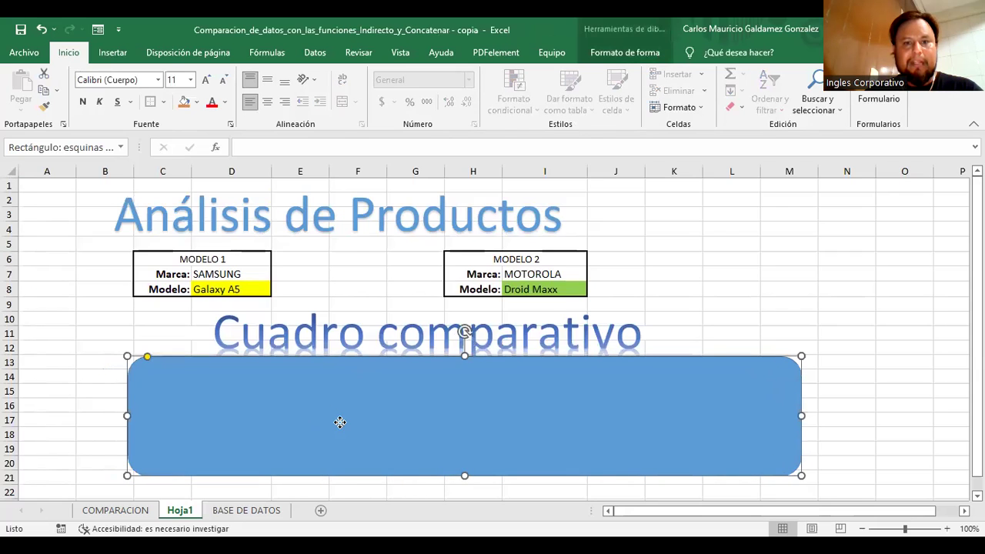
{"action": "right_click", "coordinate": [343, 419]}
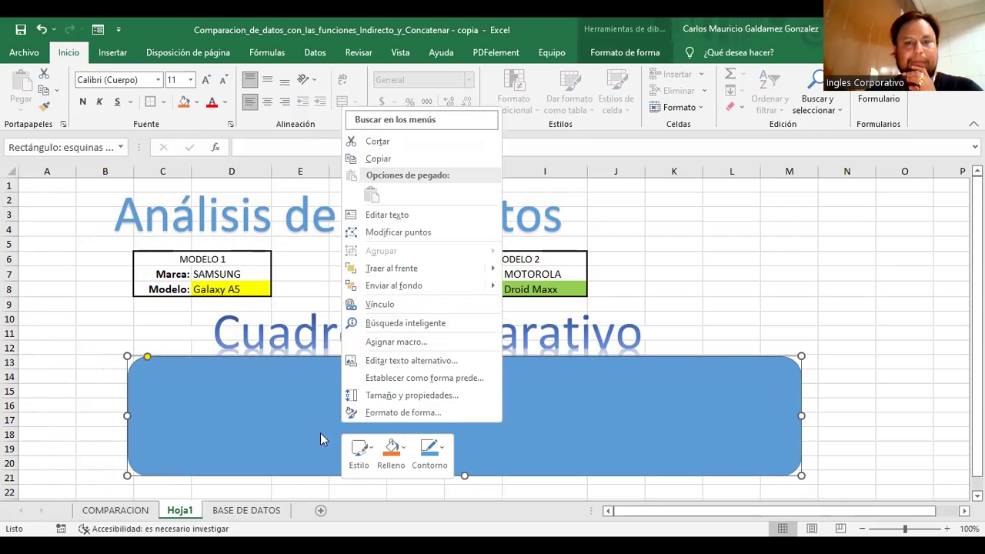
{"action": "left_click", "coordinate": [261, 419]}
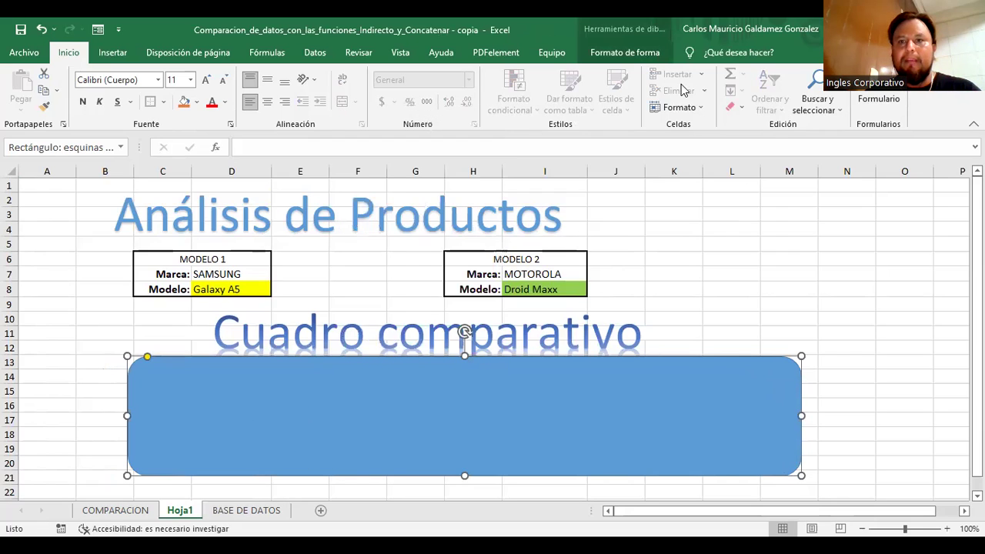
{"action": "key", "text": "Escape"}
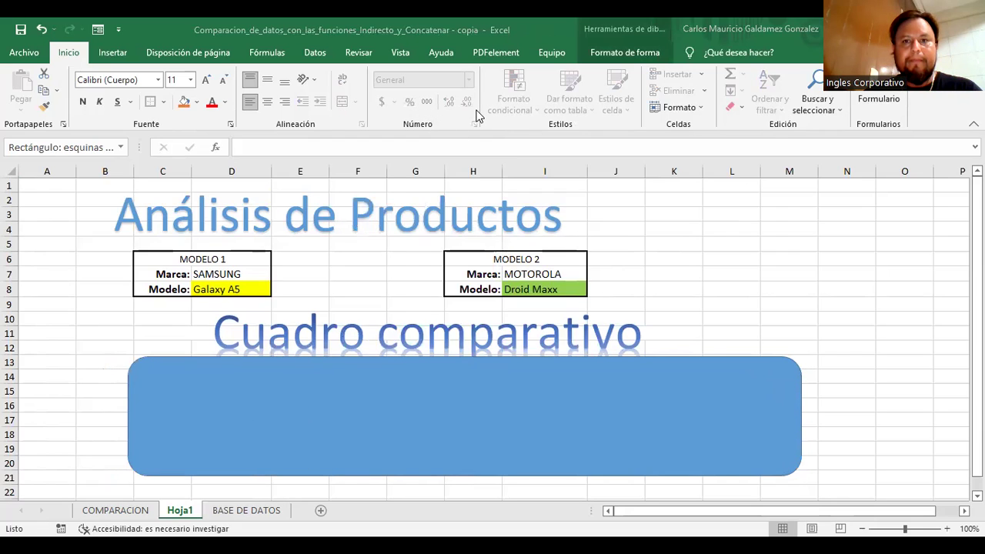
Remove the fill of the rounded rectangle below the "Cuadro comparativo" title
{"action": "left_click", "coordinate": [612, 416]}
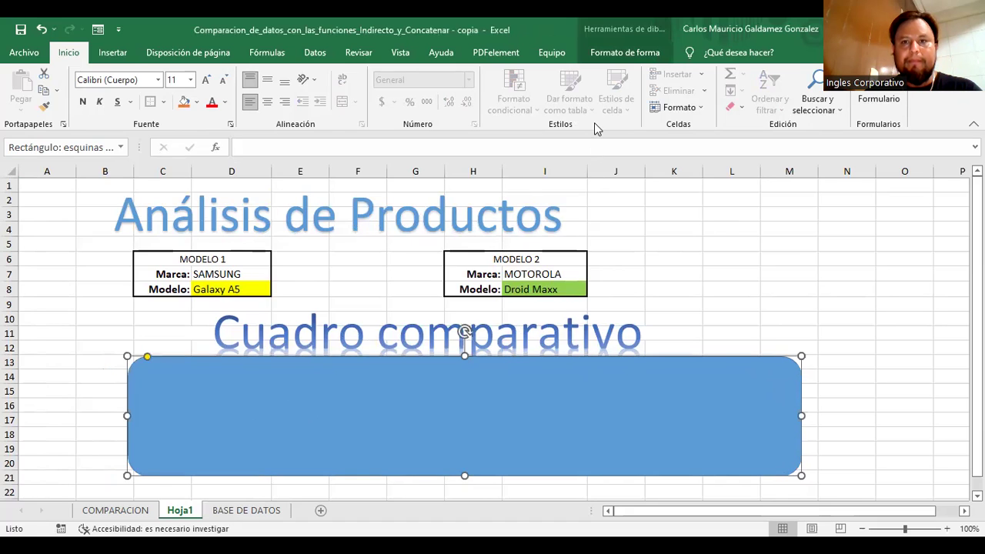
{"action": "scroll", "coordinate": [603, 108], "scroll_direction": "down", "scroll_amount": 5}
{"action": "scroll", "coordinate": [602, 107], "scroll_direction": "down", "scroll_amount": 3}
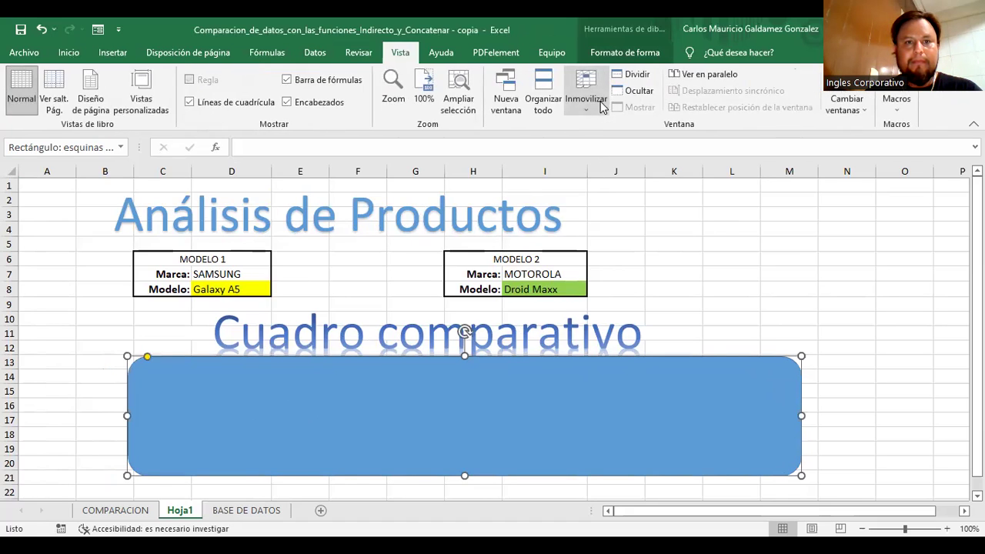
{"action": "scroll", "coordinate": [600, 111], "scroll_direction": "down", "scroll_amount": 2}
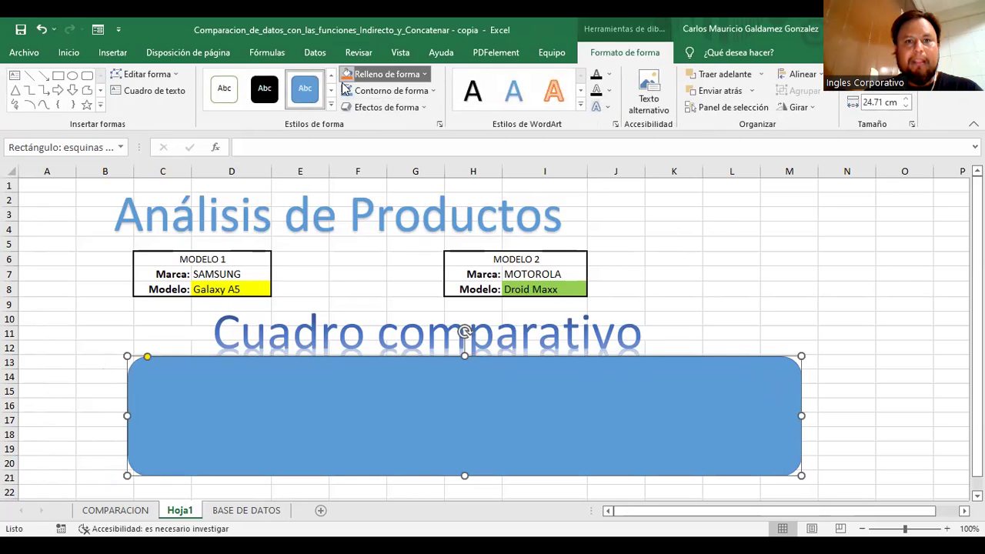
{"action": "left_click", "coordinate": [348, 74]}
{"action": "left_click", "coordinate": [383, 221]}
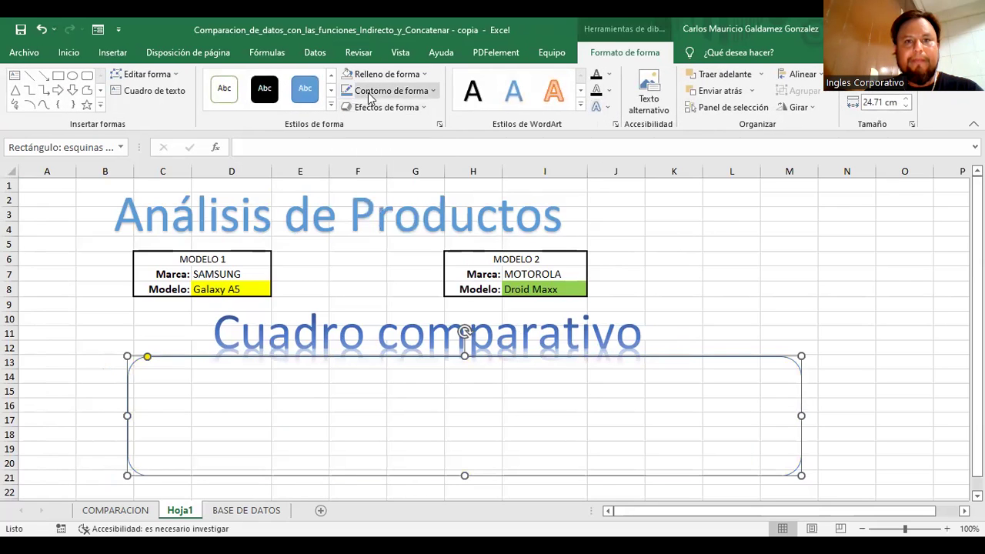
Give the rounded rectangle a thicker solid outline and shift it slightly left so that it starts in column B
{"action": "left_click", "coordinate": [370, 93]}
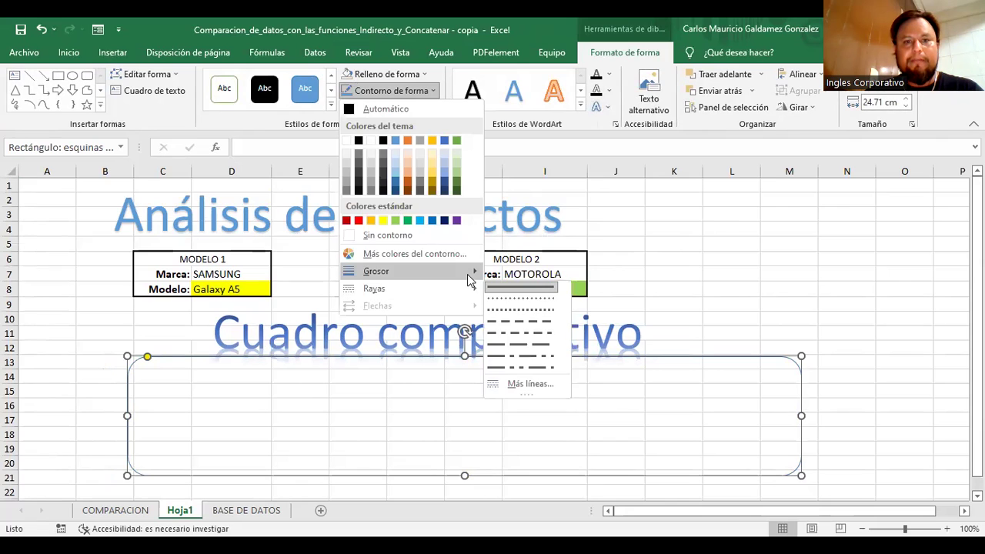
{"action": "left_click", "coordinate": [538, 365]}
{"action": "left_click", "coordinate": [416, 434]}
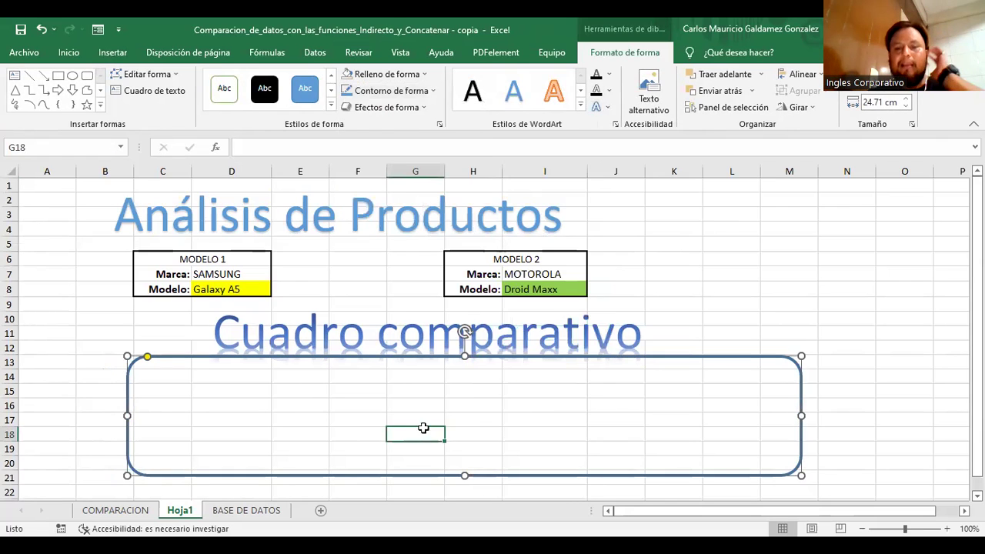
{"action": "left_click_drag", "start_coordinate": [718, 363], "coordinate": [690, 361]}
{"action": "left_click", "coordinate": [239, 392]}
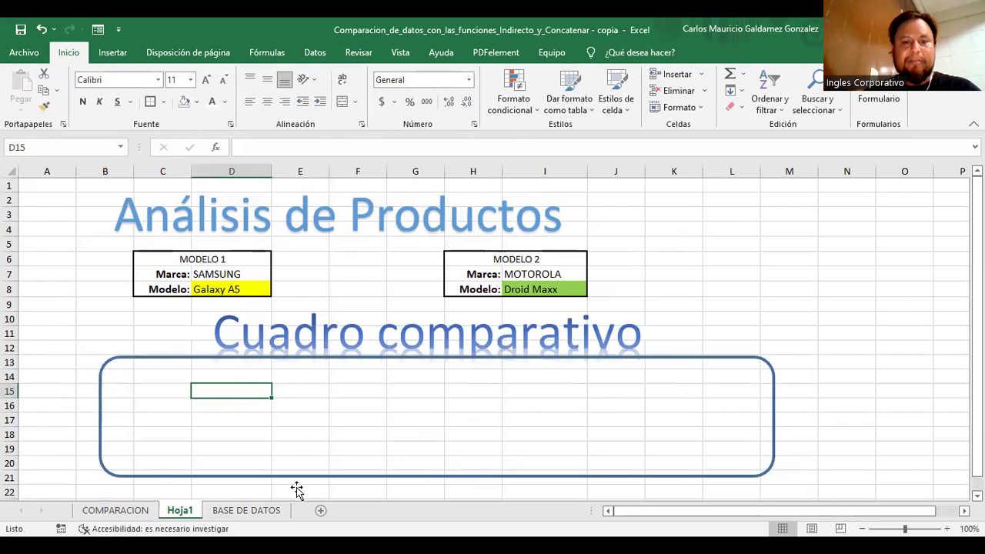
Copy the heading range C9:K10 from the COMPARACION sheet and paste it at C14 on Hoja1, inside the rounded frame
{"action": "left_click", "coordinate": [116, 510]}
{"action": "left_click", "coordinate": [158, 310]}
{"action": "left_click_drag", "start_coordinate": [265, 309], "coordinate": [839, 294]}
{"action": "key", "text": "ctrl+c"}
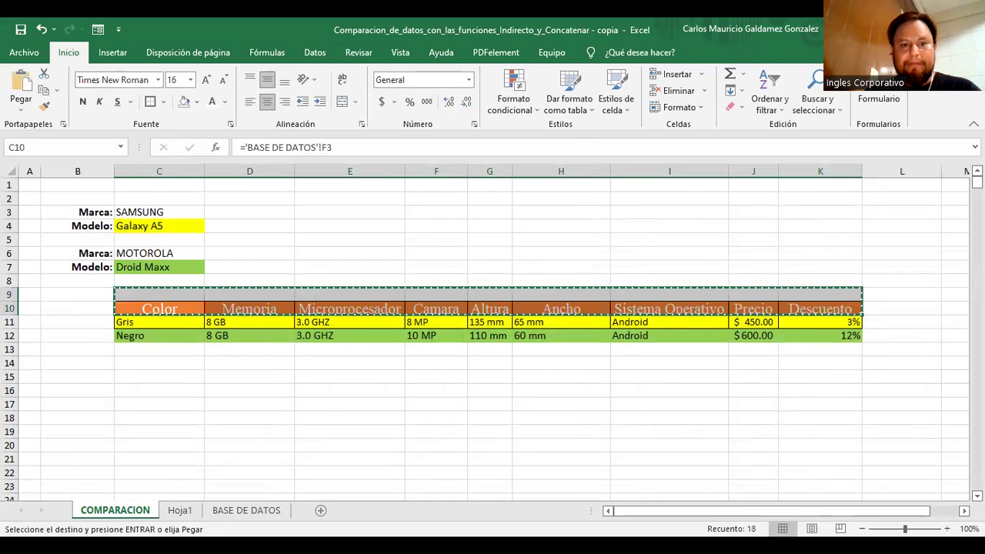
{"action": "left_click", "coordinate": [180, 511]}
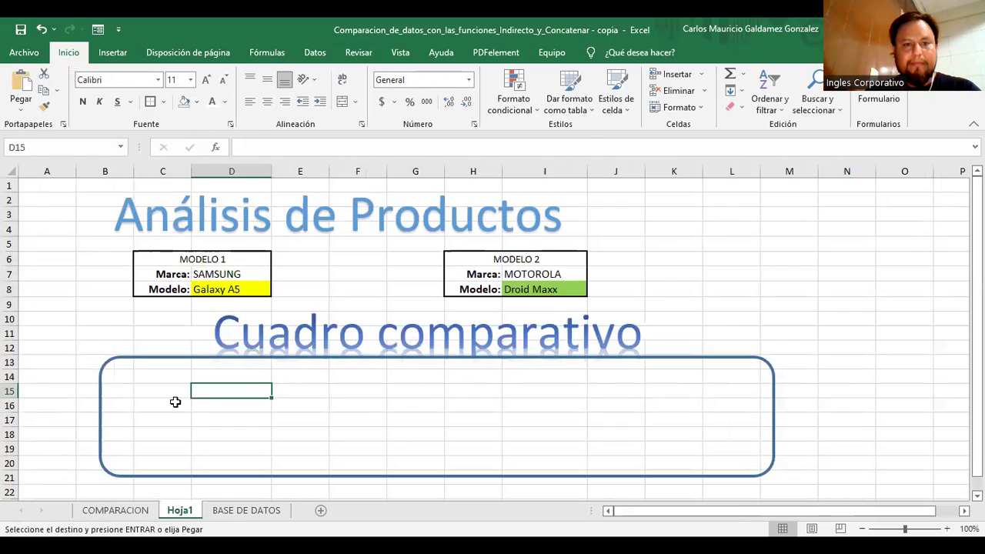
{"action": "left_click", "coordinate": [136, 383]}
{"action": "key", "text": "ctrl+v"}
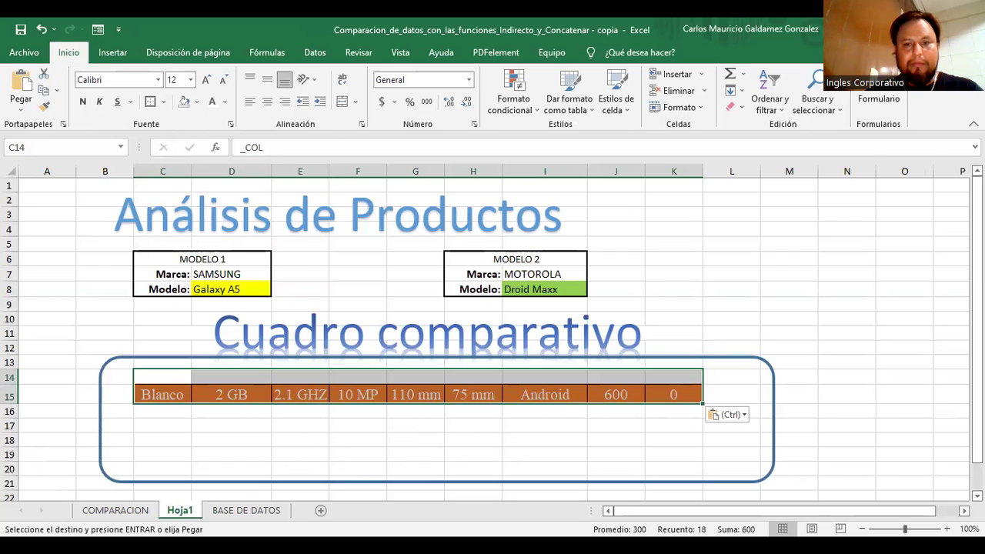
Copy the two model data rows C11:K12 from the COMPARACION sheet and paste them at C16 on Hoja1
{"action": "left_click", "coordinate": [115, 510]}
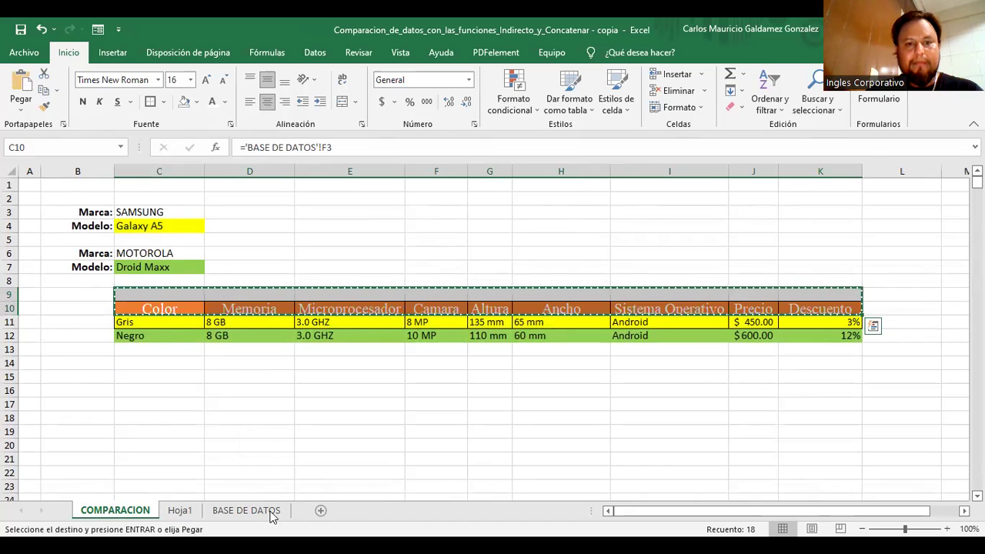
{"action": "left_click", "coordinate": [180, 510]}
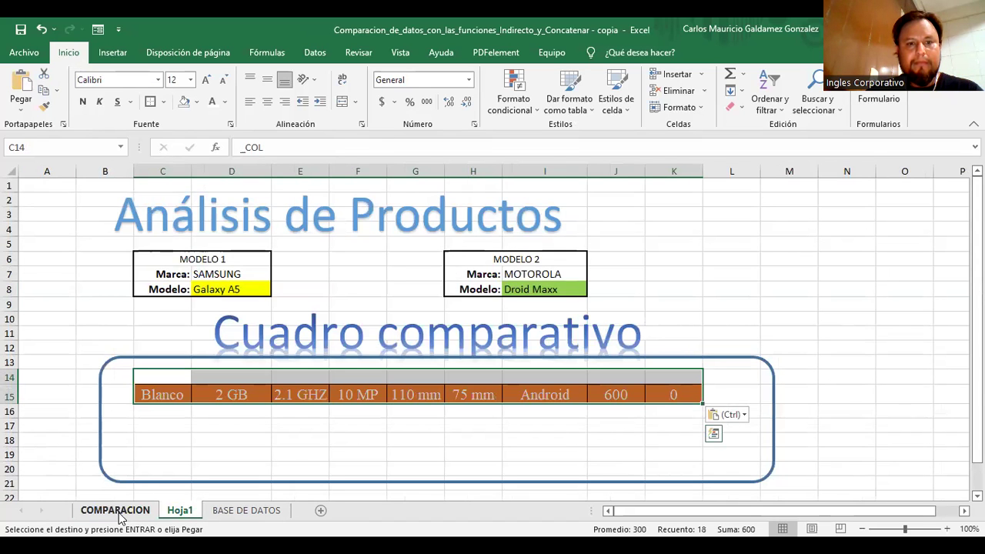
{"action": "left_click", "coordinate": [115, 510]}
{"action": "left_click_drag", "start_coordinate": [165, 322], "coordinate": [846, 335]}
{"action": "key", "text": "ctrl+c"}
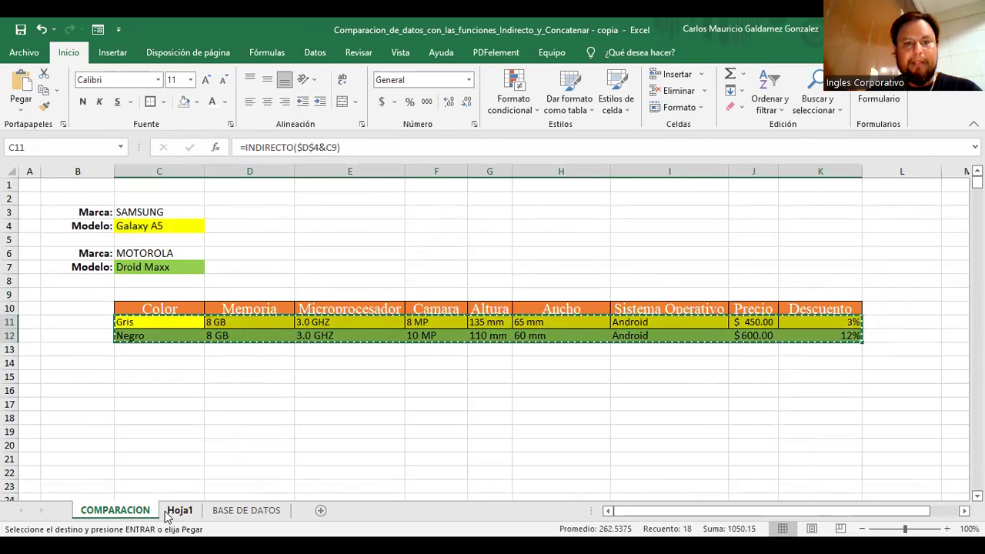
{"action": "left_click", "coordinate": [179, 511]}
{"action": "left_click", "coordinate": [149, 410]}
{"action": "key", "text": "ctrl+v"}
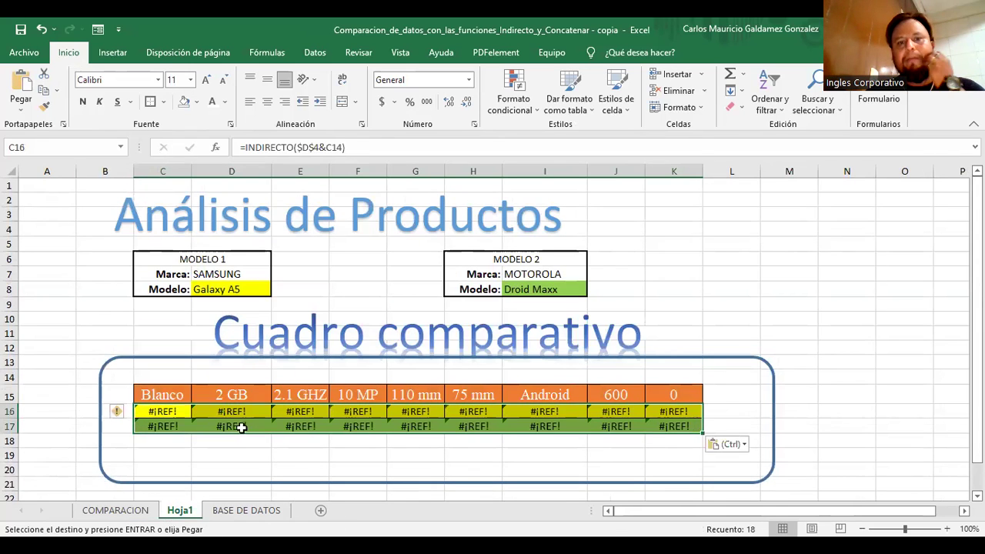
Shrink the rounded rectangle to fit closely around the pasted table, from column B to column L and rows 13 to 19
{"action": "left_click", "coordinate": [388, 360]}
{"action": "left_click_drag", "start_coordinate": [99, 357], "coordinate": [113, 371]}
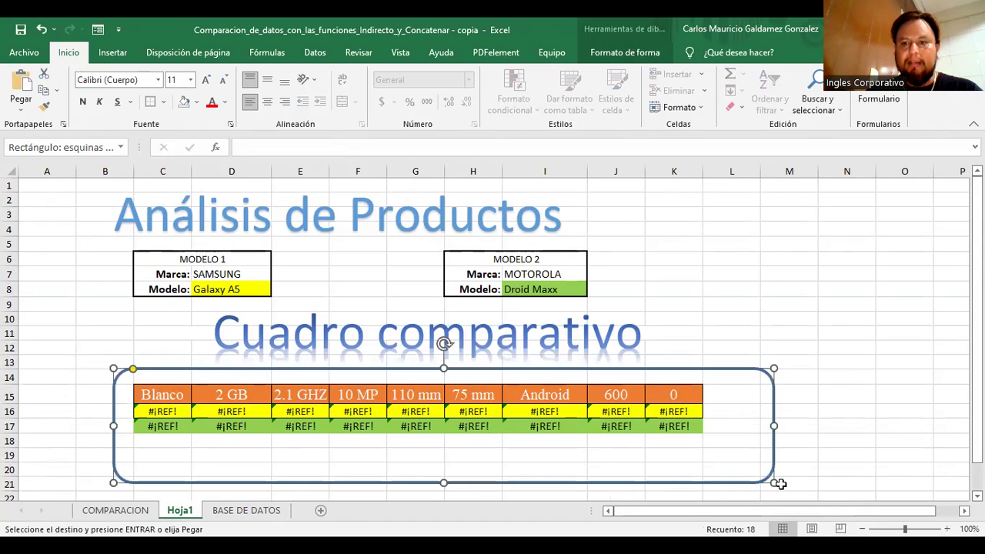
{"action": "left_click_drag", "start_coordinate": [772, 483], "coordinate": [724, 459]}
{"action": "left_click_drag", "start_coordinate": [622, 369], "coordinate": [622, 363]}
Copy heading range C9:K10 from COMPARACION, paste it at C13 on Hoja1, and delete the extra heading row 15
{"action": "left_click", "coordinate": [123, 511]}
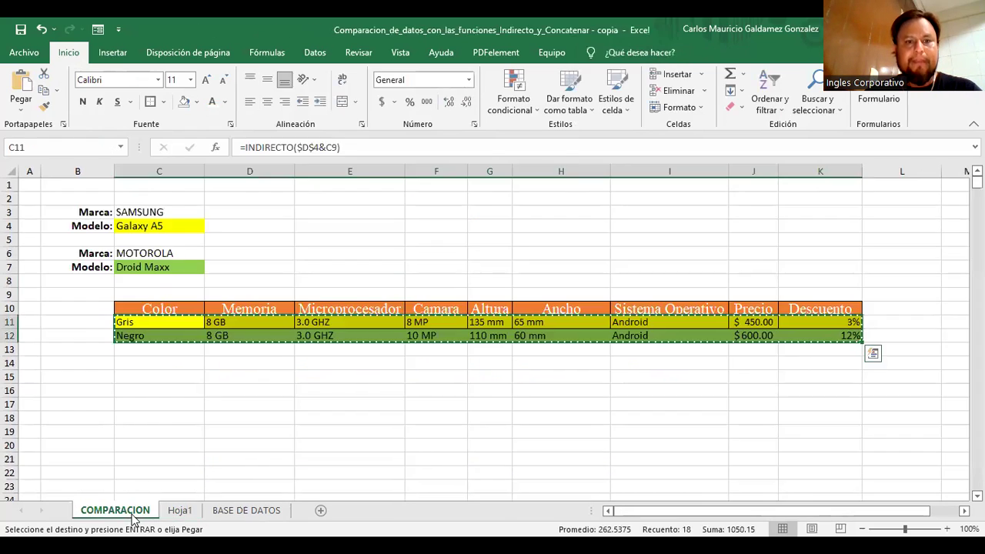
{"action": "left_click_drag", "start_coordinate": [158, 310], "coordinate": [346, 310]}
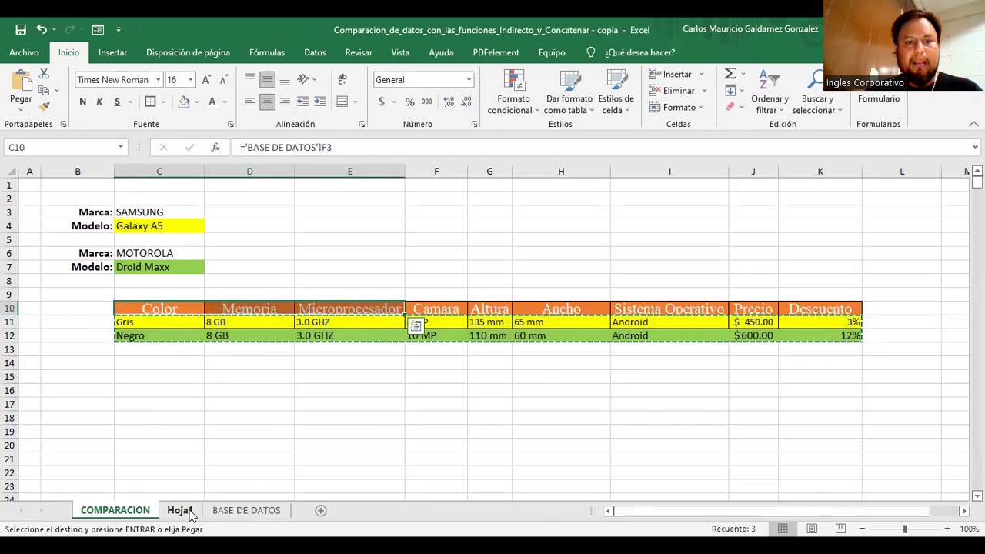
{"action": "left_click_drag", "start_coordinate": [169, 294], "coordinate": [833, 301]}
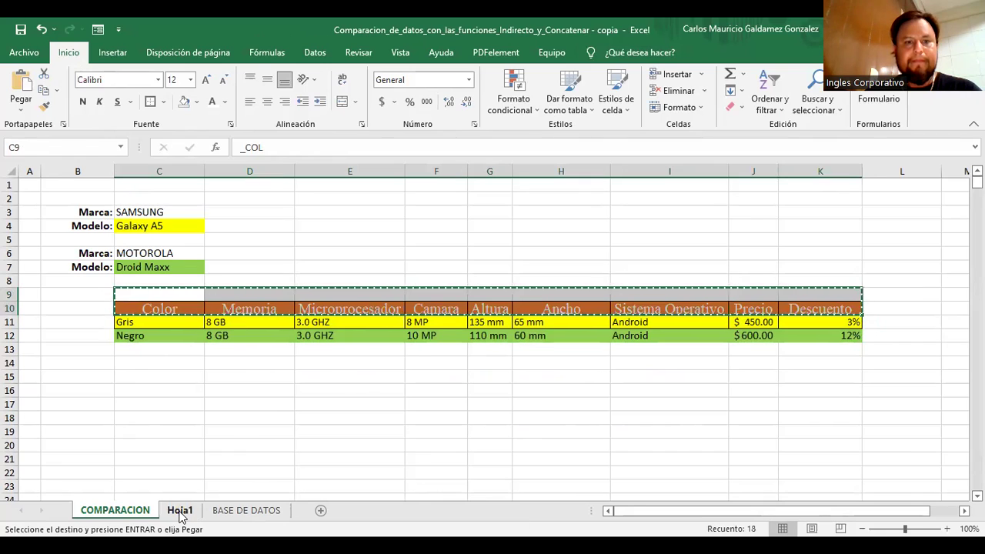
{"action": "left_click", "coordinate": [180, 510]}
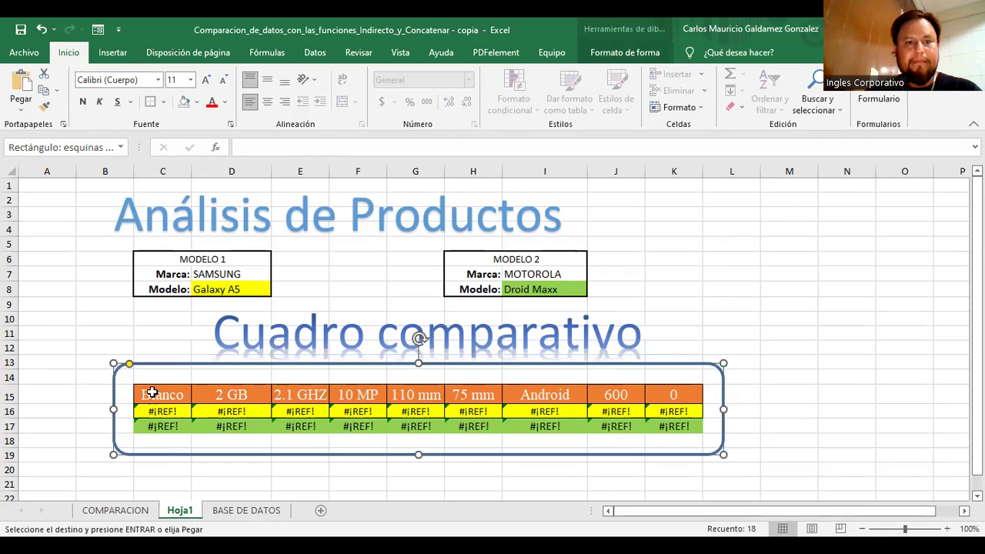
{"action": "left_click", "coordinate": [139, 347]}
{"action": "left_click", "coordinate": [150, 362]}
{"action": "key", "text": "Return"}
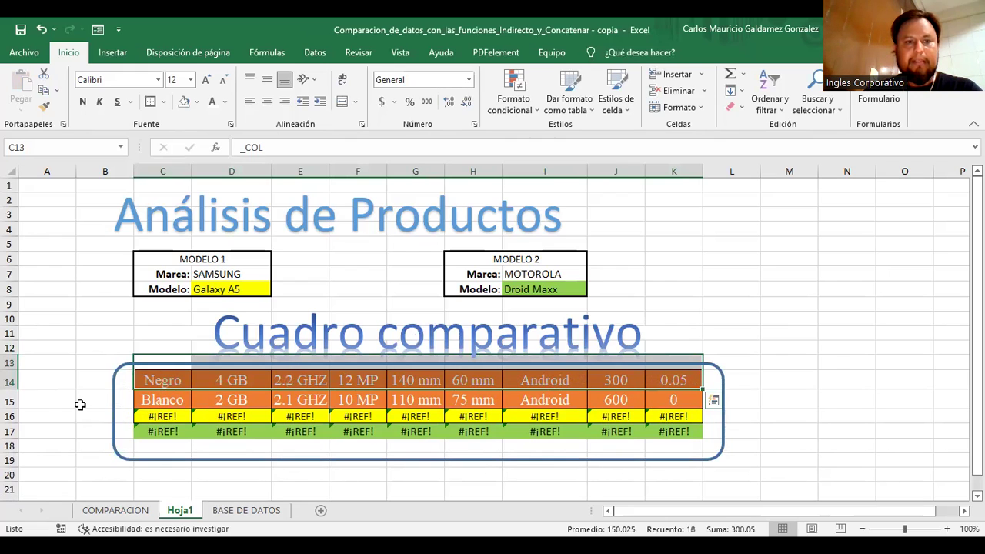
{"action": "right_click", "coordinate": [11, 400]}
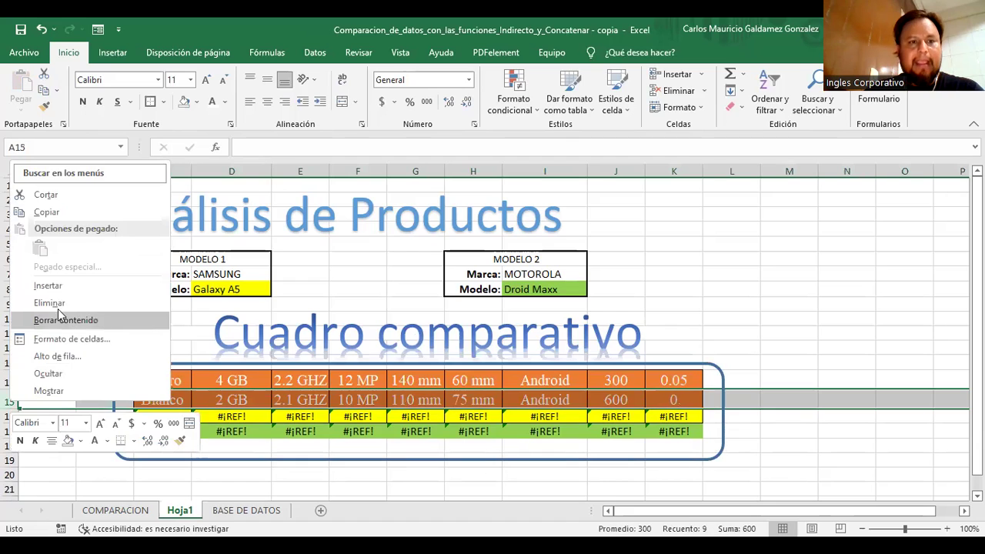
{"action": "left_click", "coordinate": [58, 302]}
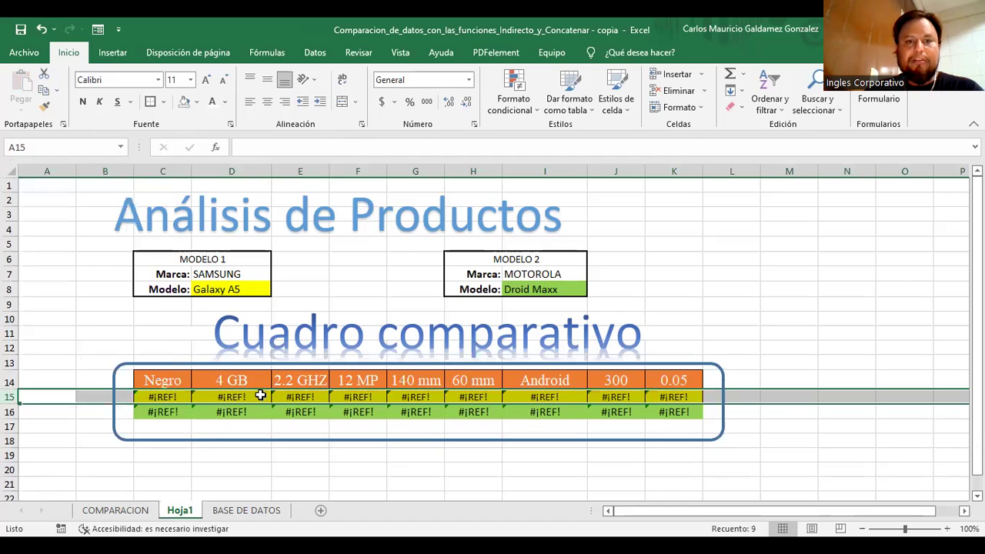
Examine the cells referenced by the INDIRECTO formula in C15
{"action": "double_click", "coordinate": [158, 397]}
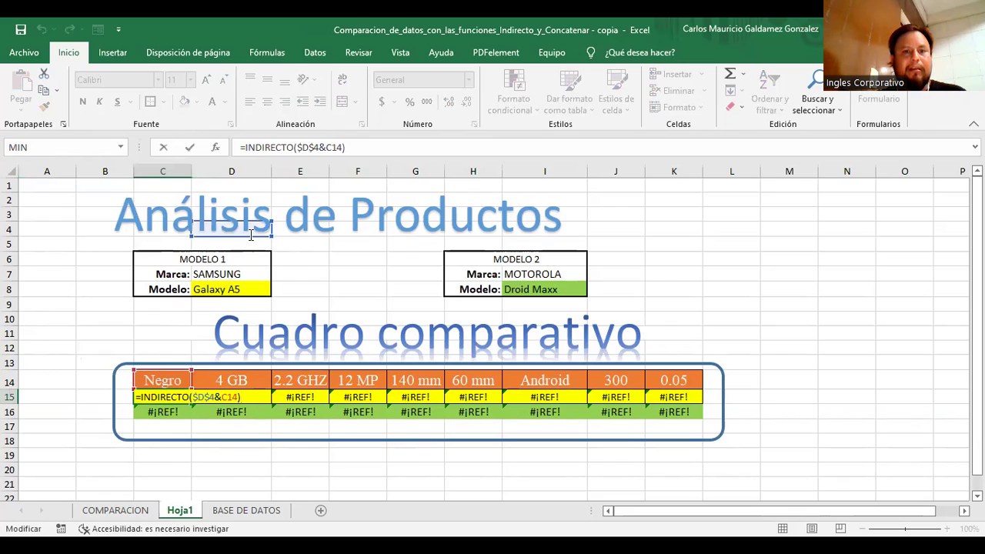
{"action": "left_click", "coordinate": [211, 397]}
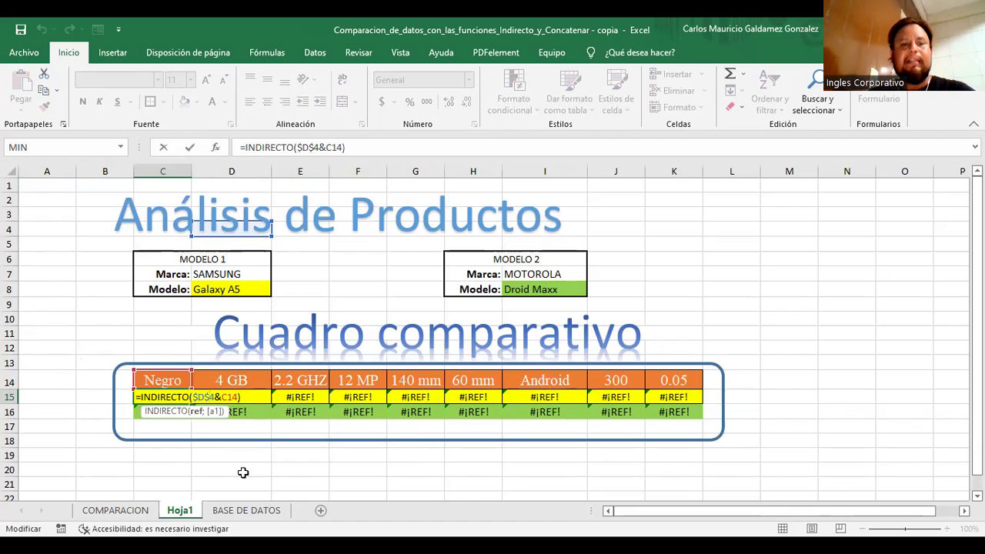
{"action": "key", "text": "Escape"}
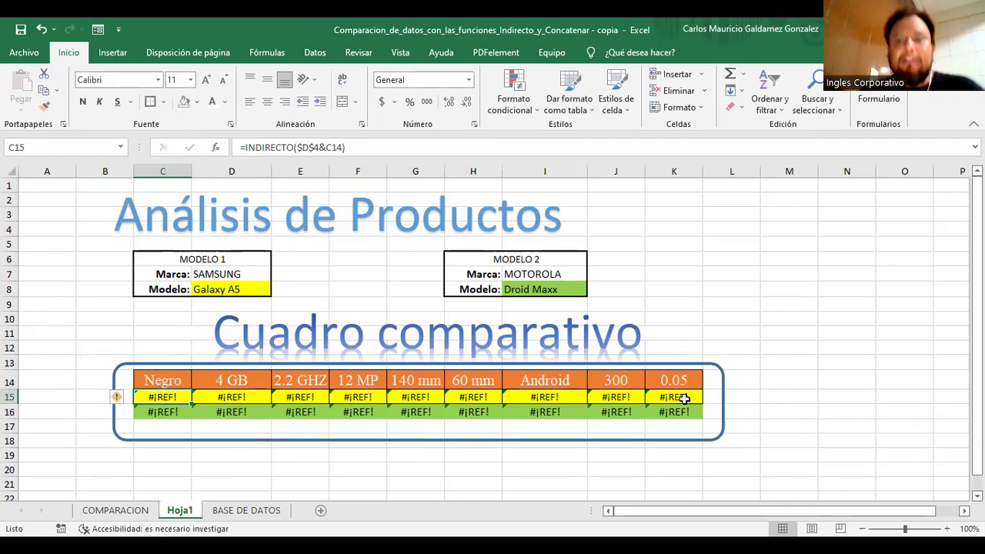
Reduce the "Cuadro comparativo" title to font size 36 and nudge it slightly left and down above the table
{"action": "left_click", "coordinate": [594, 348]}
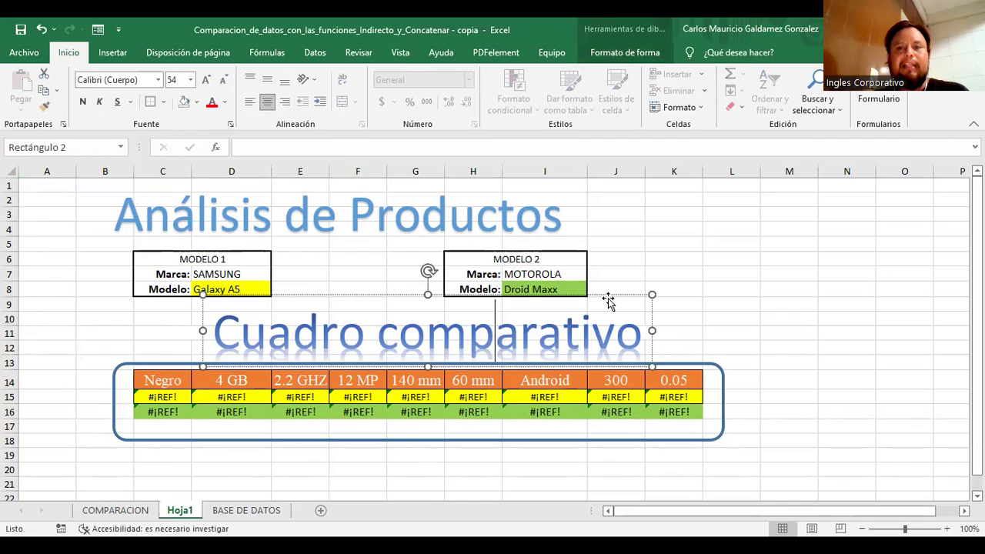
{"action": "left_click_drag", "start_coordinate": [652, 294], "coordinate": [542, 324]}
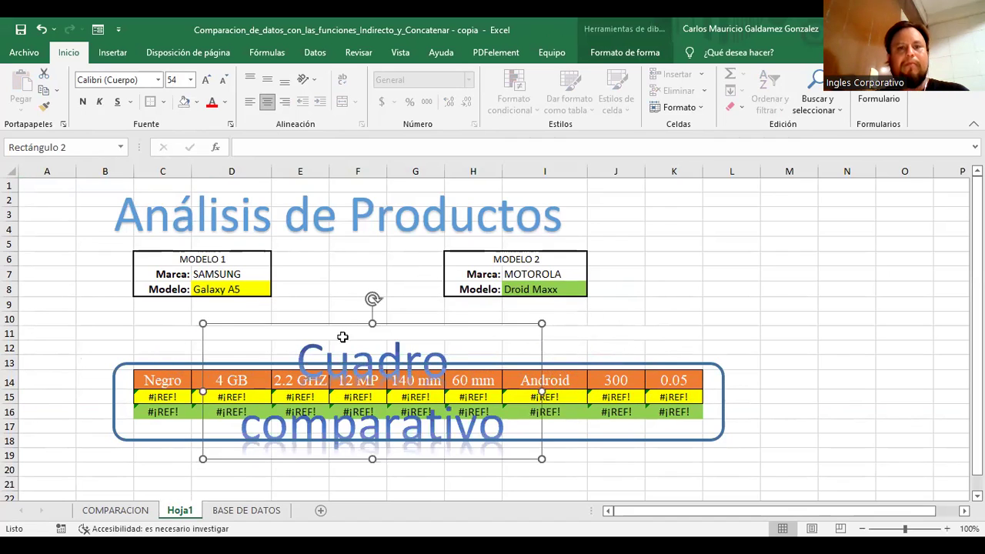
{"action": "key", "text": "ctrl+z"}
{"action": "left_click", "coordinate": [223, 82]}
{"action": "left_click", "coordinate": [223, 82]}
{"action": "left_click", "coordinate": [223, 81]}
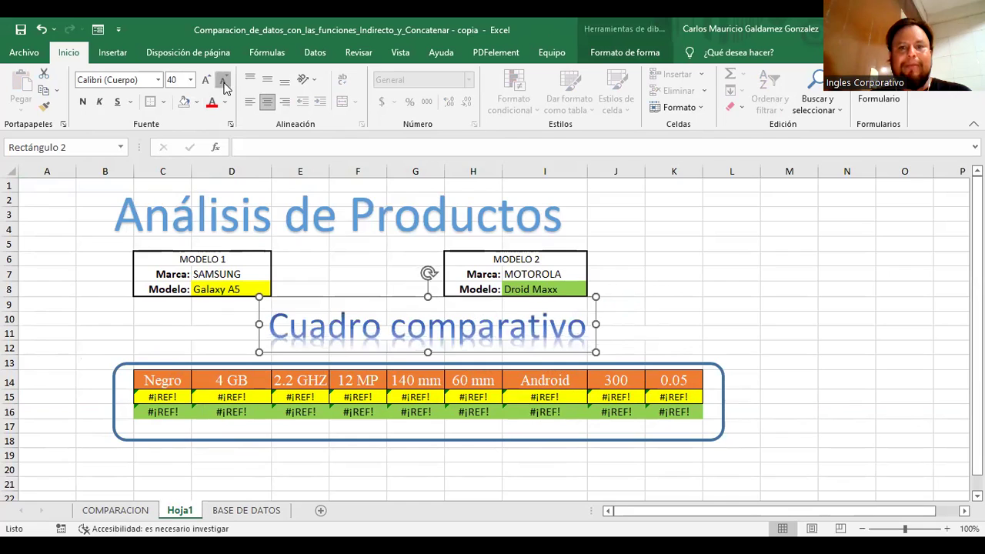
{"action": "left_click", "coordinate": [223, 82]}
{"action": "mouse_move", "coordinate": [491, 345]}
{"action": "left_mouse_down"}
{"action": "mouse_move", "coordinate": [521, 354]}
{"action": "mouse_move", "coordinate": [484, 350]}
{"action": "left_mouse_up"}
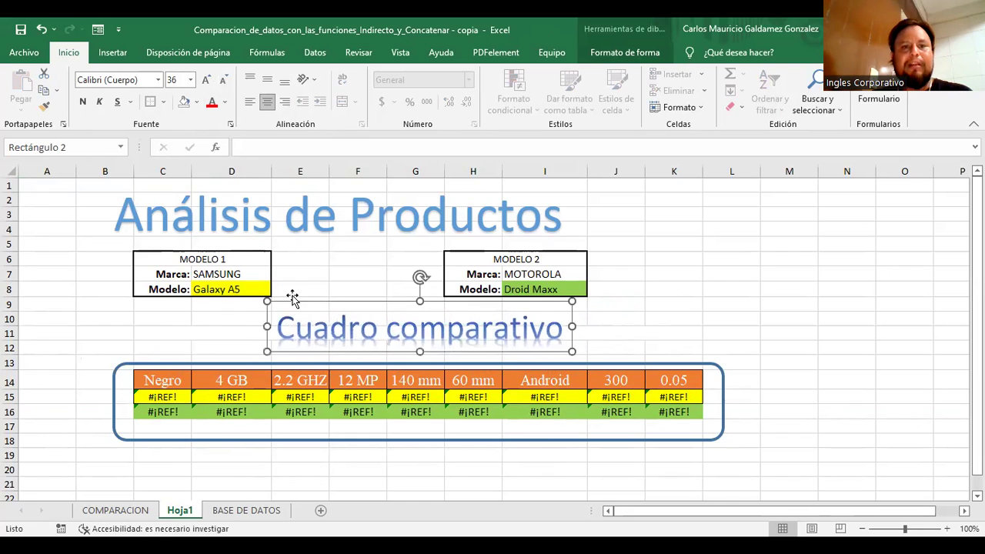
Try APPLE as the brand in the MODELO 1 box, and undo that change
{"action": "left_click", "coordinate": [245, 277]}
{"action": "left_click", "coordinate": [278, 274]}
{"action": "left_click", "coordinate": [244, 297]}
{"action": "left_click", "coordinate": [231, 290]}
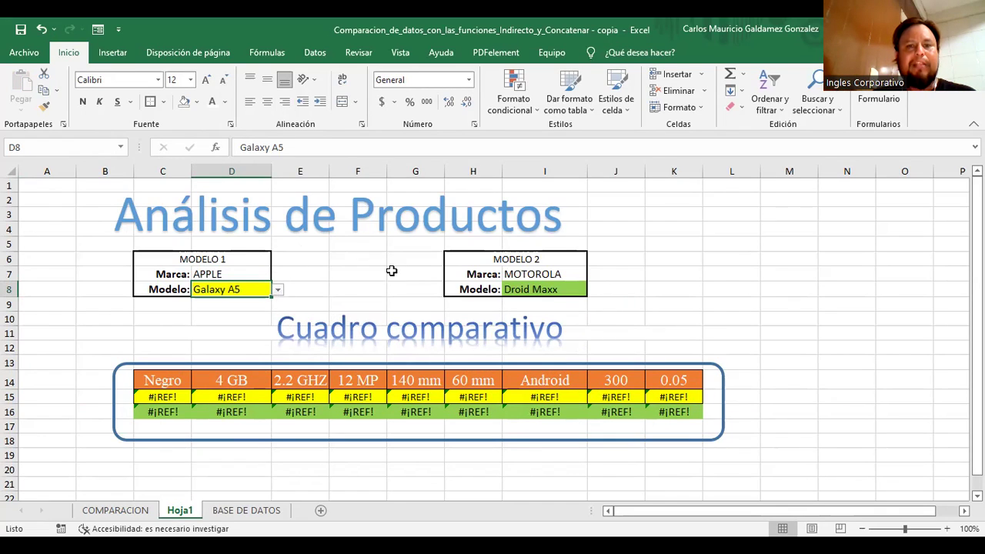
{"action": "left_click", "coordinate": [243, 274]}
{"action": "key", "text": "ctrl+z"}
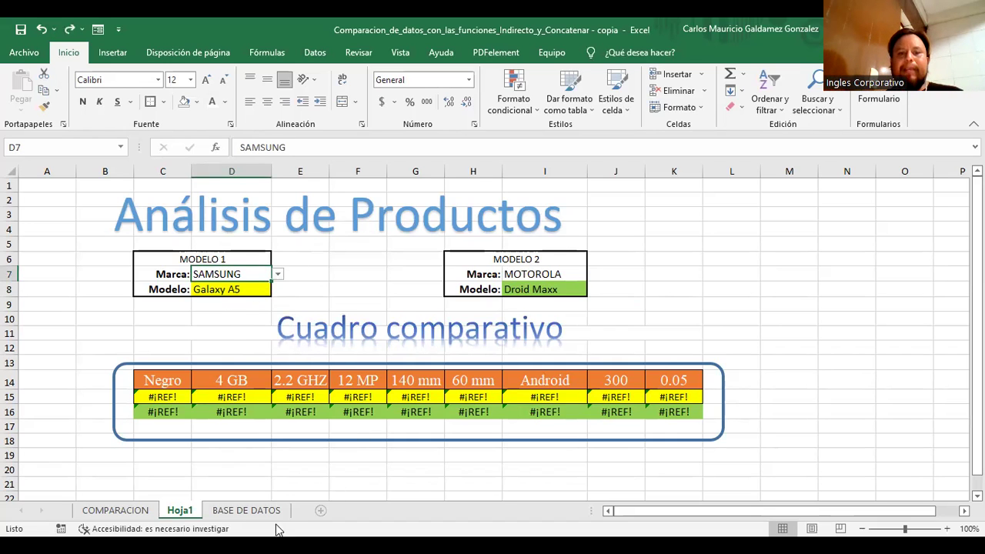
Review the COMPARACION, Hoja1 and BASE DE DATOS sheets to compare the source tables with the presentation layout
{"action": "left_click", "coordinate": [244, 510]}
{"action": "left_click", "coordinate": [143, 510]}
{"action": "left_click", "coordinate": [390, 267]}
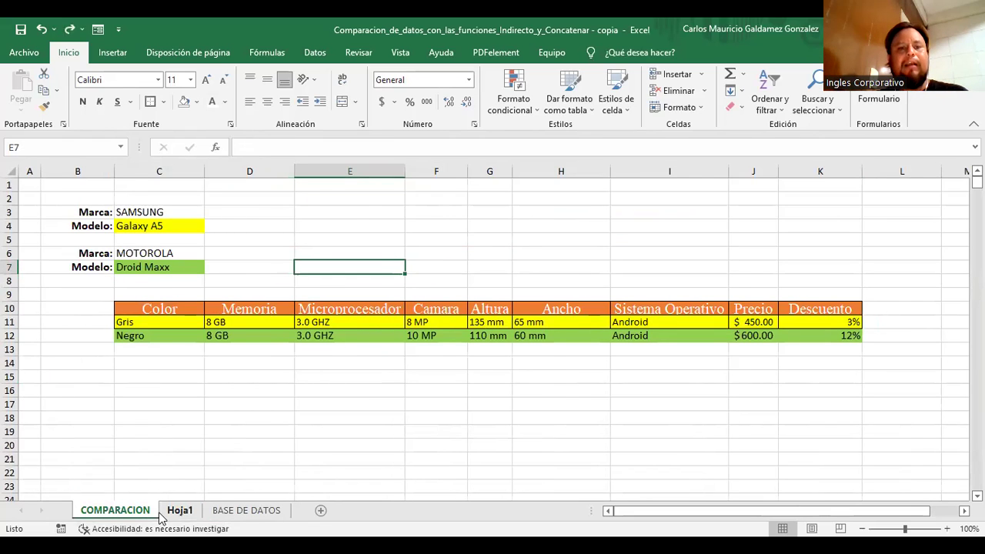
{"action": "left_click", "coordinate": [177, 510]}
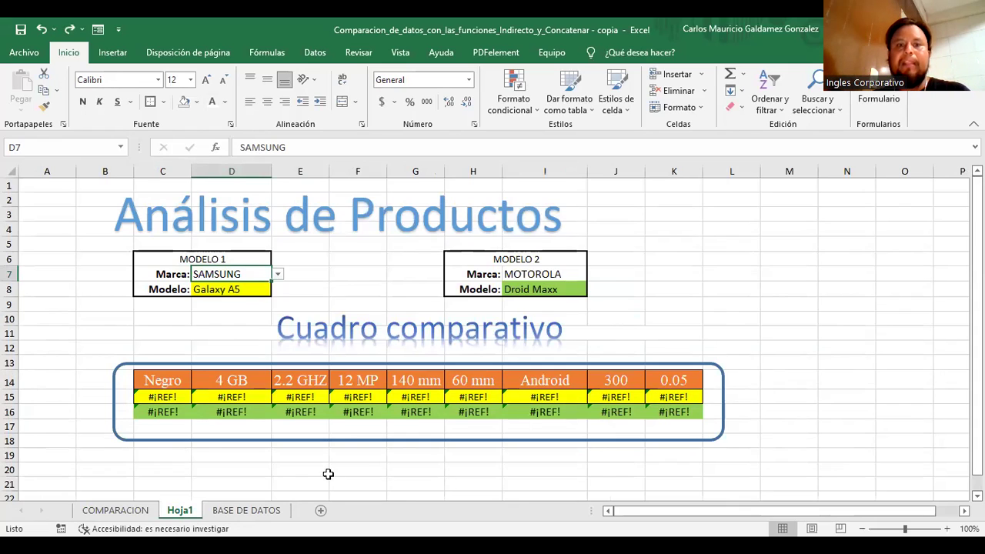
{"action": "left_click", "coordinate": [223, 512]}
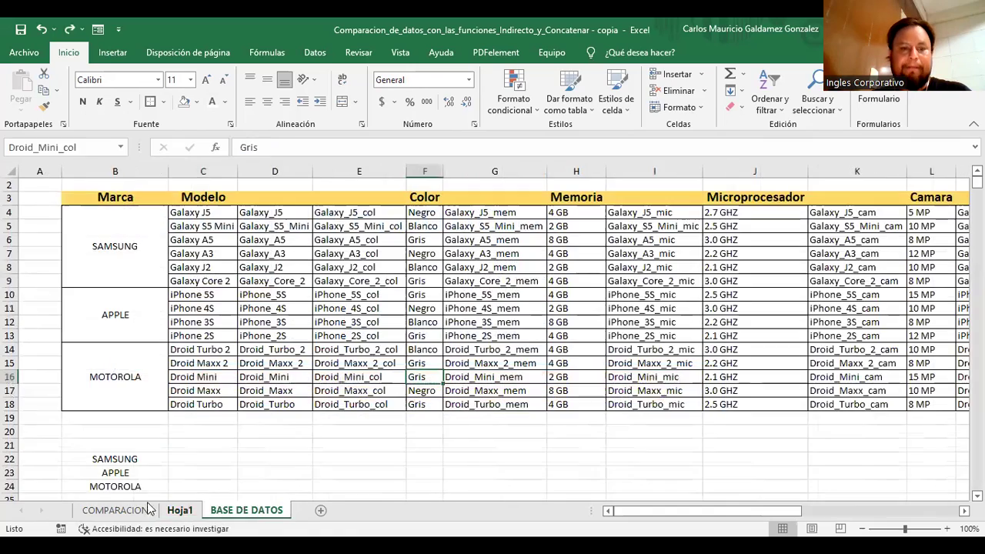
{"action": "left_click", "coordinate": [115, 510]}
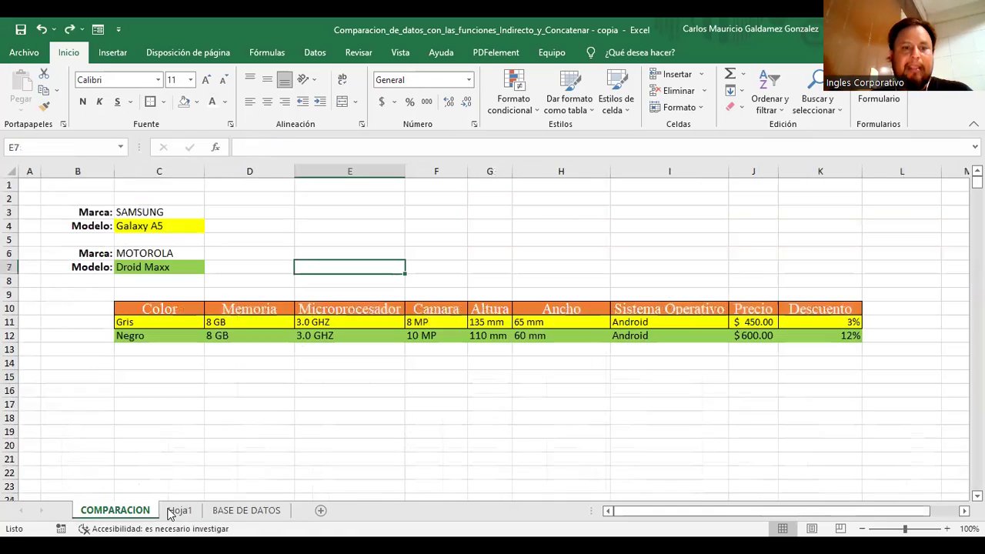
Enter "Zapatos" in cell B28 of the BASE DE DATOS sheet, below the brand list
{"action": "left_click", "coordinate": [222, 517]}
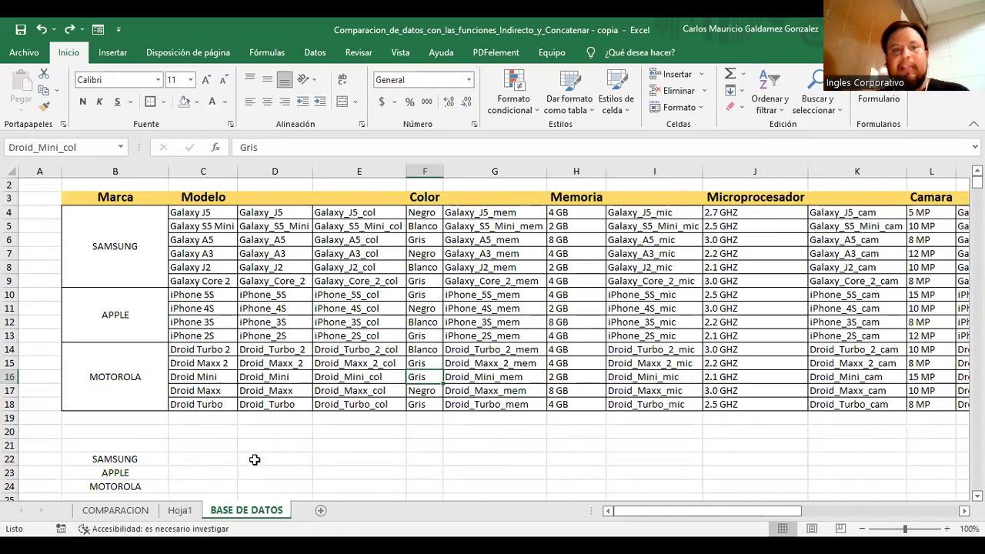
{"action": "scroll", "coordinate": [255, 459], "scroll_direction": "down", "scroll_amount": 3}
{"action": "left_click", "coordinate": [137, 417]}
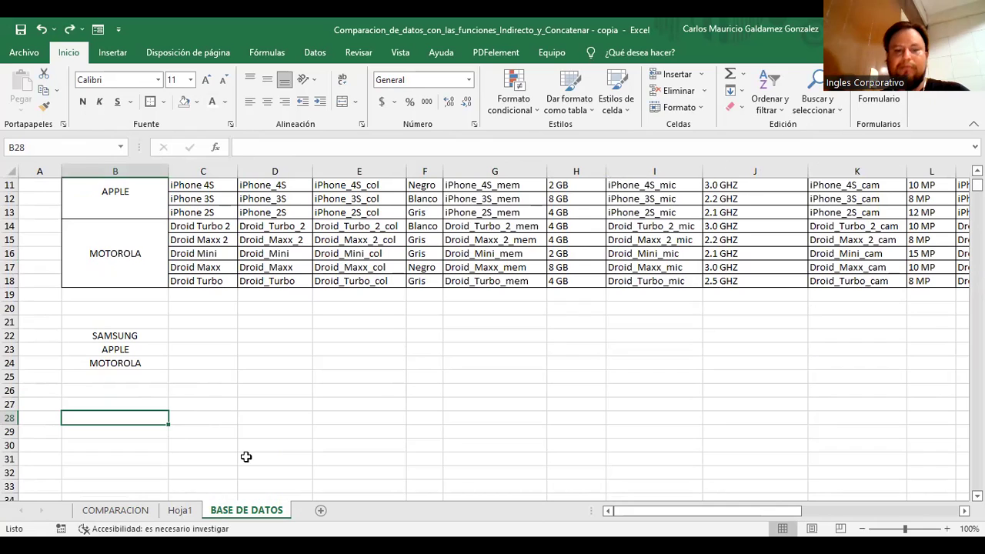
{"action": "type", "text": "Zapatos"}
{"action": "key", "text": "Return"}
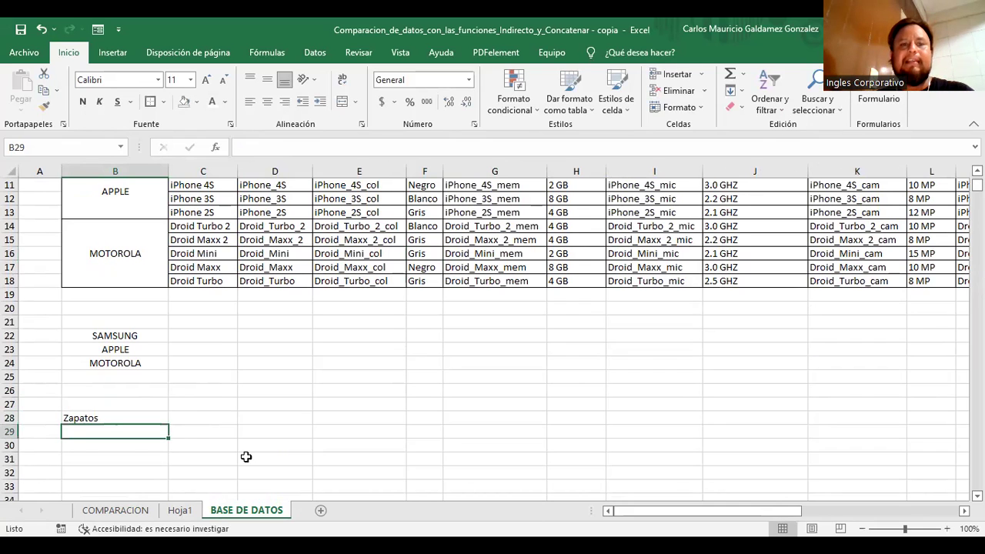
Enter "Modelo" in cell C28, next to "Zapatos"
{"action": "scroll", "coordinate": [246, 457], "scroll_direction": "up", "scroll_amount": 4}
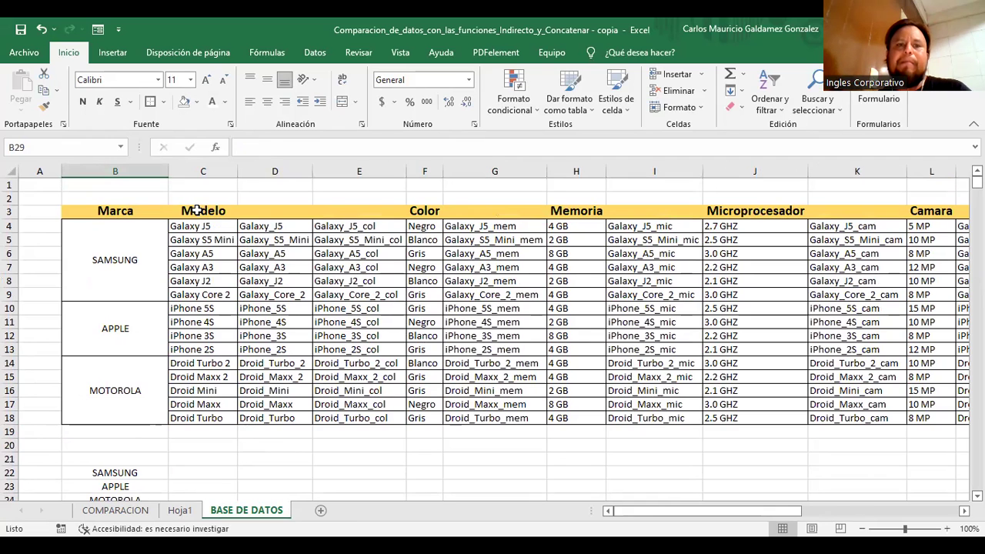
{"action": "left_click", "coordinate": [197, 211]}
{"action": "scroll", "coordinate": [205, 439], "scroll_direction": "down", "scroll_amount": 3}
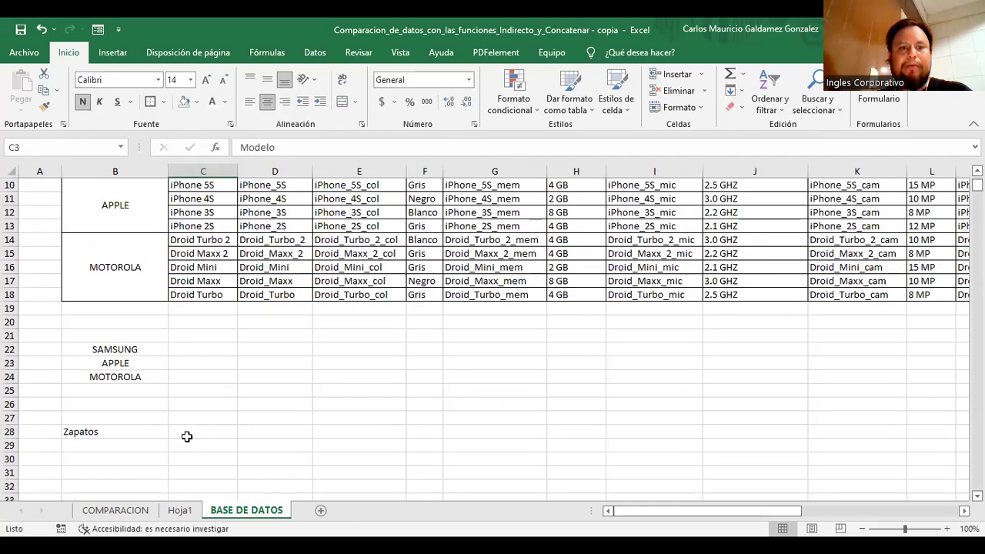
{"action": "left_click", "coordinate": [187, 436]}
{"action": "type", "text": "Model"}
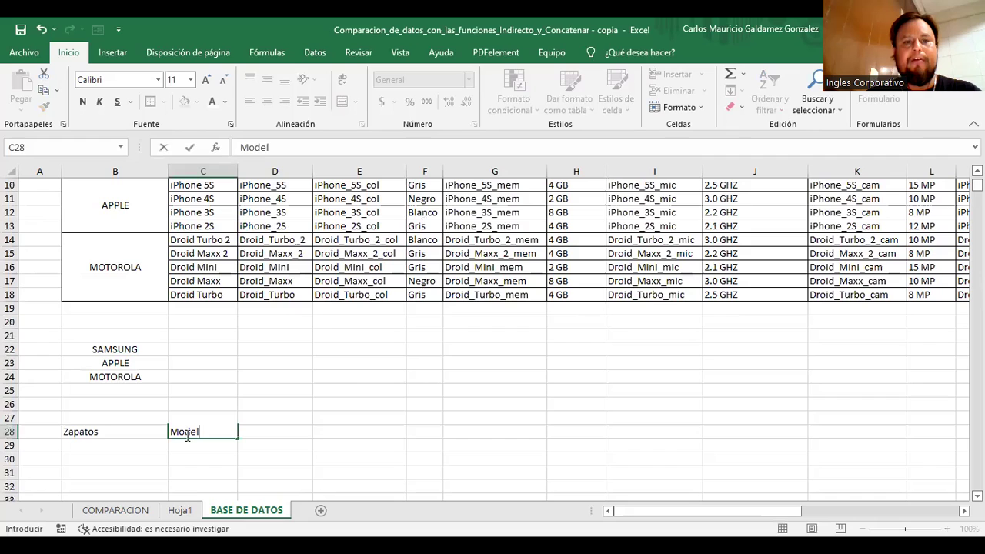
{"action": "key", "text": "Tab"}
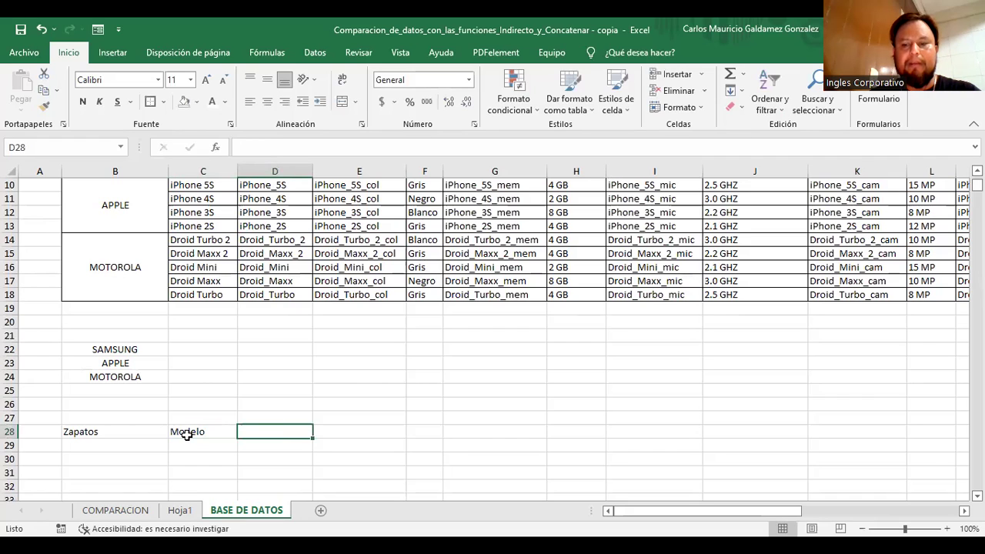
Fill cells C28:G28 beside "Zapatos" with the headings Marca, Modelo, Color, Talla and Precio
{"action": "left_click", "coordinate": [186, 435]}
{"action": "type", "text": "Marca"}
{"action": "key", "text": "Tab"}
{"action": "type", "text": "Modelo"}
{"action": "key", "text": "Tab"}
{"action": "type", "text": "Ta"}
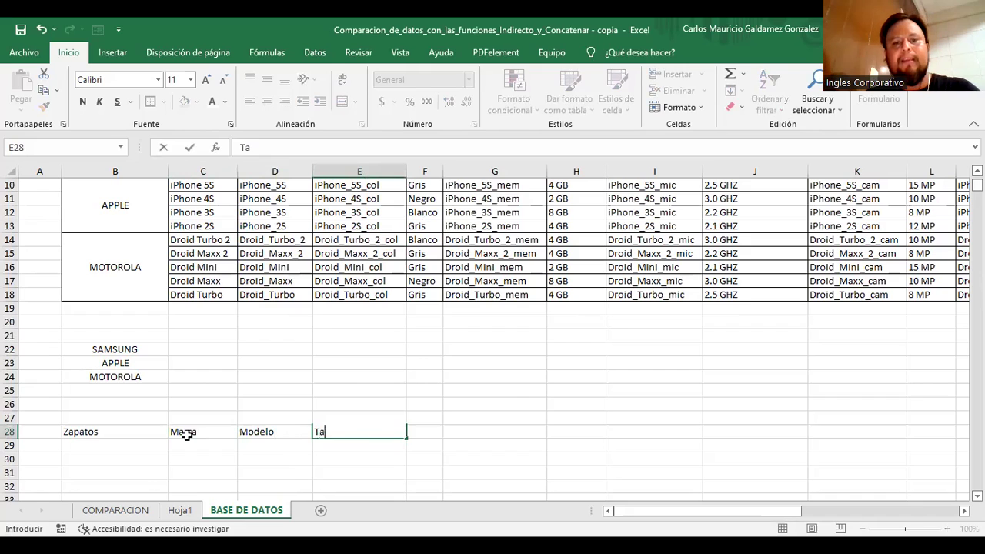
{"action": "type", "text": "Color"}
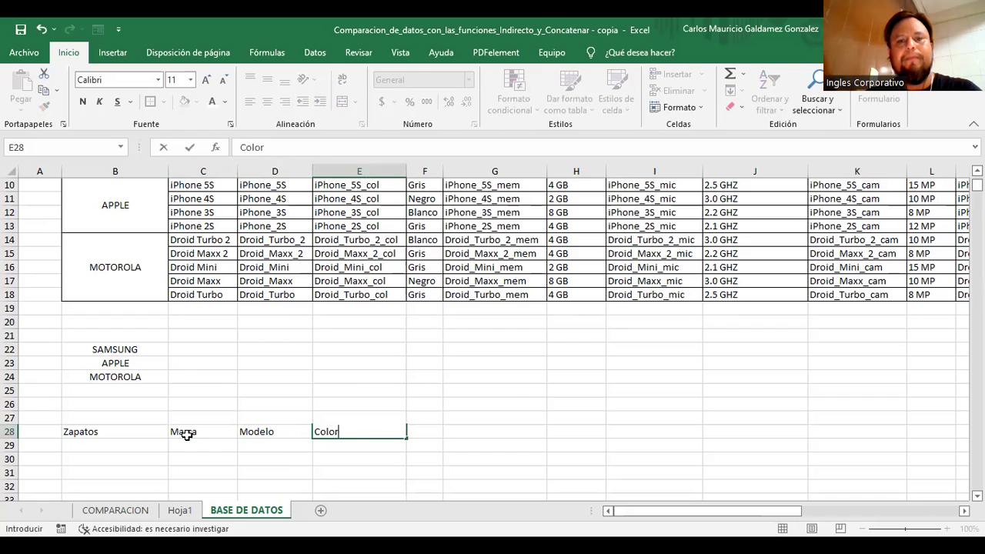
{"action": "key", "text": "Tab"}
{"action": "type", "text": "Talla"}
{"action": "key", "text": "Tab"}
{"action": "type", "text": "Prec"}
{"action": "key", "text": "Tab"}
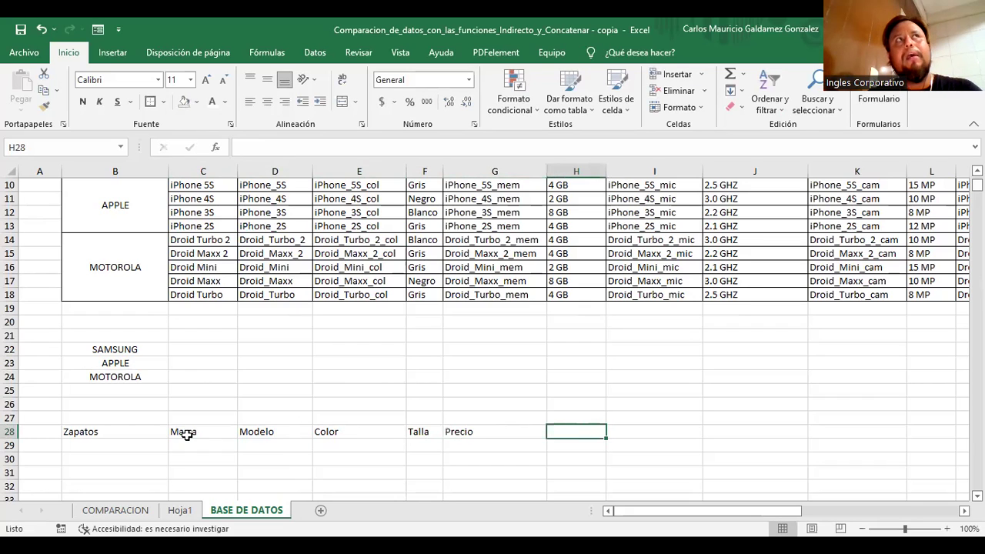
Add the headings Existencia in H28 and Descuento in I28 to the shoe example row
{"action": "type", "text": "Existencia"}
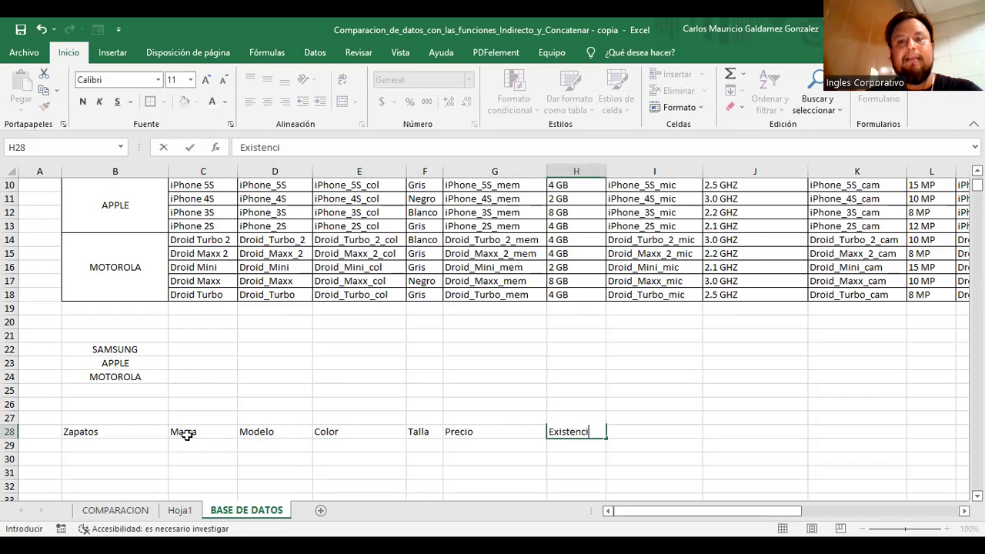
{"action": "key", "text": "Tab"}
{"action": "type", "text": "Des"}
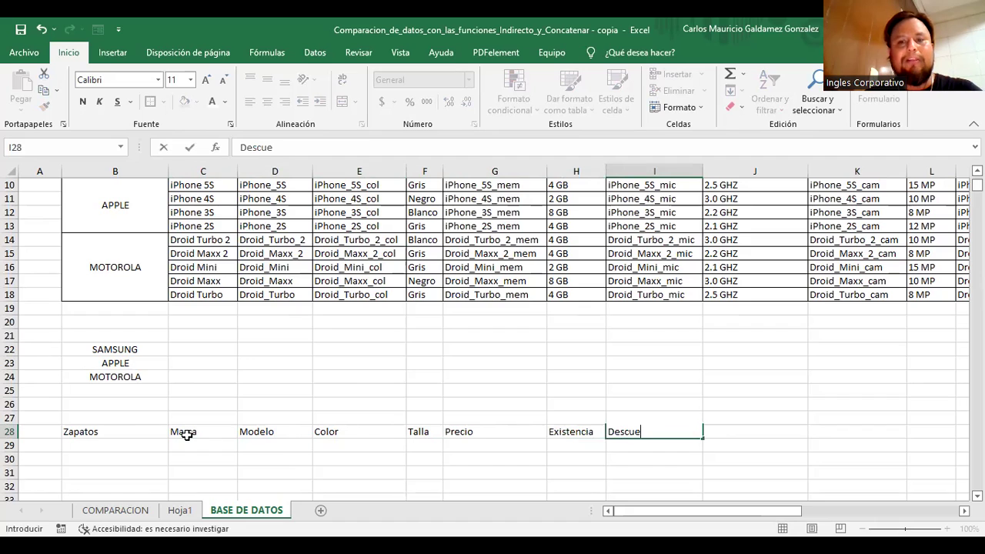
{"action": "left_click", "coordinate": [188, 440]}
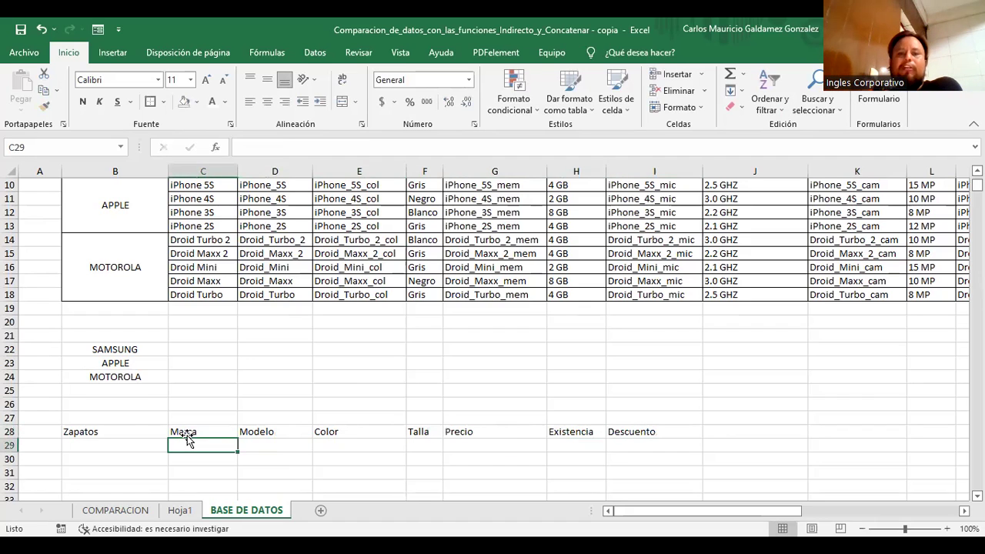
Enter "3 marcas" in cell B29 below "Zapatos" and 4 in cell C29 below "Marca"
{"action": "left_click", "coordinate": [139, 446]}
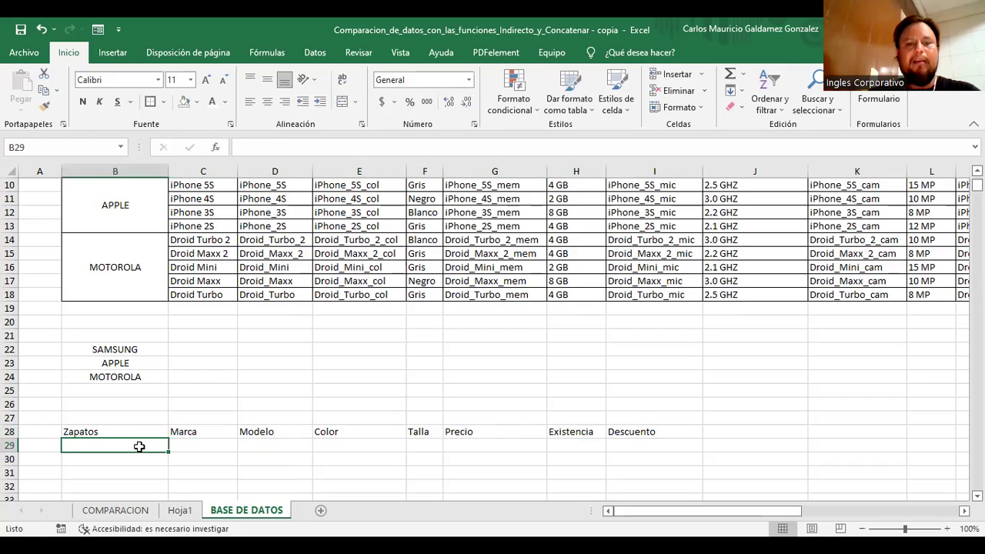
{"action": "type", "text": "3 marcad"}
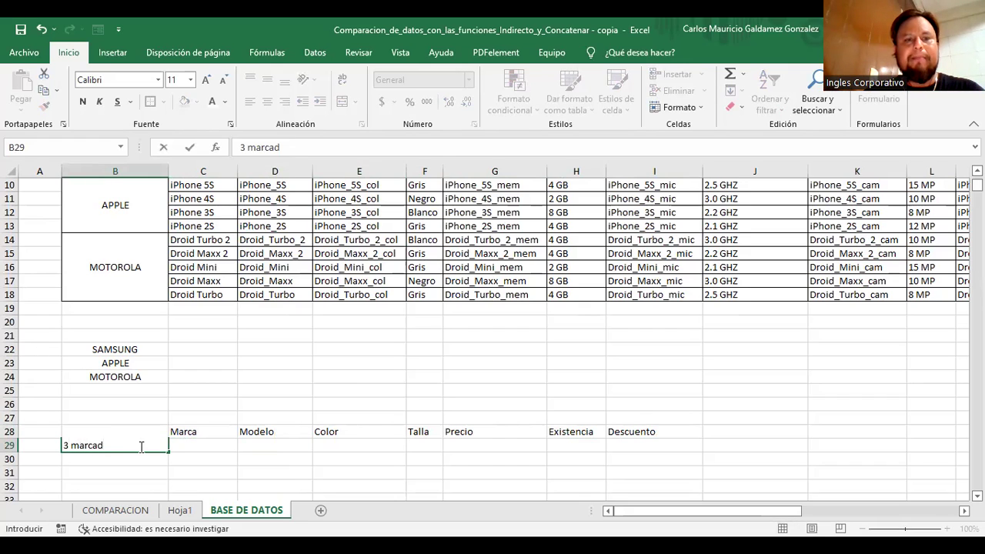
{"action": "key", "text": "BackSpace"}
{"action": "type", "text": "s"}
{"action": "key", "text": "Return"}
{"action": "key", "text": "Right"}
{"action": "key", "text": "Up"}
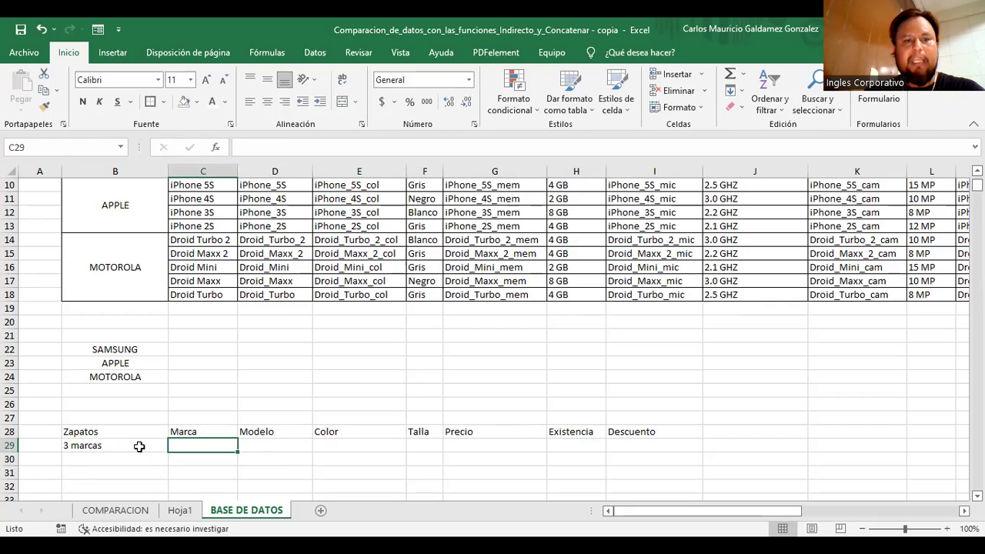
{"action": "type", "text": "4"}
{"action": "key", "text": "Return"}
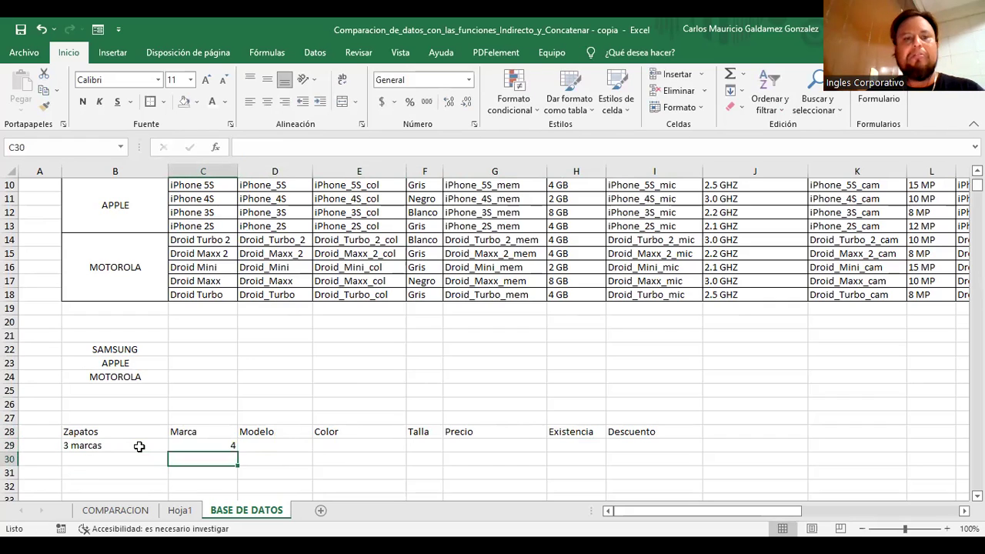
Review the shoe example headings in B28:I29 one by one, and return to the Hoja1 presentation sheet
{"action": "left_click_drag", "start_coordinate": [85, 431], "coordinate": [621, 454]}
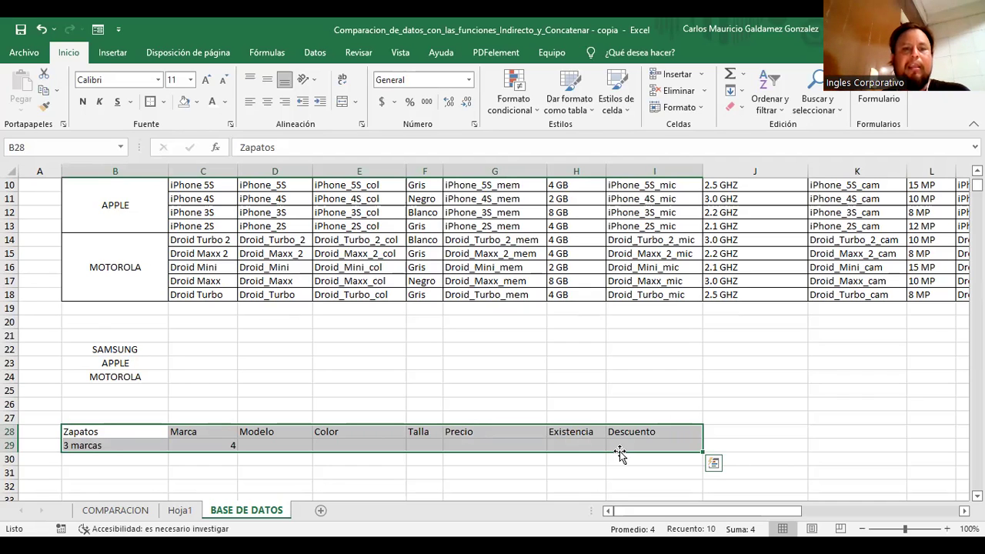
{"action": "left_click", "coordinate": [125, 436]}
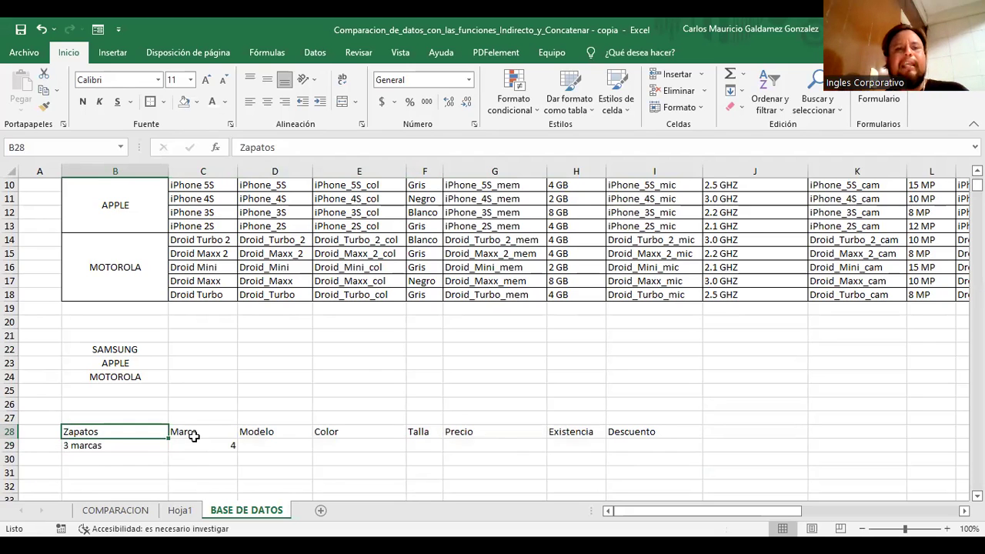
{"action": "left_click", "coordinate": [286, 435]}
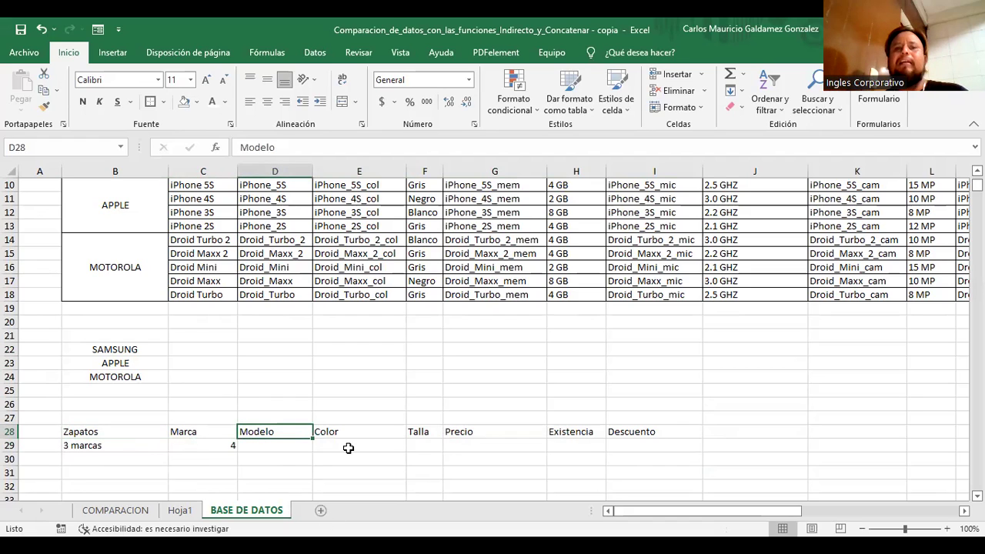
{"action": "left_click_drag", "start_coordinate": [359, 431], "coordinate": [362, 440]}
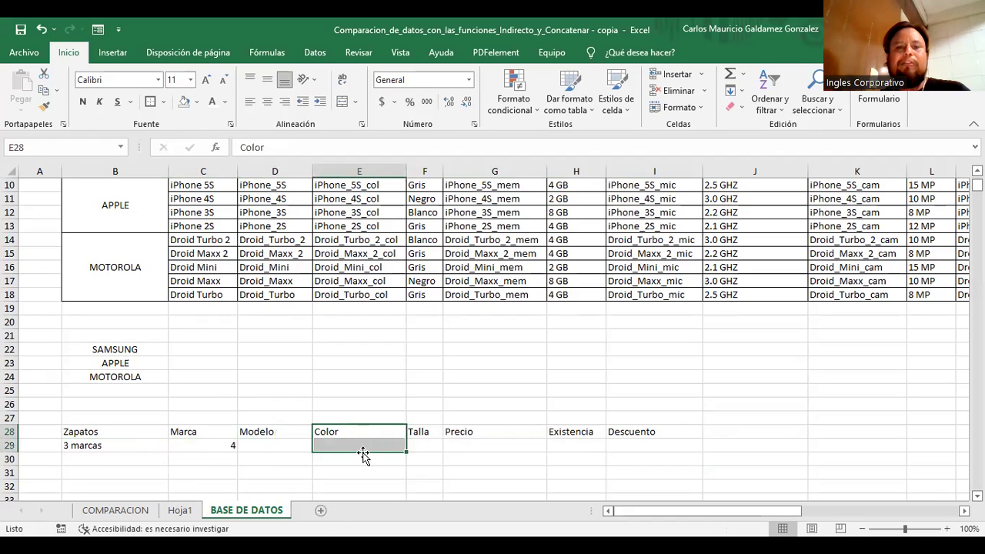
{"action": "left_click", "coordinate": [420, 446]}
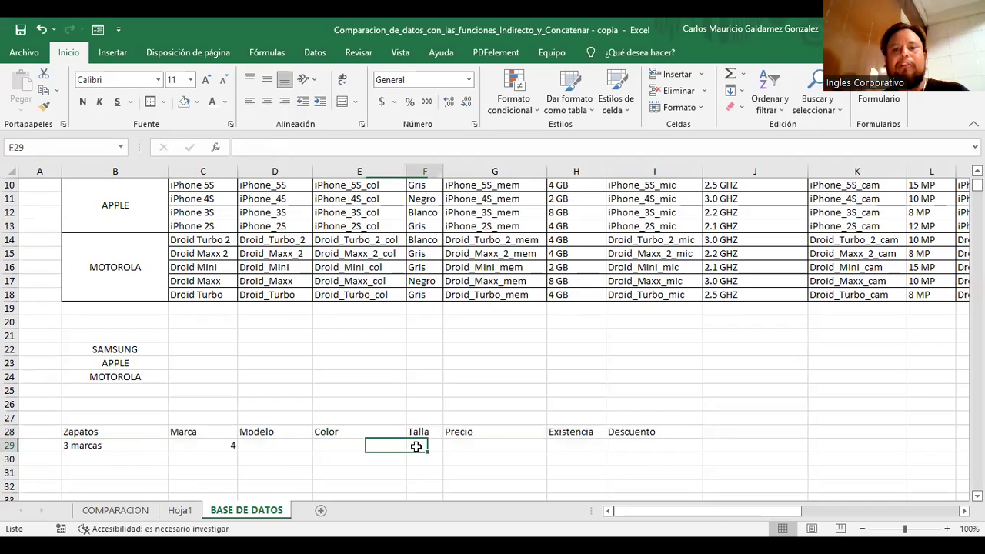
{"action": "left_click", "coordinate": [493, 446]}
{"action": "left_click", "coordinate": [568, 444]}
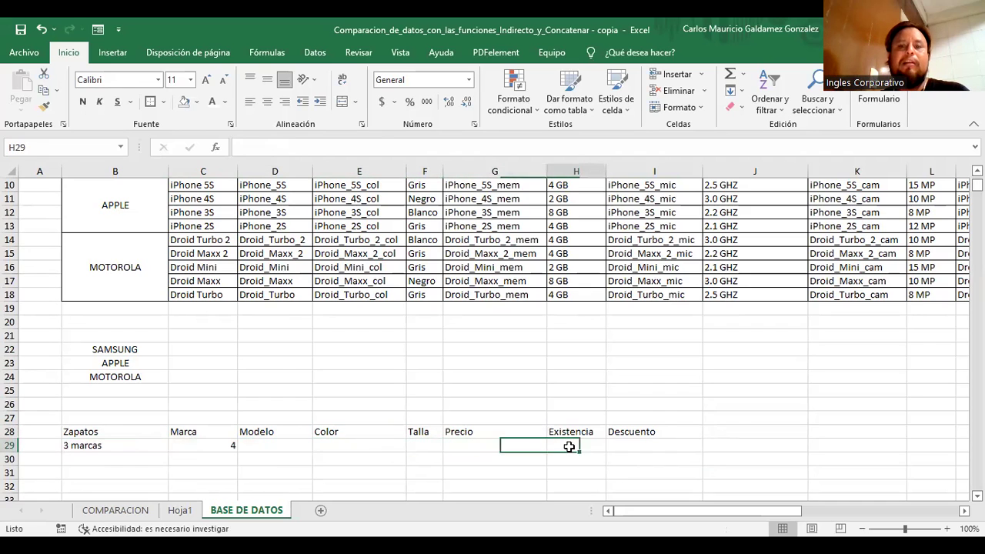
{"action": "left_click", "coordinate": [626, 444]}
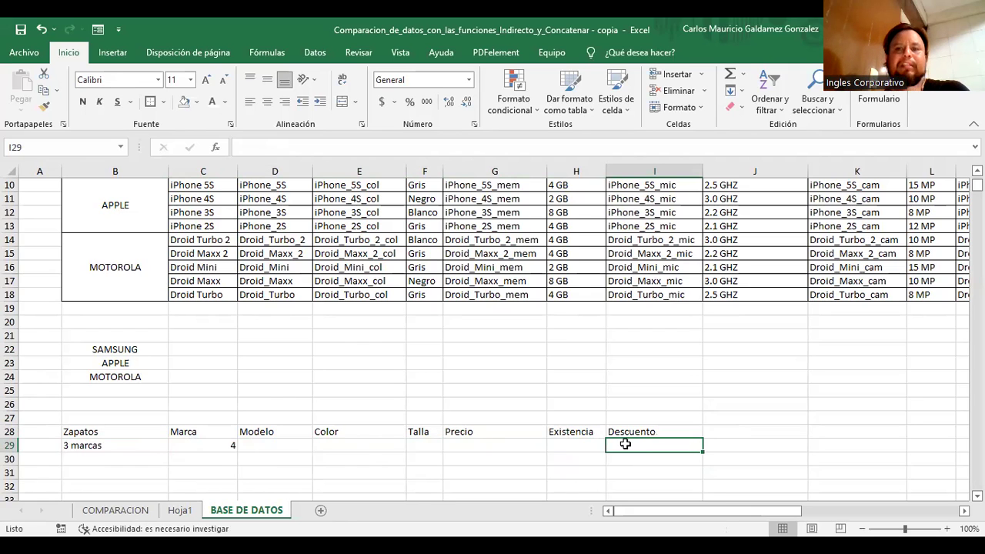
{"action": "left_click", "coordinate": [180, 511]}
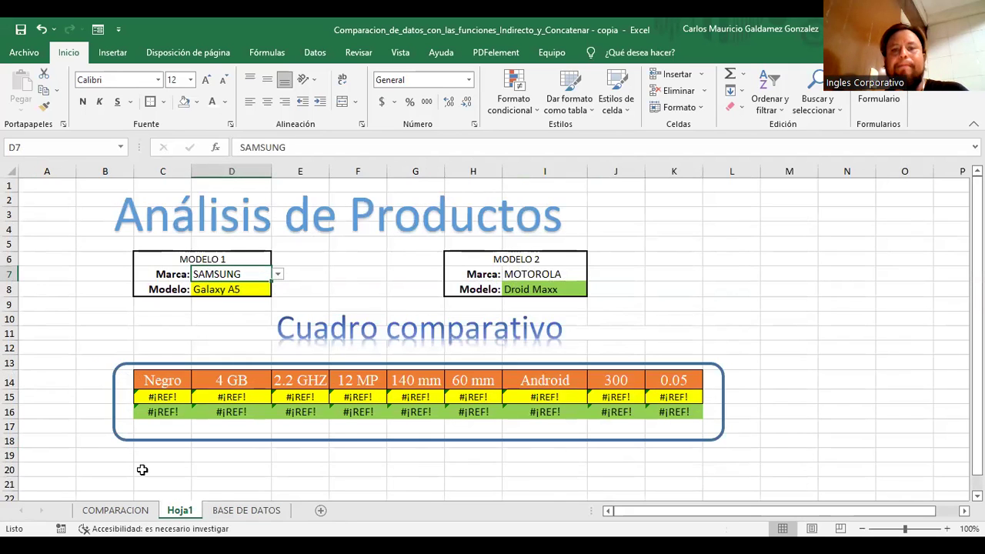